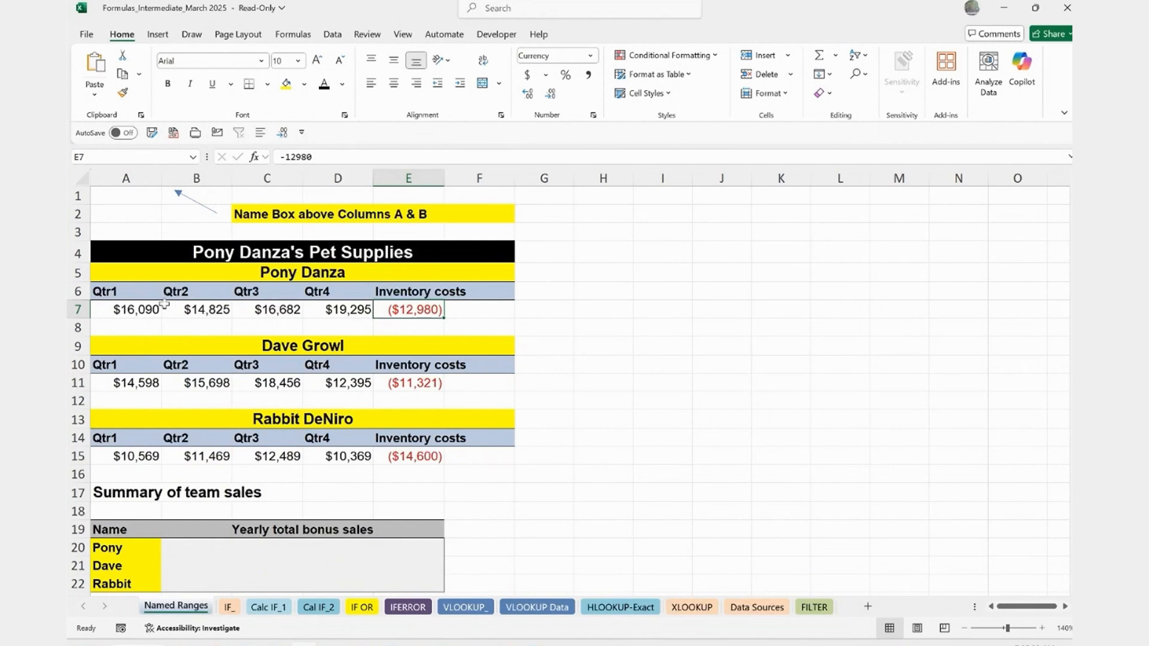
Step: Name Pony Danza's quarterly sales range A7:D7 "pony"
left_click_drag(120, 313, 363, 311)
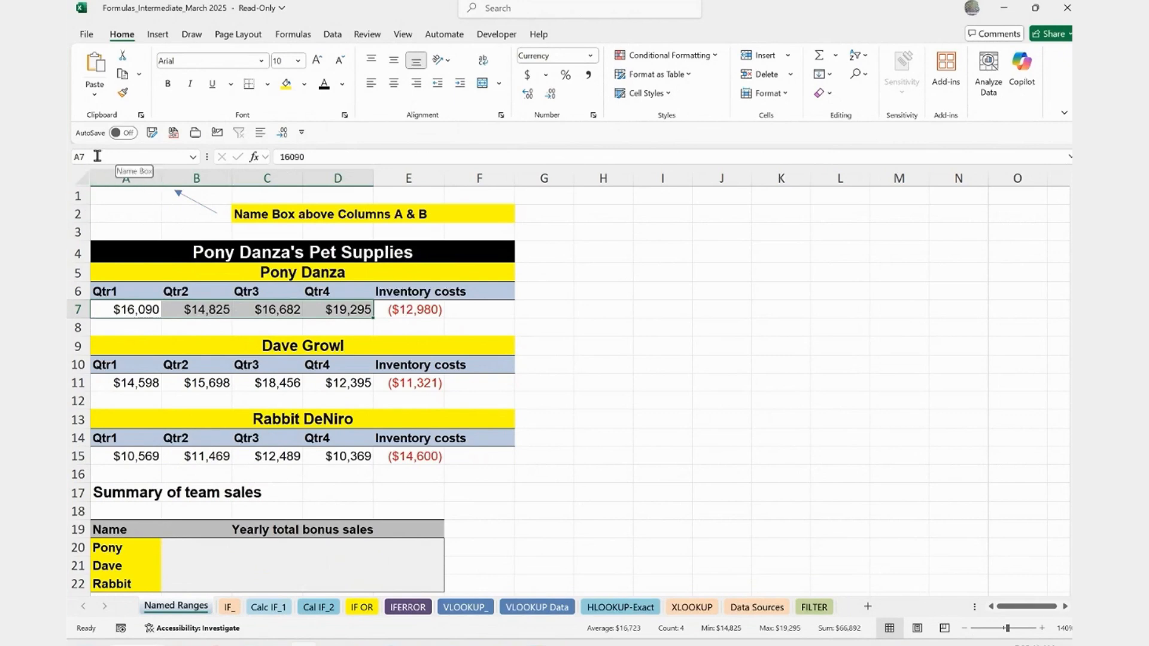
mouse_move(115, 141)
left_mouse_down()
mouse_move(68, 166)
mouse_move(86, 119)
left_mouse_up()
left_click_drag(112, 161, 214, 250)
key("Escape")
left_click(99, 157)
type("ony")
key("Return")
Step: Name Dave Growl's quarterly sales range A11:D11 "dave"
left_click_drag(139, 379, 346, 380)
left_click(97, 157)
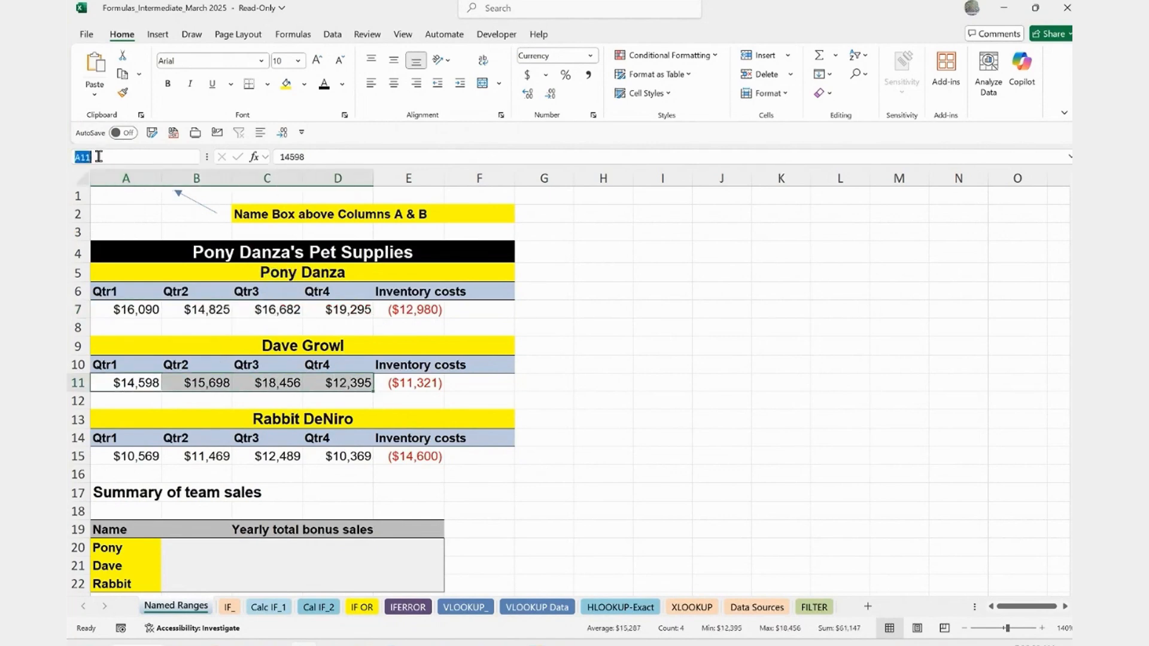
type("dave")
key("Return")
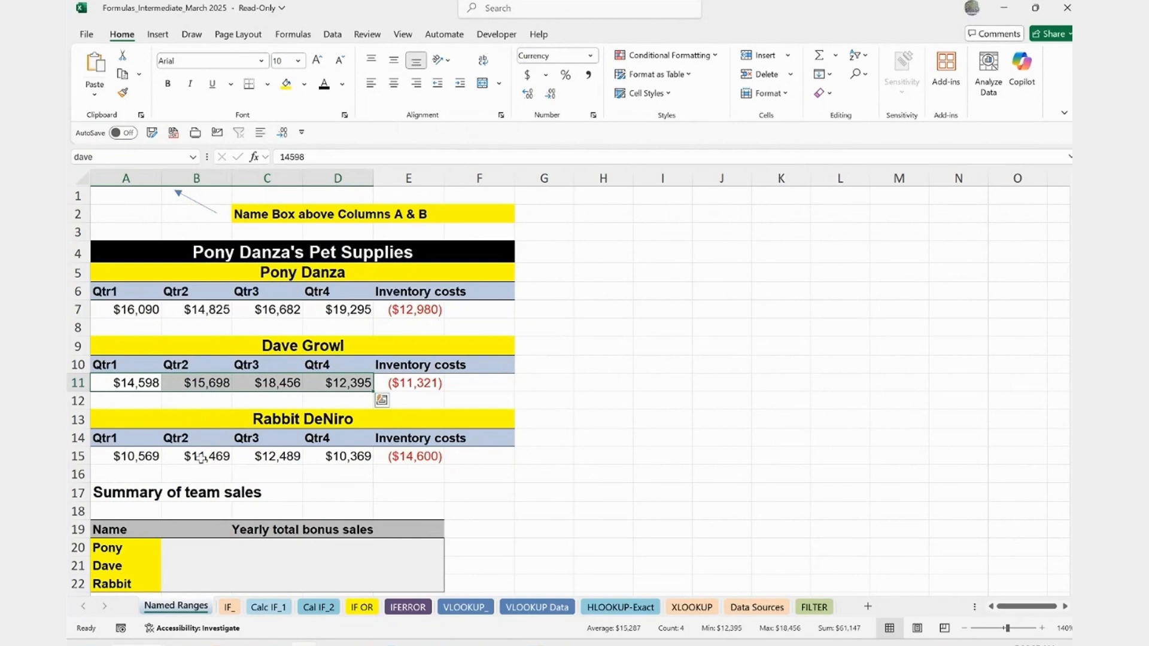
Step: Name Rabbit DeNiro's quarterly sales range A15:D15 "rabbit"
left_click_drag(120, 458, 322, 460)
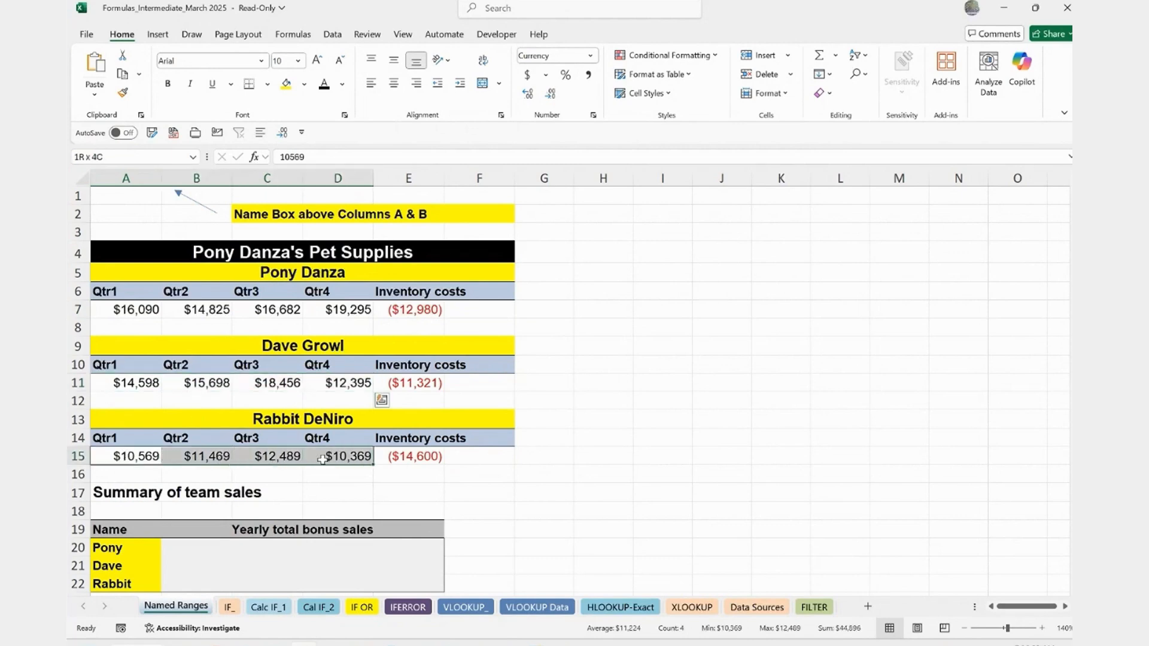
left_click(92, 157)
type("rabbit")
key("Return")
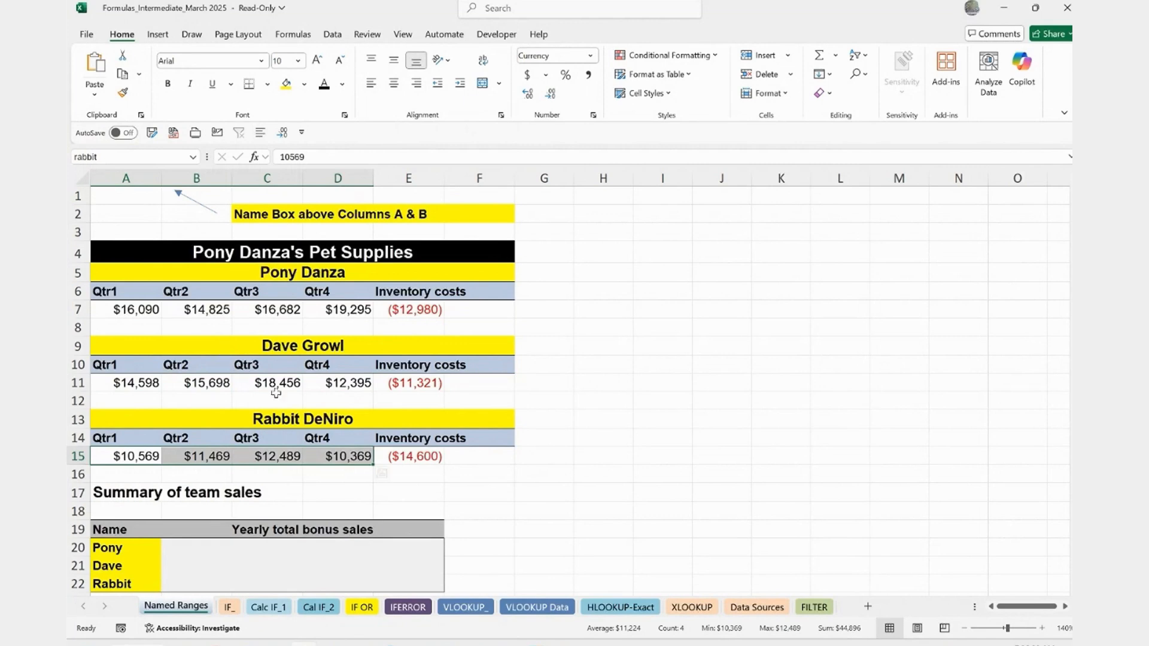
Step: Enter =SUM(pony) in cell B20 to total Pony's sales, and check which range the formula references
left_click(193, 550)
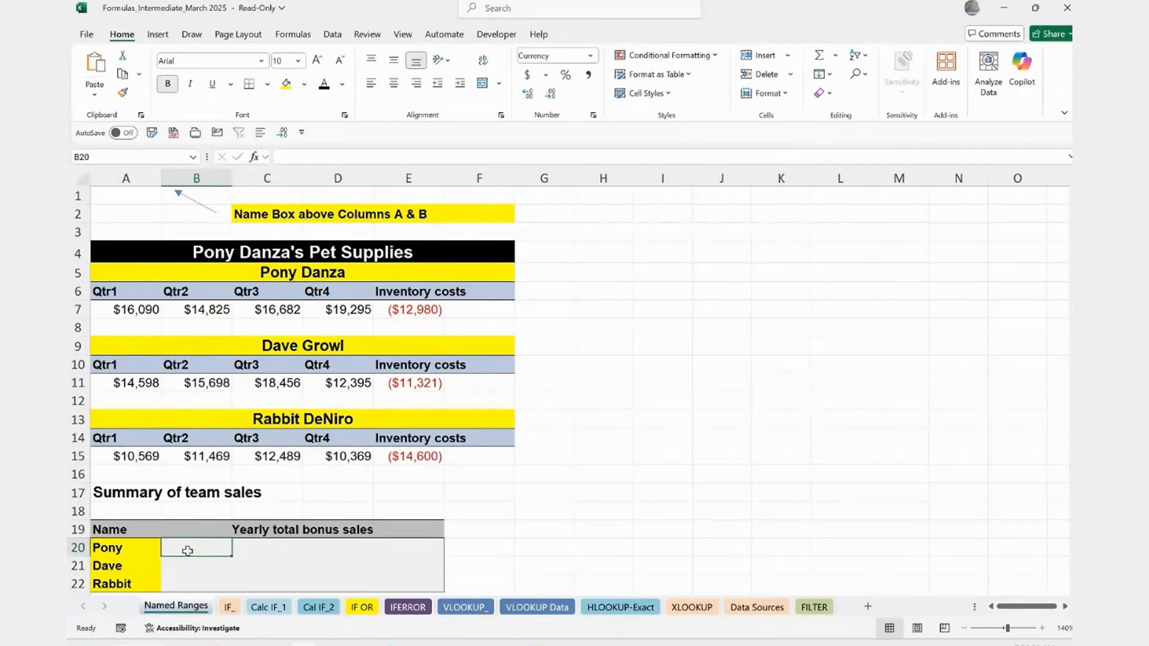
type("=")
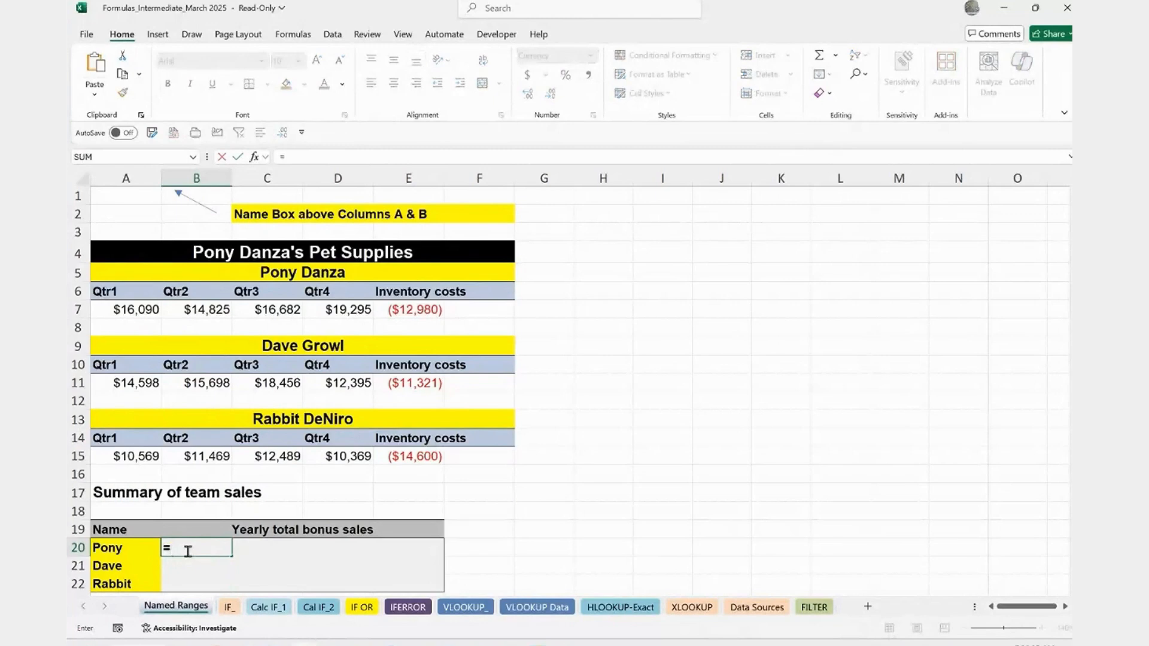
type("sum")
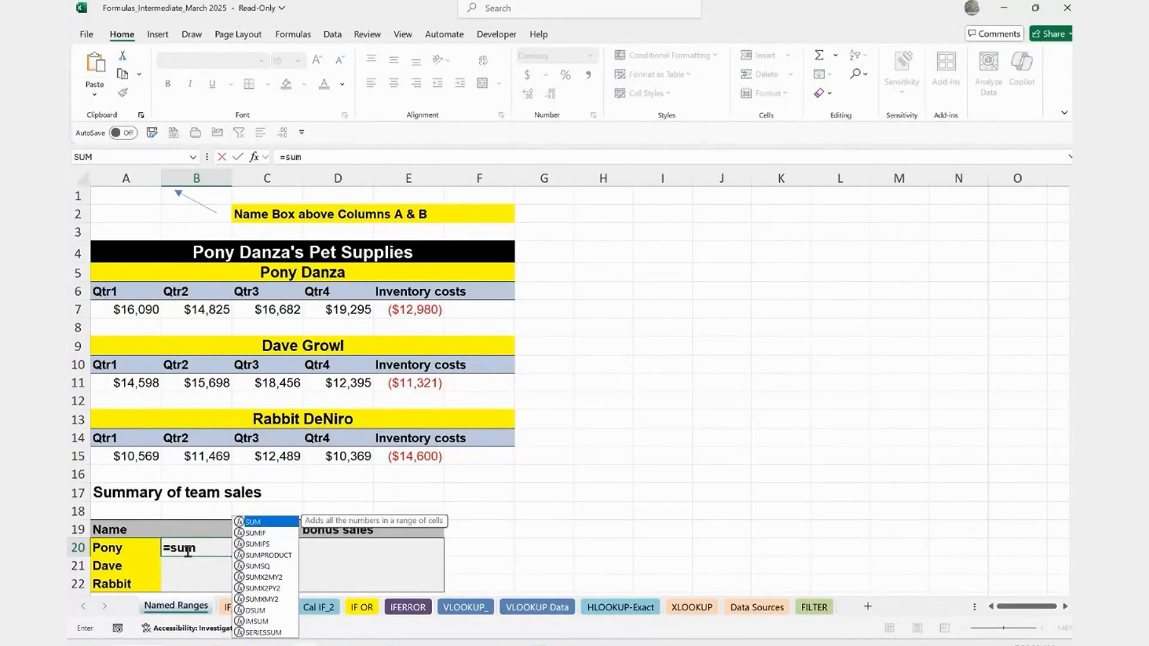
key("Tab")
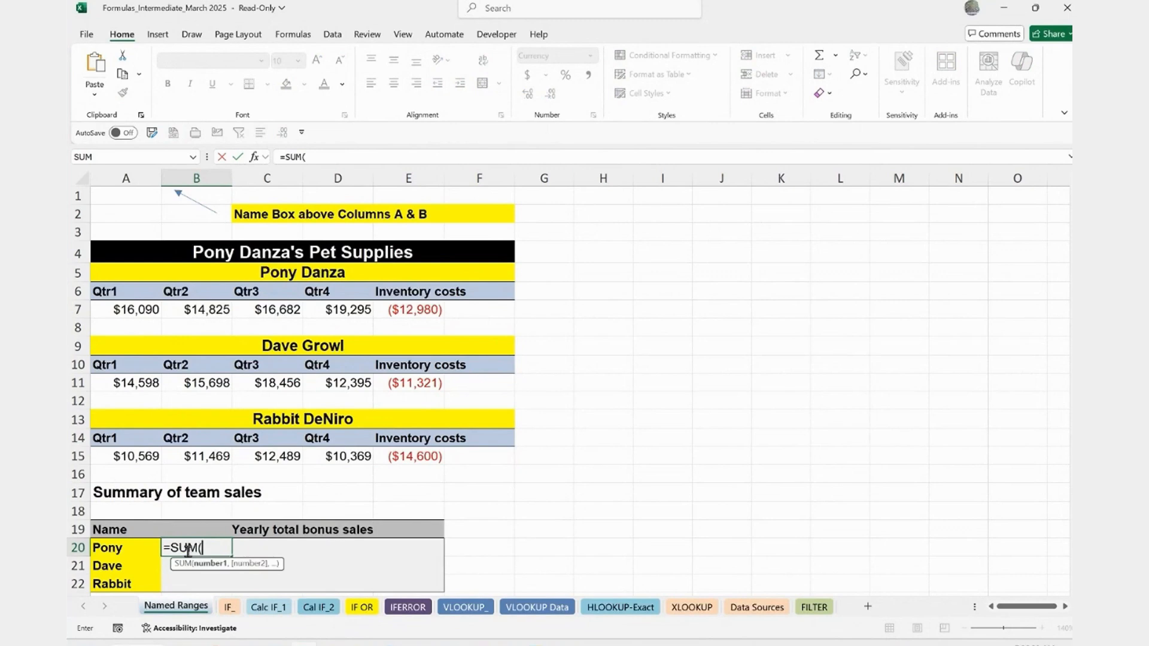
type("pony")
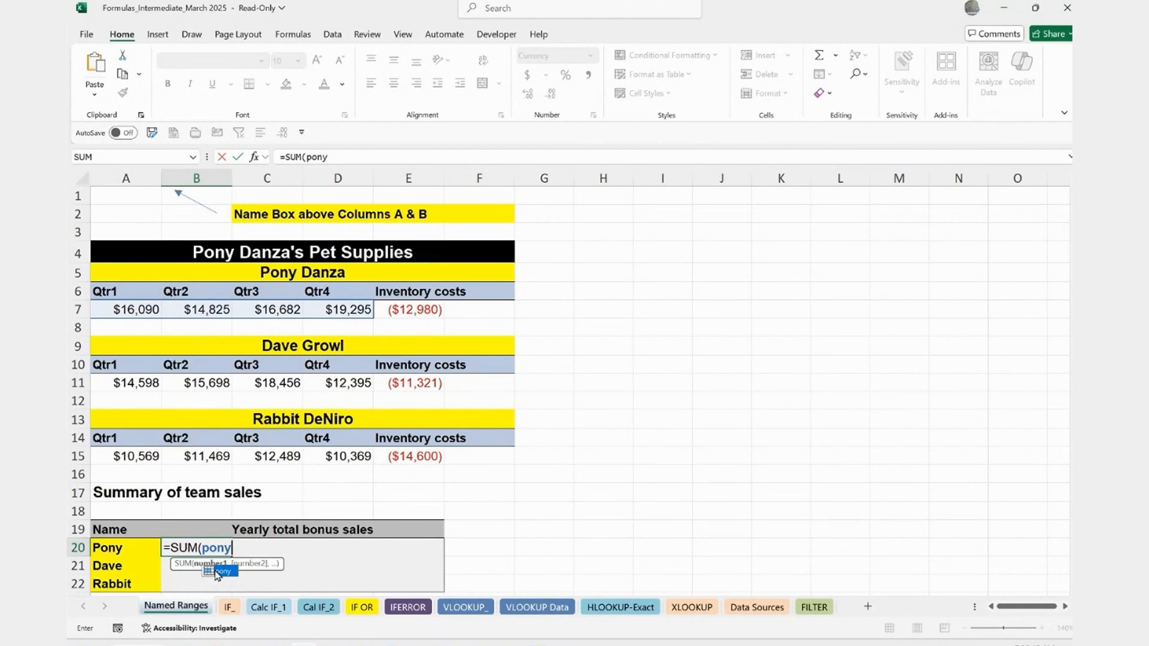
double_click(217, 573)
key("Return")
double_click(200, 549)
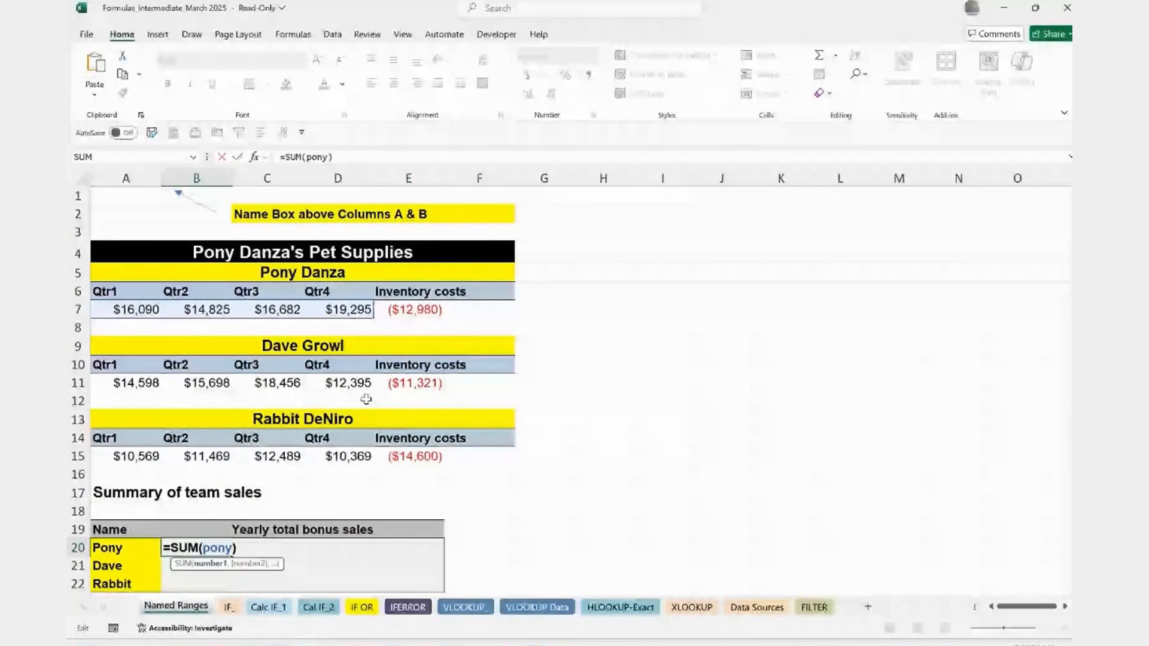
key("Return")
Step: Enter =AVERAGE(dave) in cell B21 of the team sales summary for Dave
type("=aver")
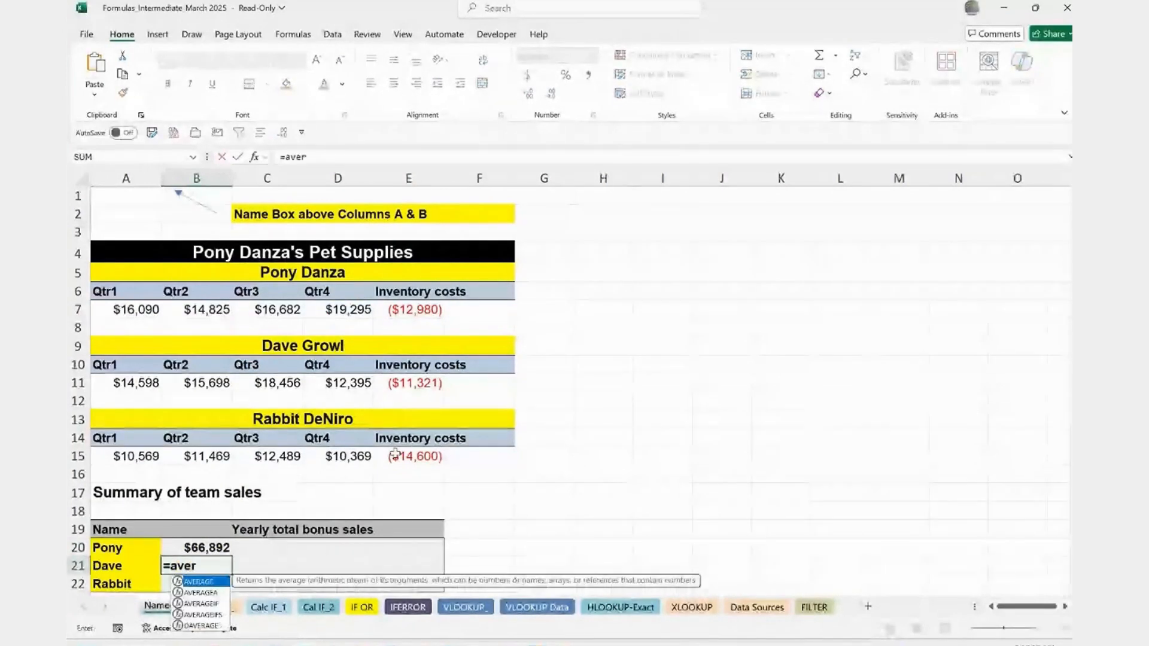
key("Tab")
type("dave")
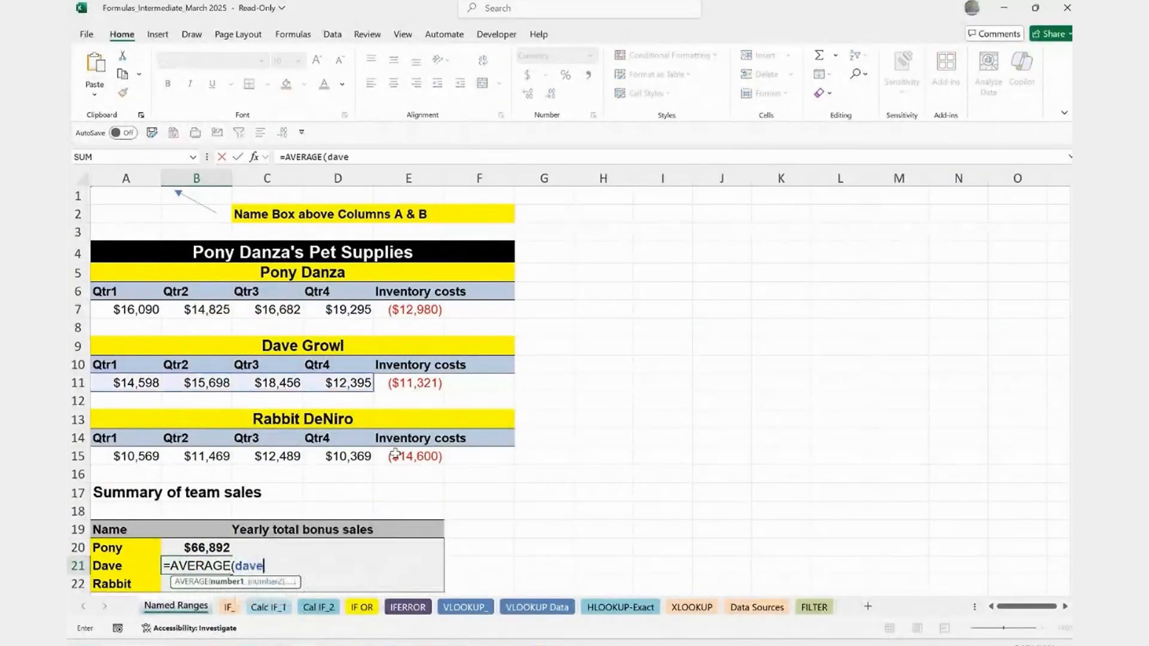
key("Return")
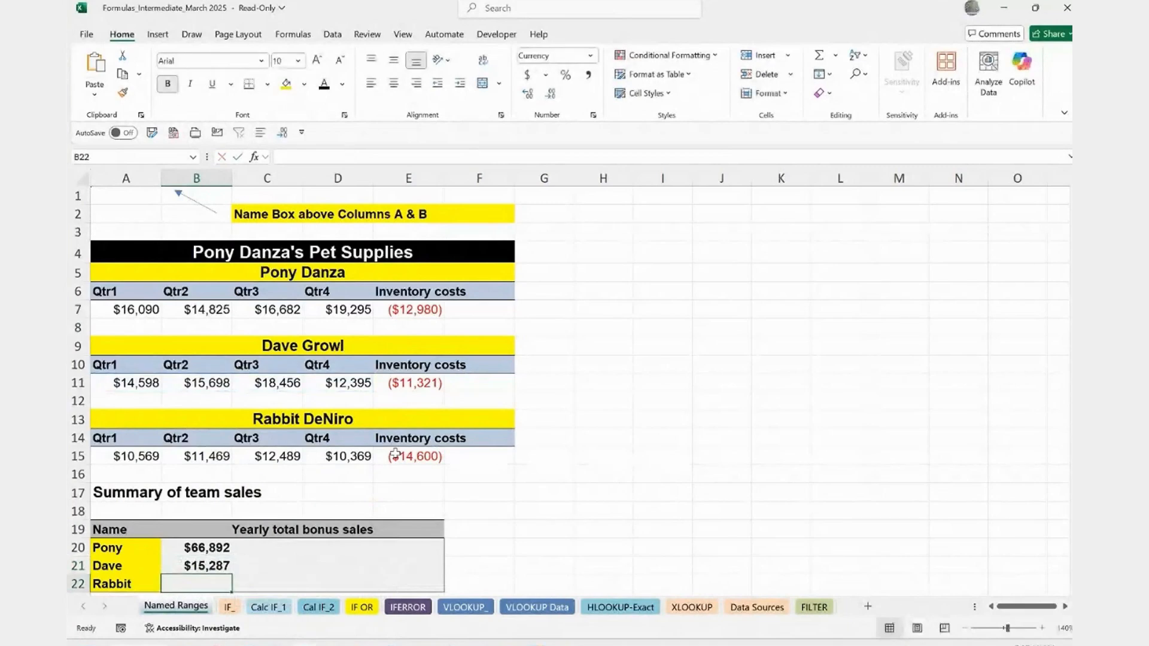
Step: Enter =COUNT(rabbit) in cell B22 of the team sales summary for Rabbit
scroll(397, 443, "down", 1)
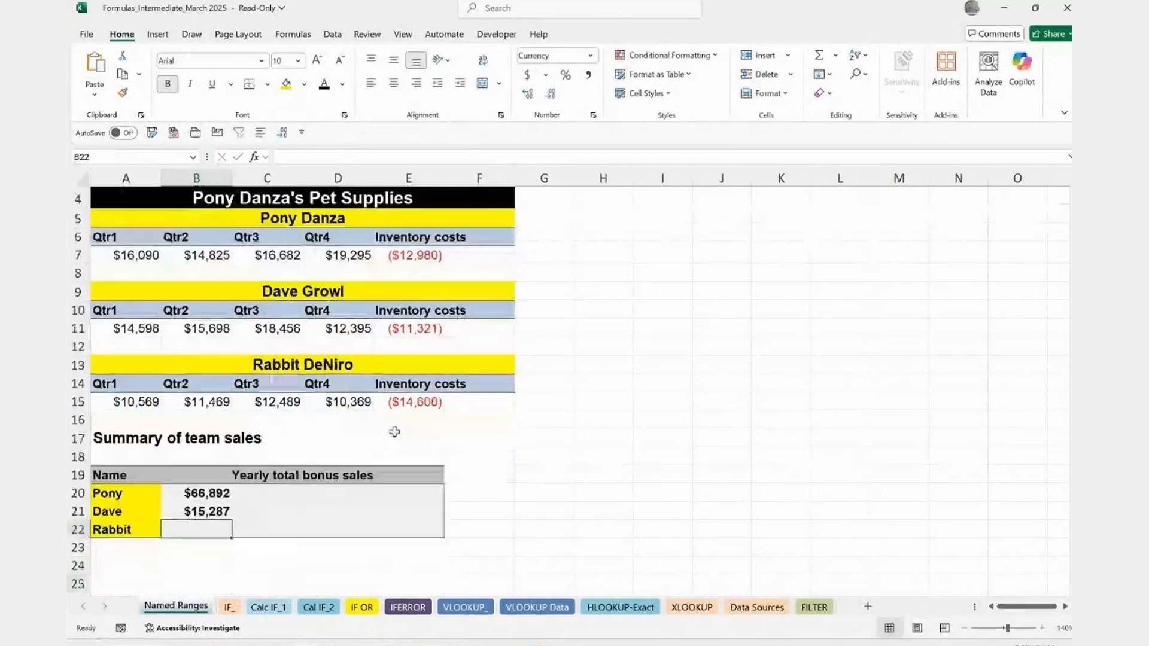
type("=count")
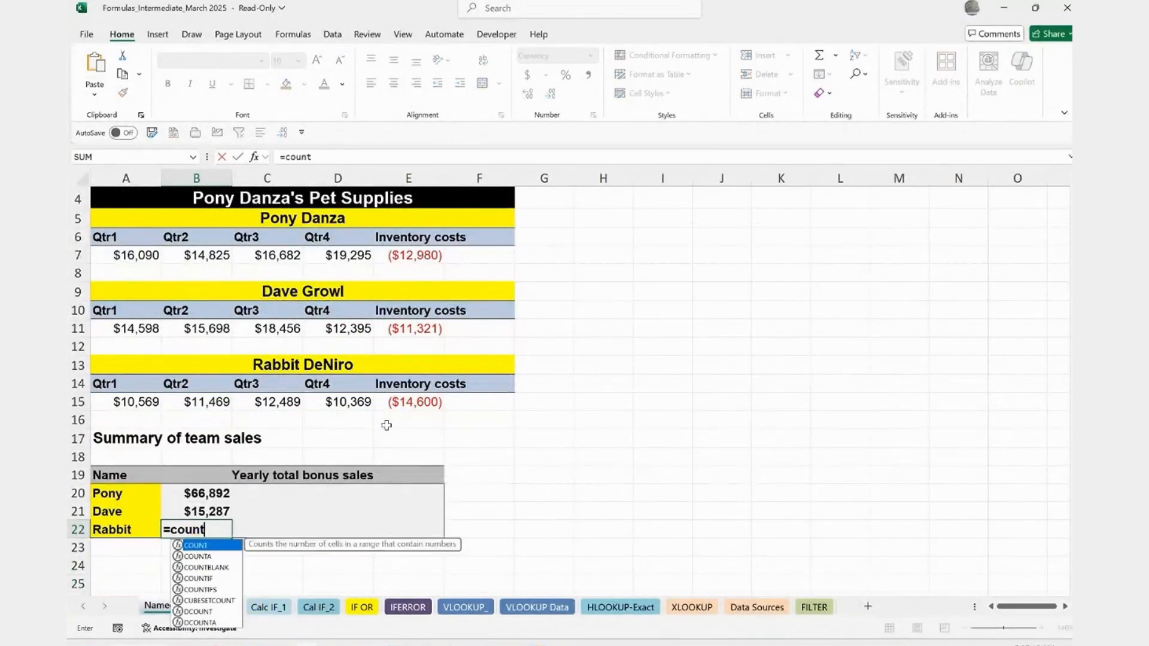
key("Tab")
type("ra")
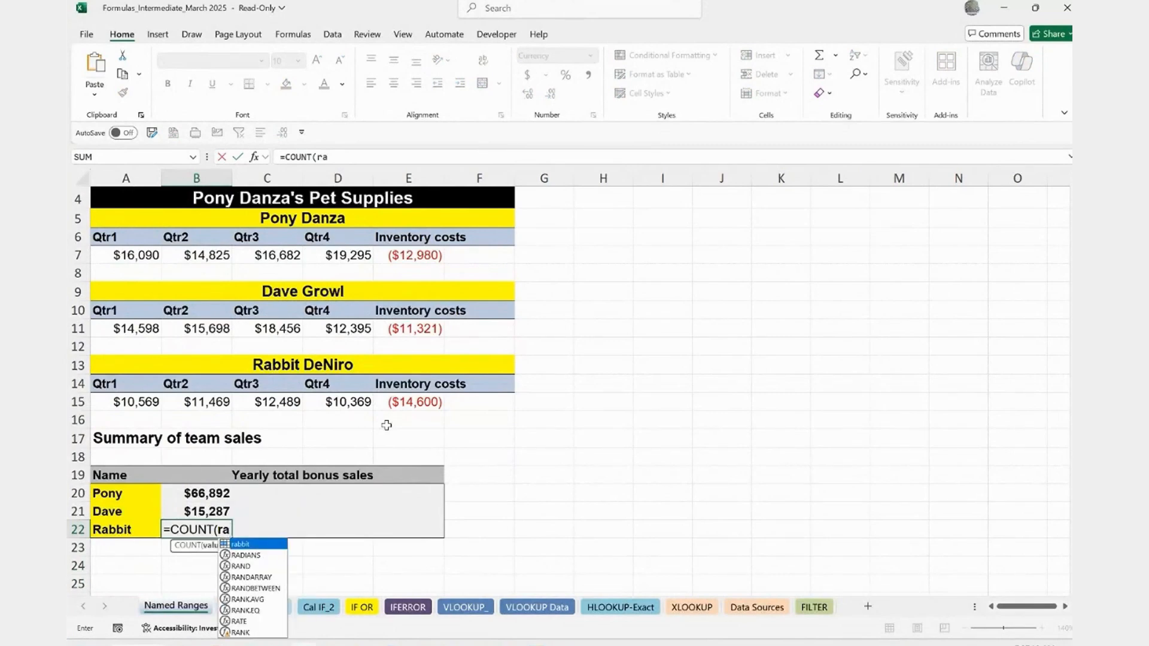
key("Tab")
key("Return")
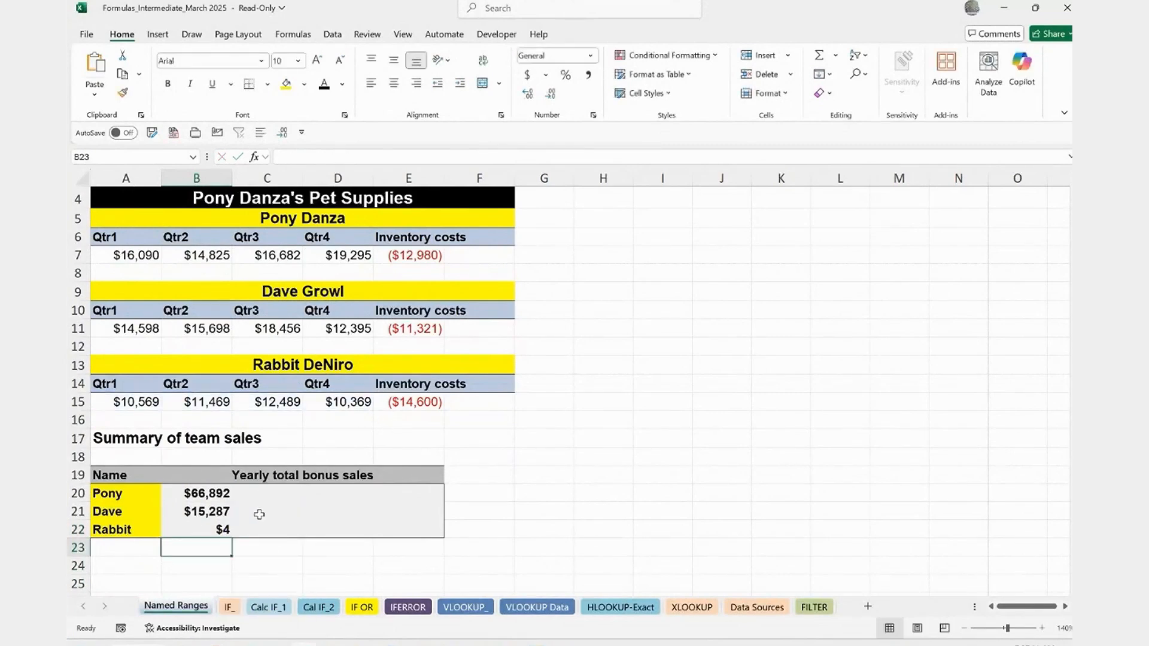
Step: Change the format of Rabbit's count in cell B22 to Number
left_click(226, 524)
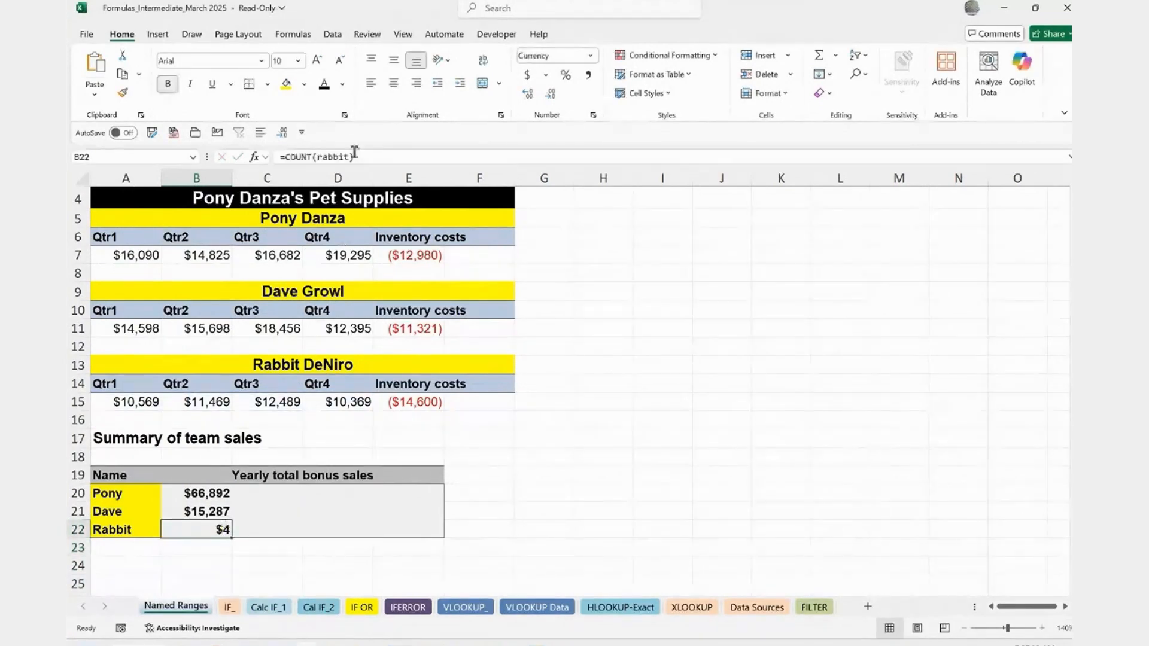
left_click(590, 56)
left_click(579, 111)
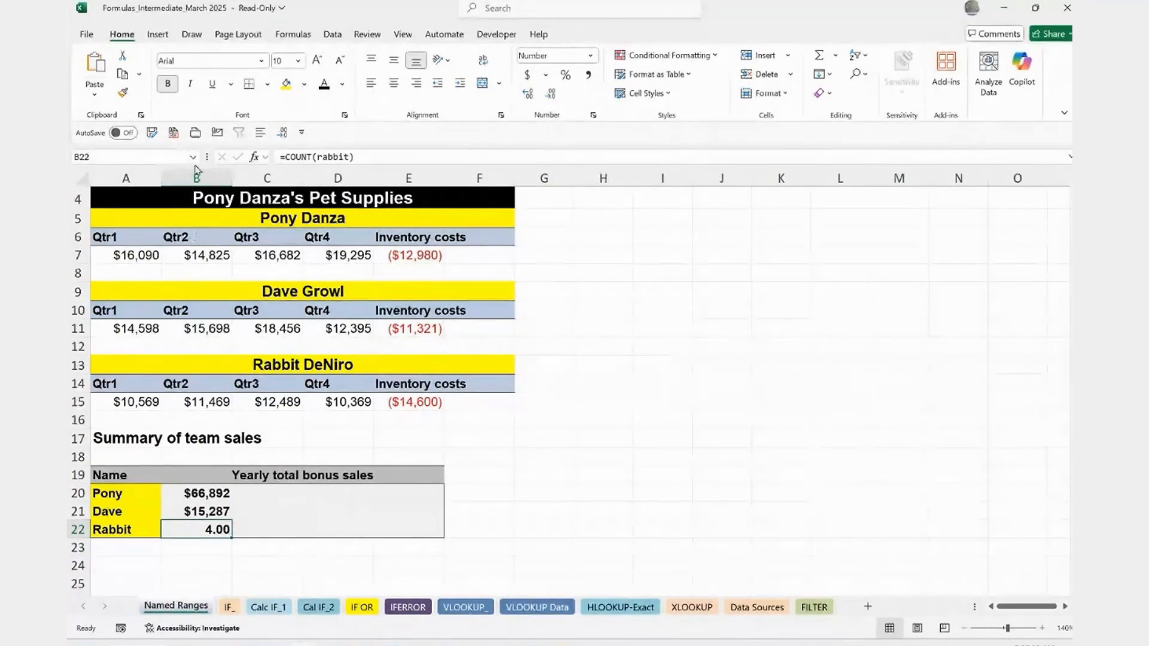
Step: Review the workbook's defined names in the Name Box list and in the Name Manager
left_click(193, 156)
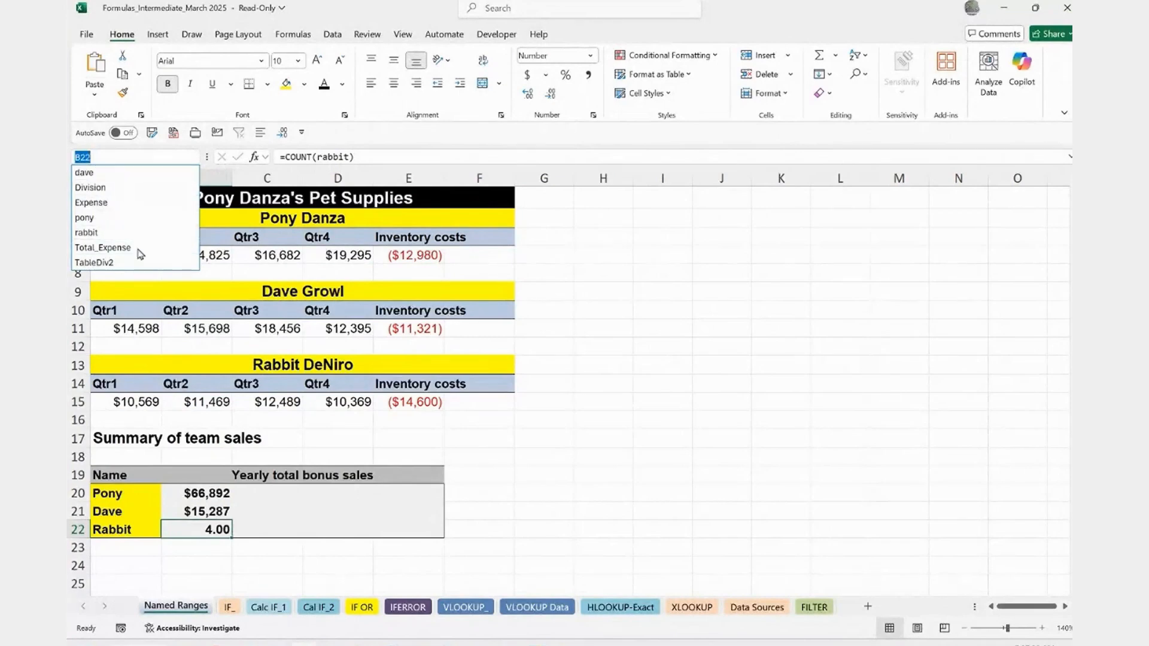
key("Escape")
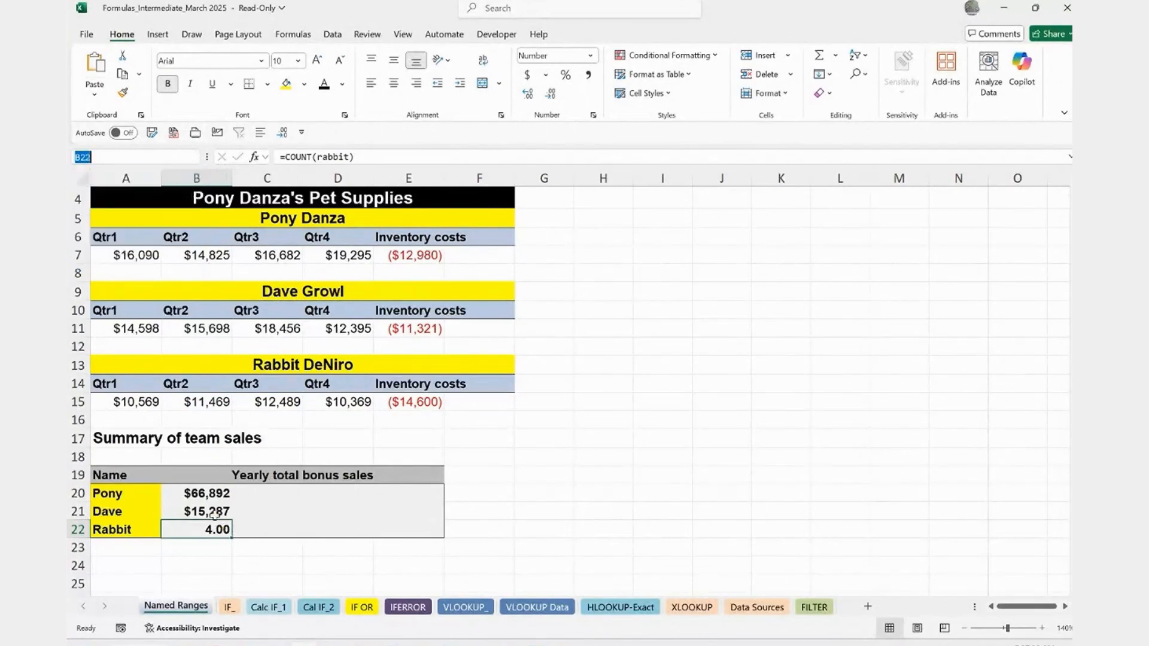
left_click(297, 41)
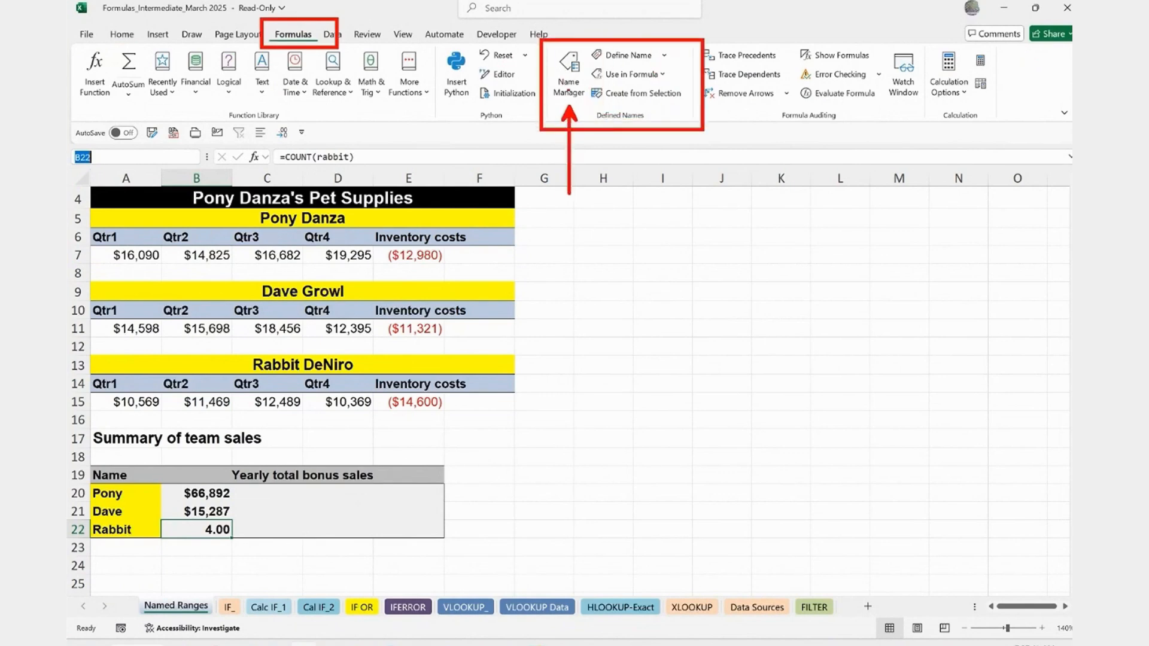
key("Escape")
left_click(569, 89)
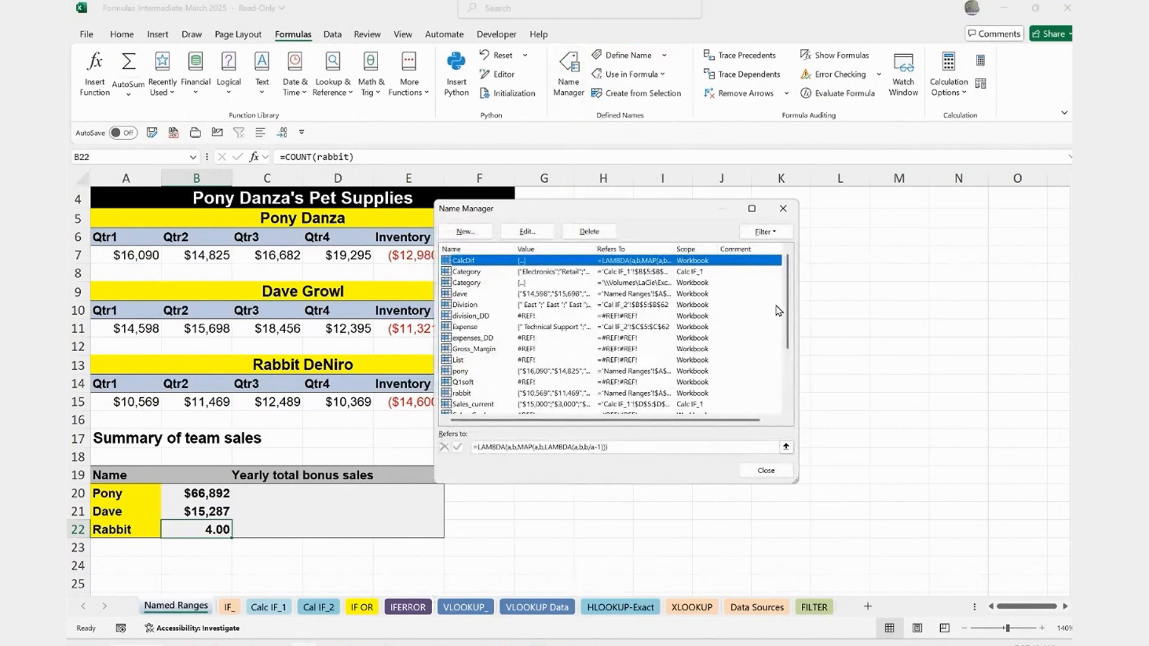
left_click(785, 209)
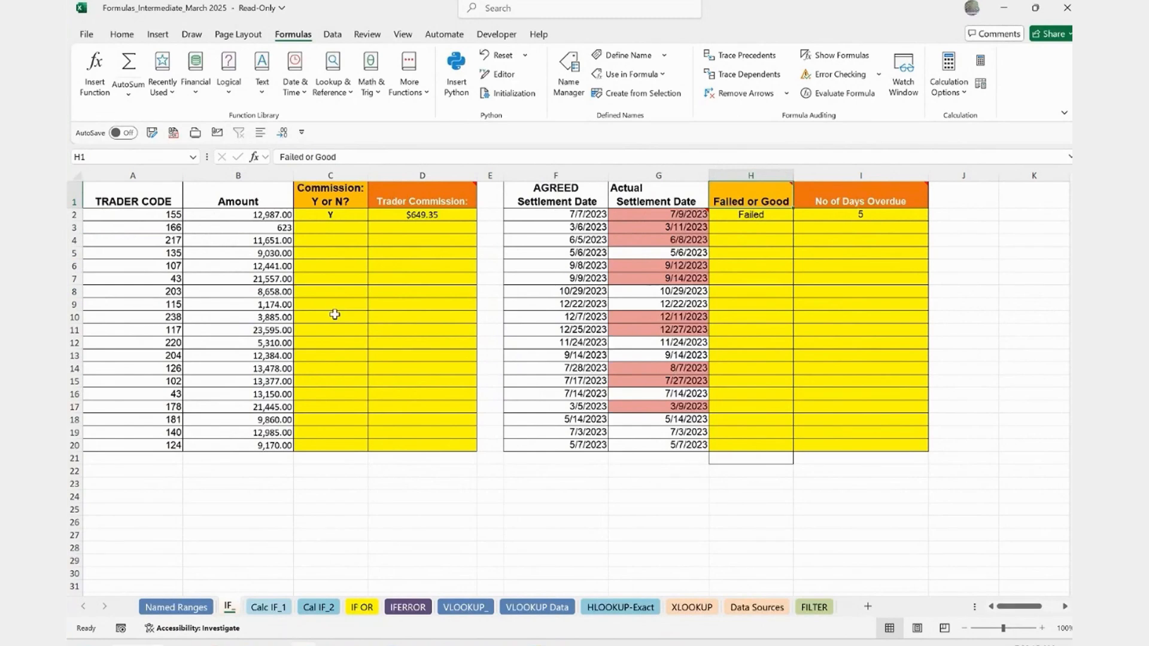
Step: On the IF_ sheet, examine the Amount column and the IF formula in C2 that decides the commission
left_click(1042, 629)
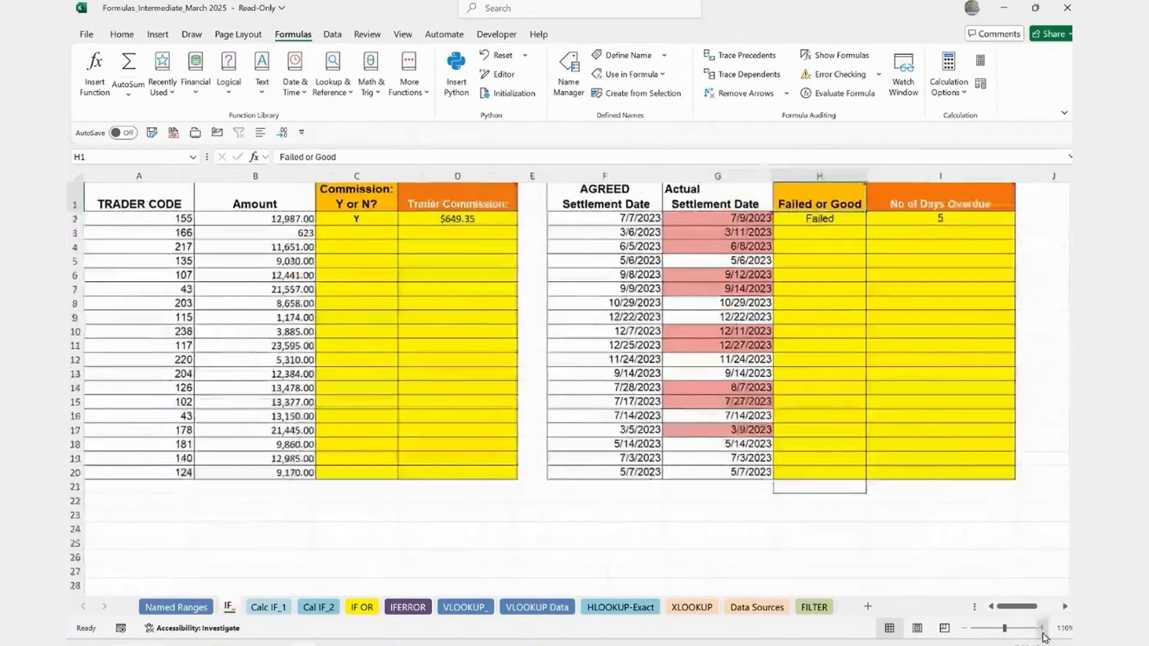
left_click(1042, 628)
left_click_drag(1023, 606, 974, 611)
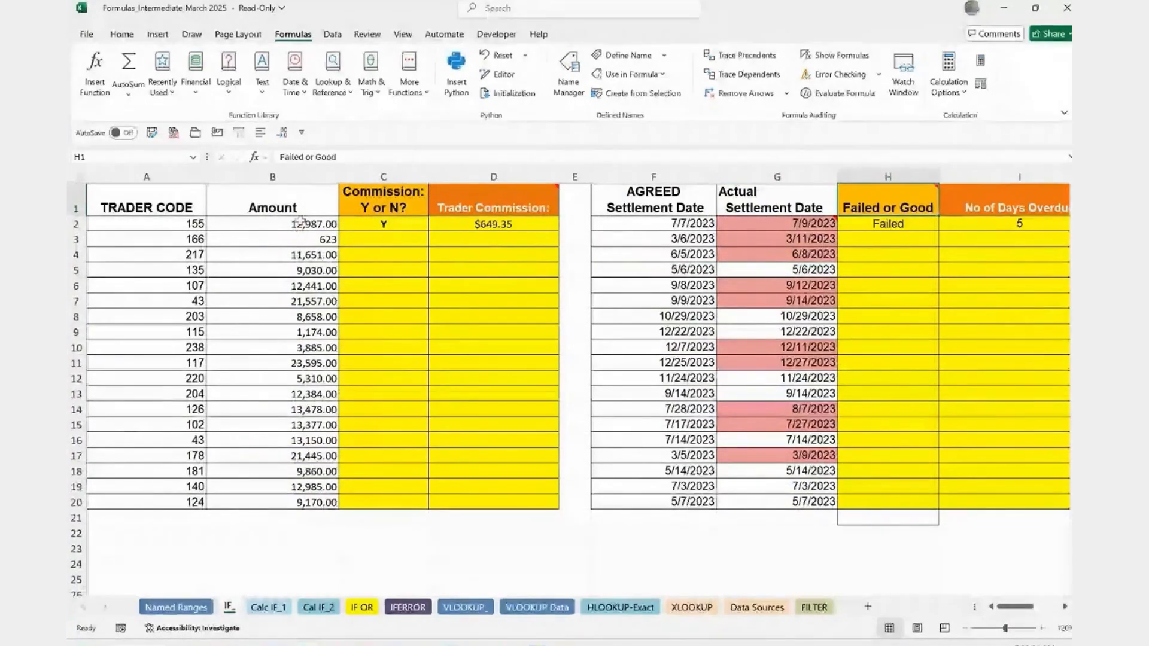
left_click_drag(301, 220, 298, 380)
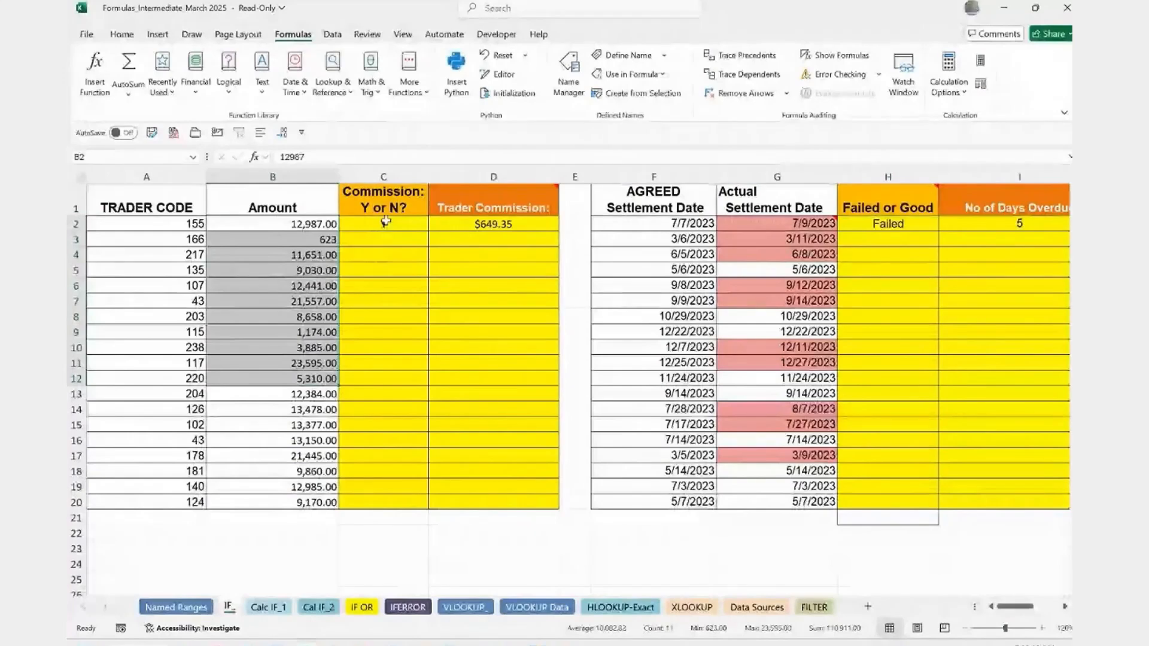
left_click(383, 224)
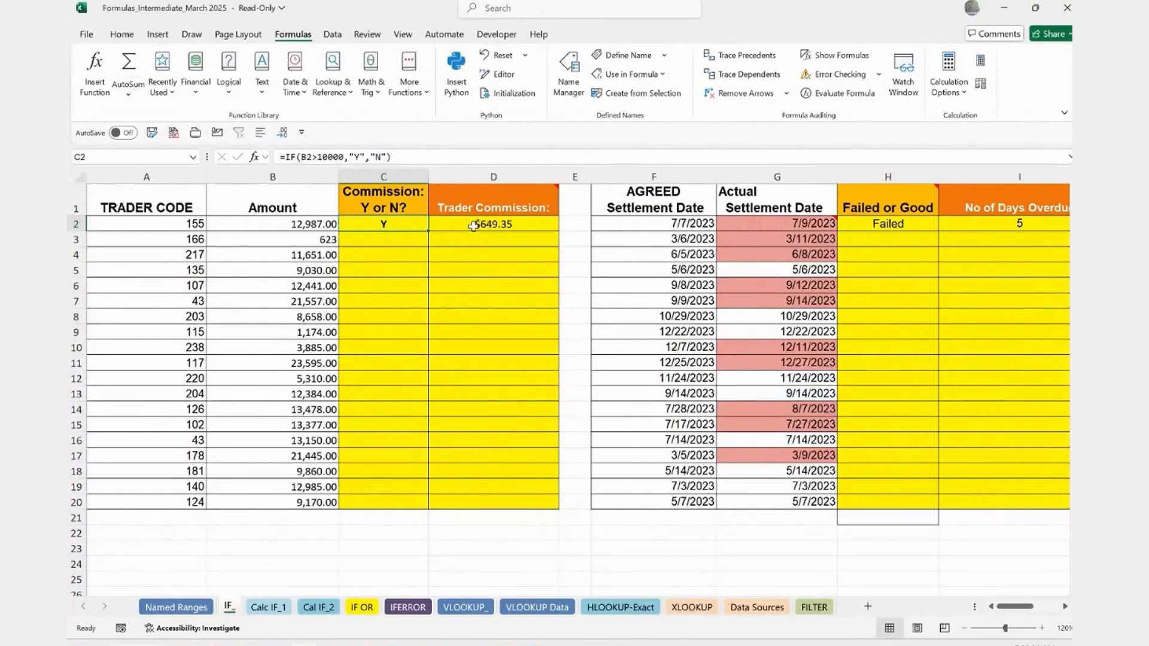
double_click(380, 222)
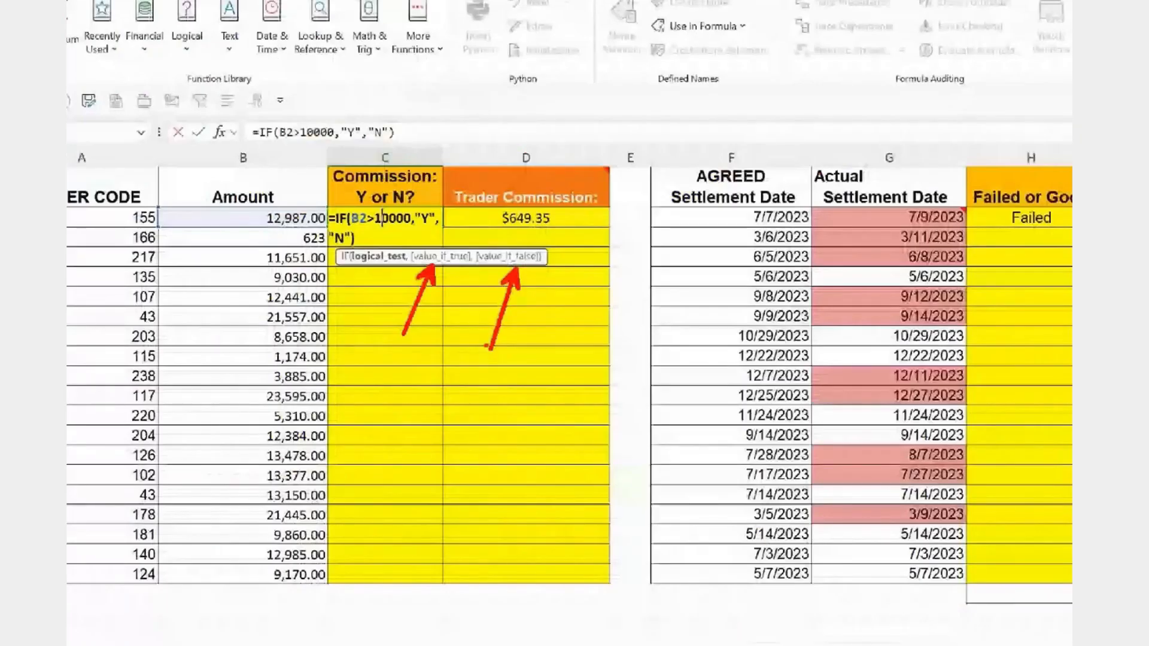
key("Return")
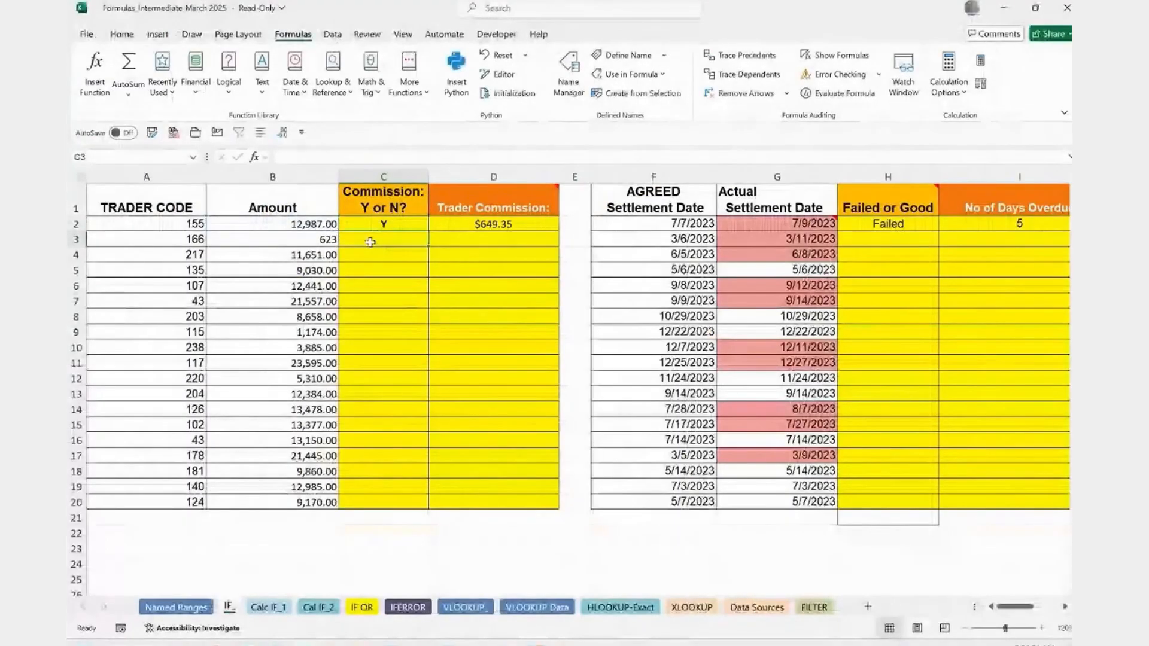
Step: Enter =IF(B3>10000,"Y","N") in cell C3 of the commission eligibility column
type("=if")
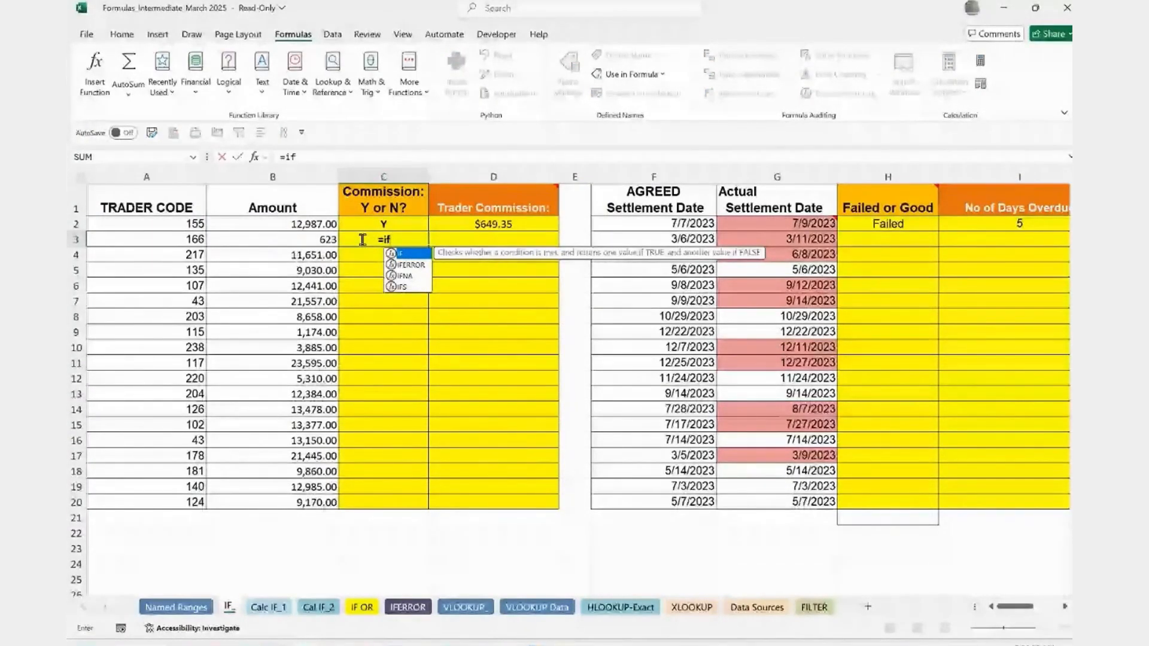
key("Tab")
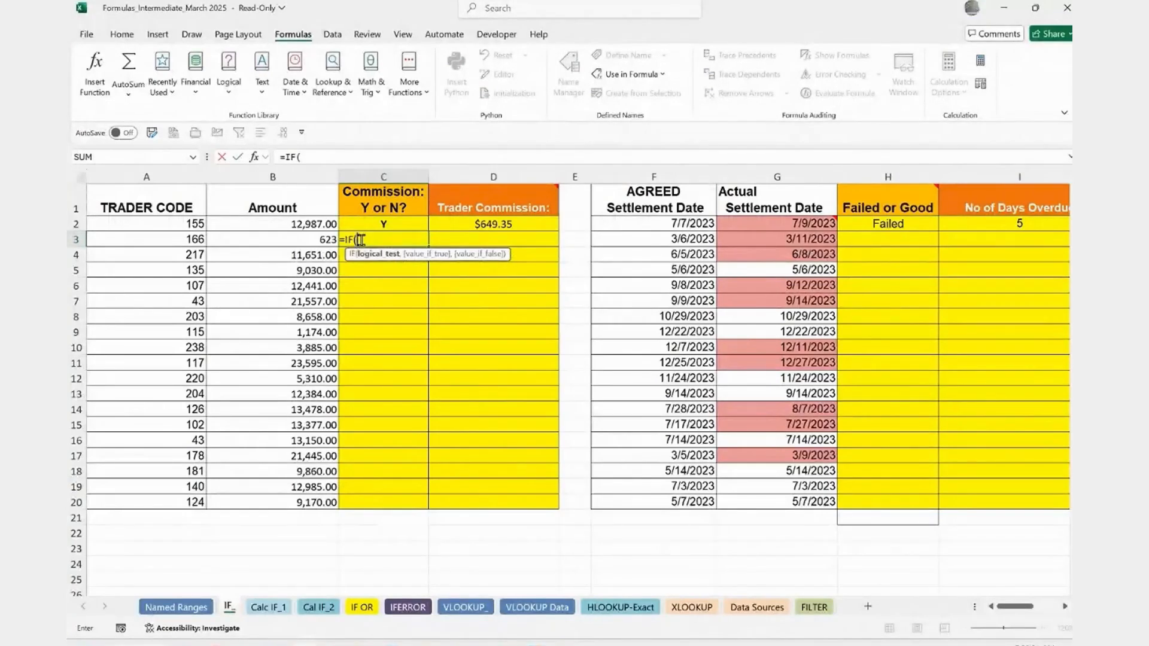
left_click(321, 244)
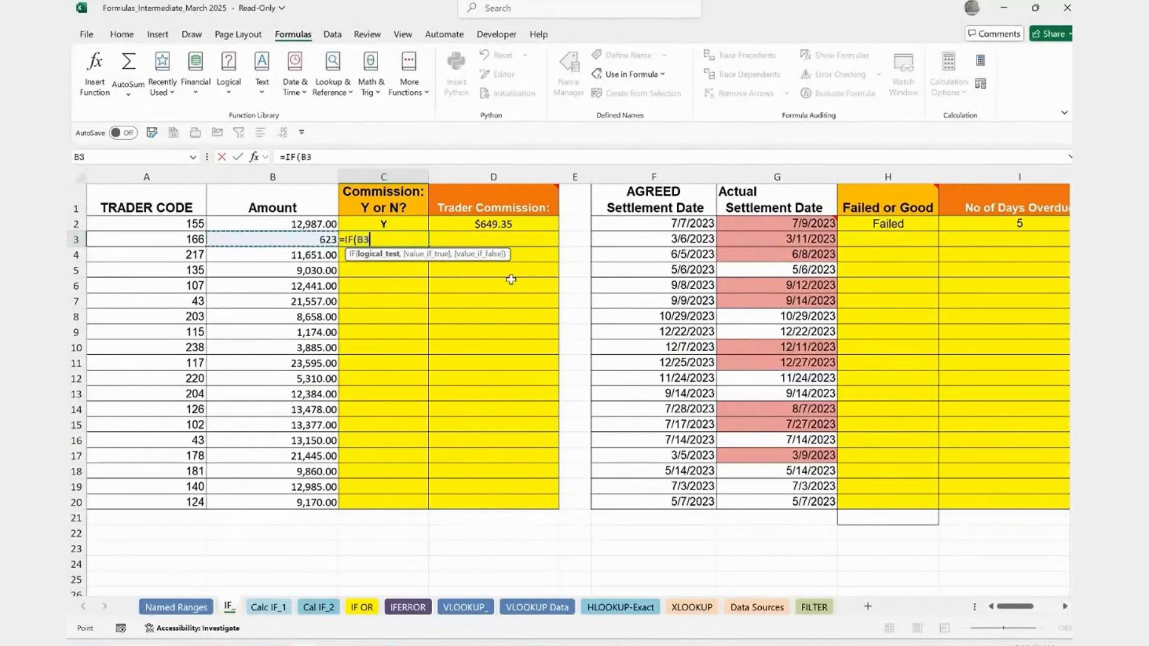
type(">")
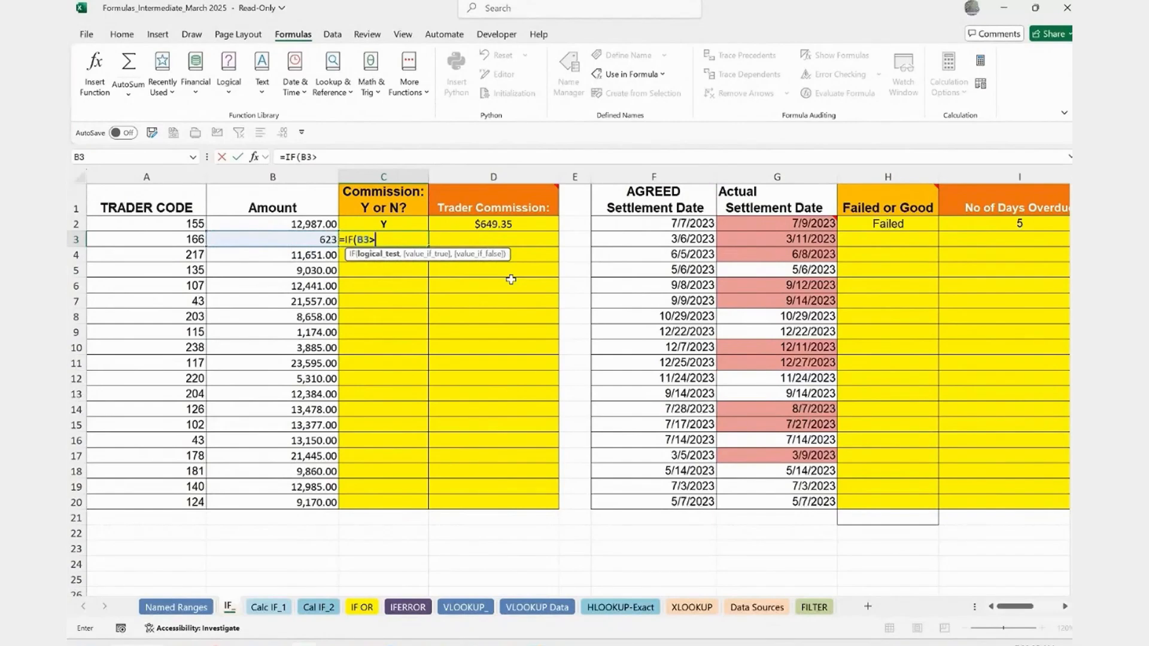
type("10000,")
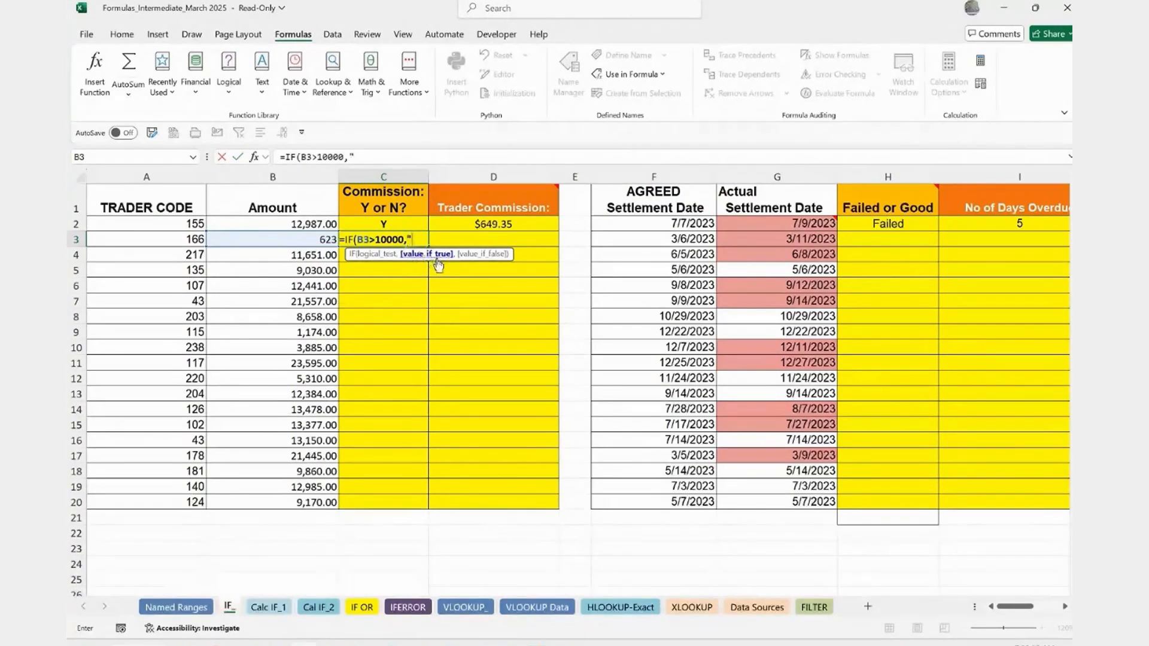
type("Y")
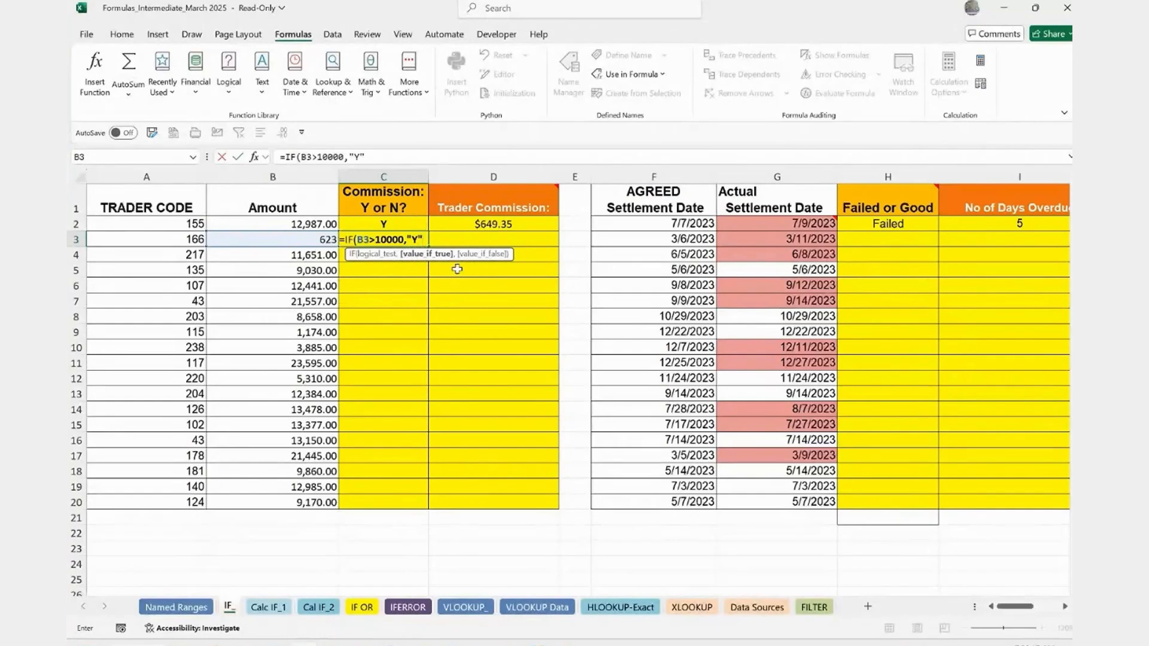
type("\",\"")
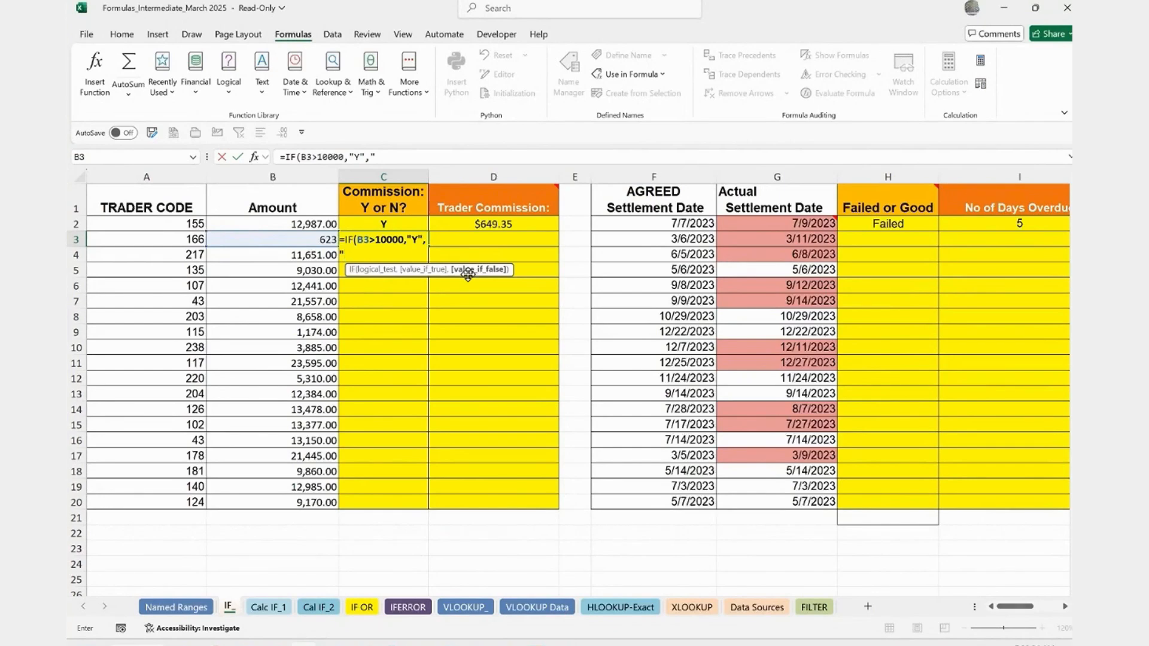
type("N\")")
key("Return")
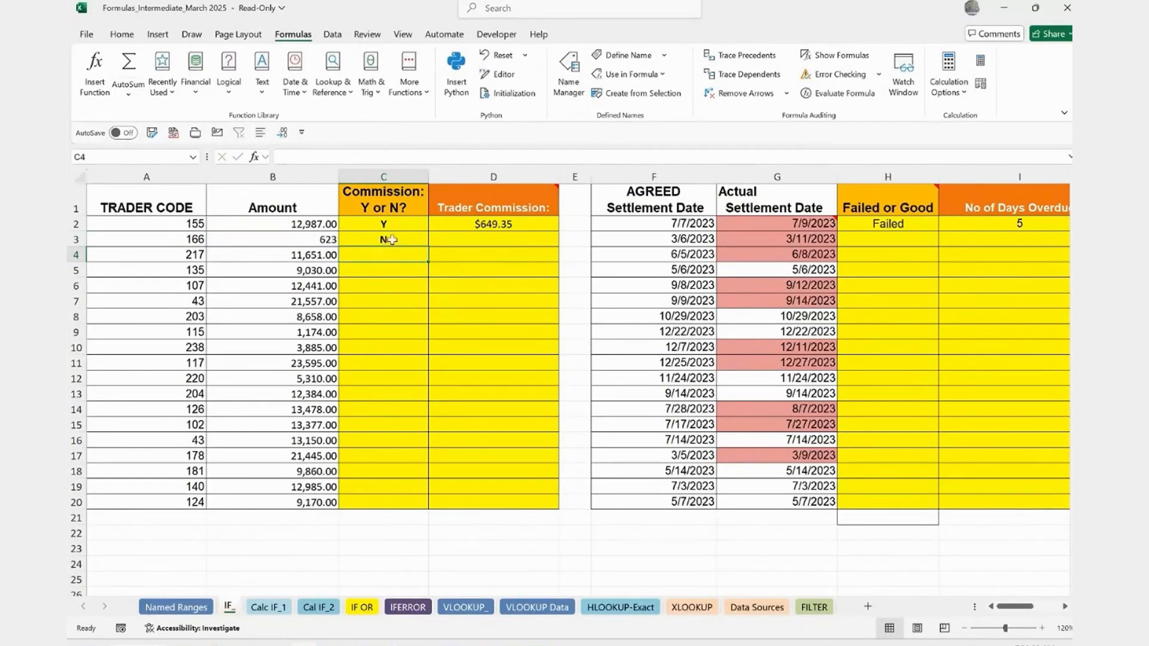
Step: Change trader 166's amount in cell B3 to 20000 to test the Y or N formula
left_click(317, 239)
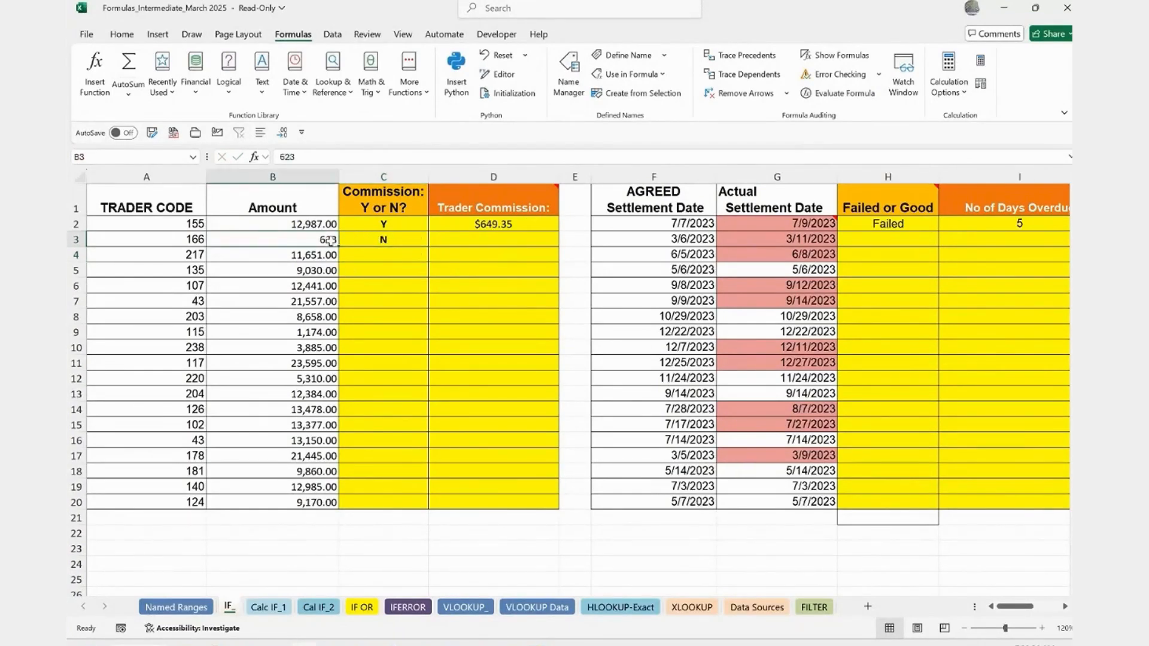
type("20000")
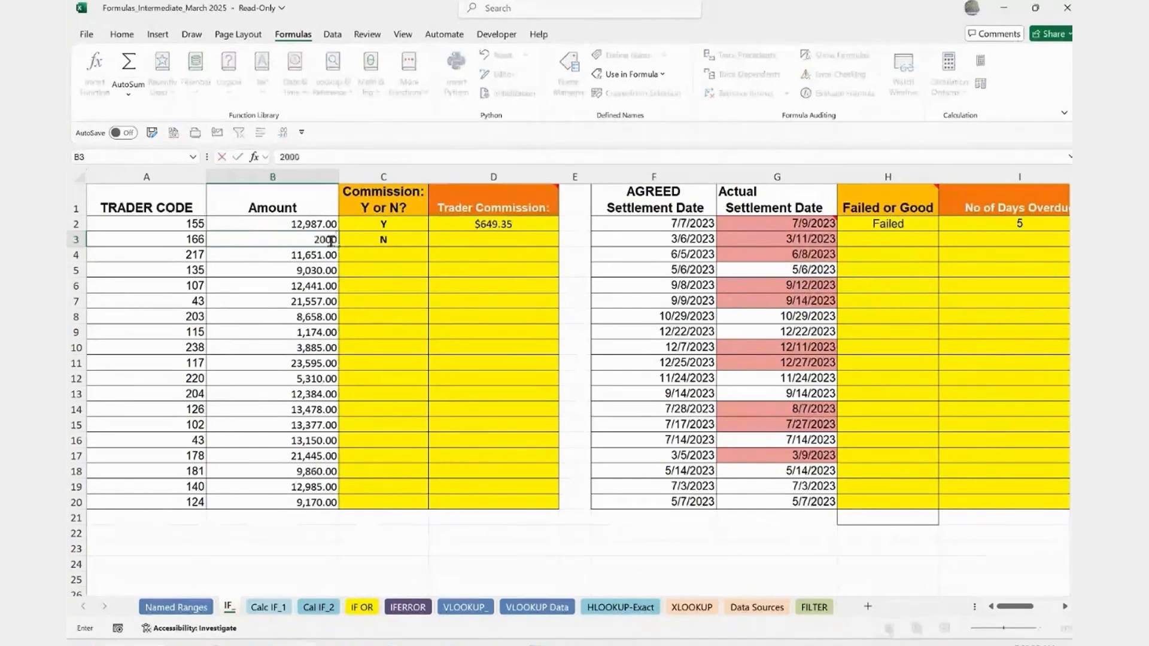
key("Return")
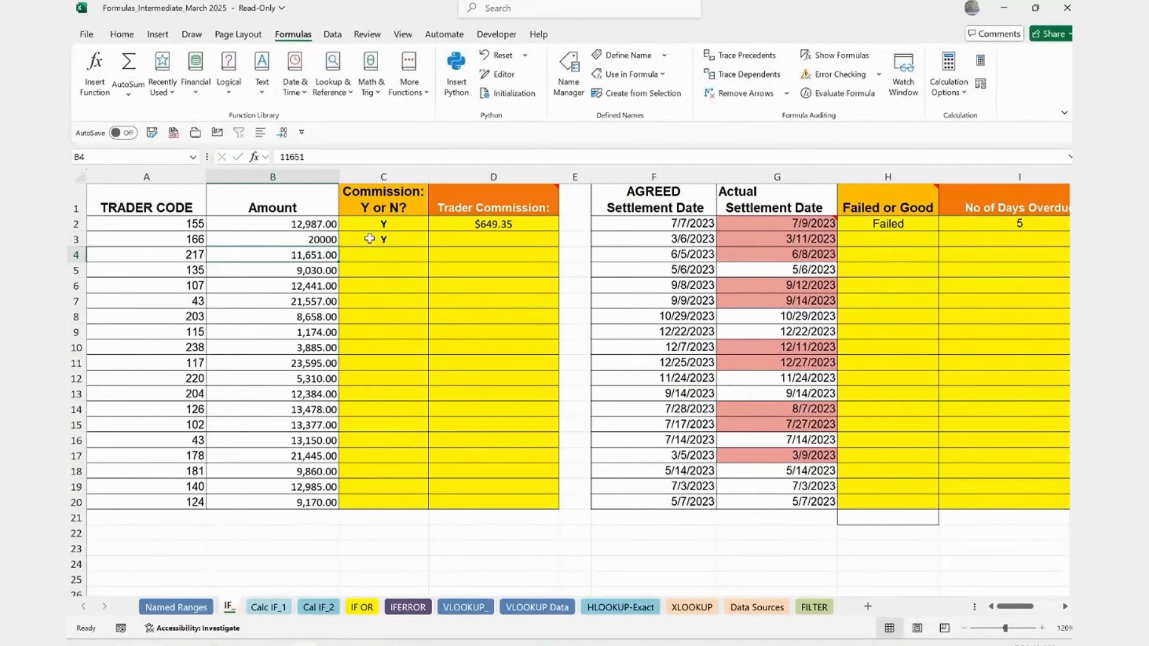
Step: Fill the IF formula from C3 down the commission Y or N column to row 20
left_click(371, 240)
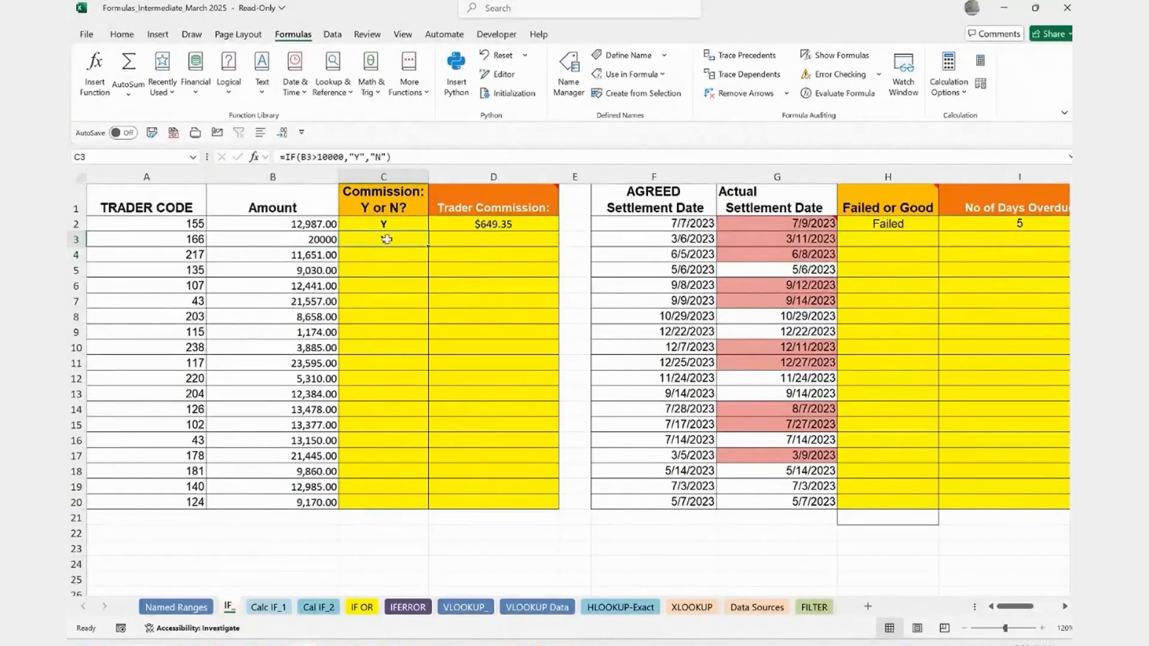
double_click(428, 245)
left_click(409, 381)
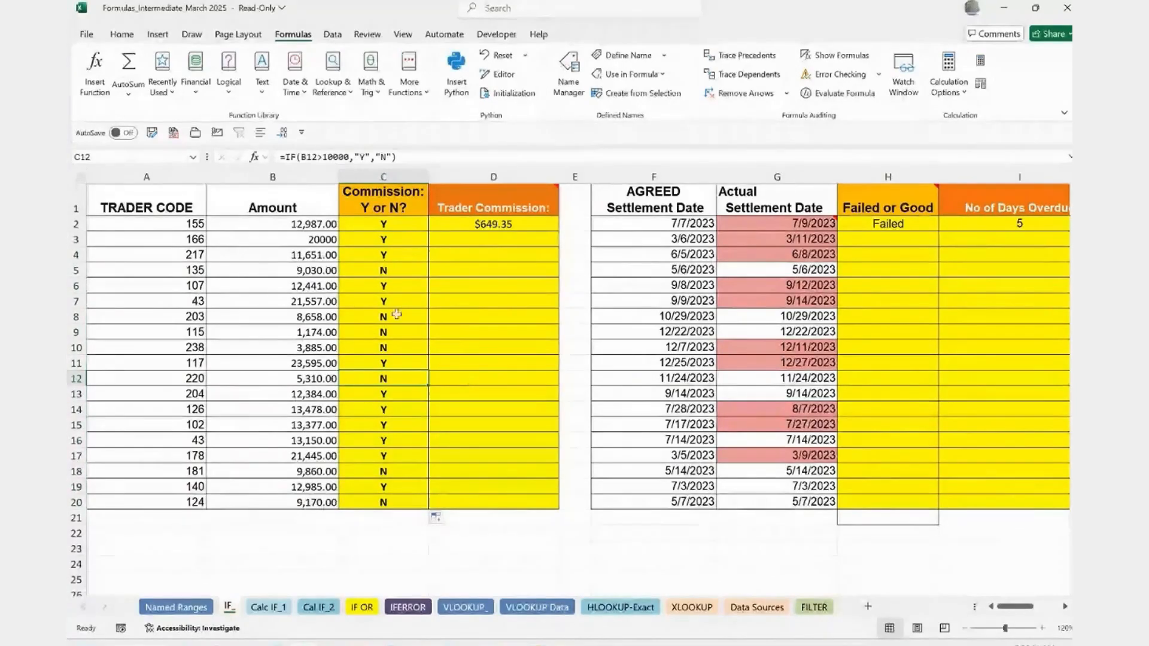
Step: Examine the arguments of the Trader Commission IF formula in cell D2
left_click(492, 223)
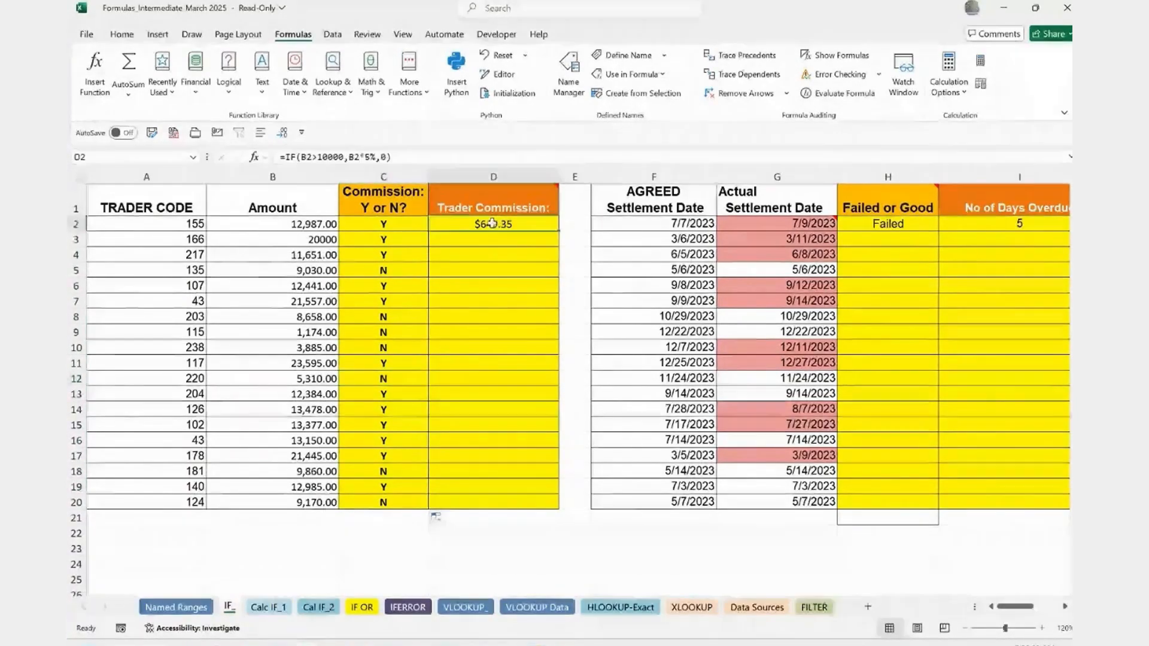
double_click(492, 223)
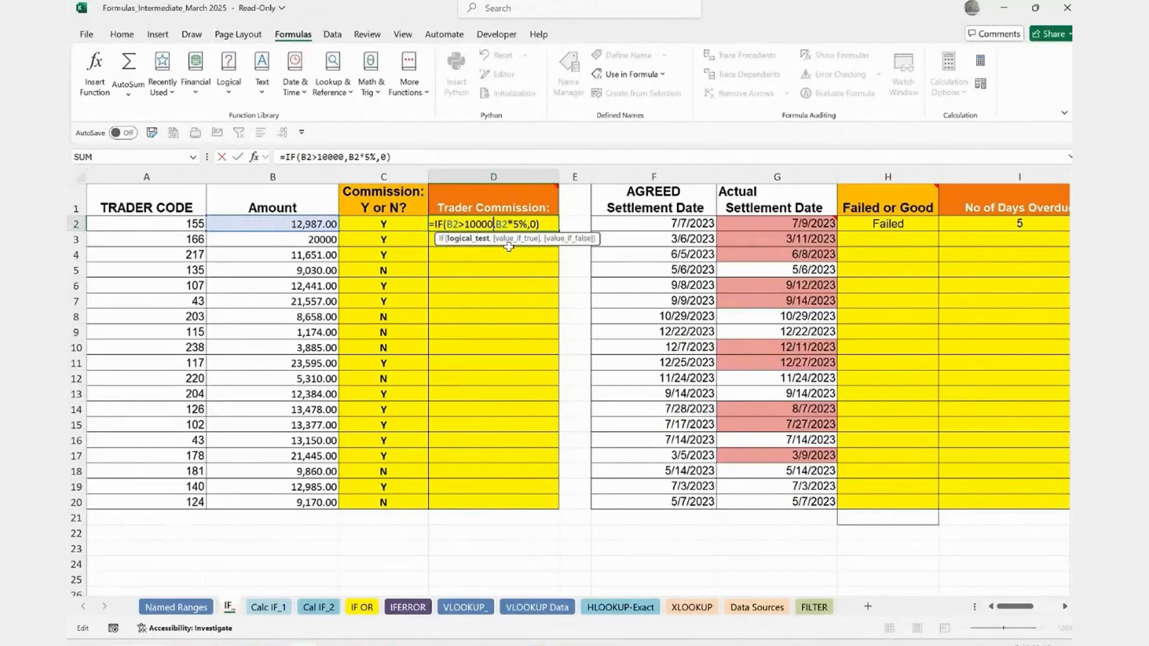
key("ctrl+Return")
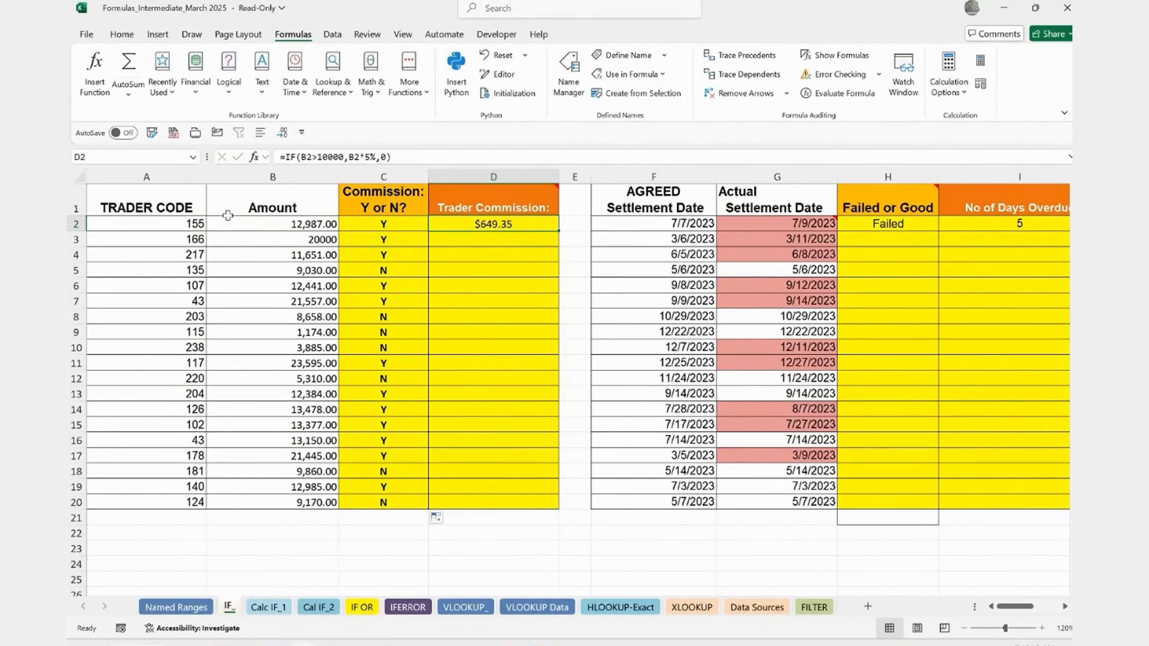
Step: Enter =IF(B3>10000,B3*5%,0) in cell D3 to calculate the trader commission
left_click(490, 238)
type("=IF(")
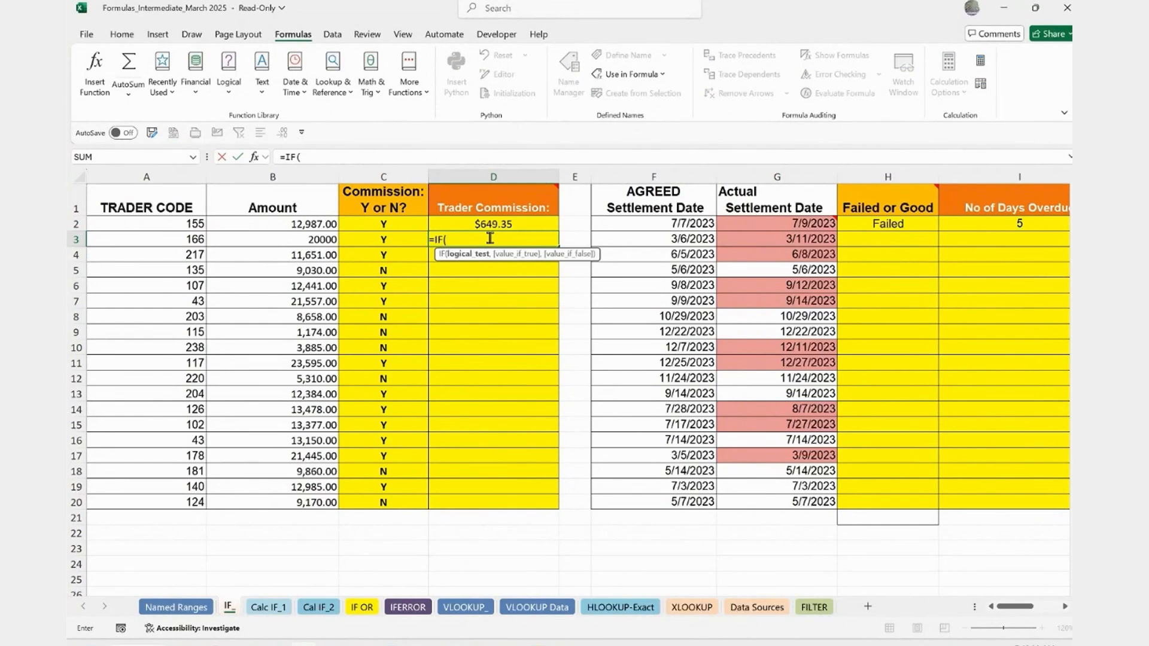
left_click(324, 238)
type(">")
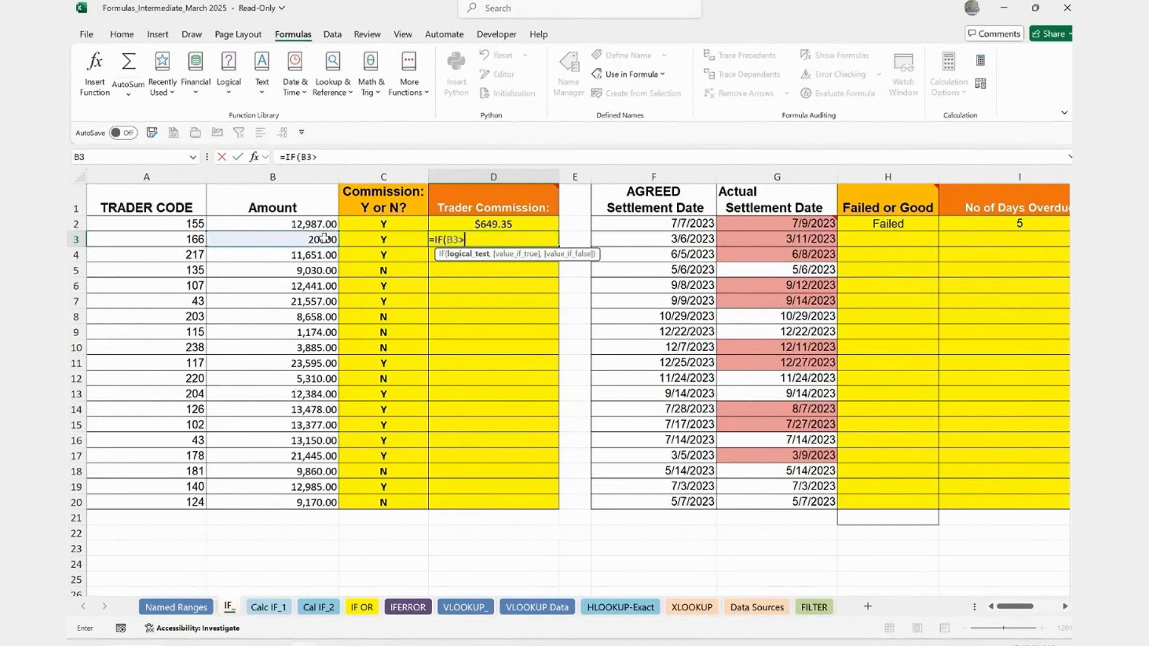
type("10000,")
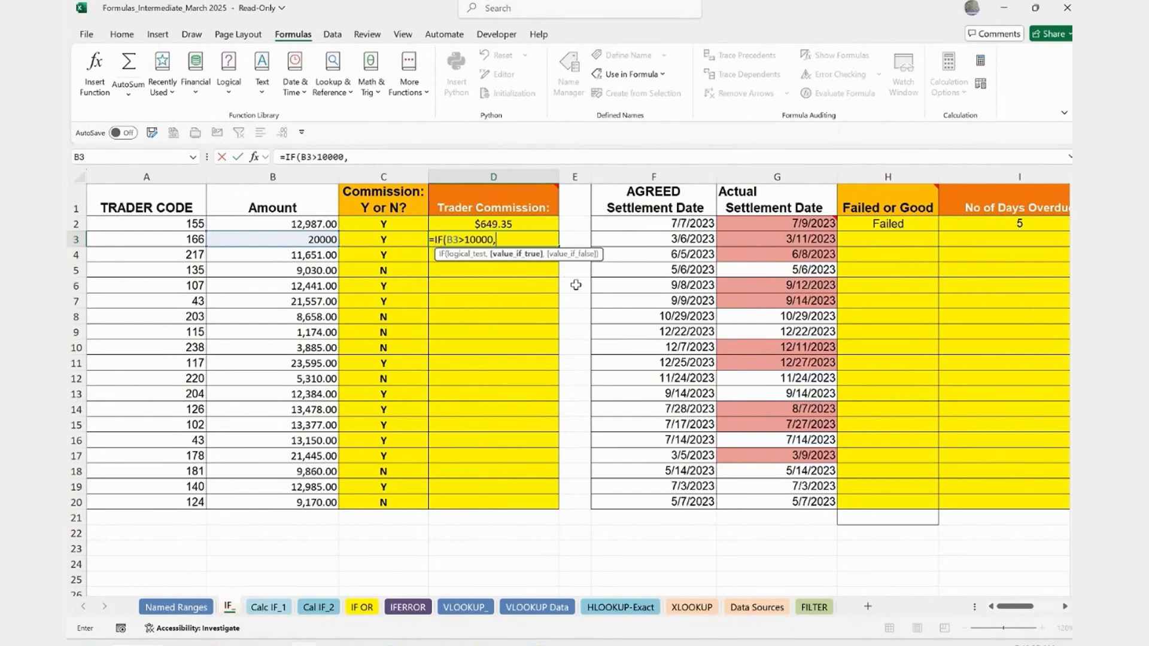
left_click(312, 238)
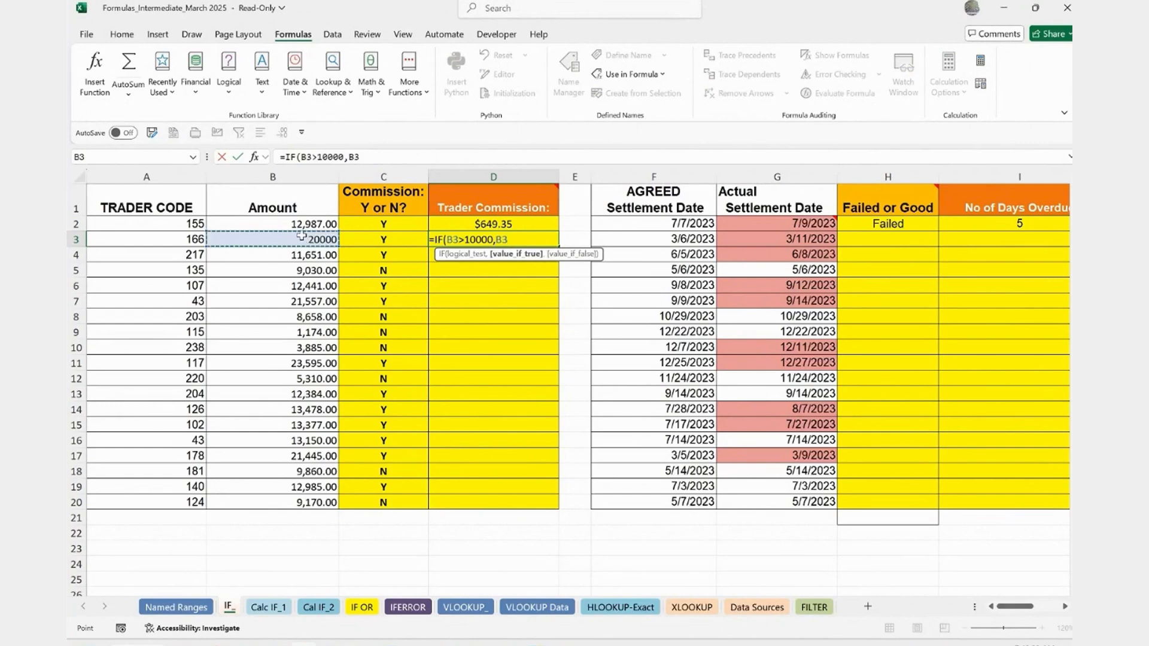
type("*")
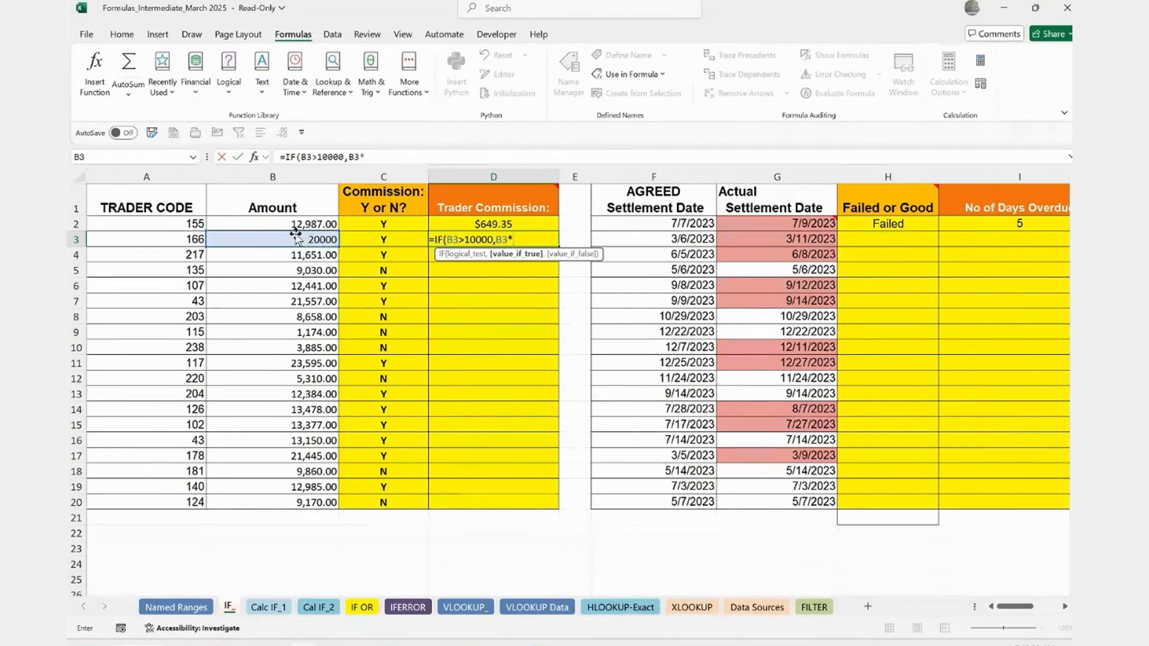
type("5")
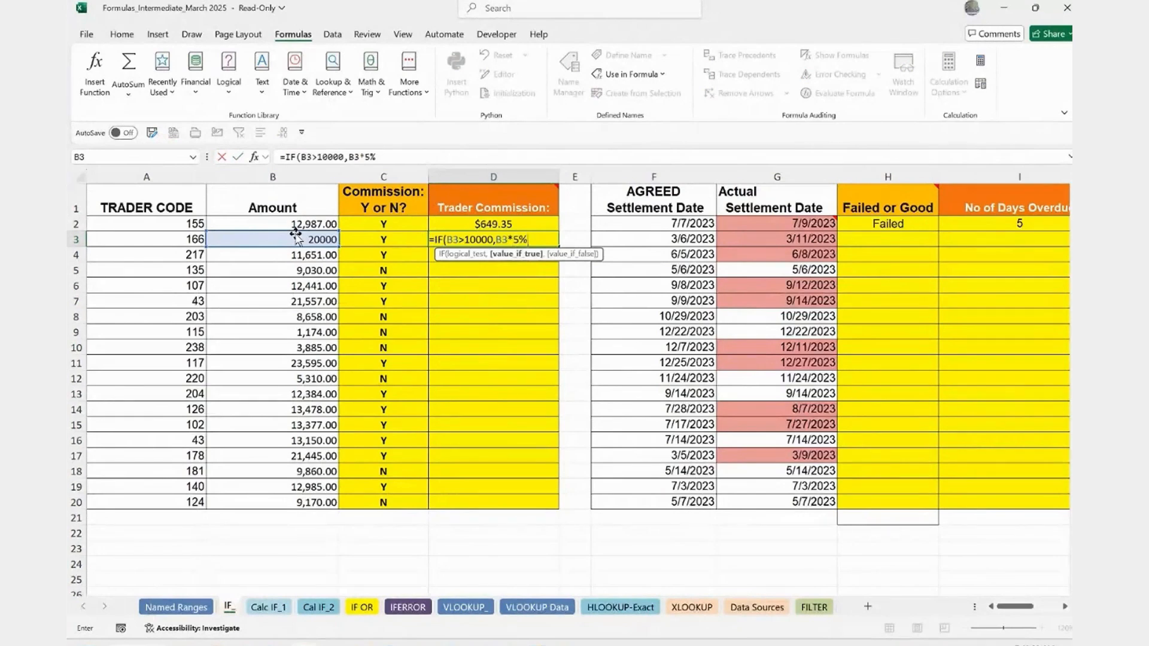
type("%,")
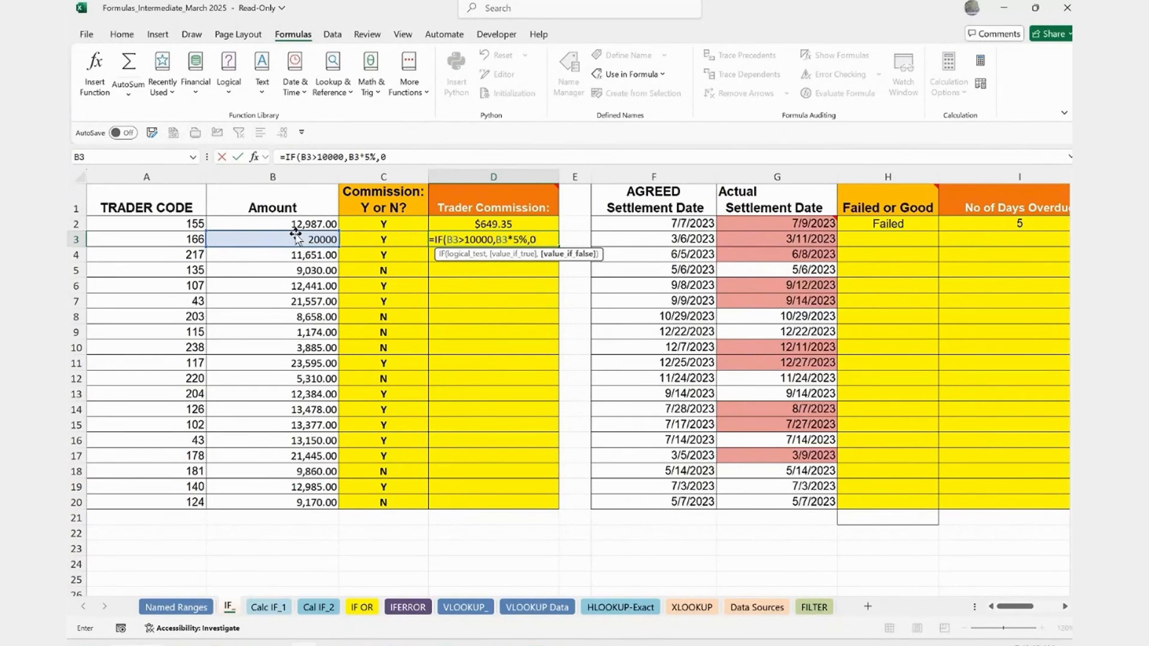
type("0)")
key("Return")
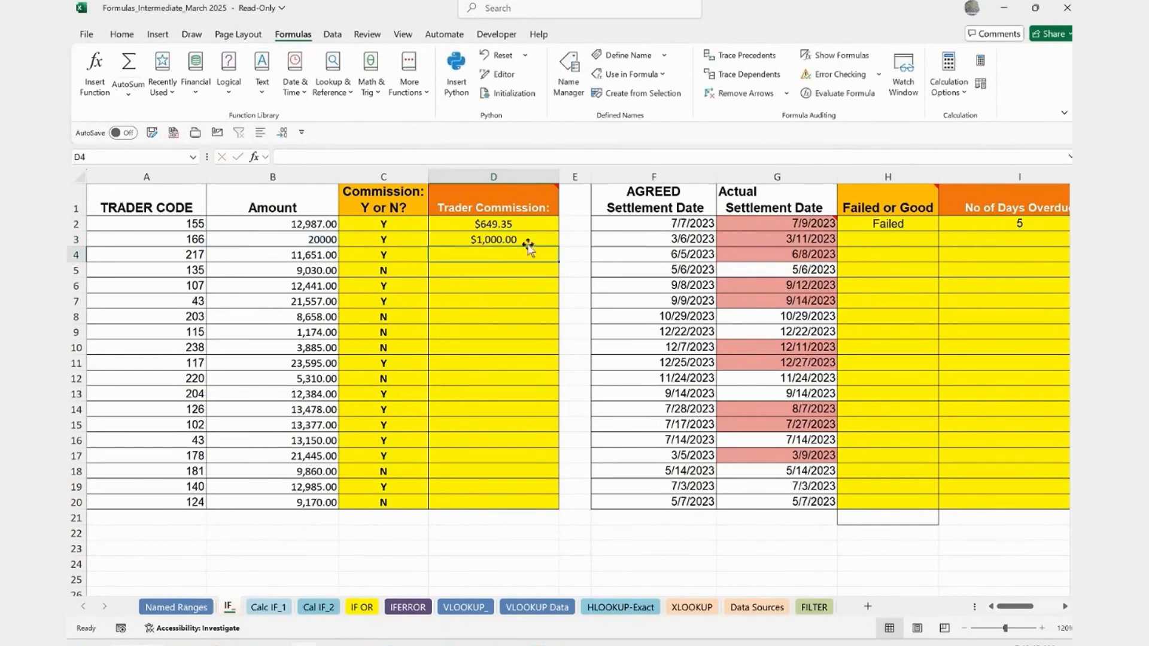
Step: Fill the commission formula from D3 down the Trader Commission column to row 20
left_click(467, 244)
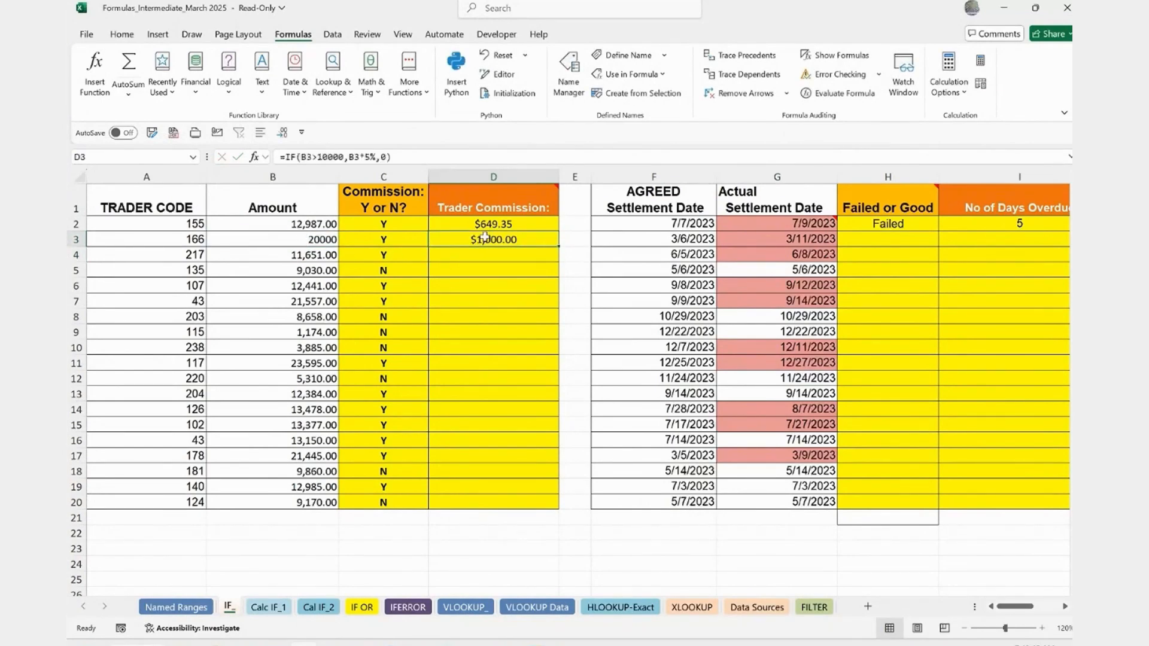
double_click(557, 245)
left_click(508, 439)
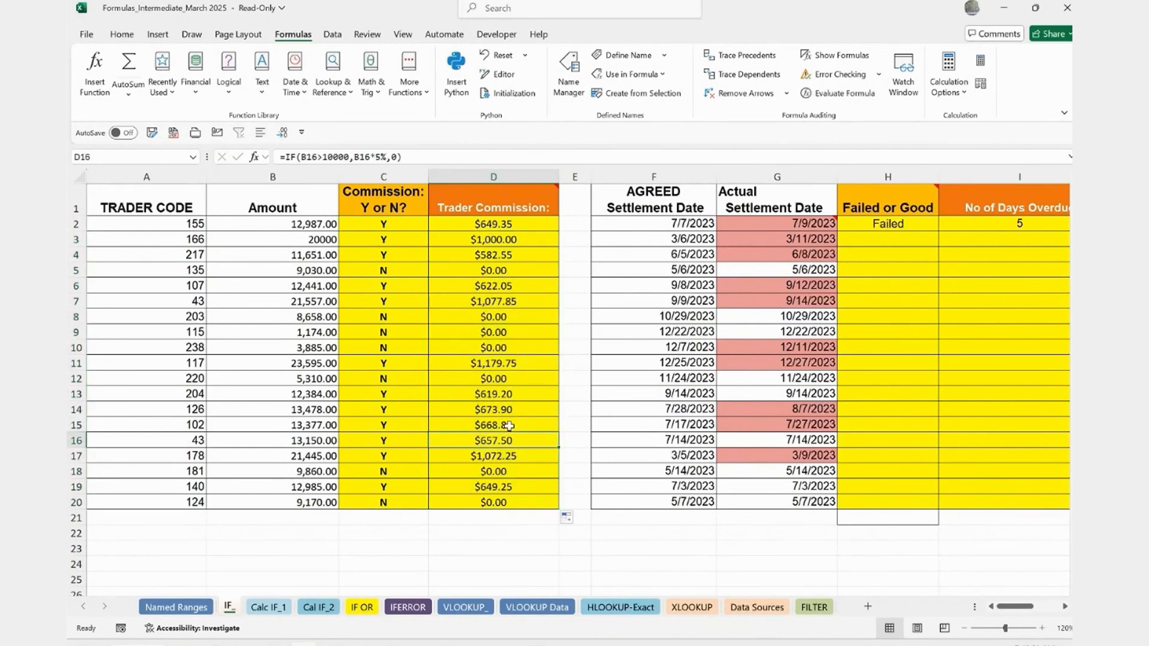
Step: Change trader 135's amount in cell B5 to 150000 and check the commission in D5
left_click(299, 274)
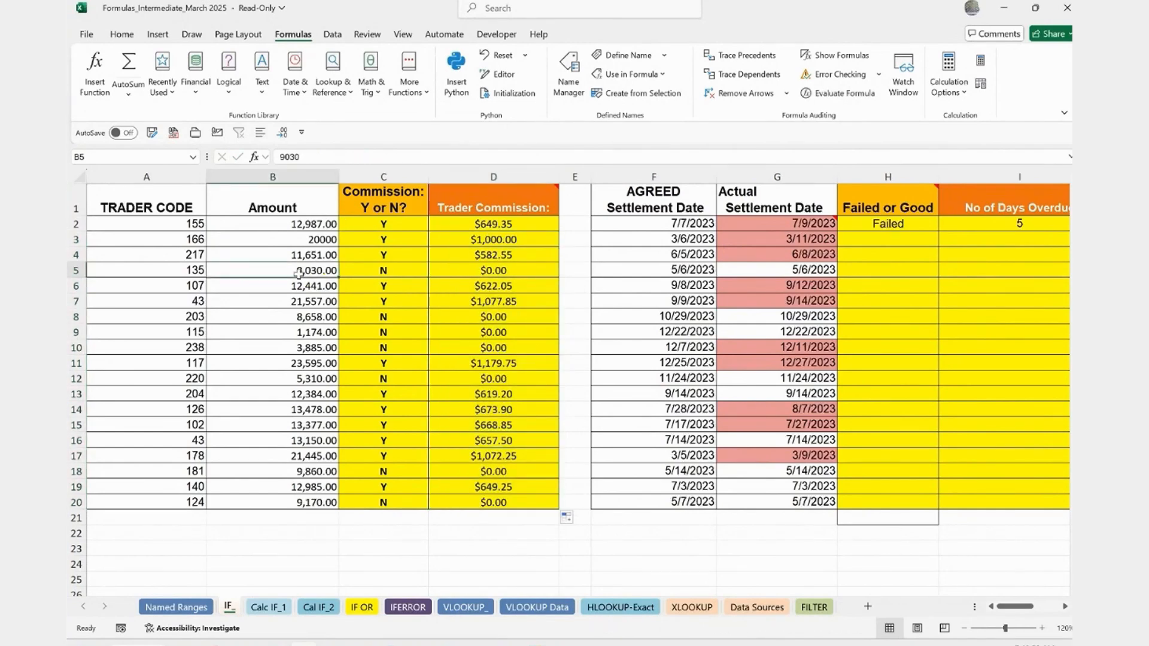
left_click(528, 266)
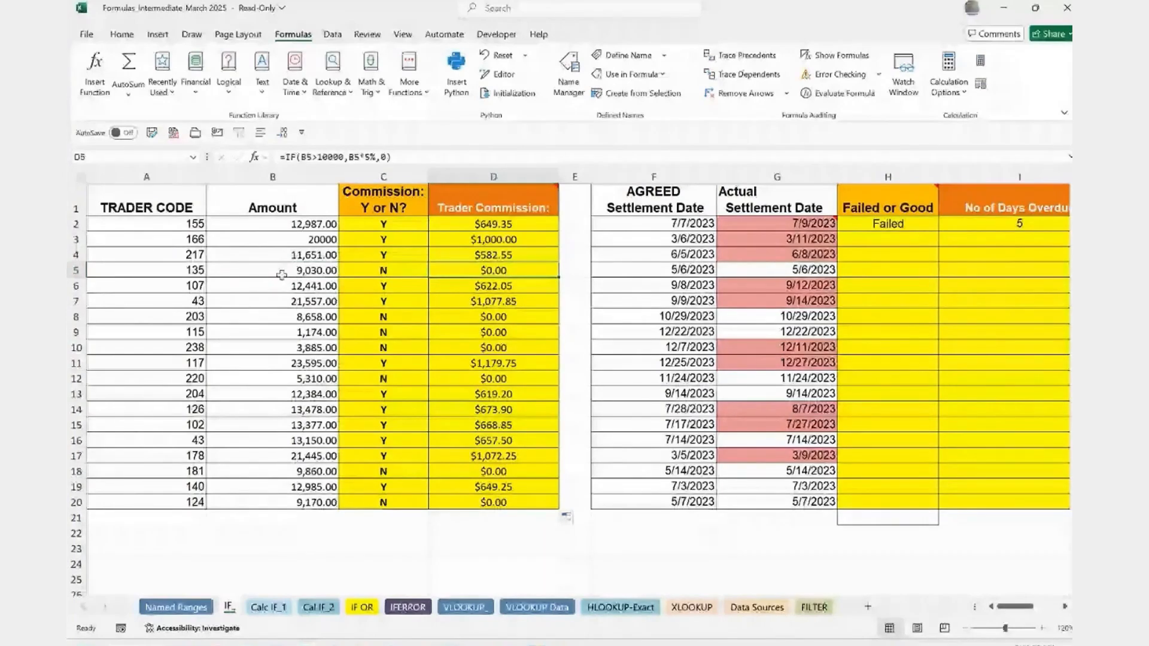
left_click(300, 271)
type("150000")
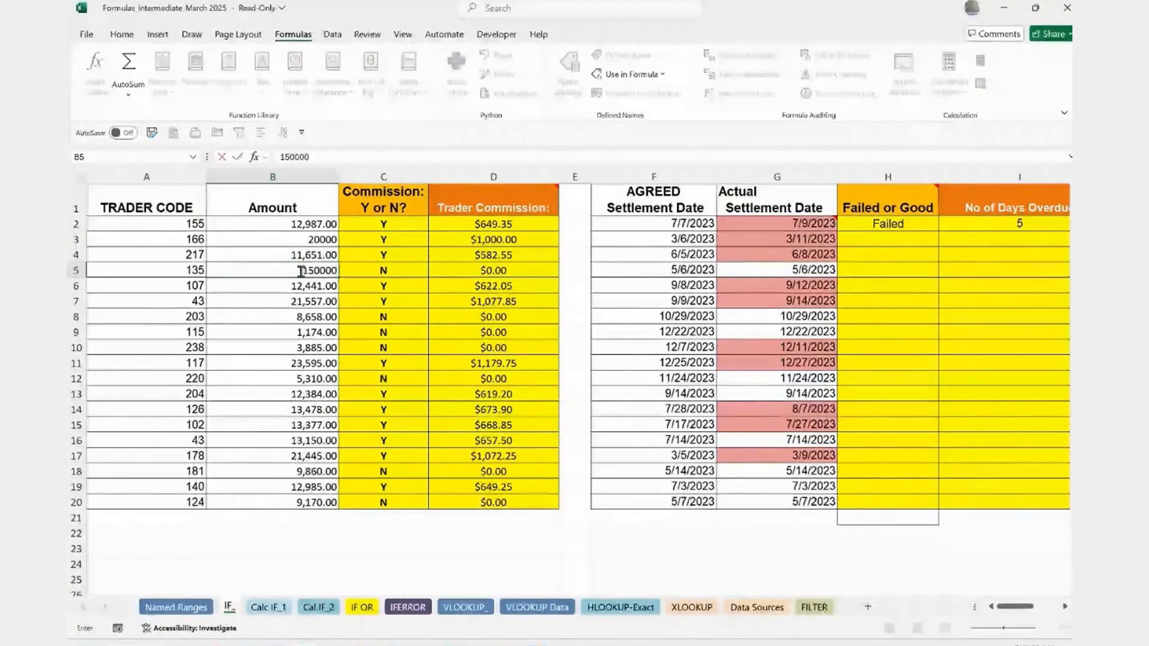
key("Return")
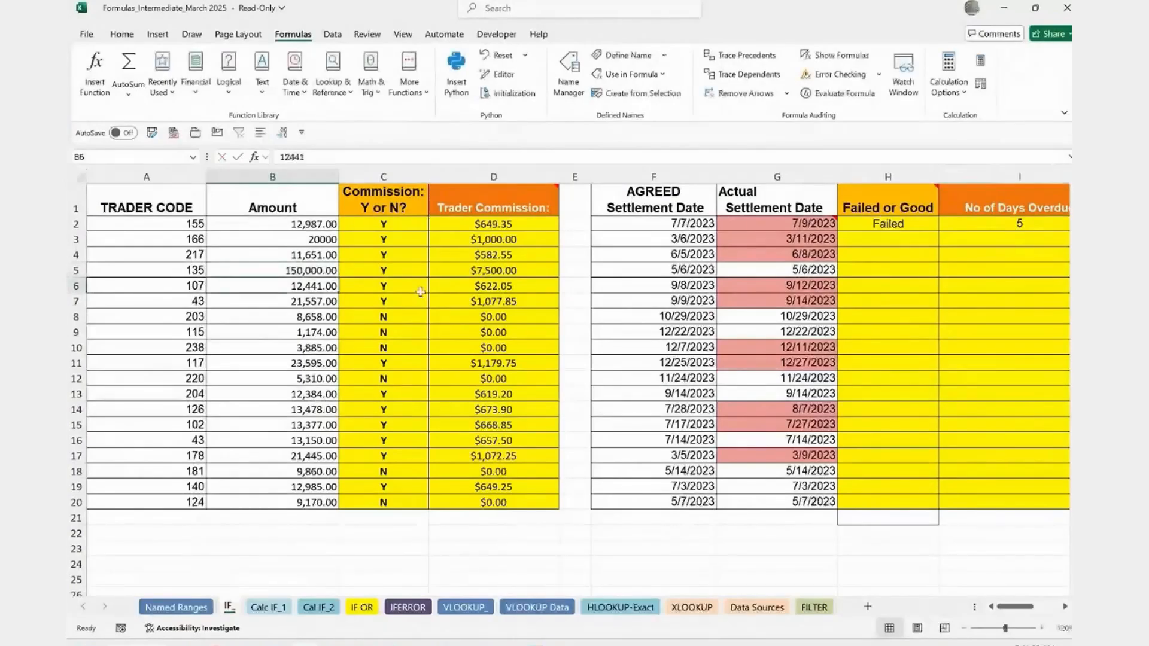
left_click(473, 270)
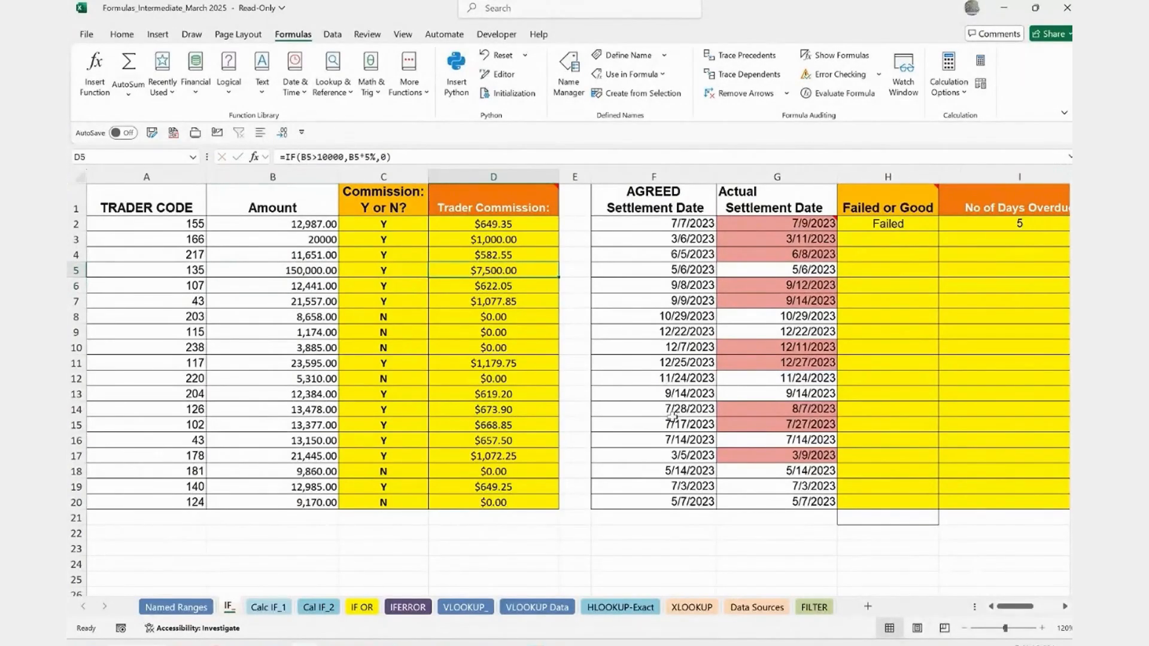
Step: Examine the arguments of the Failed or Good IF formula in cell H2
left_click_drag(1016, 606, 1029, 611)
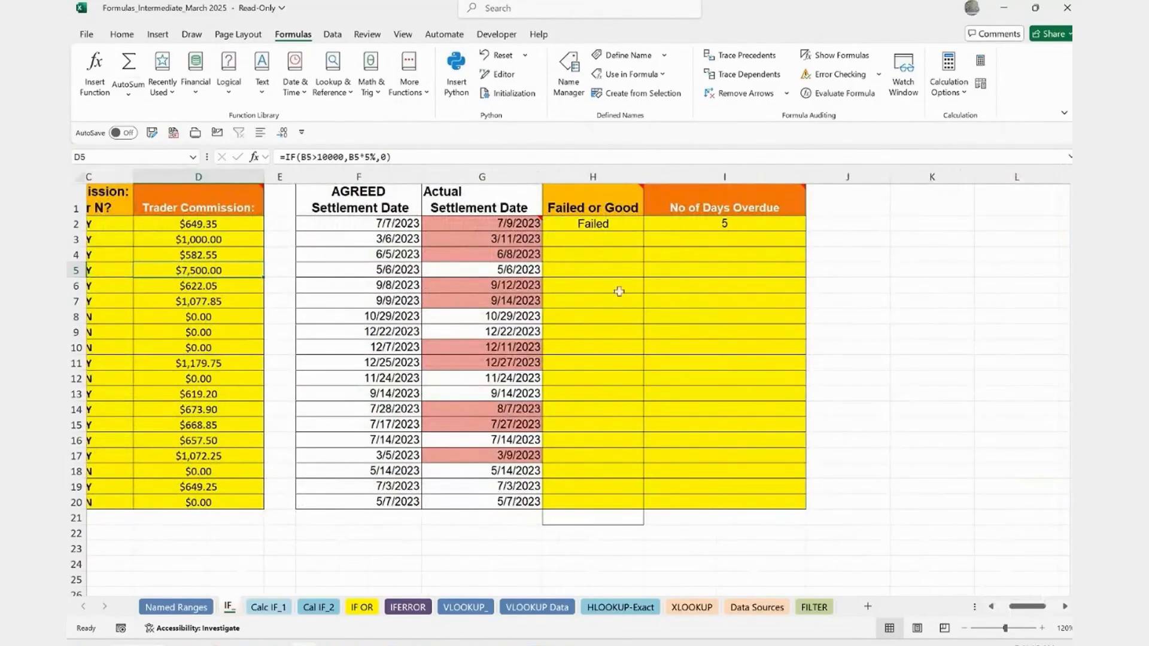
left_click(576, 226)
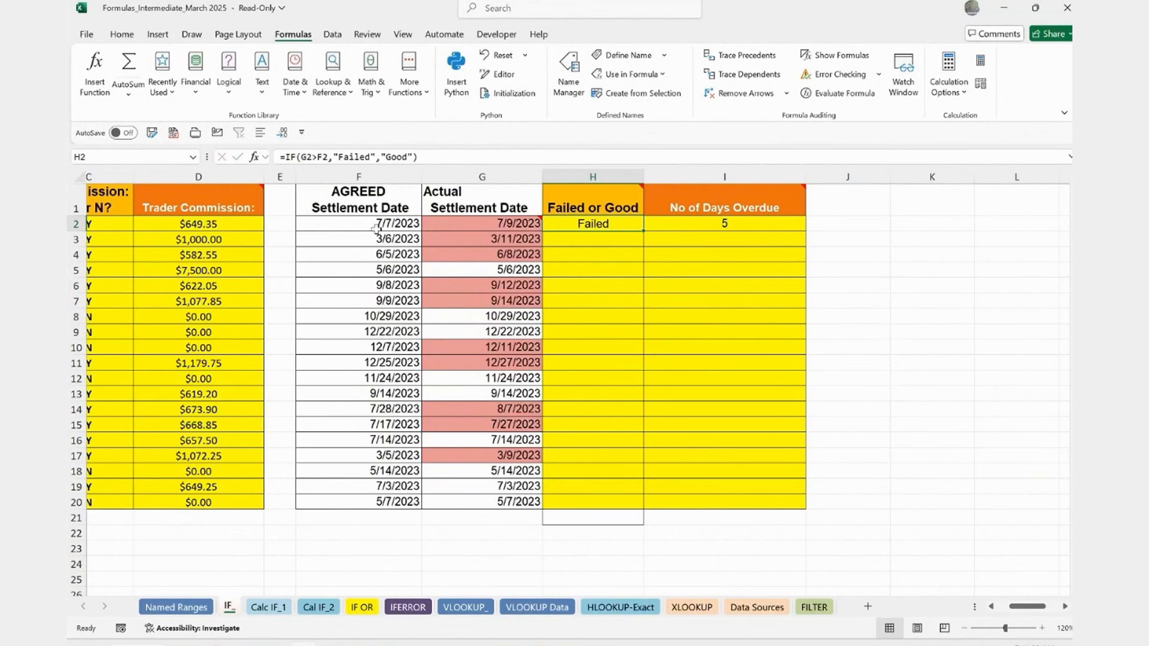
double_click(578, 223)
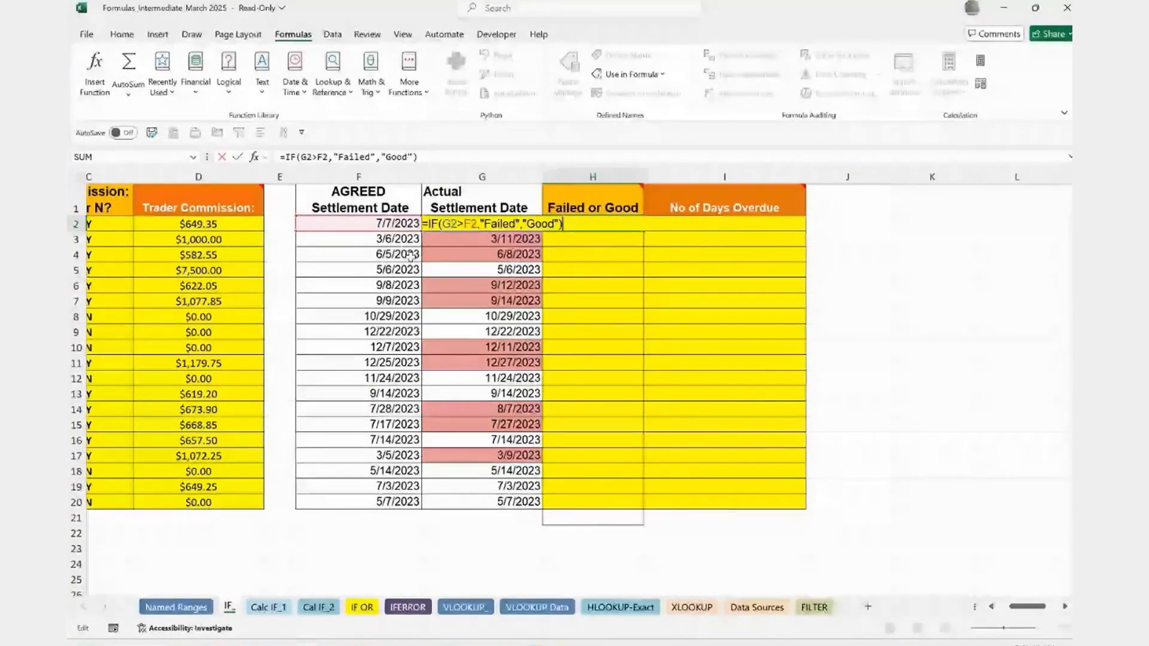
mouse_move(448, 223)
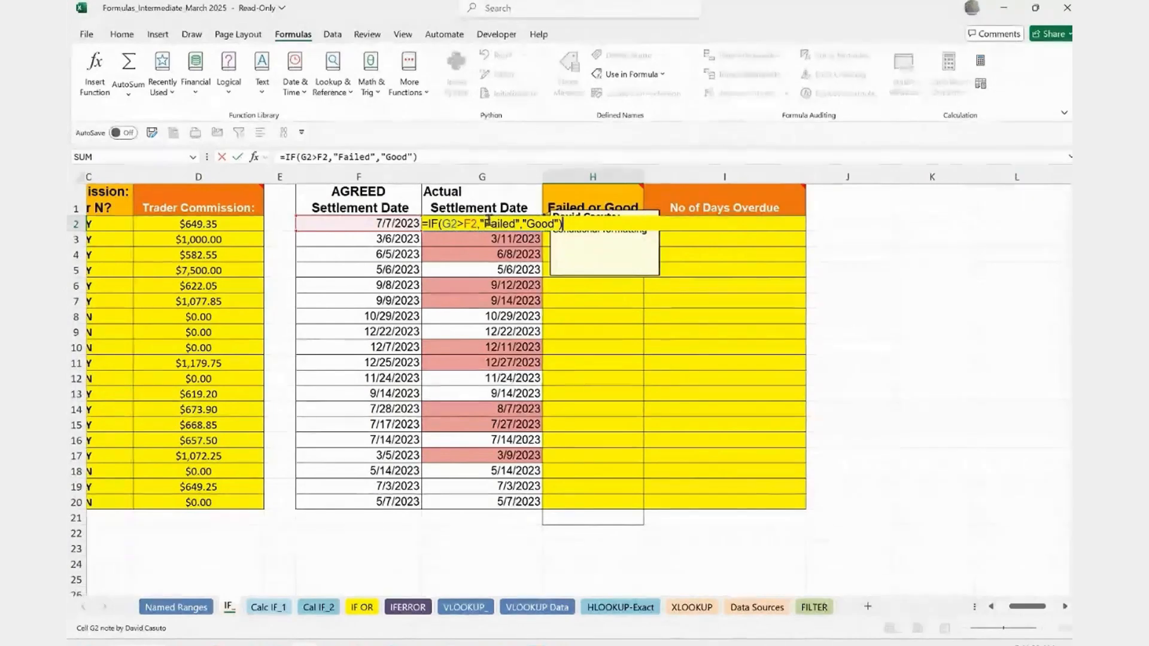
key("ctrl+Return")
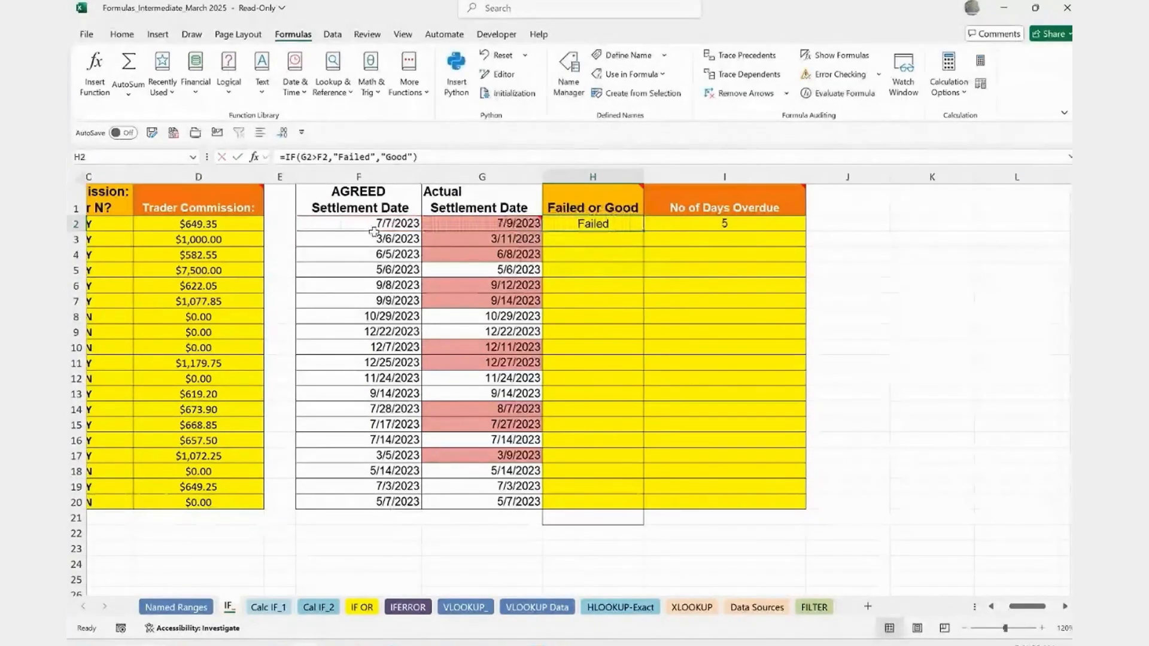
key("F2")
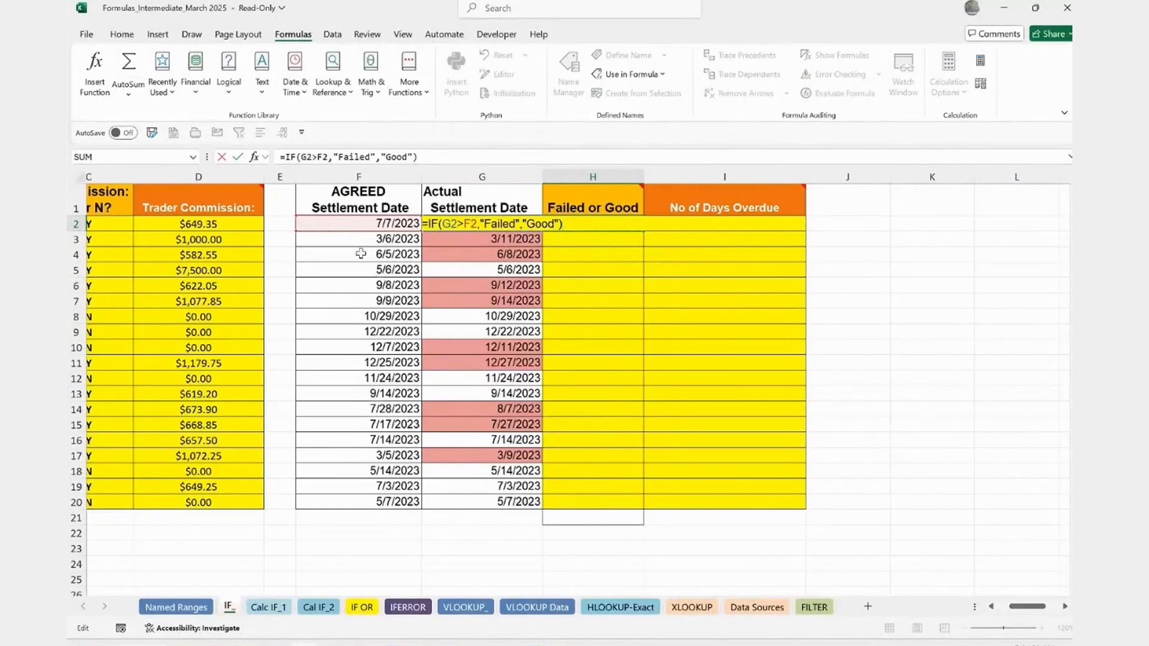
key("Escape")
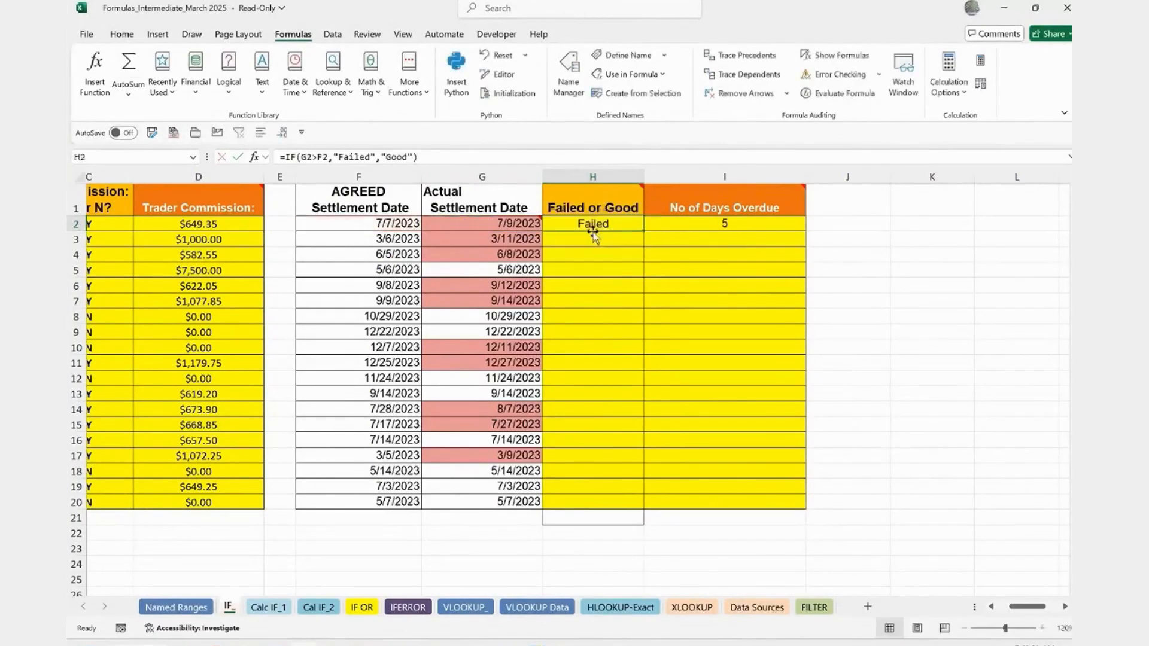
Step: Enter =IF(G3>F3,"Failed","Good") in cell H3 and fill it down the Failed or Good column to row 20
left_click(594, 238)
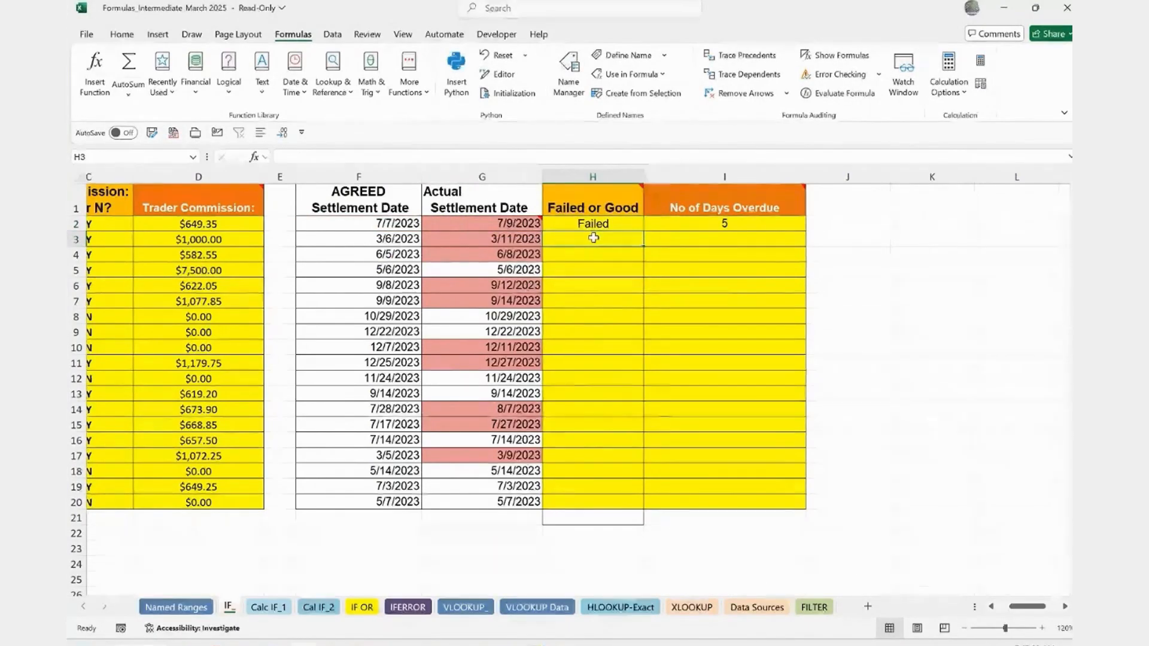
type("=IF(")
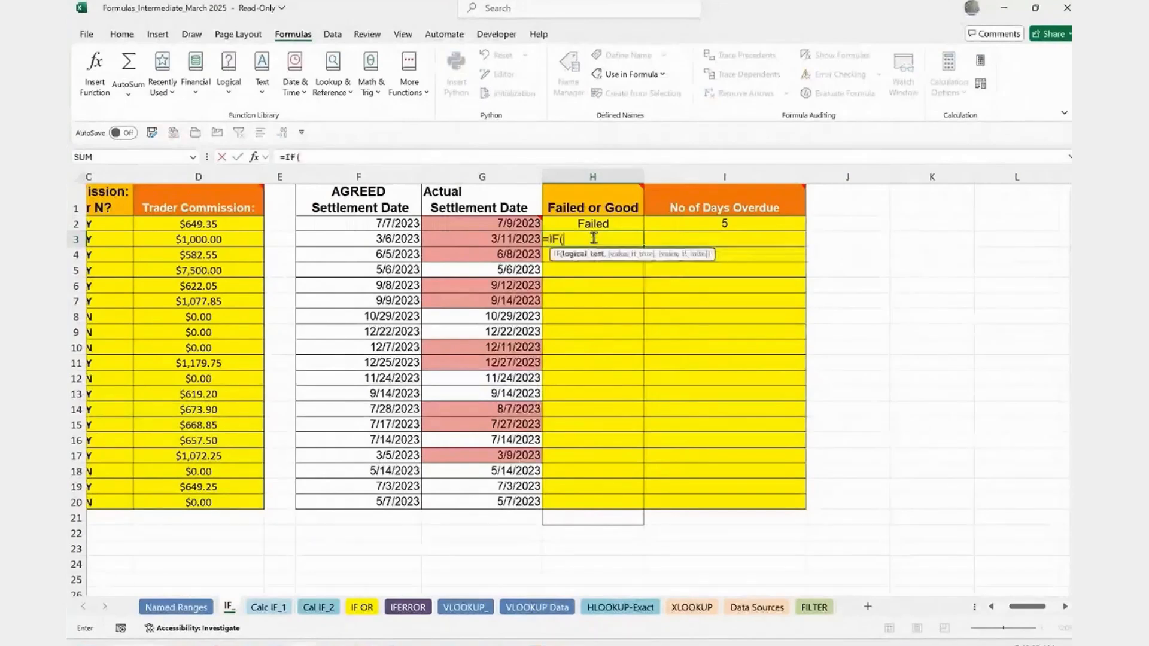
left_click(504, 239)
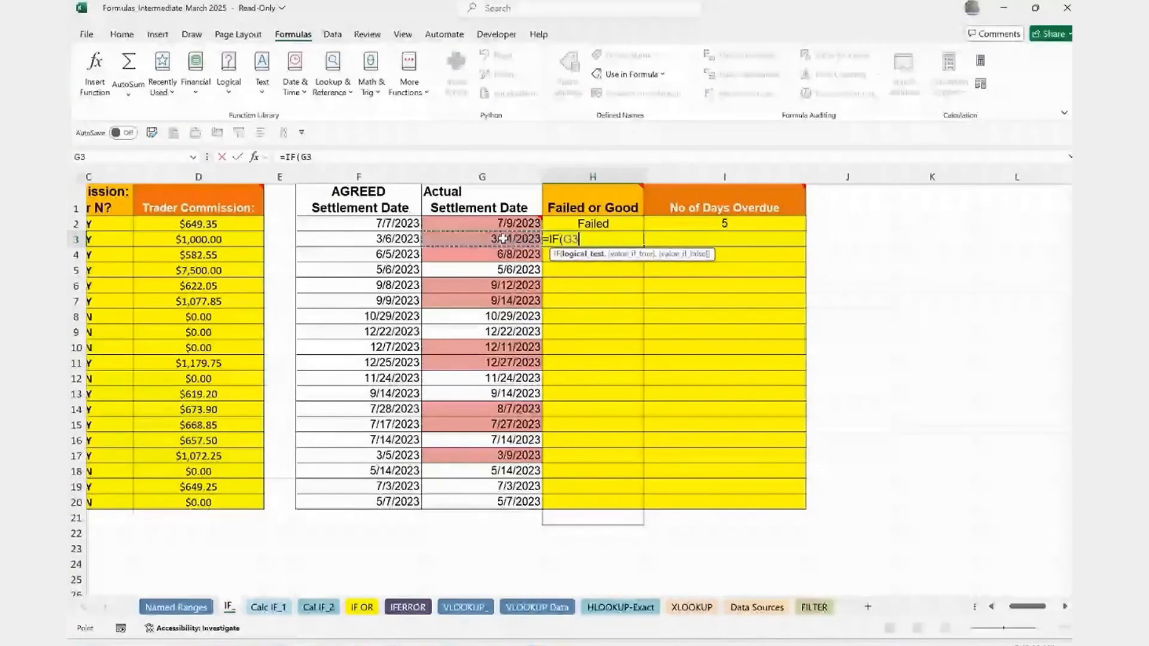
type(">")
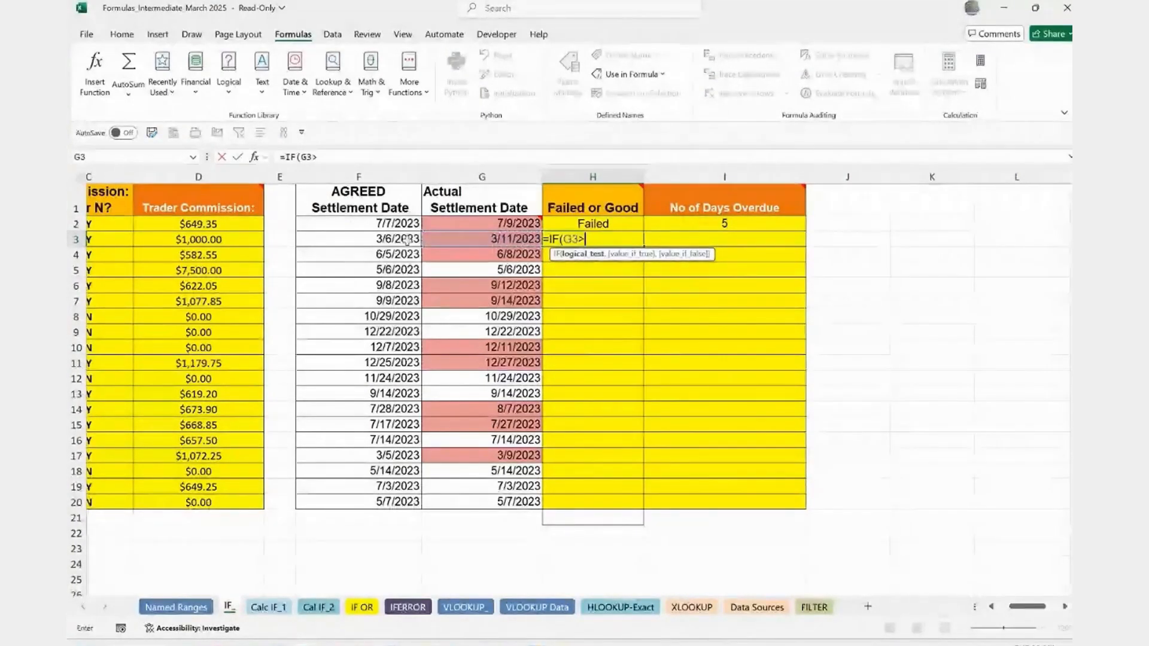
left_click(393, 239)
type(",")
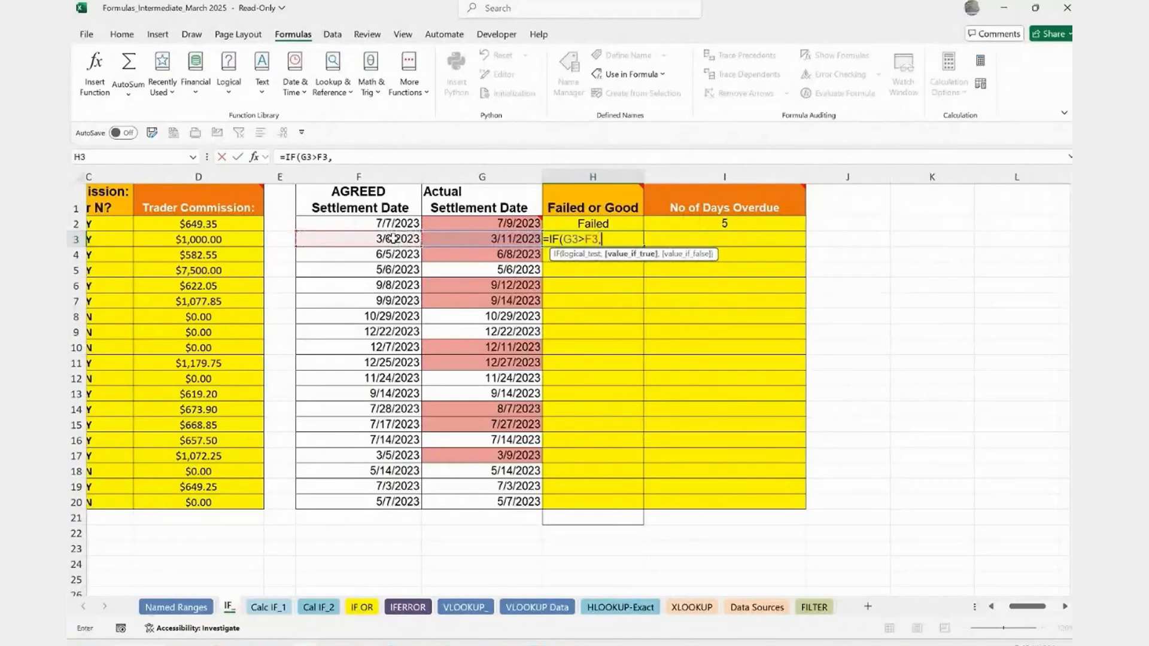
type("\"Failed\",\"G")
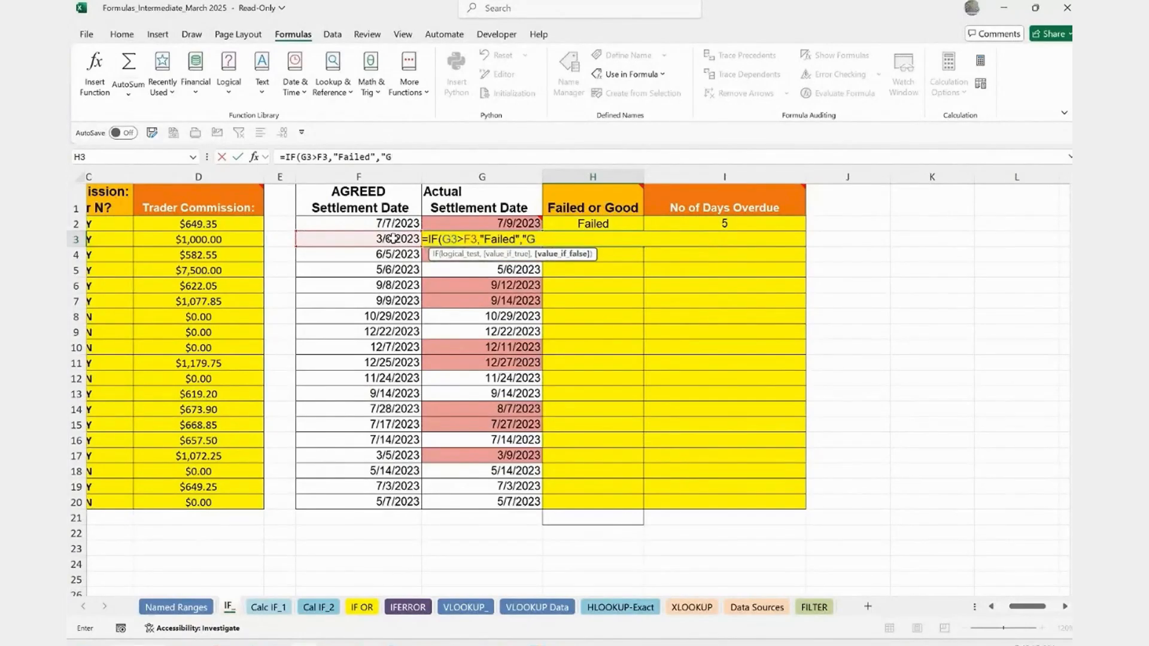
type("ood\")")
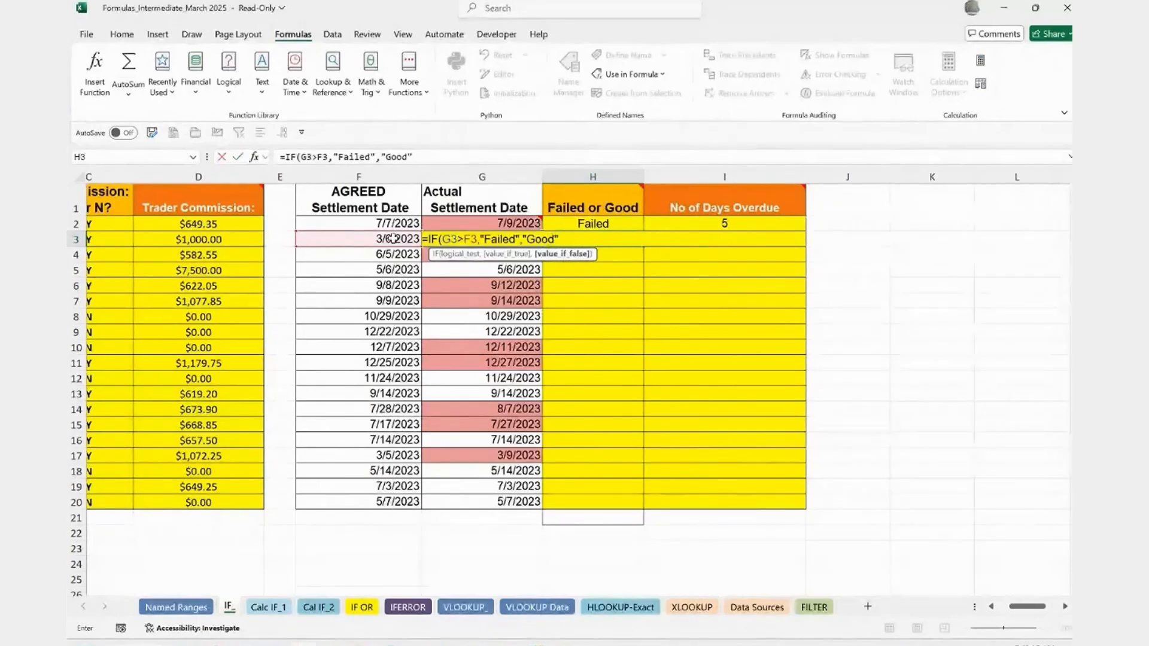
key("Return")
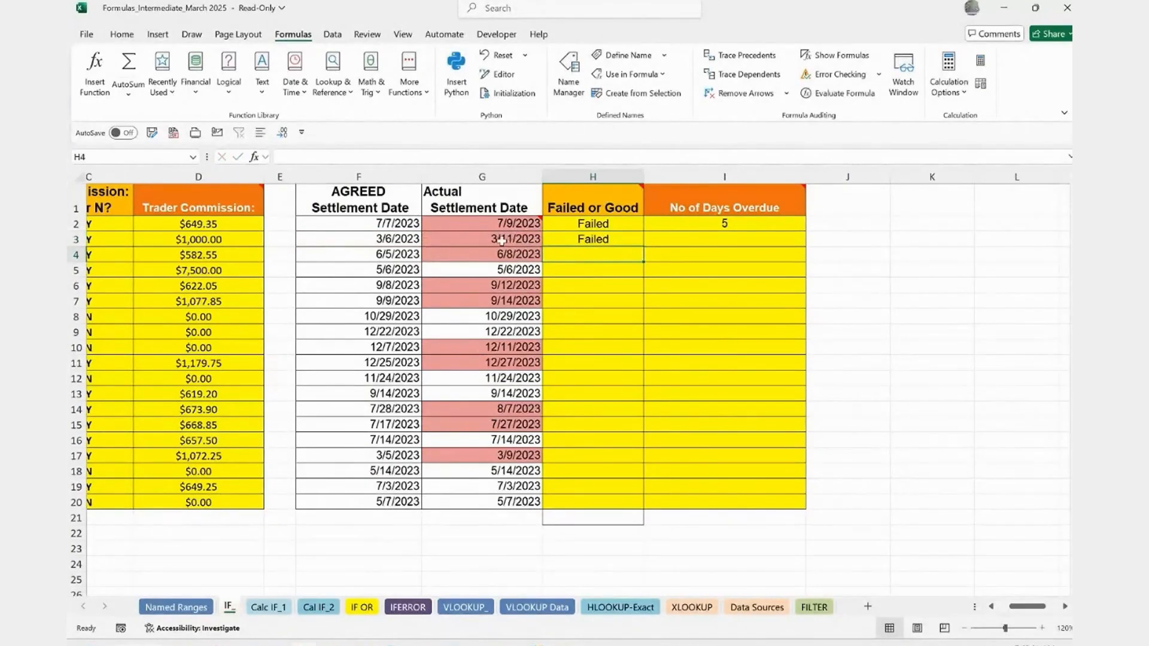
left_click(573, 238)
double_click(643, 248)
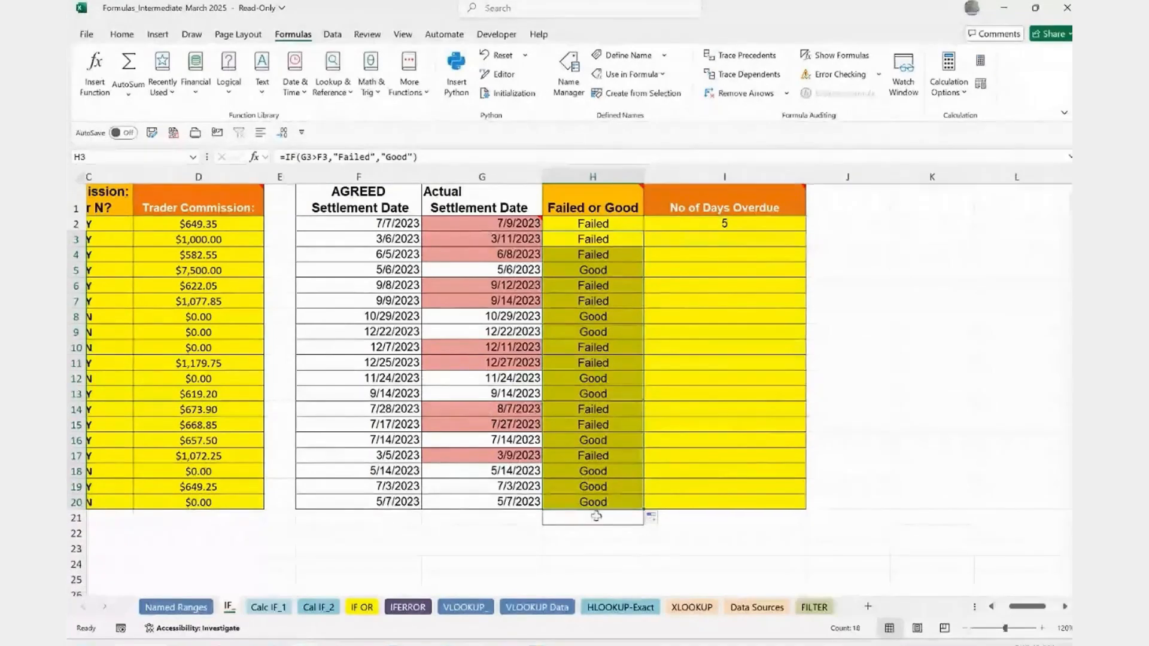
Step: Inspect the conditional formatting rule applied to the Actual Settlement Date cells G2:G20
mouse_move(528, 221)
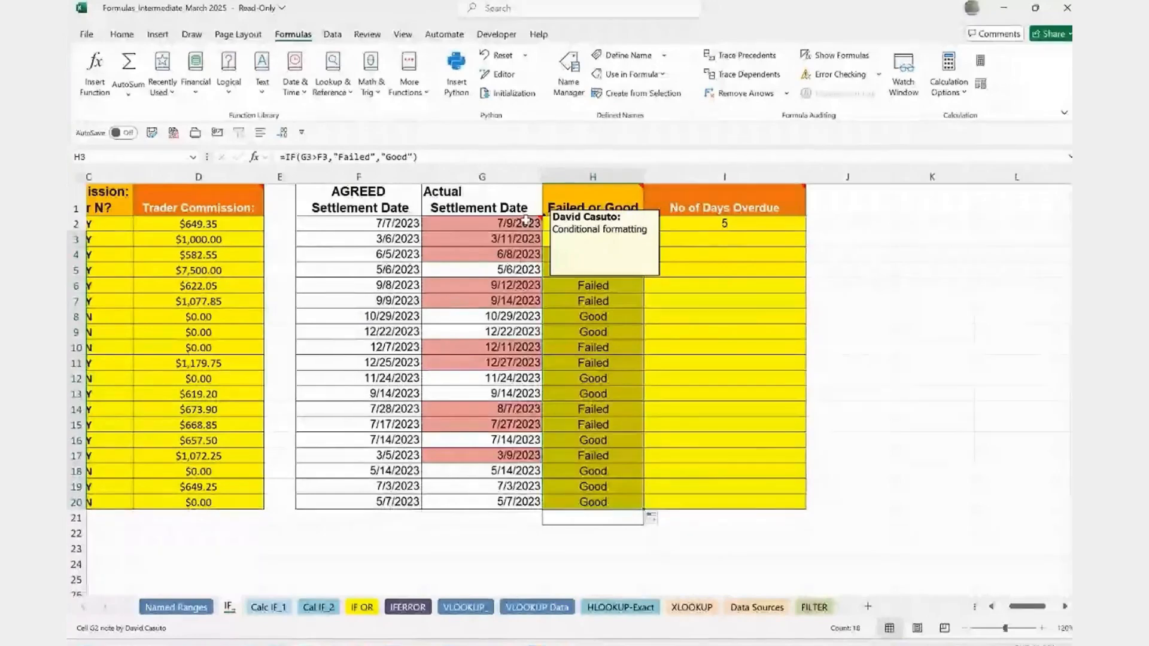
left_click(525, 222)
left_click_drag(520, 251, 521, 503)
left_click(122, 35)
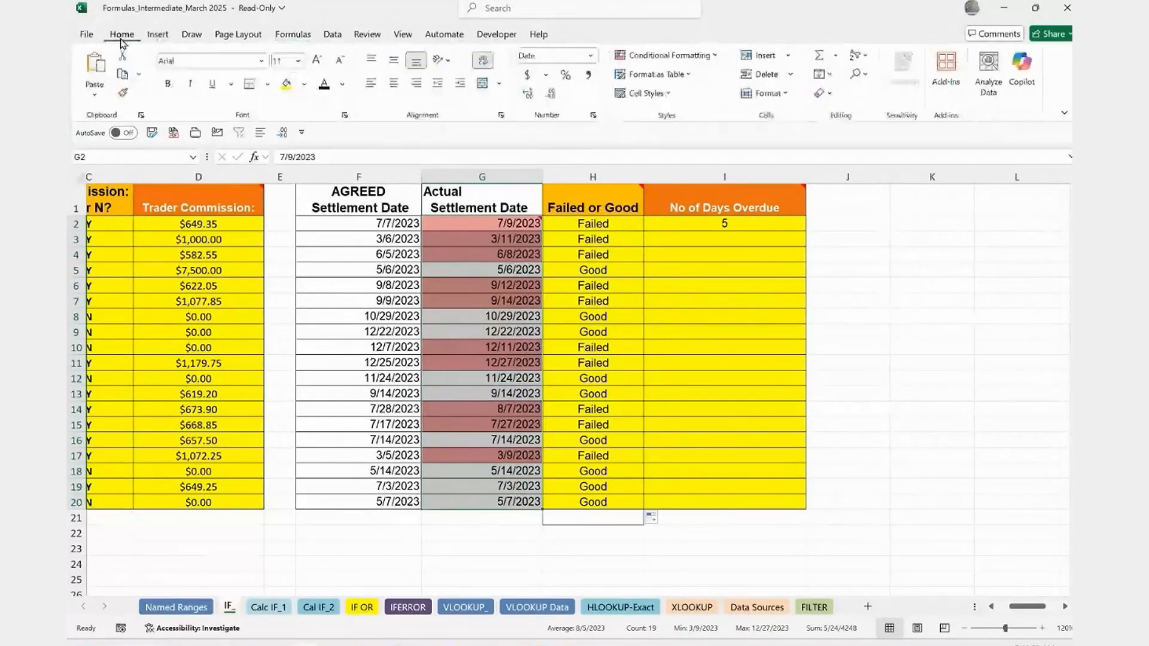
left_click(709, 56)
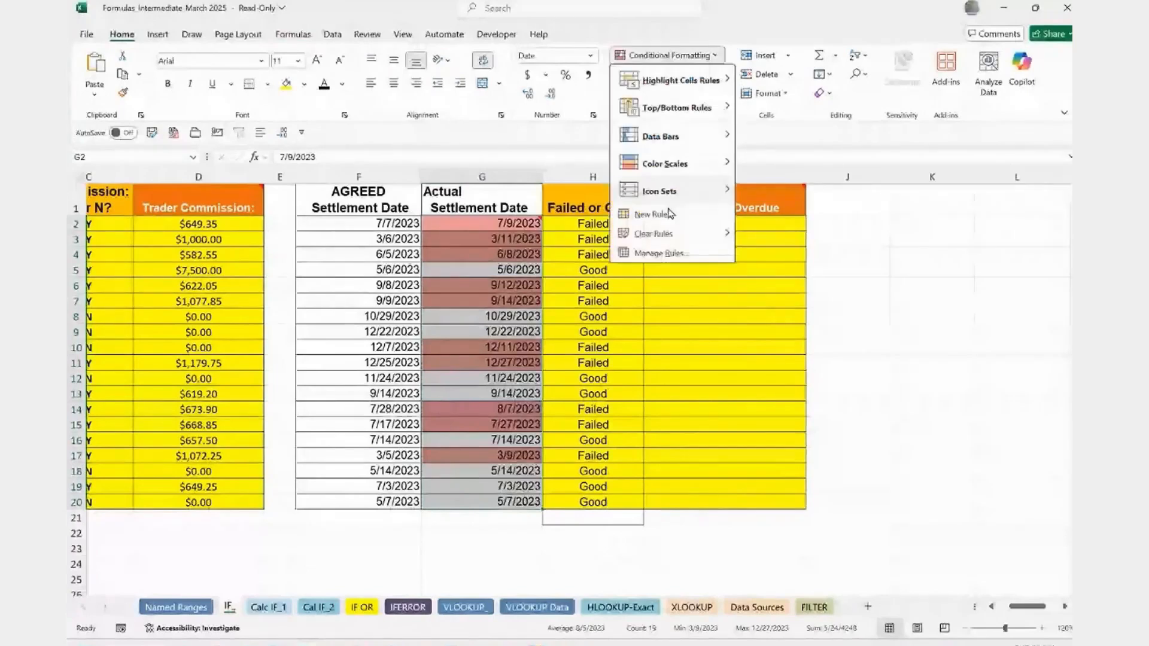
left_click(662, 252)
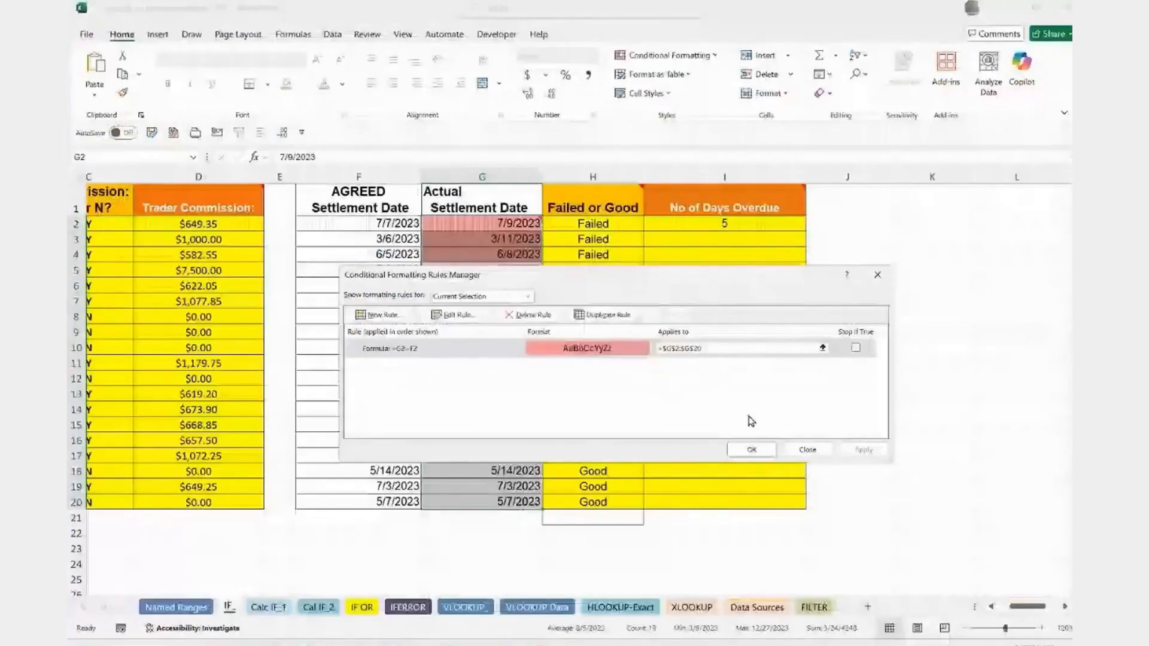
left_click(752, 449)
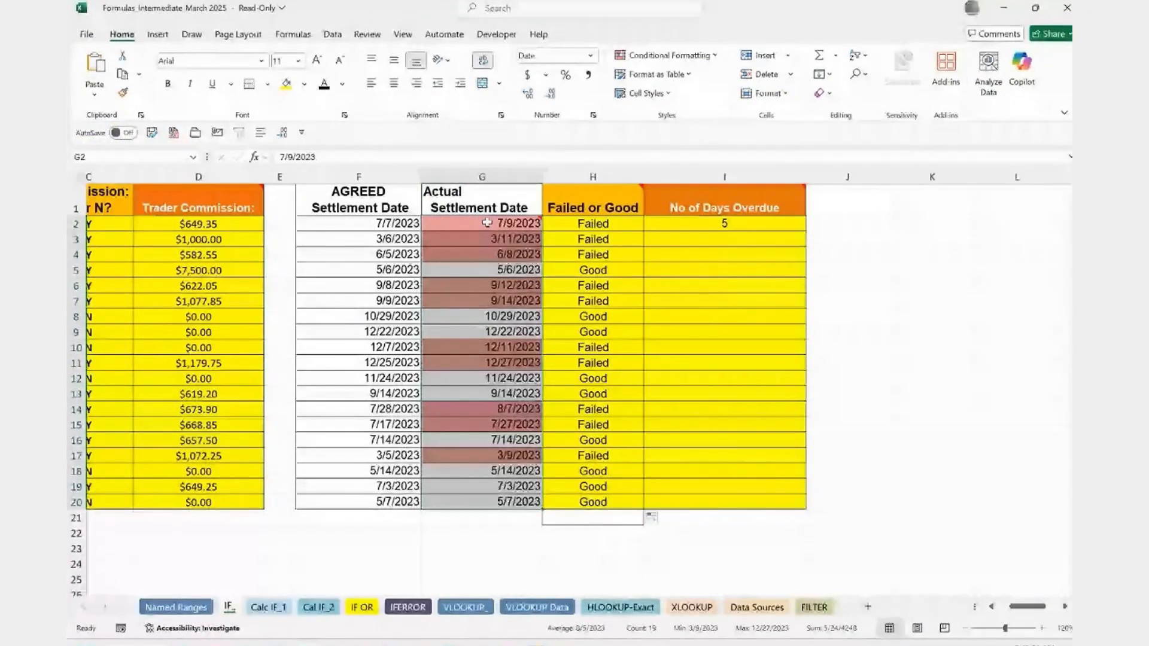
Step: Change the actual settlement date in cell G2 to 7/6/2023 and check its highlighting and status
left_click(486, 223)
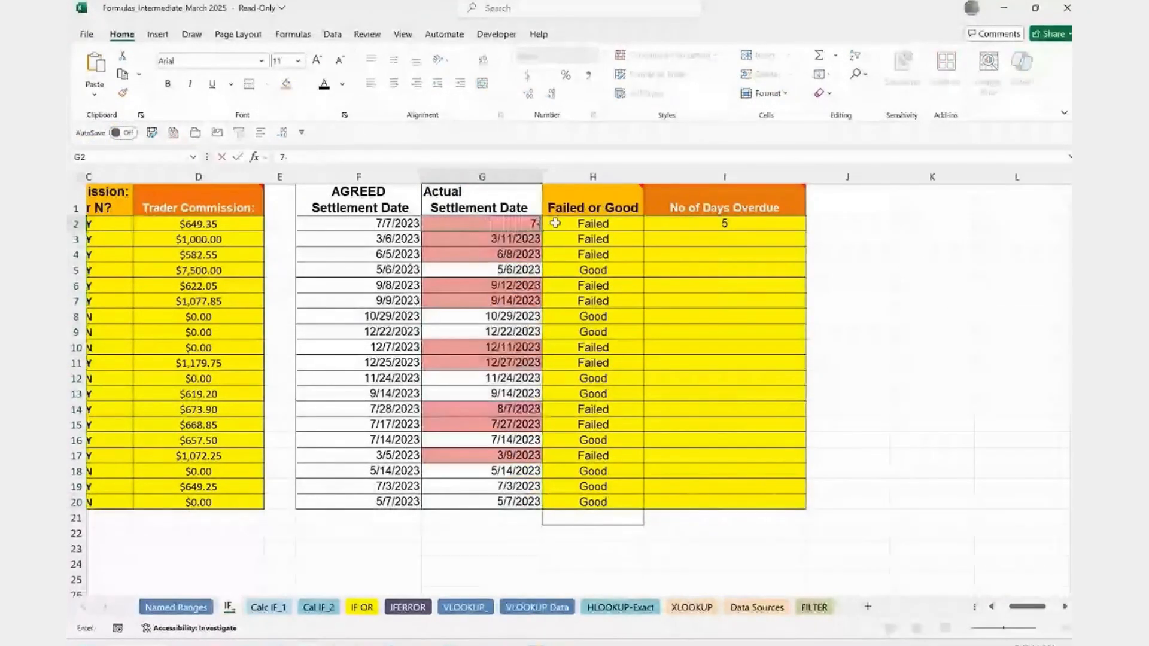
type("7/6/2025")
key("Return")
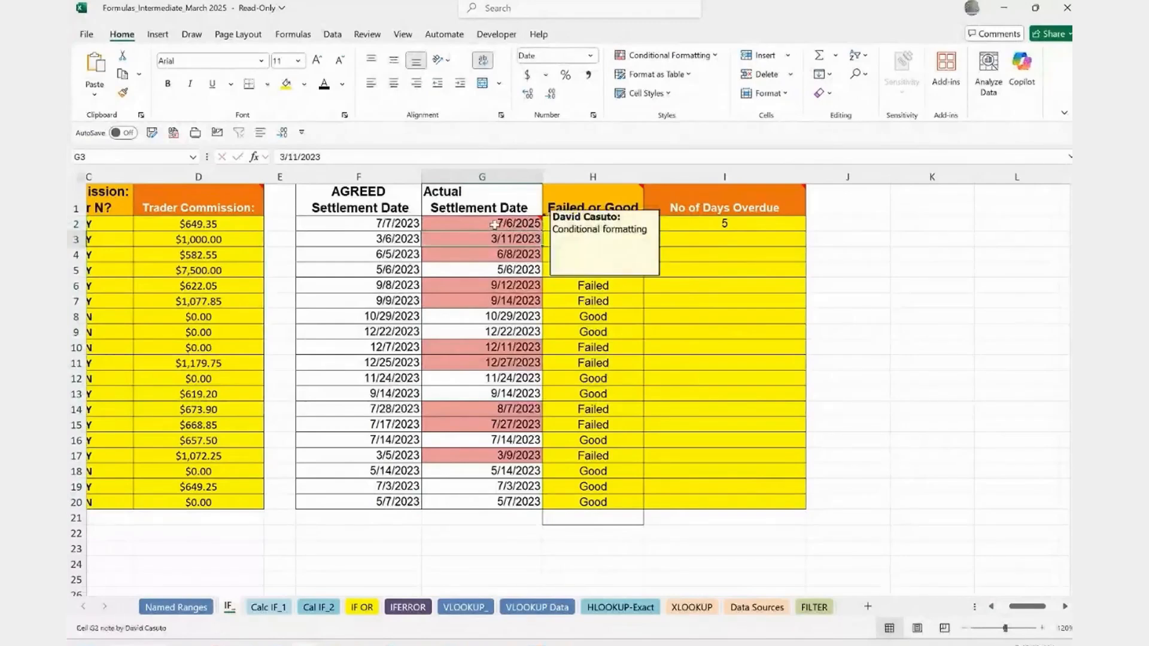
double_click(509, 224)
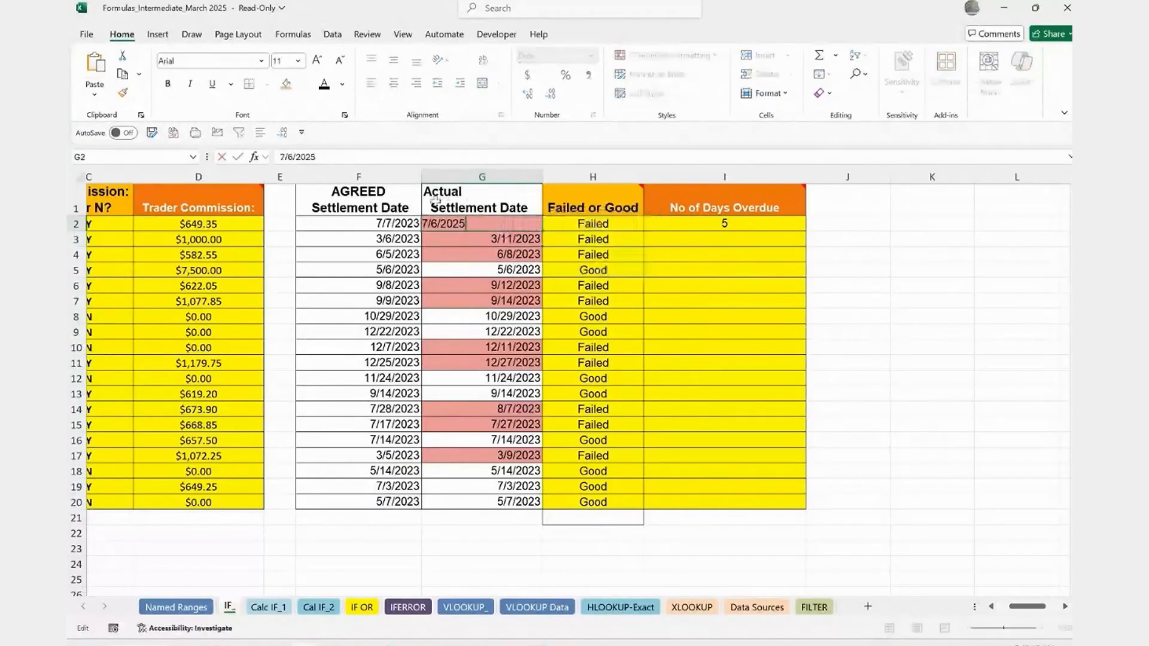
key("BackSpace")
type("3")
key("Return")
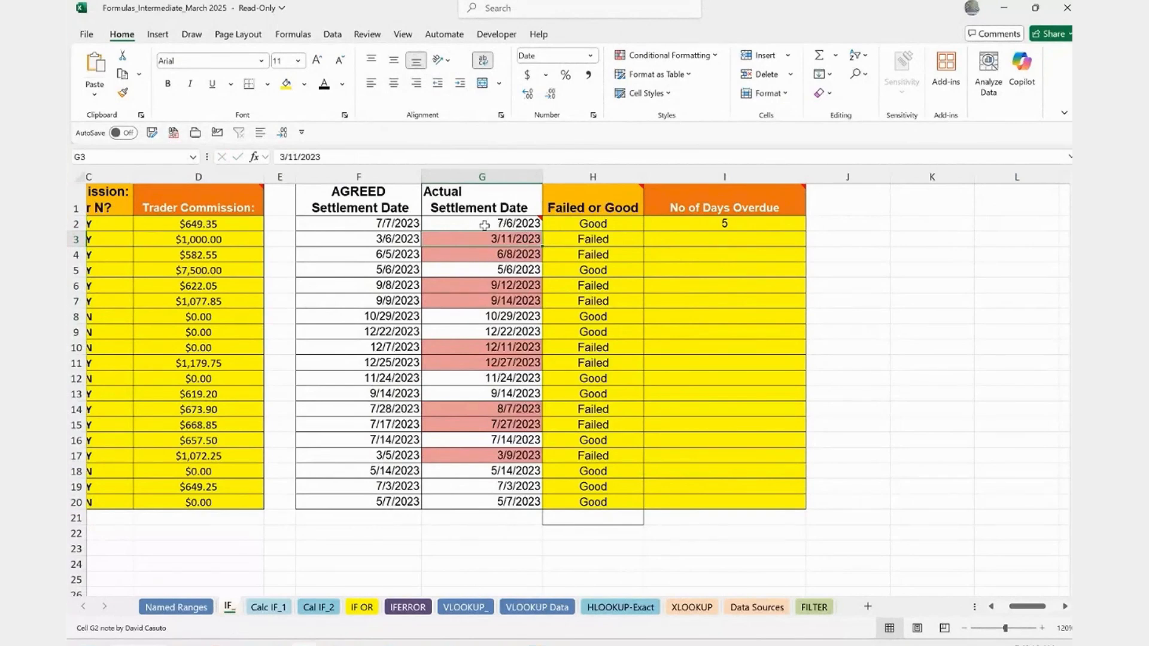
mouse_move(486, 225)
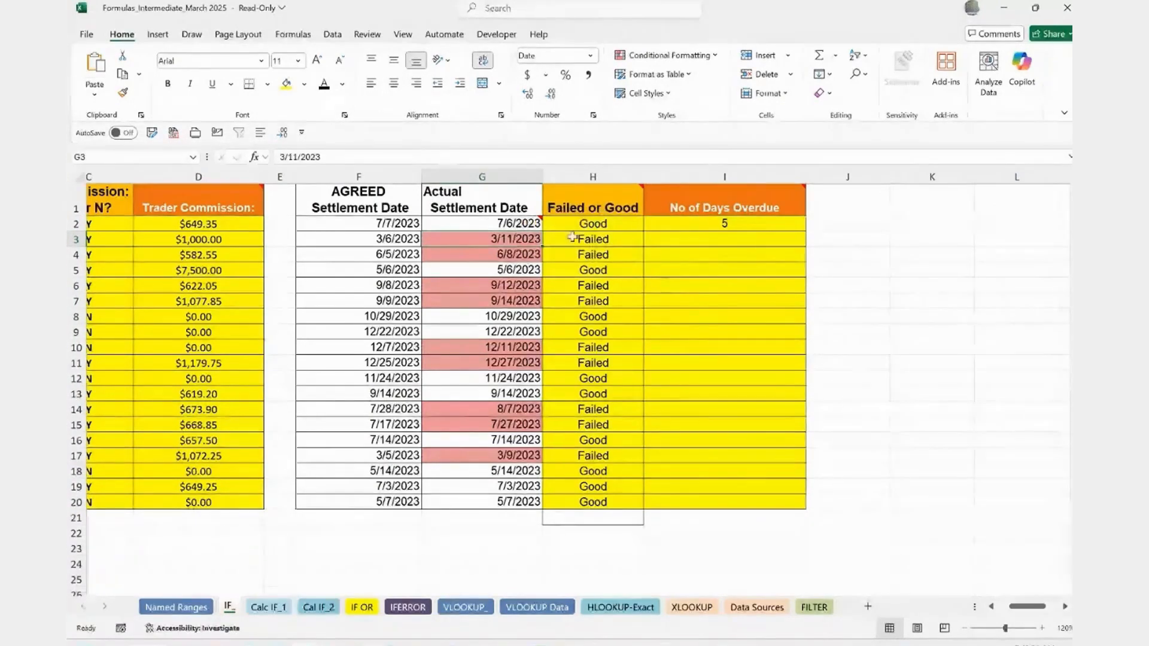
Step: Examine the arguments of the No of Days Overdue IF formula in cell I2
left_click(682, 223)
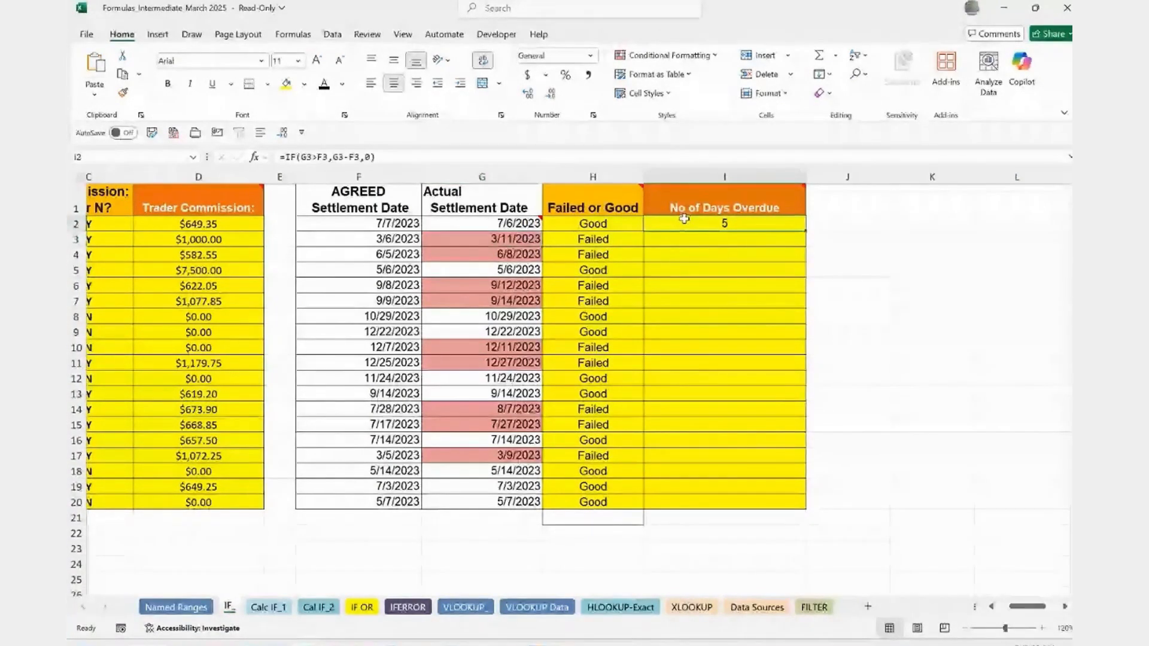
double_click(683, 223)
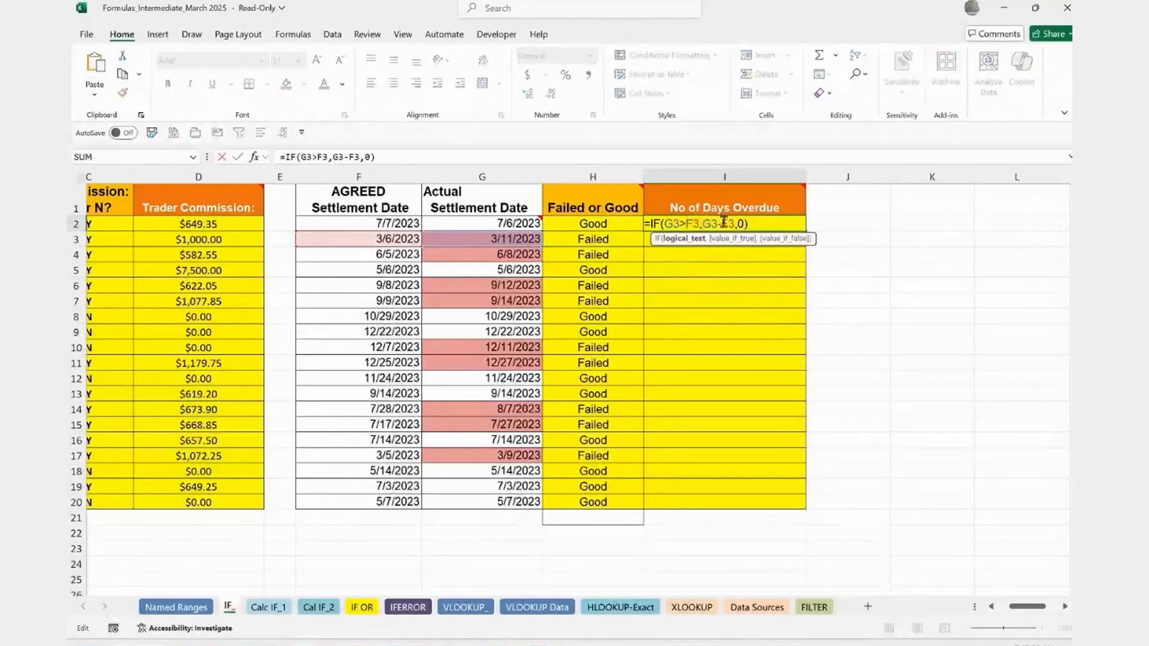
mouse_move(648, 197)
left_click(716, 223)
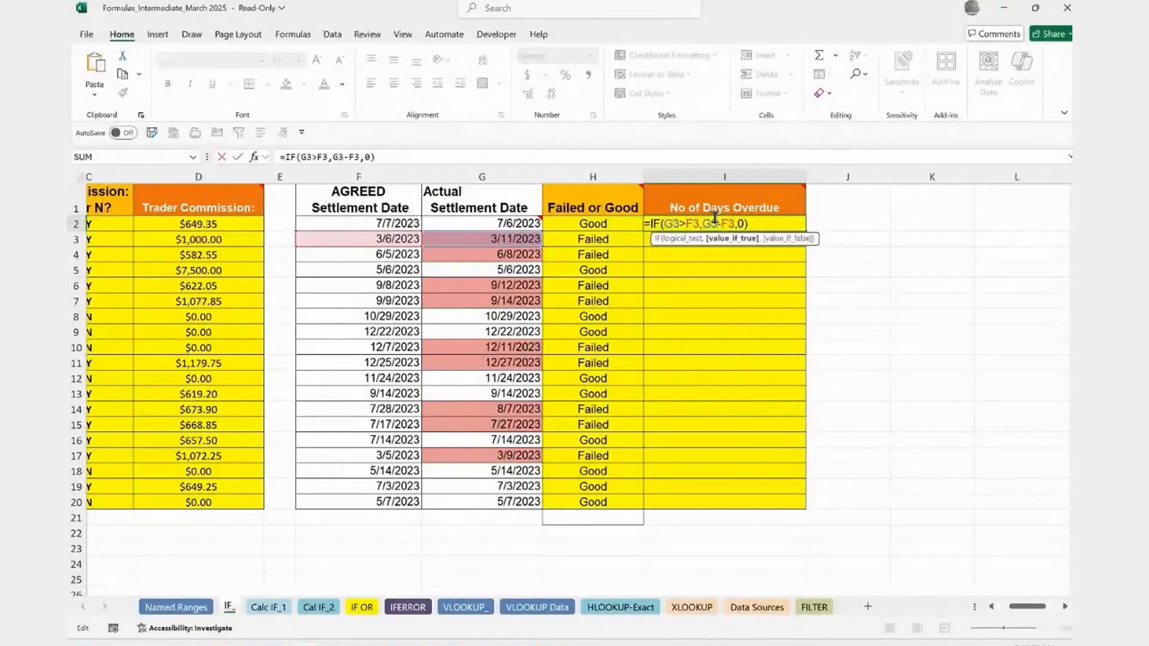
key("ctrl+Return")
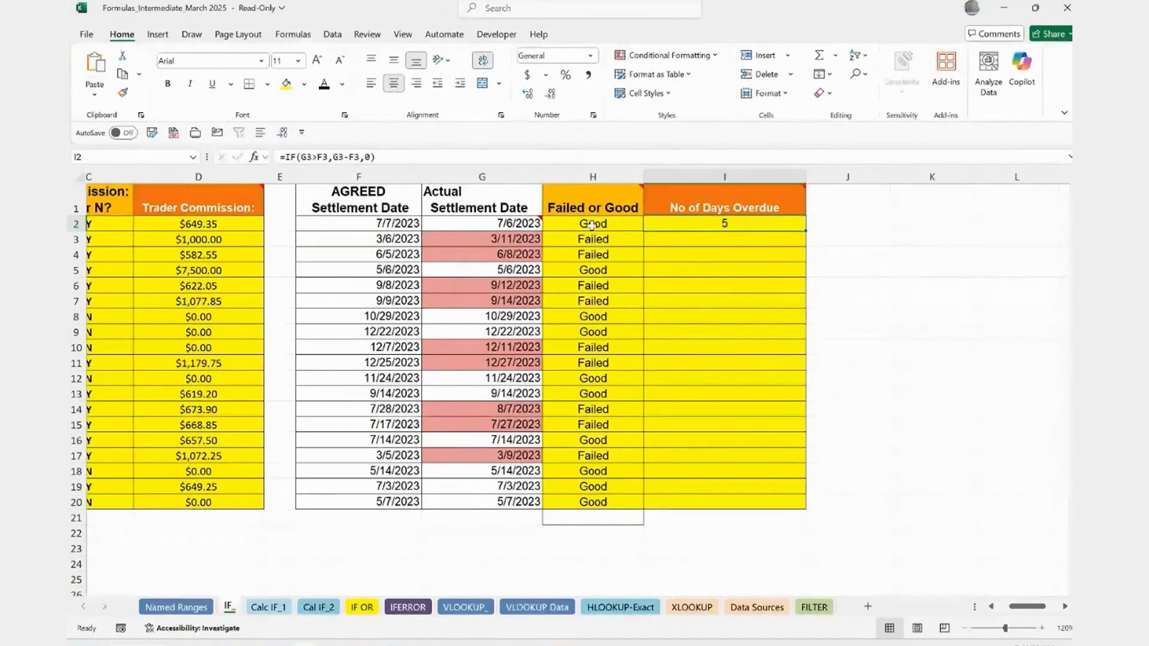
Step: Review the Failed or Good results in H2:H20, and inspect the logical test of the overdue-days formula in I2
left_click_drag(592, 239, 596, 518)
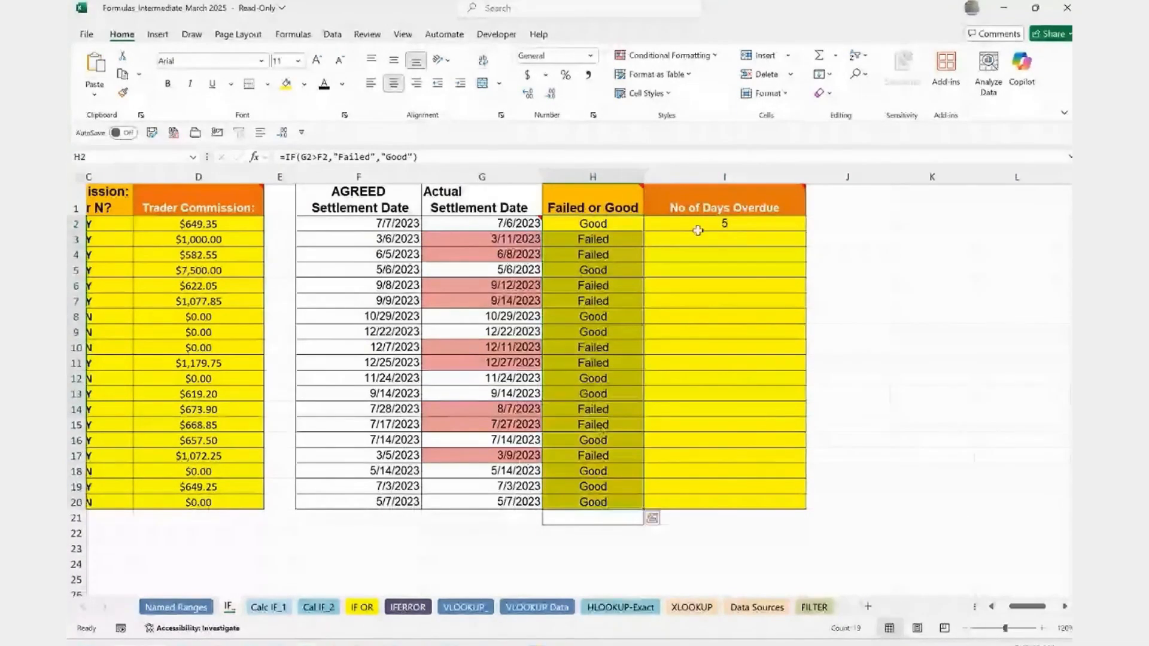
left_click(705, 223)
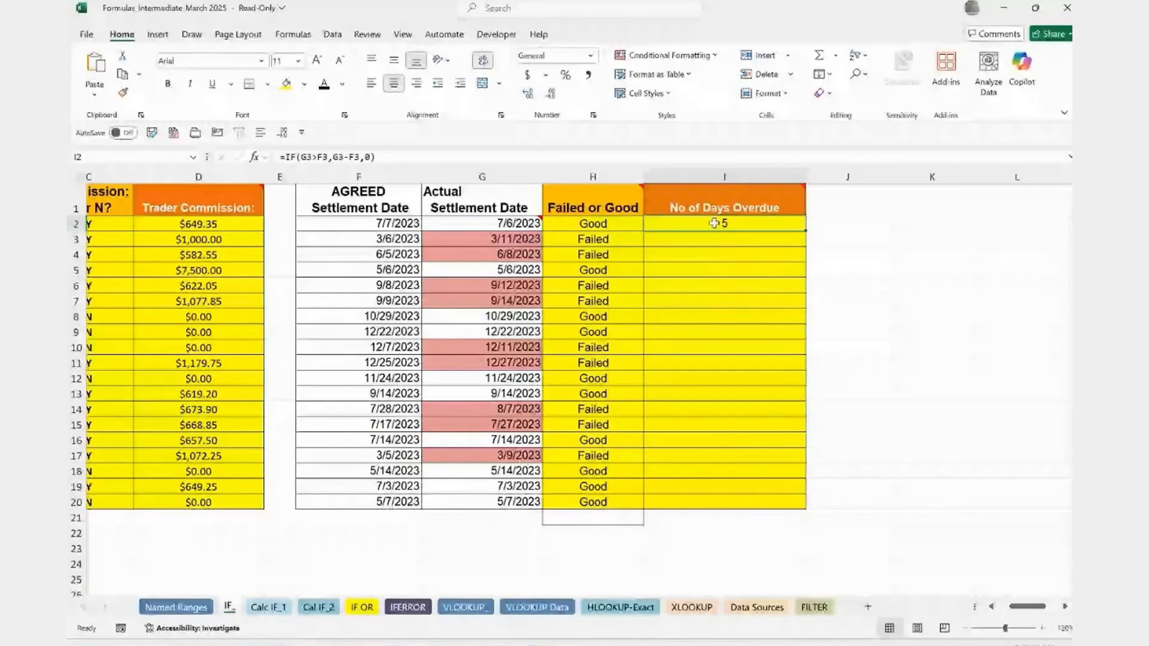
double_click(698, 222)
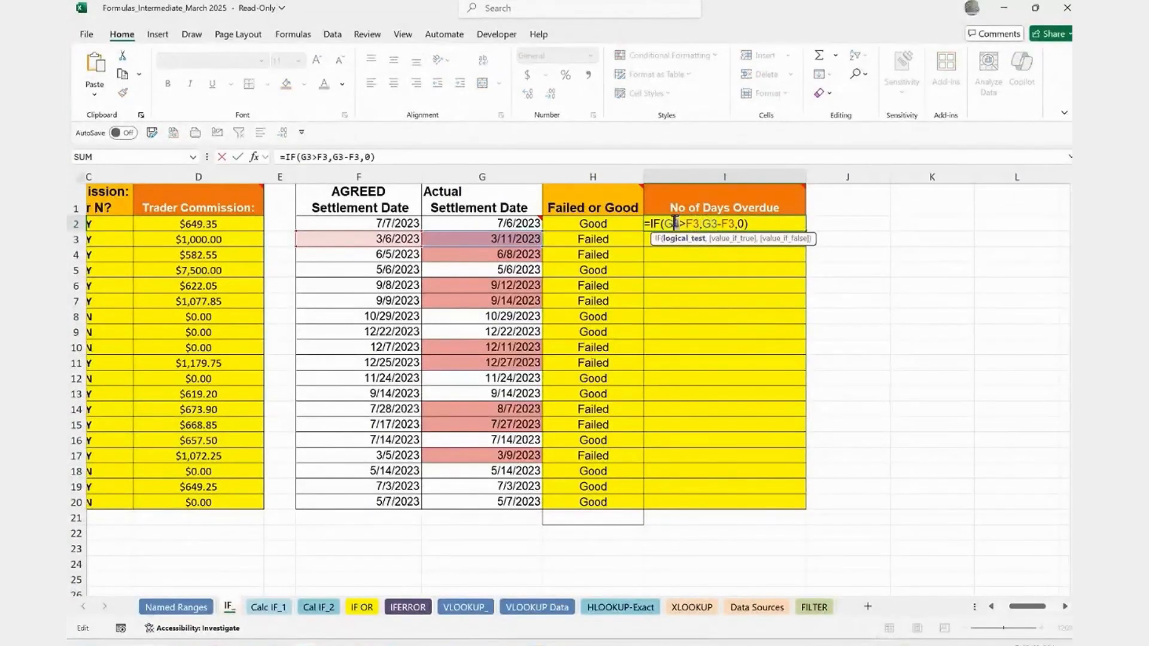
left_click_drag(673, 223, 680, 224)
left_click(682, 239)
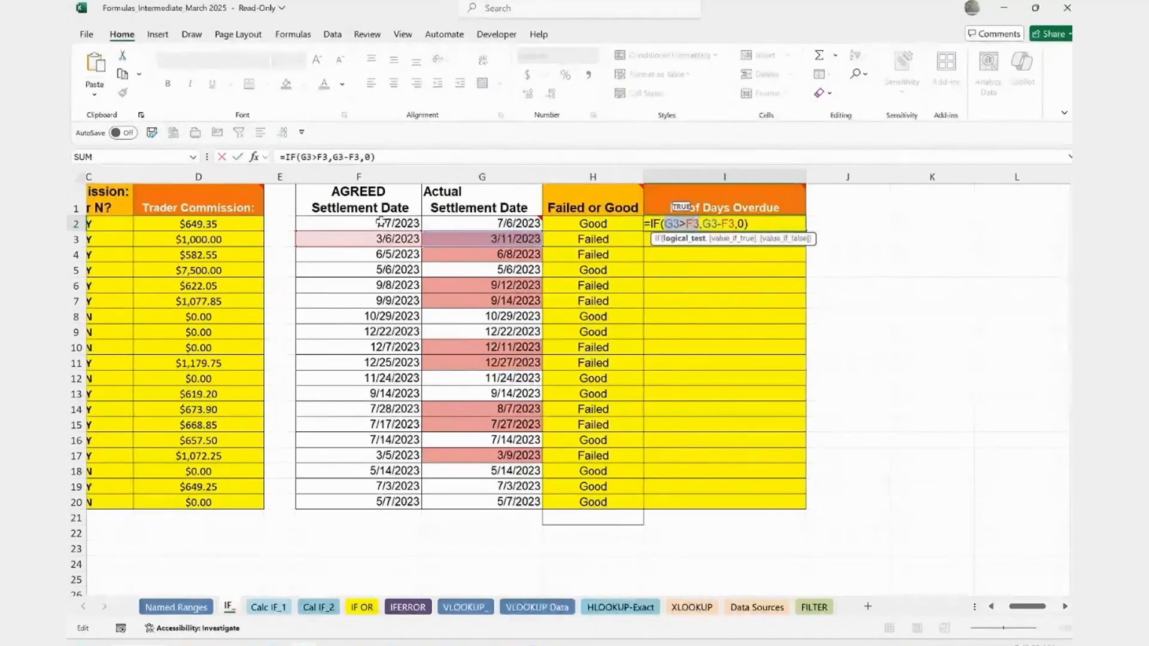
key("Escape")
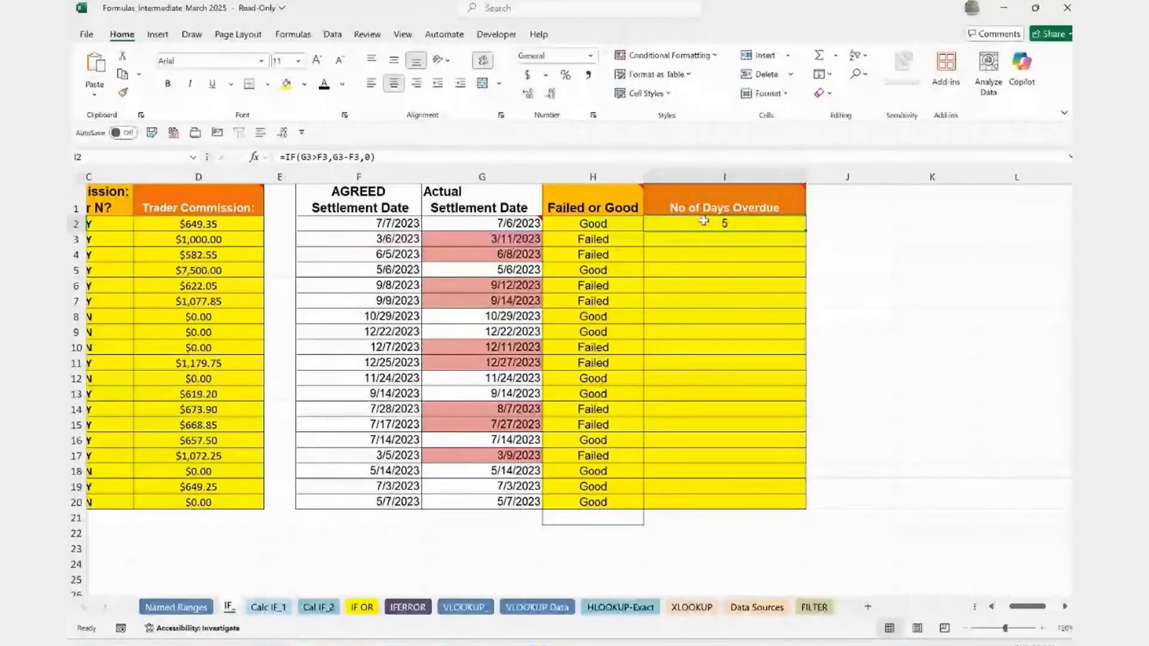
Step: Correct the logical test of the overdue-days formula in I2 to G2>F2
double_click(704, 221)
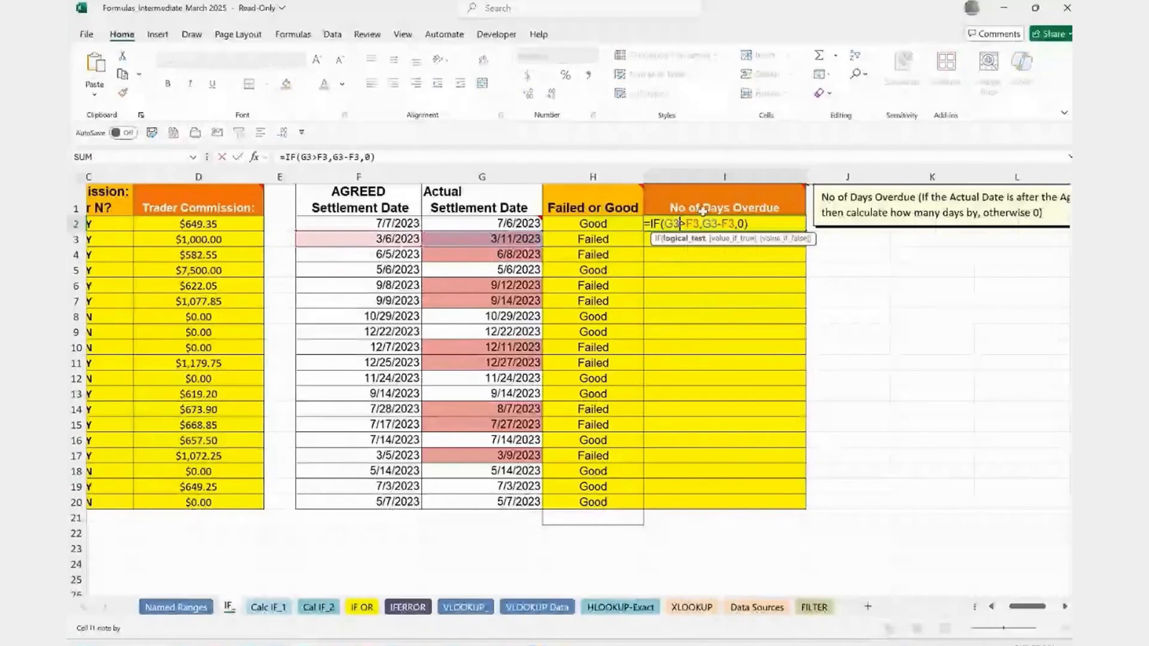
key("BackSpace")
type("2")
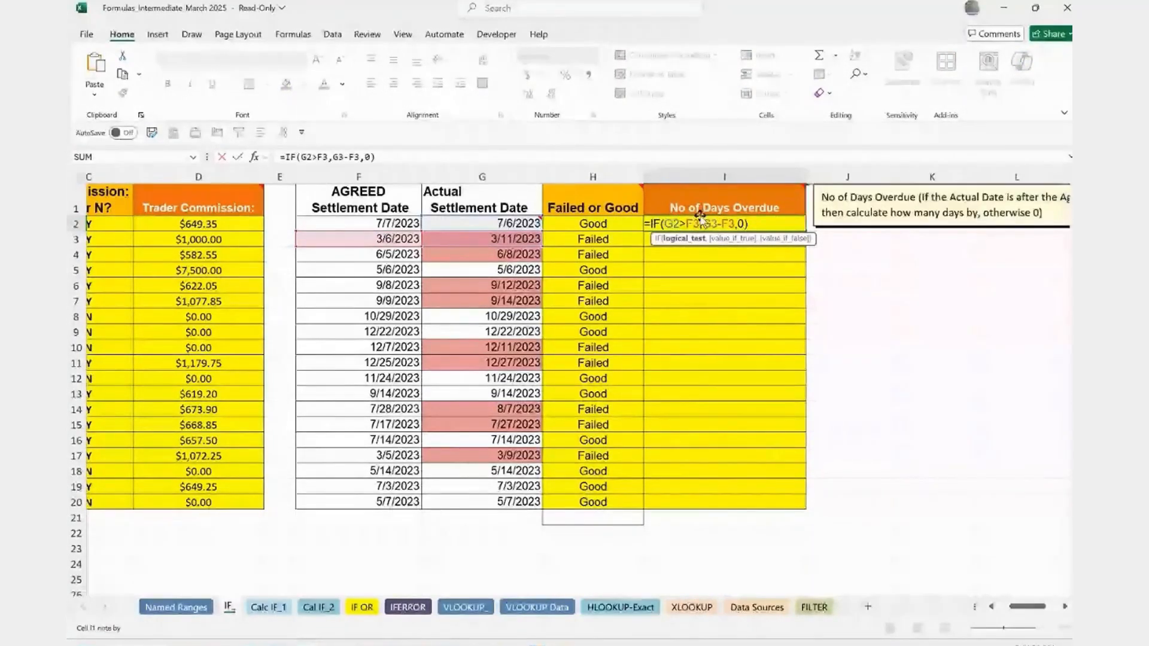
key("BackSpace")
type("2")
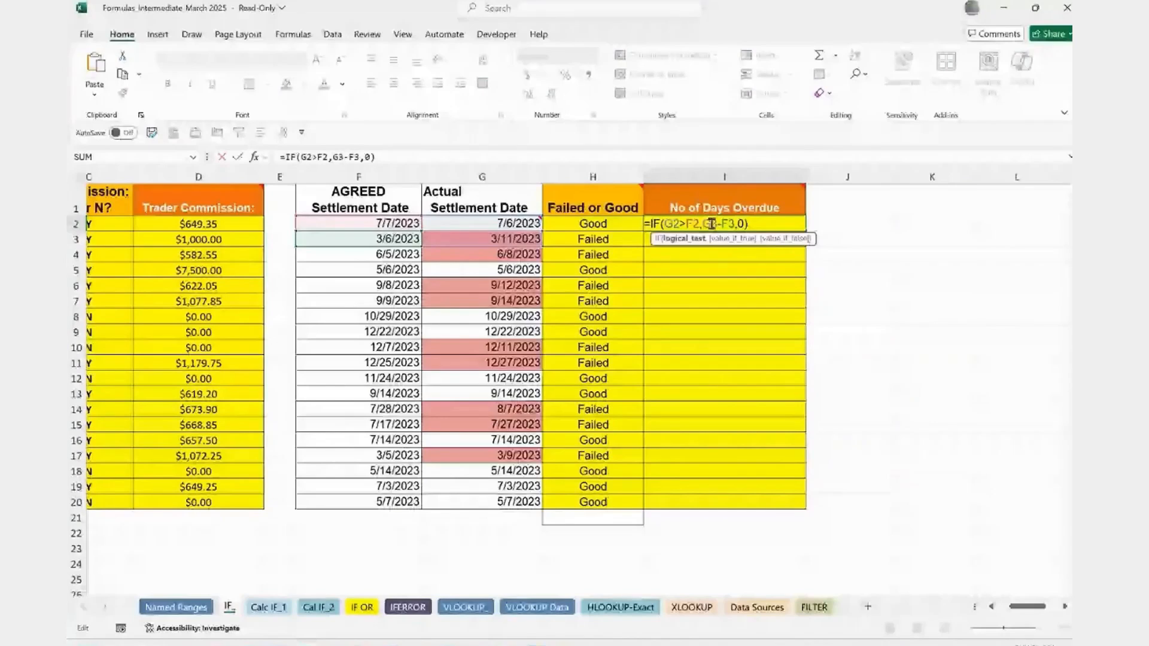
Step: Change the value-if-true argument of the formula in I2 to G2-F2 and commit the formula
left_click(711, 224)
key("BackSpace")
type("2")
left_click(735, 224)
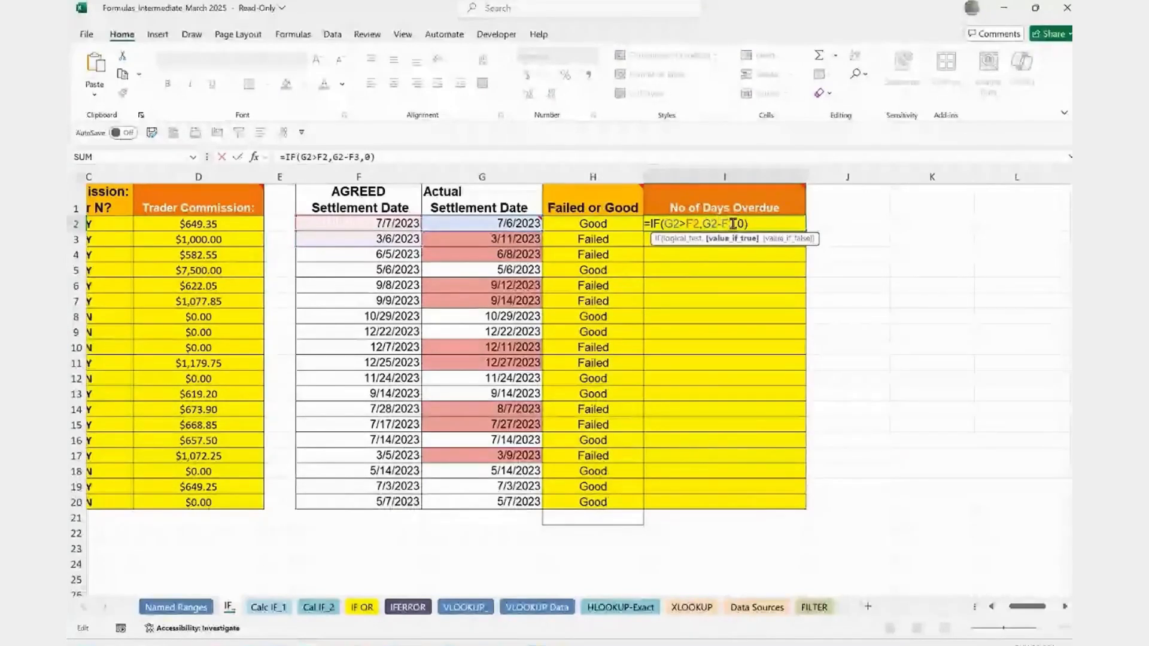
key("BackSpace")
type("2")
key("Return")
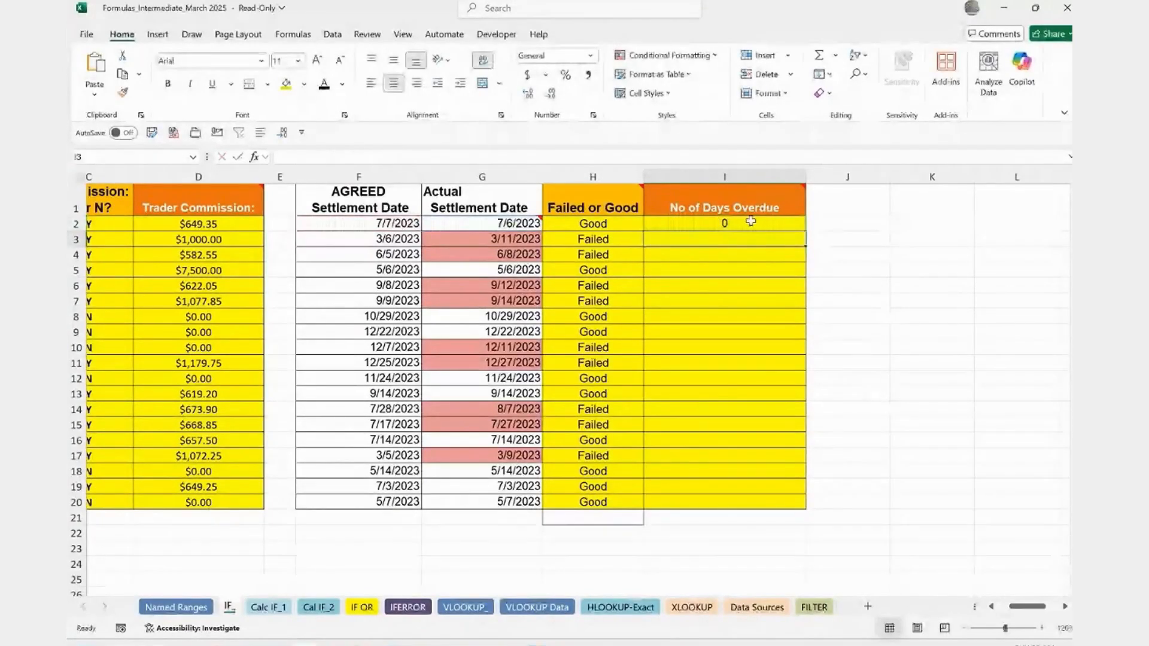
Step: Check the cell references of the corrected IF formula in I2
left_click(728, 221)
double_click(728, 221)
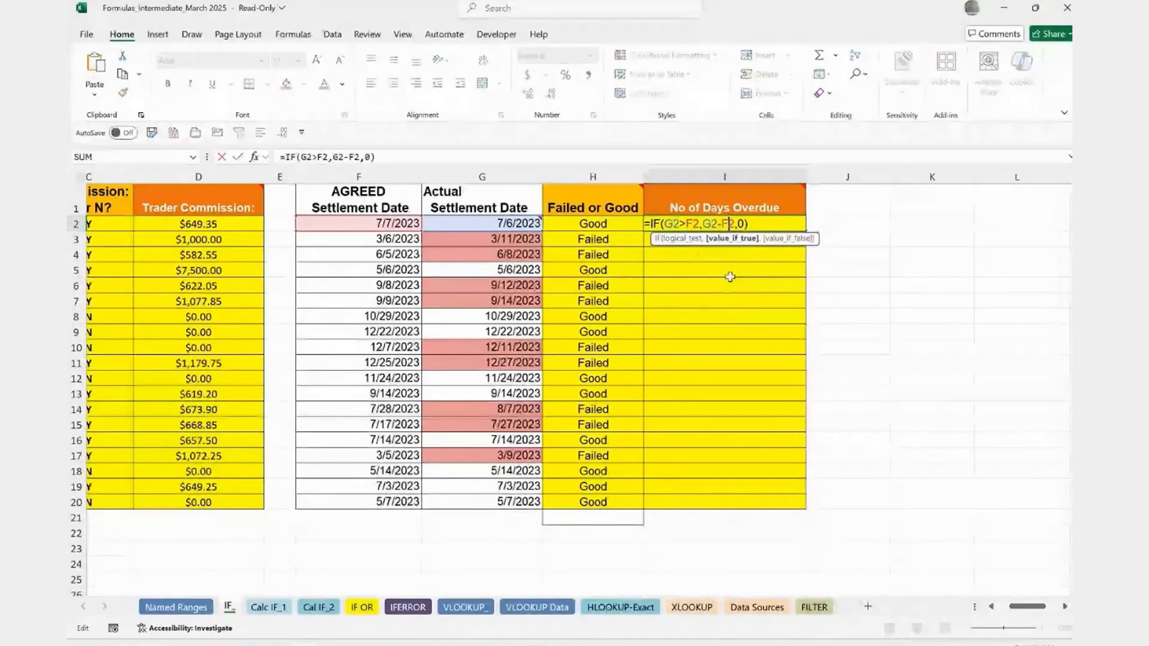
key("Return")
Step: Start an IF formula in I3 with the logical test G3>F3
type("=")
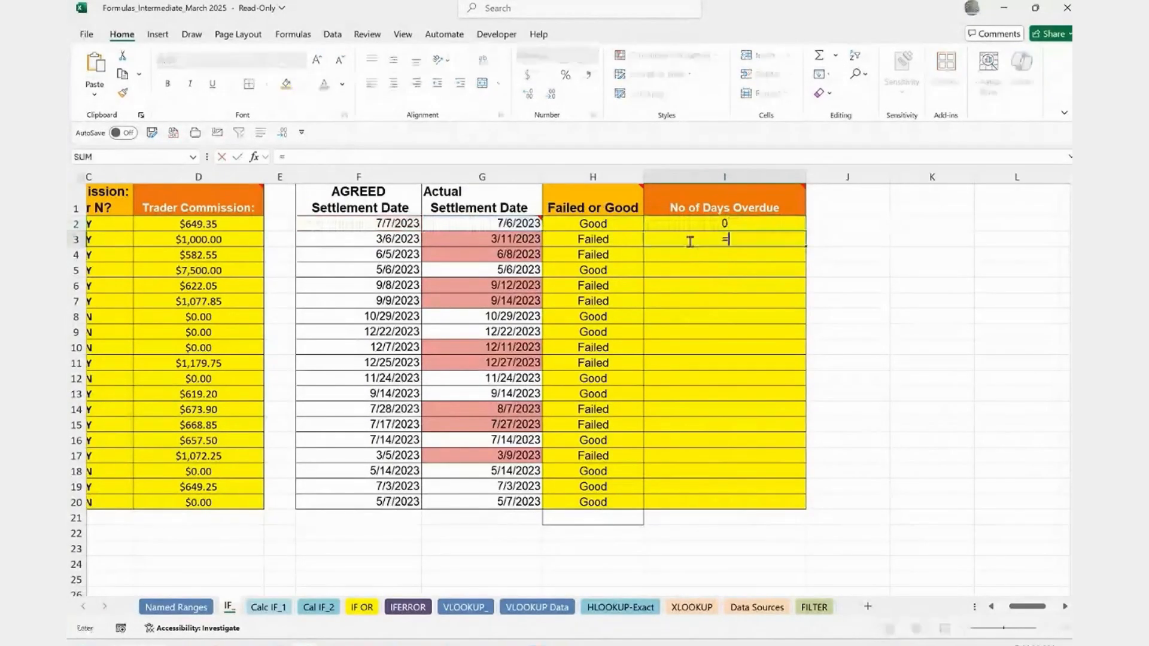
type("IF(")
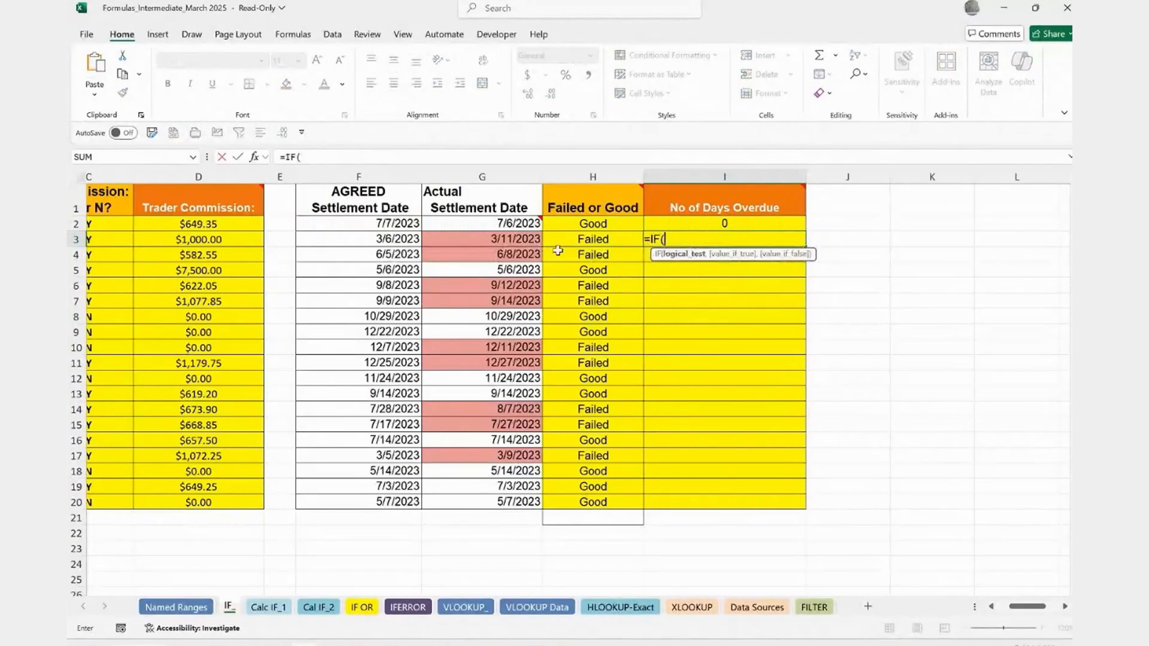
left_click(468, 240)
type(">")
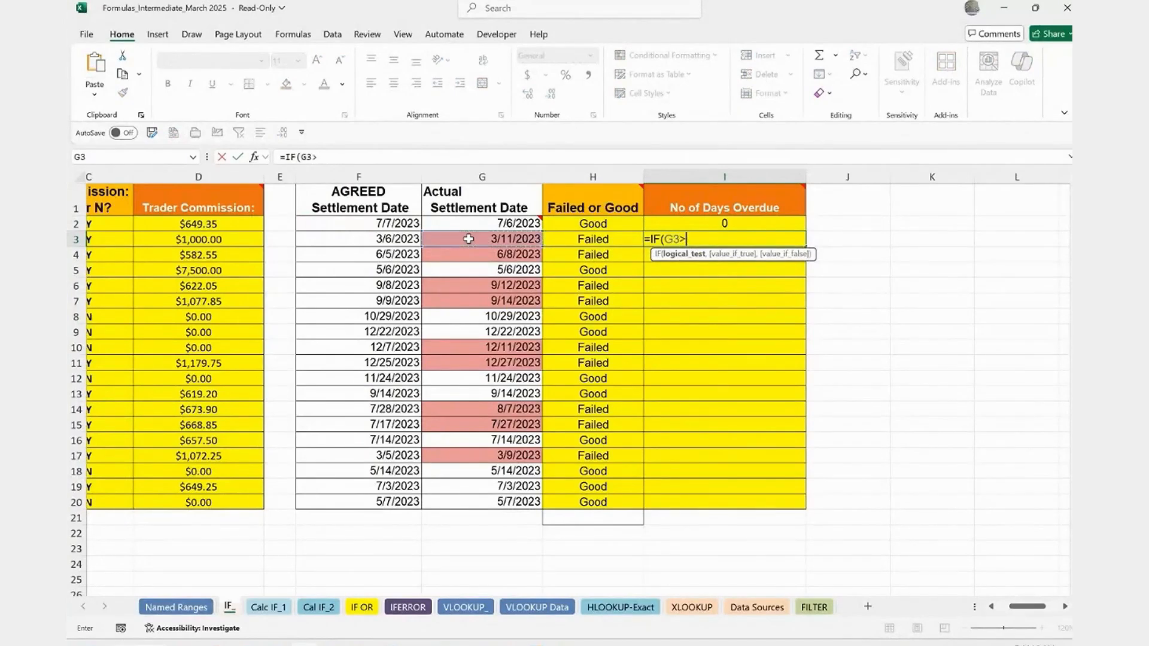
left_click(396, 238)
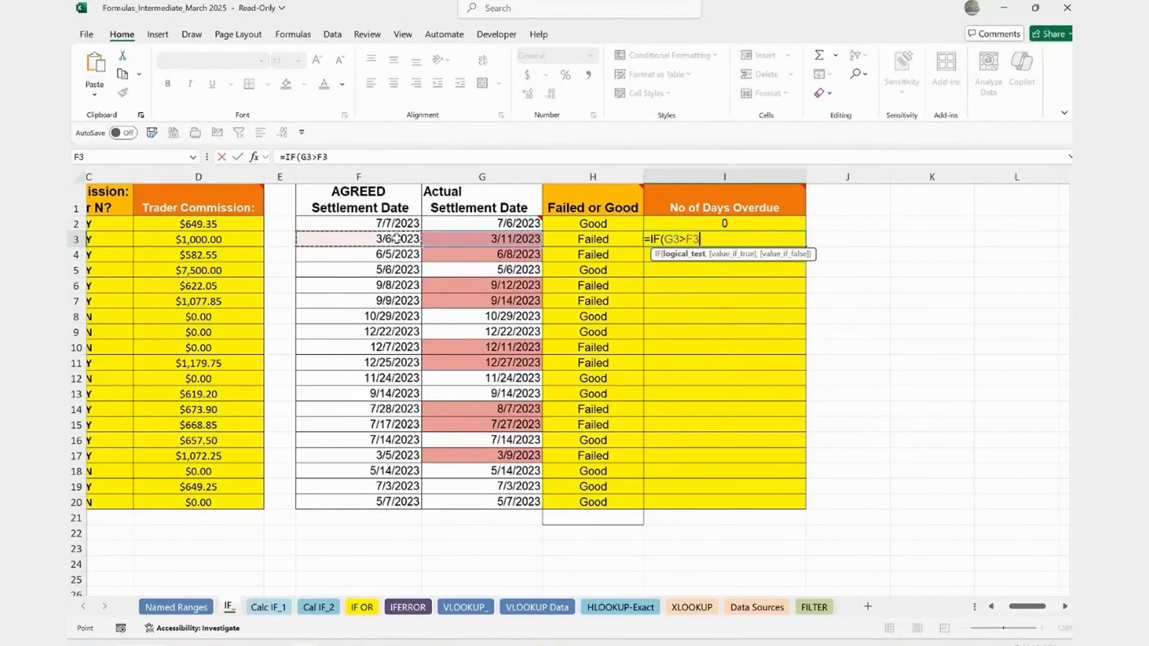
type(",")
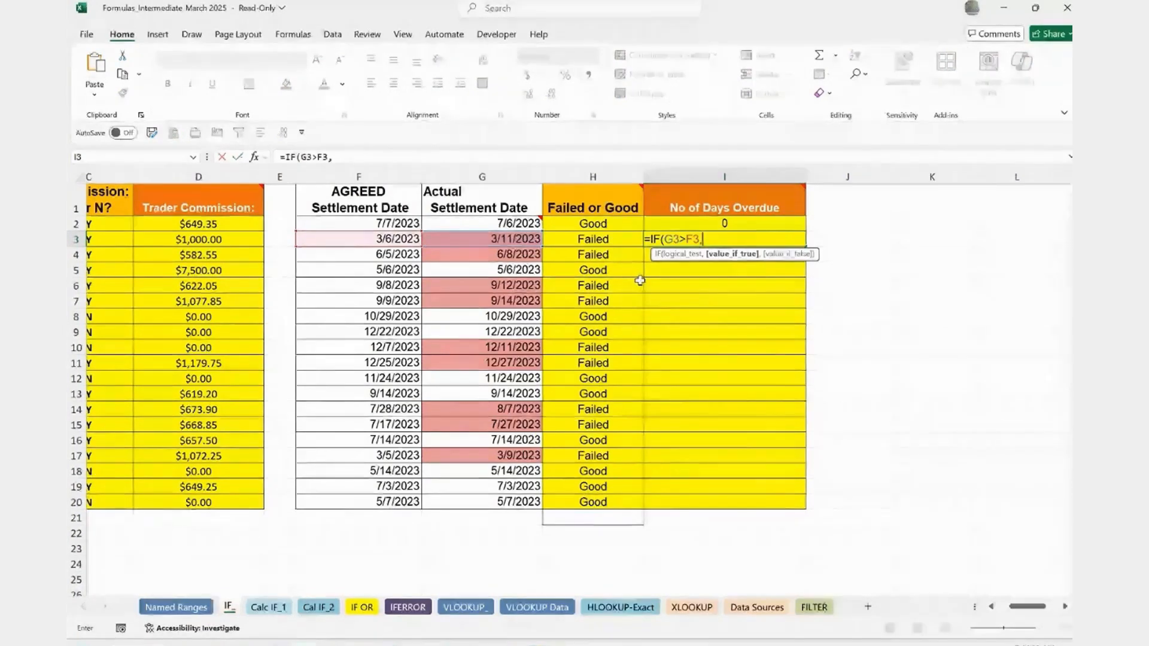
Step: Complete the I3 formula with G3-F3 if true and " " if false, and fill it down to I20
left_click(518, 240)
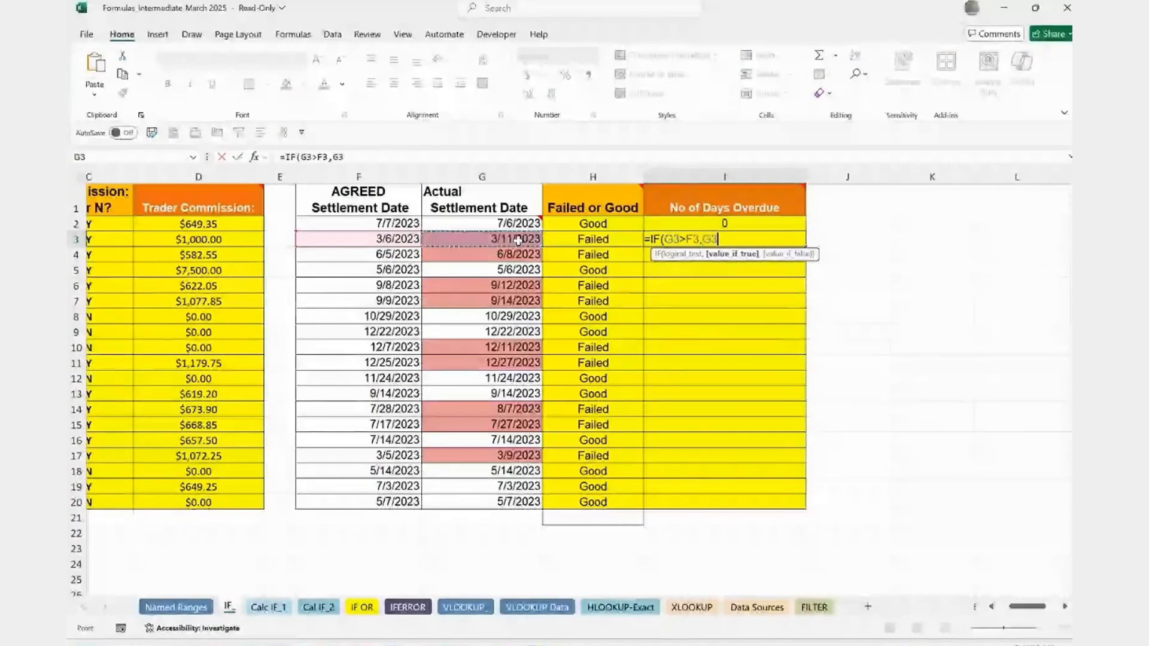
type("-")
left_click(395, 237)
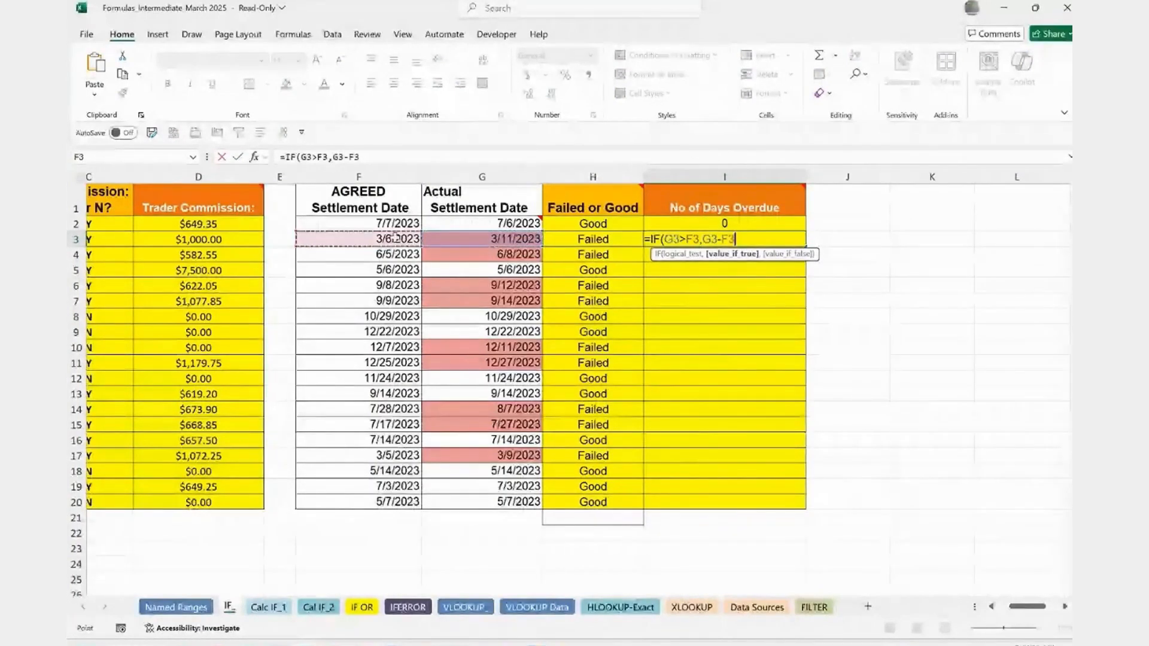
type(",")
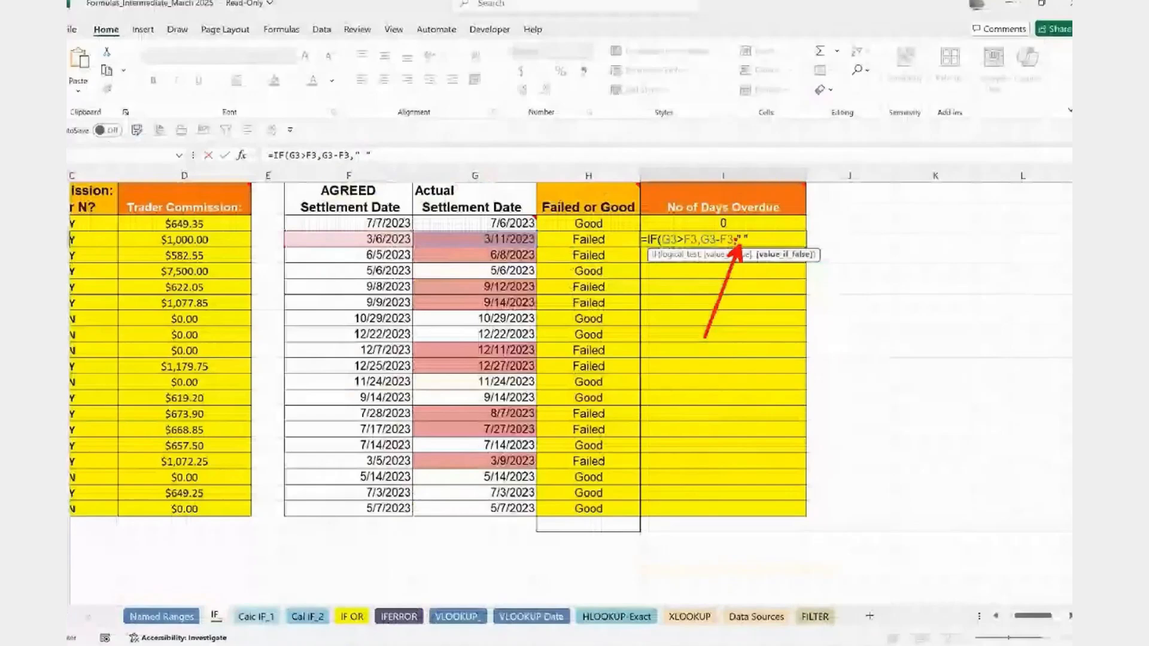
type(")")
key("ctrl+Return")
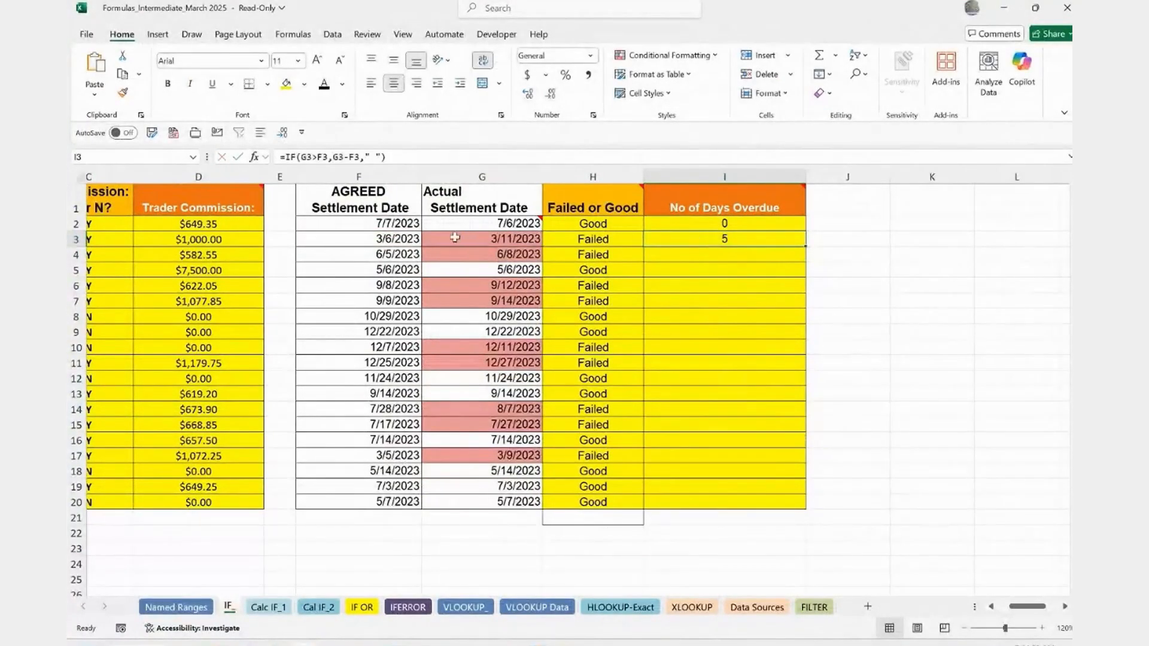
double_click(805, 247)
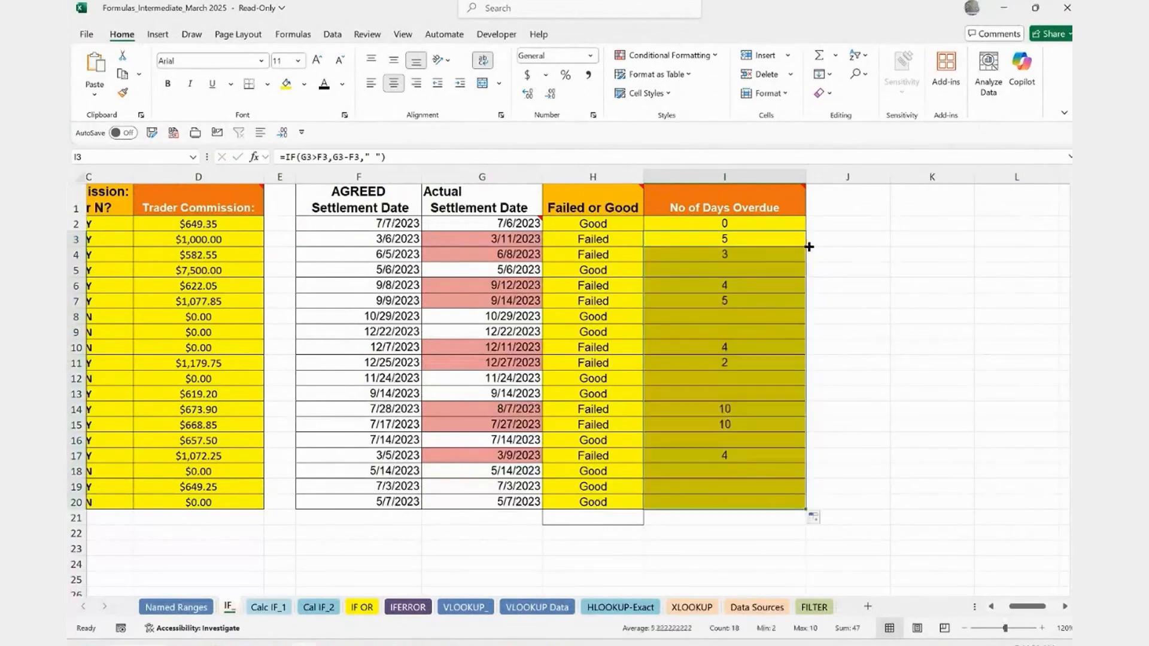
left_click(762, 316)
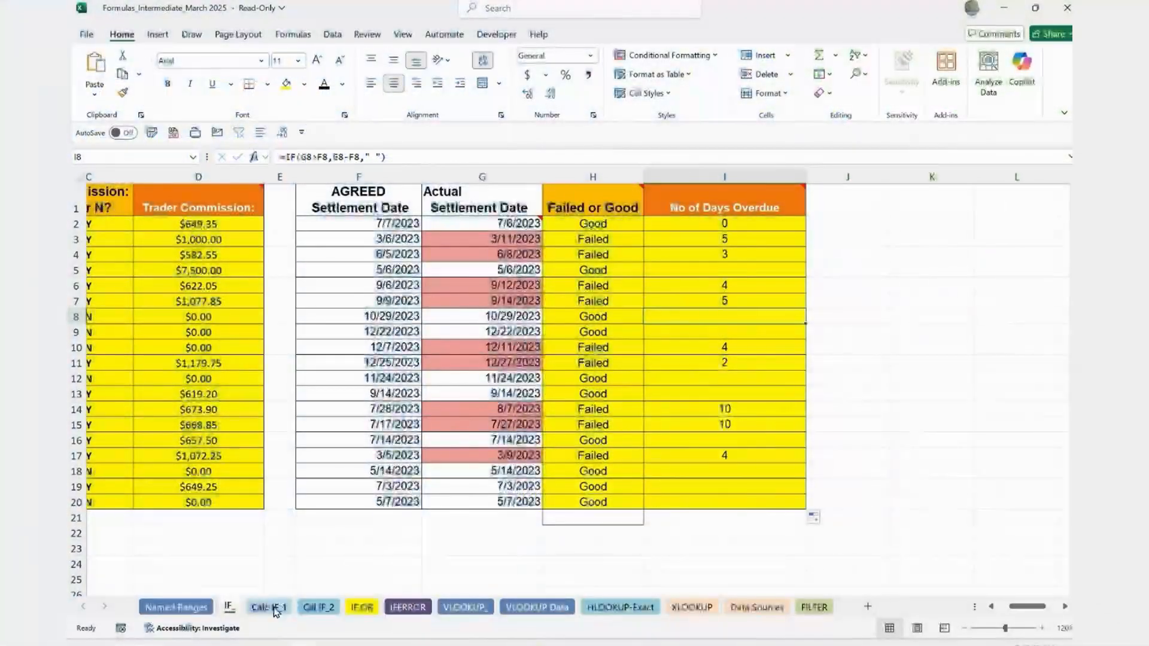
Step: On the Calc IF_1 sheet, check the range names of the Category, Prior year and Current year data in rows 5 to 19
left_click(269, 607)
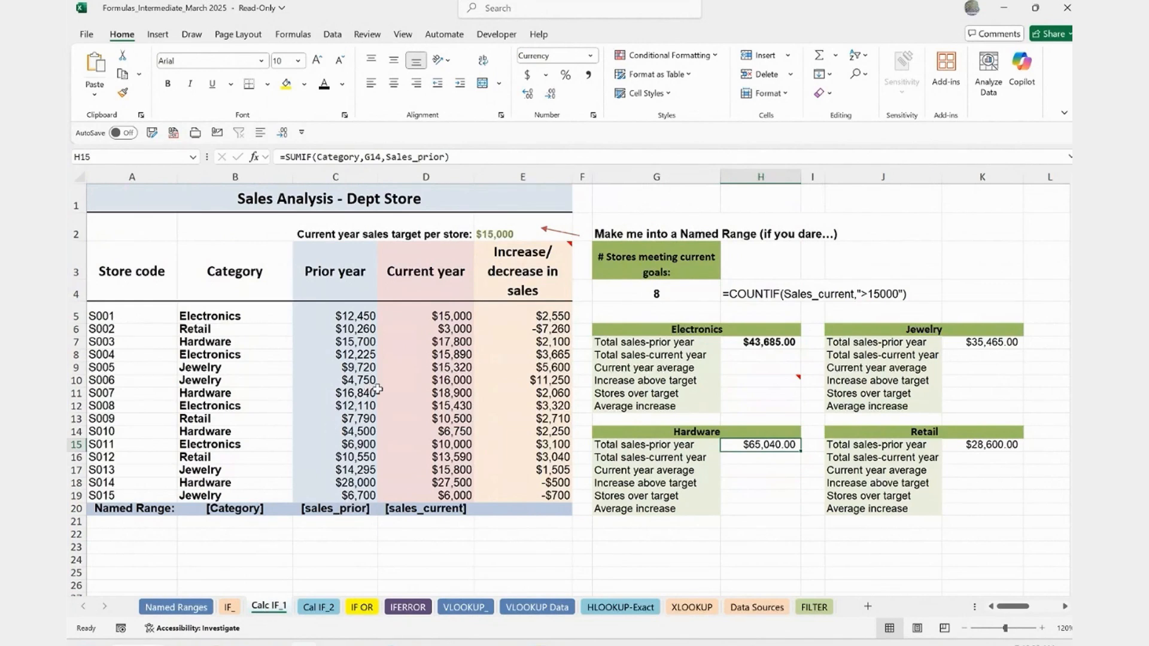
left_click_drag(240, 317, 227, 492)
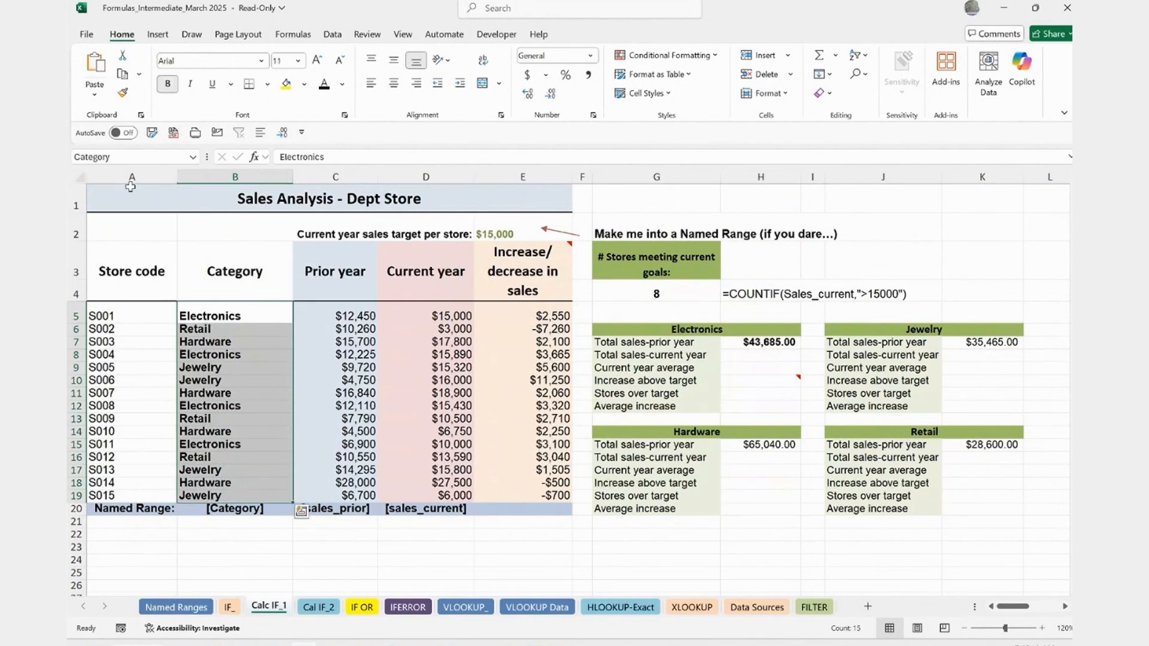
left_click_drag(108, 164, 189, 272)
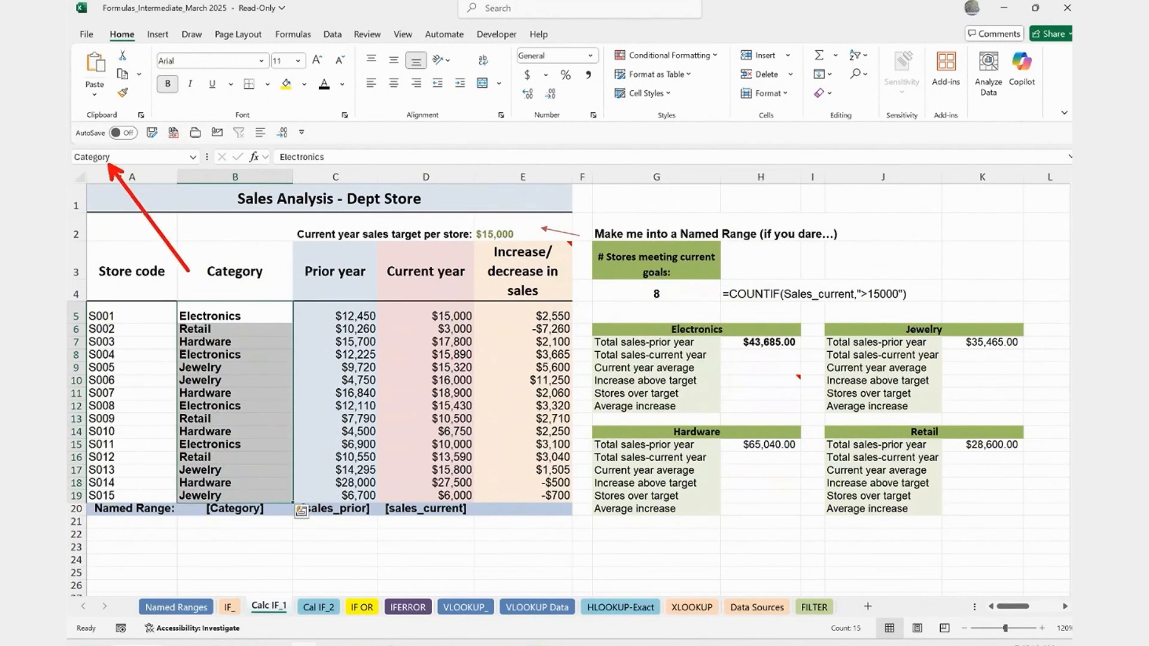
left_click_drag(342, 315, 339, 496)
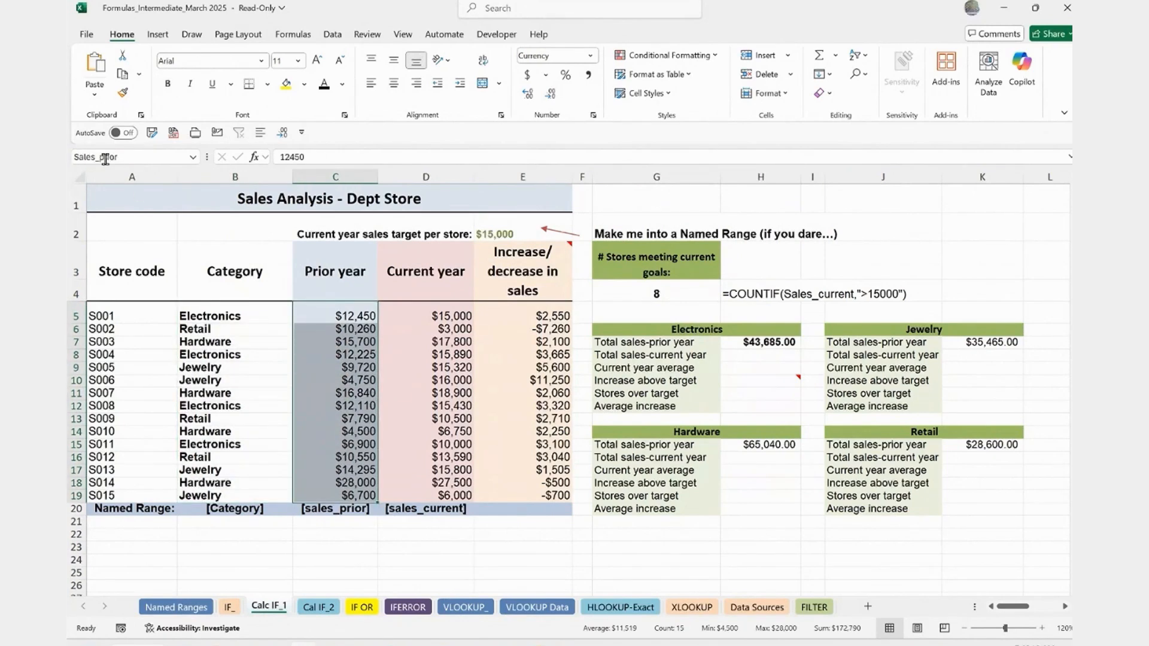
left_click_drag(449, 315, 436, 492)
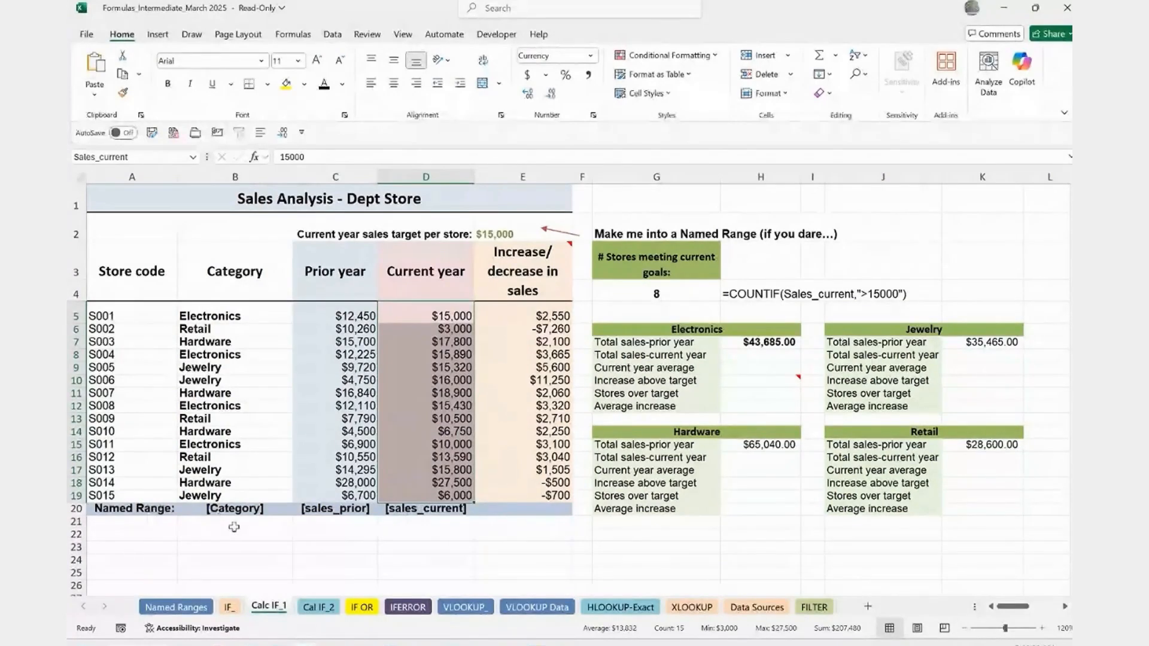
left_click(435, 323)
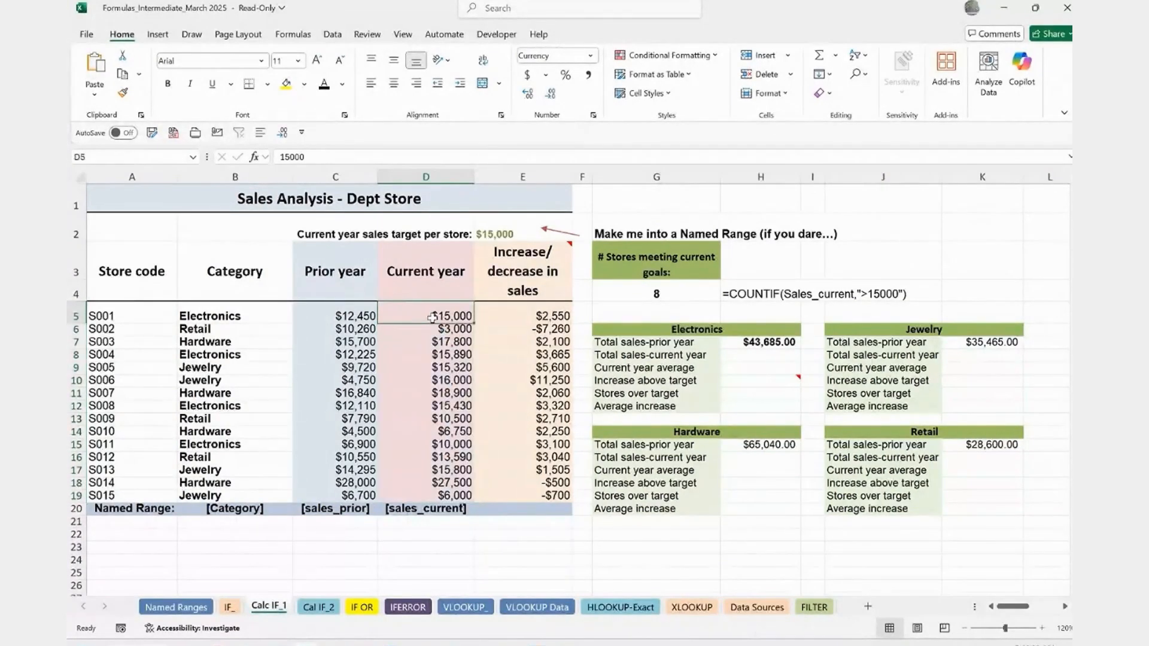
Step: Examine the Electronics prior-year SUMIF formula in H7 and the COUNTIF formula in G4
left_click(1035, 629)
left_click(1011, 629)
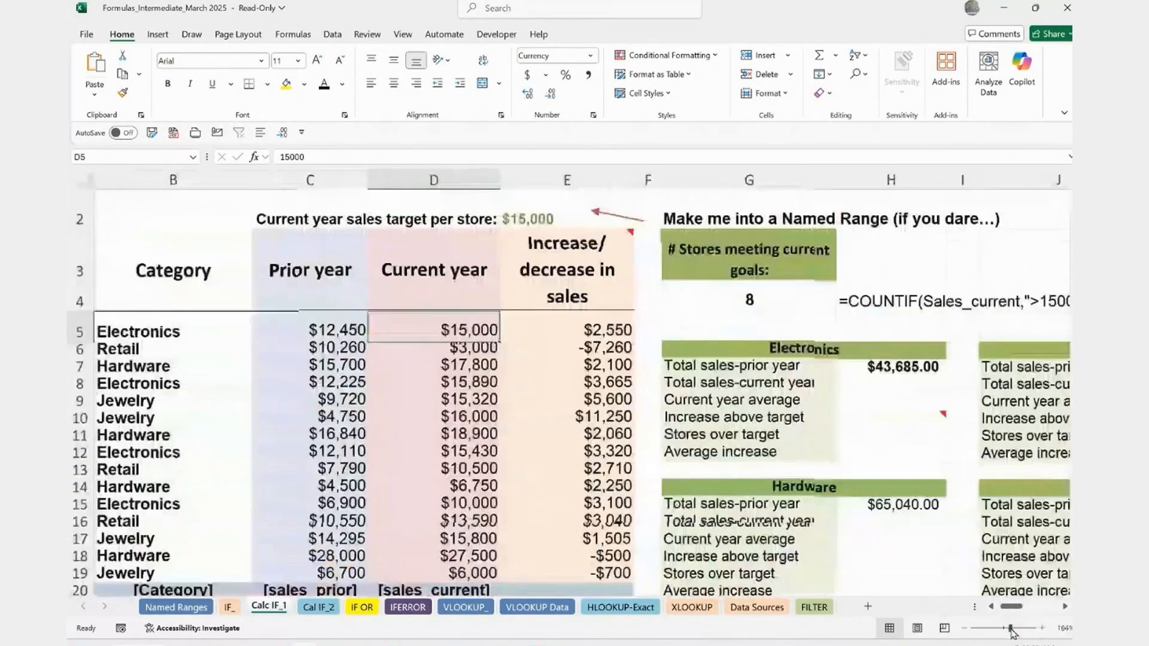
double_click(907, 366)
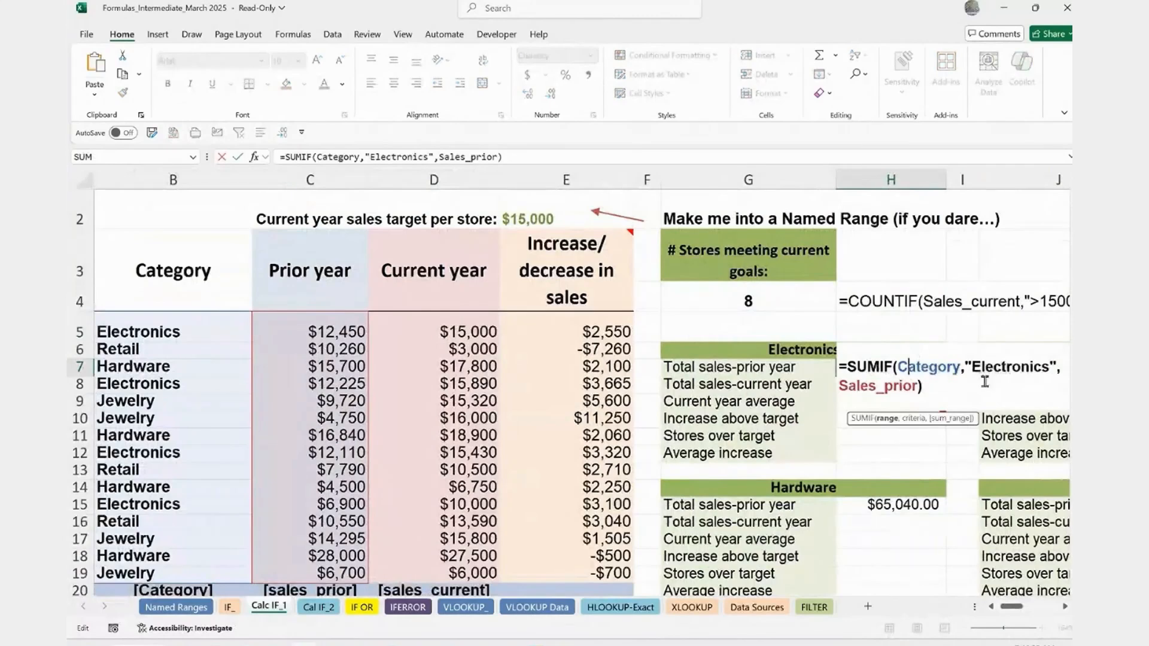
key("Escape")
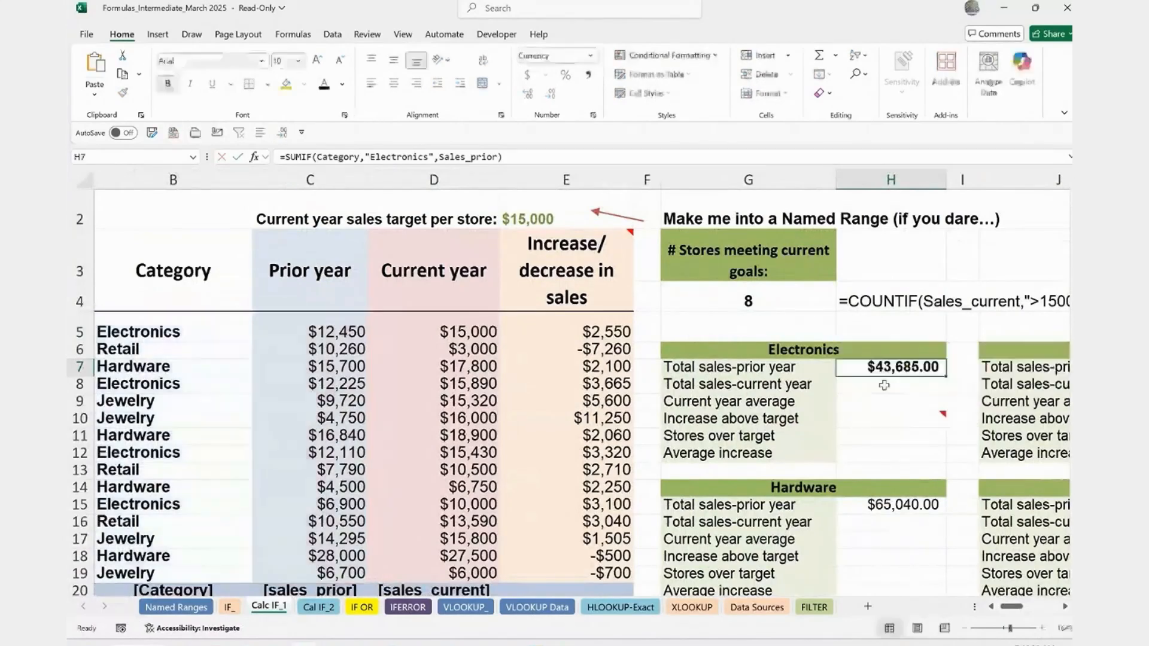
double_click(757, 299)
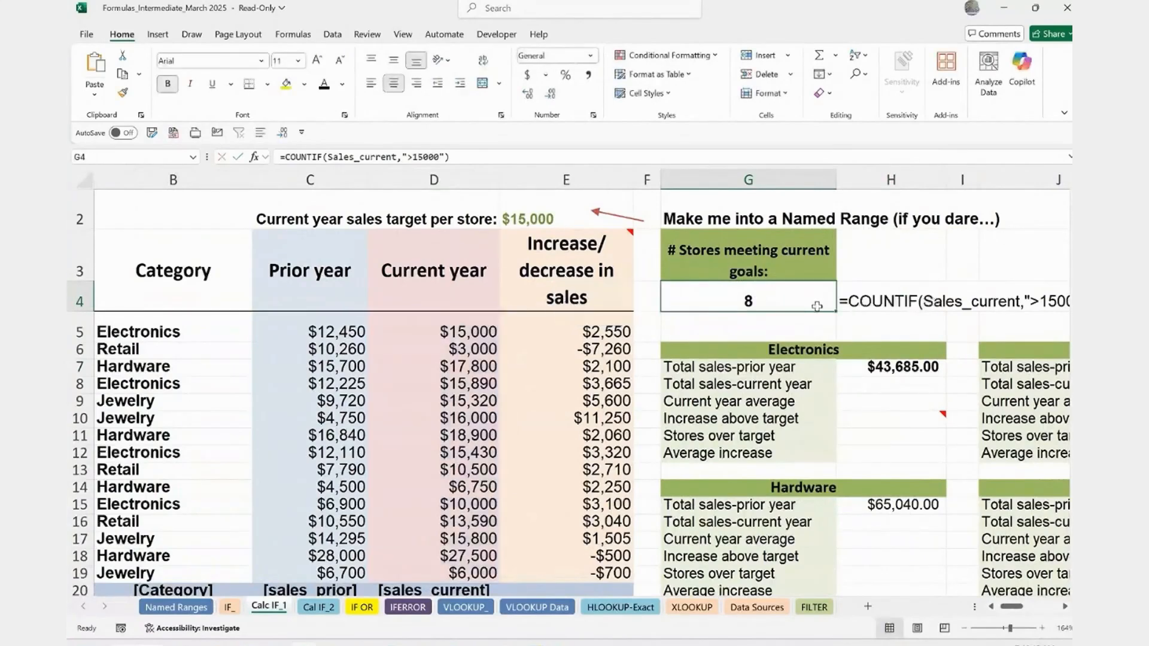
key("ctrl+Return")
left_click(963, 628)
left_click(963, 629)
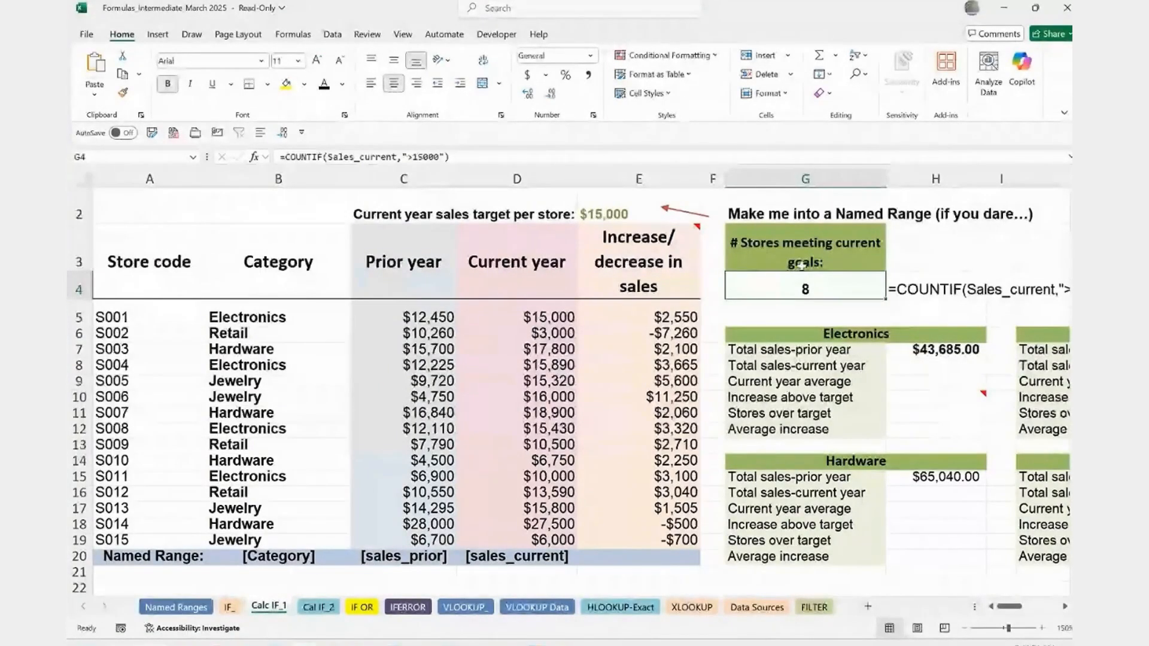
left_click(783, 318)
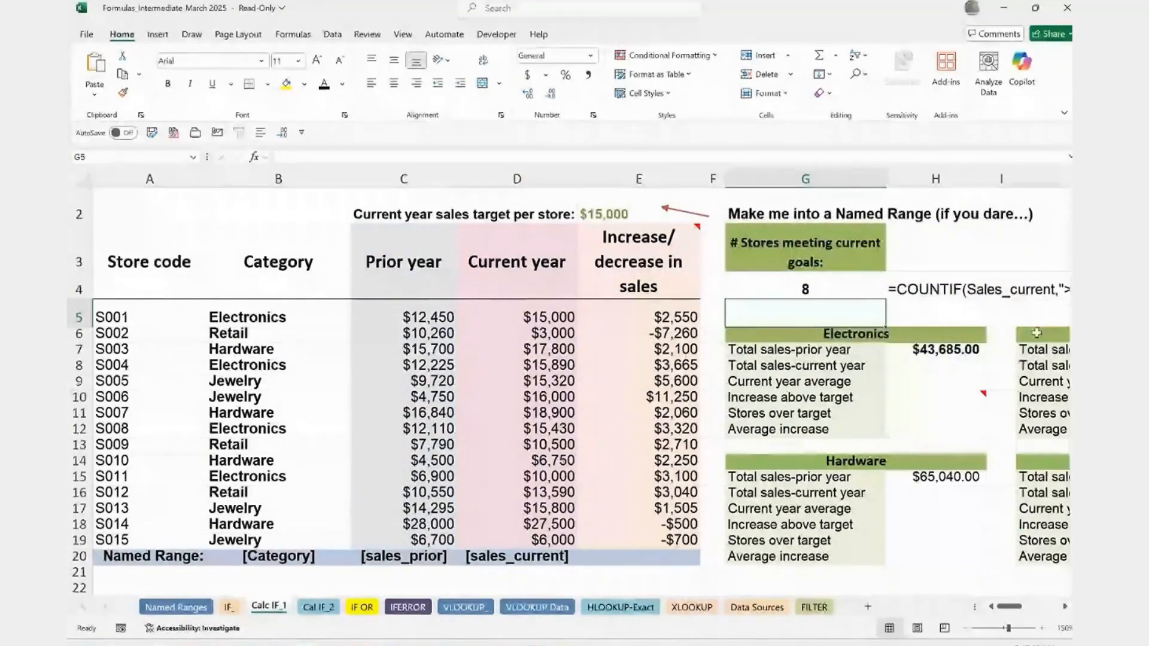
type("=countif")
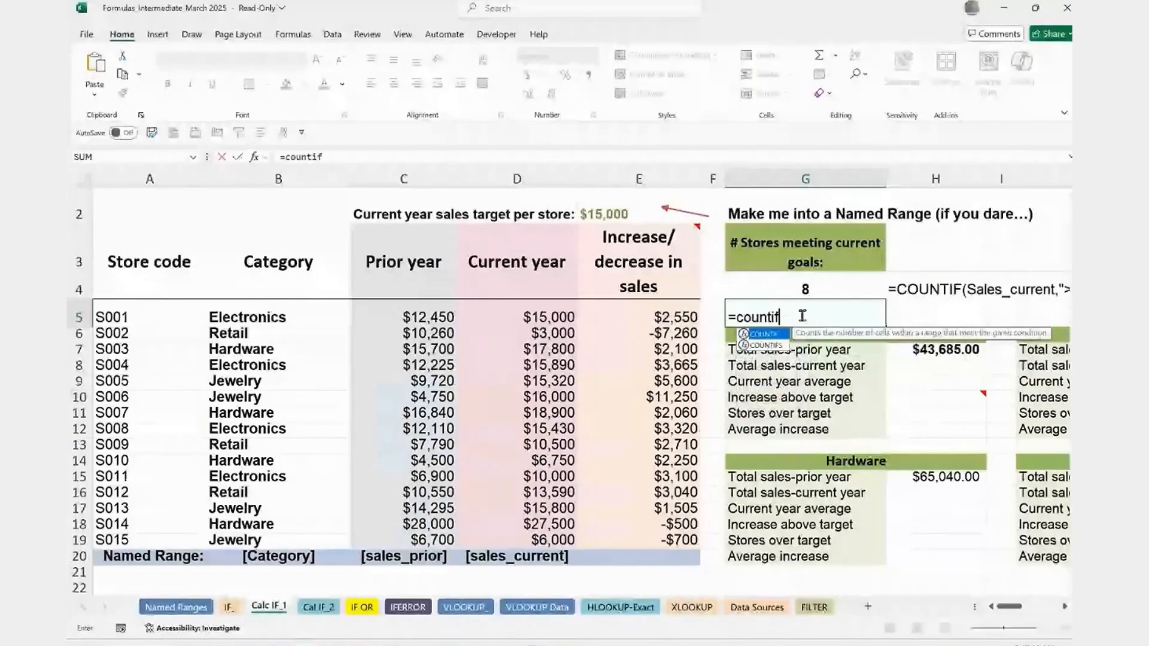
key("Tab")
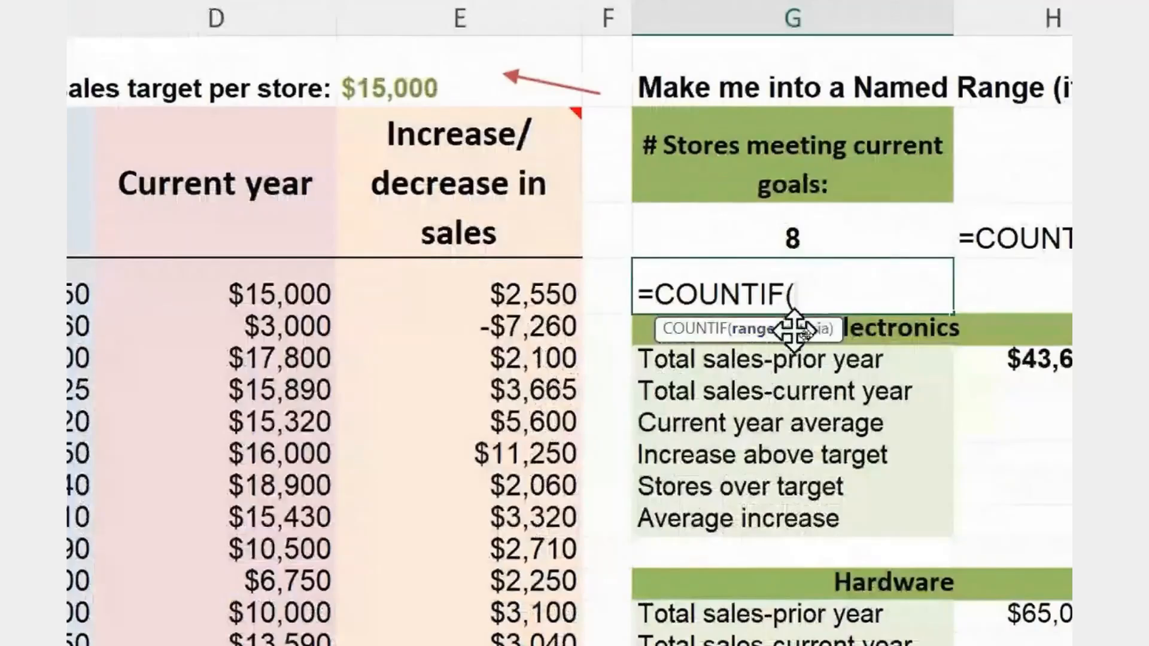
key("Escape")
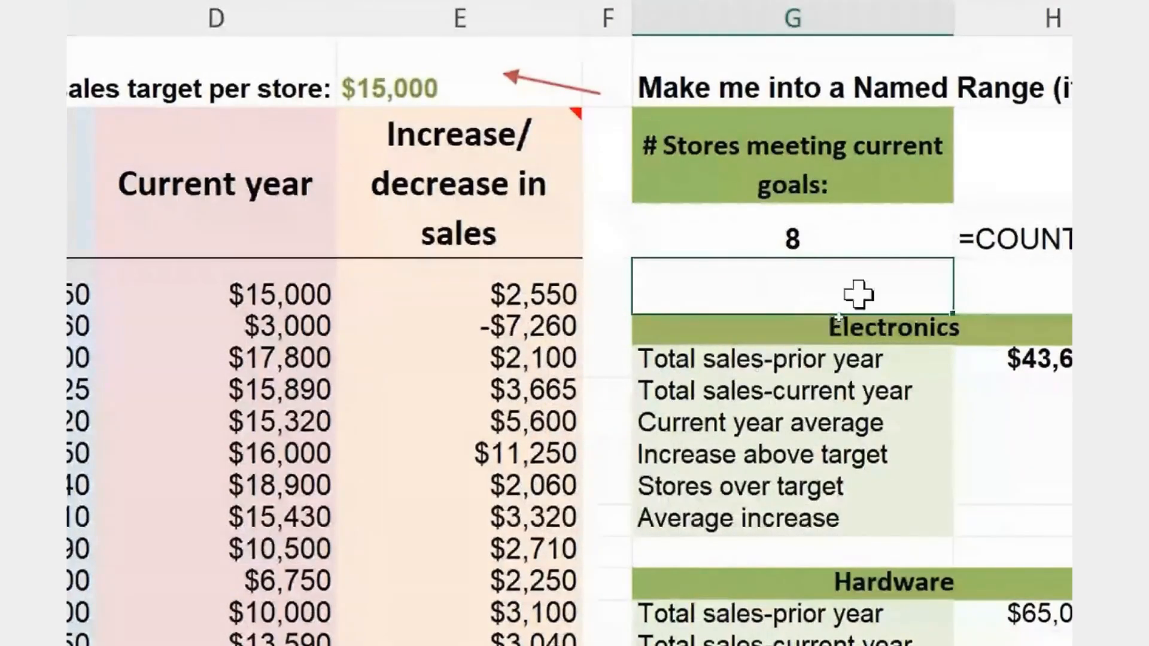
Step: Try a COUNTIF formula in G5 using the workbook-level Category range and the criterion ">15000"
type("=countif")
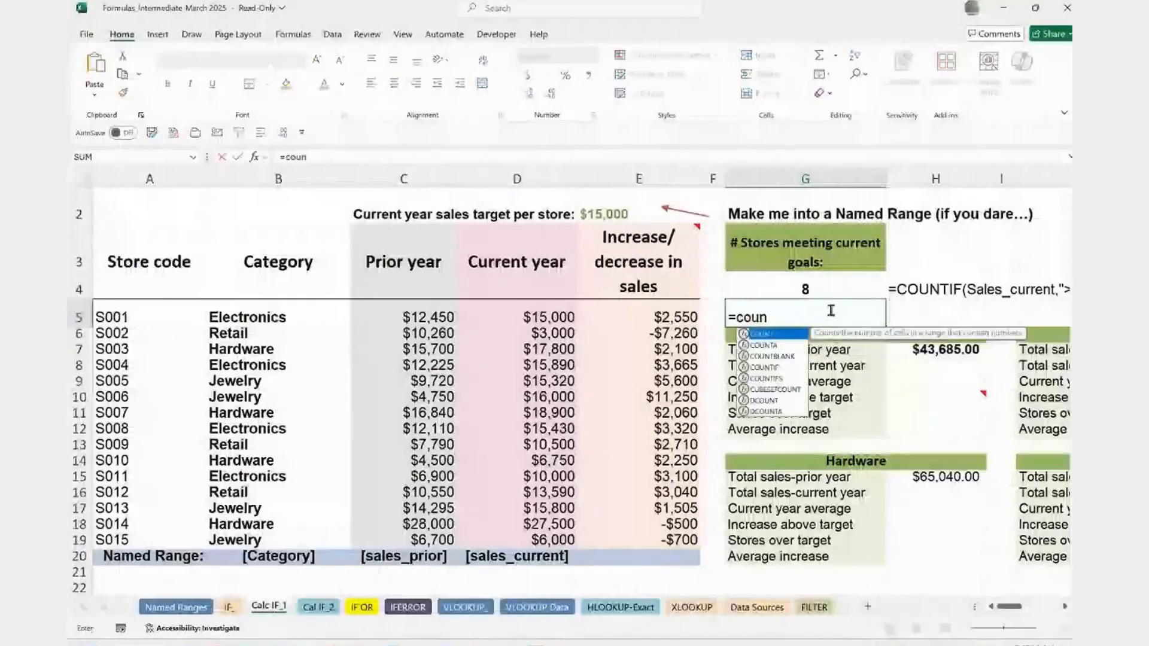
key("Tab")
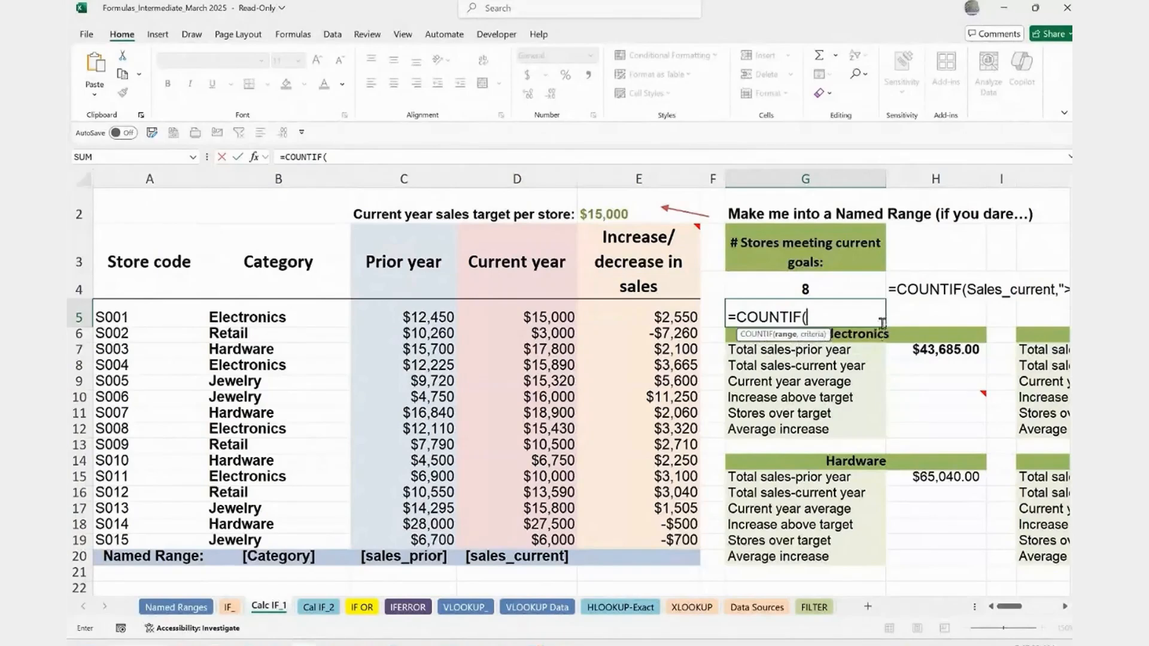
type("cat")
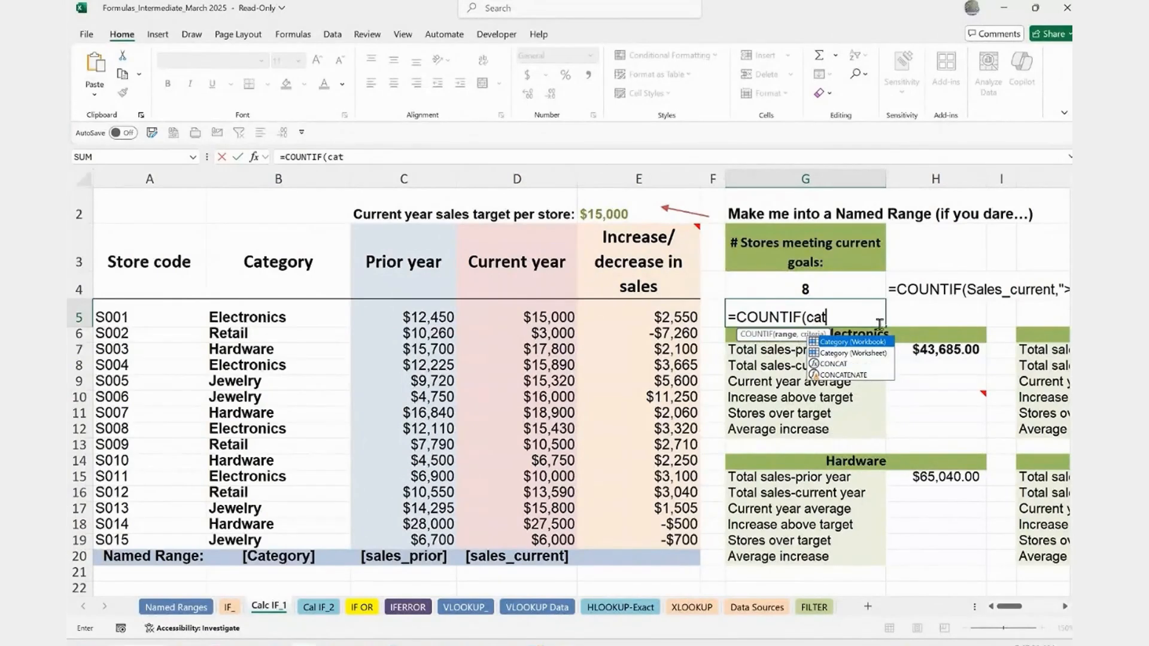
key("Tab")
type(",")
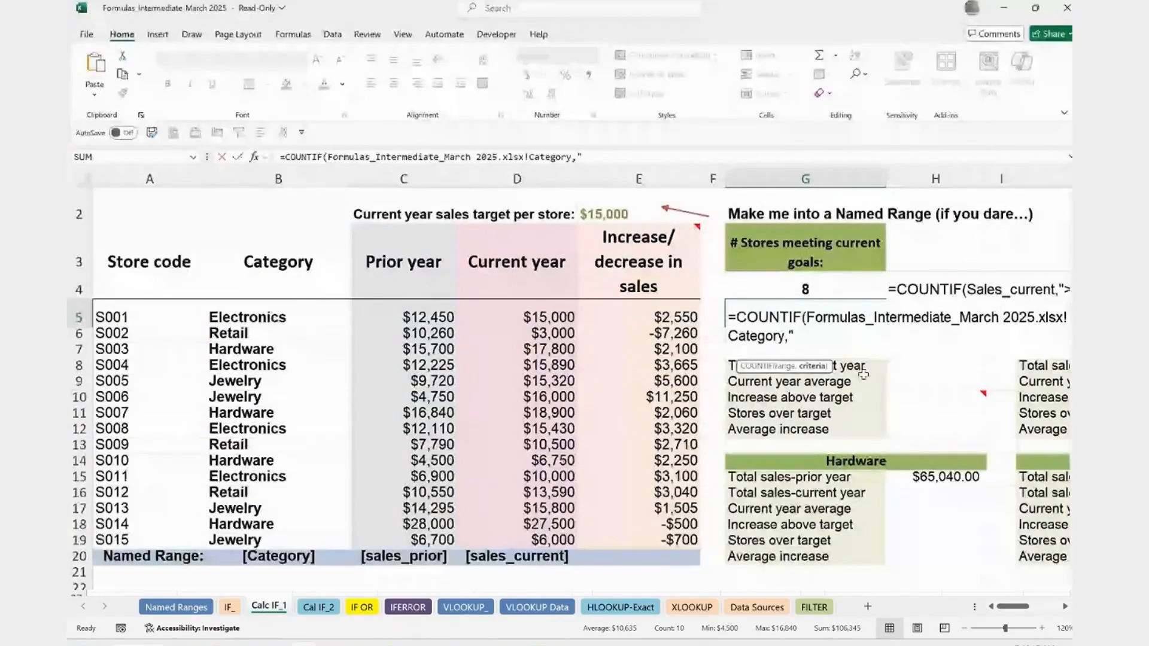
type("\">")
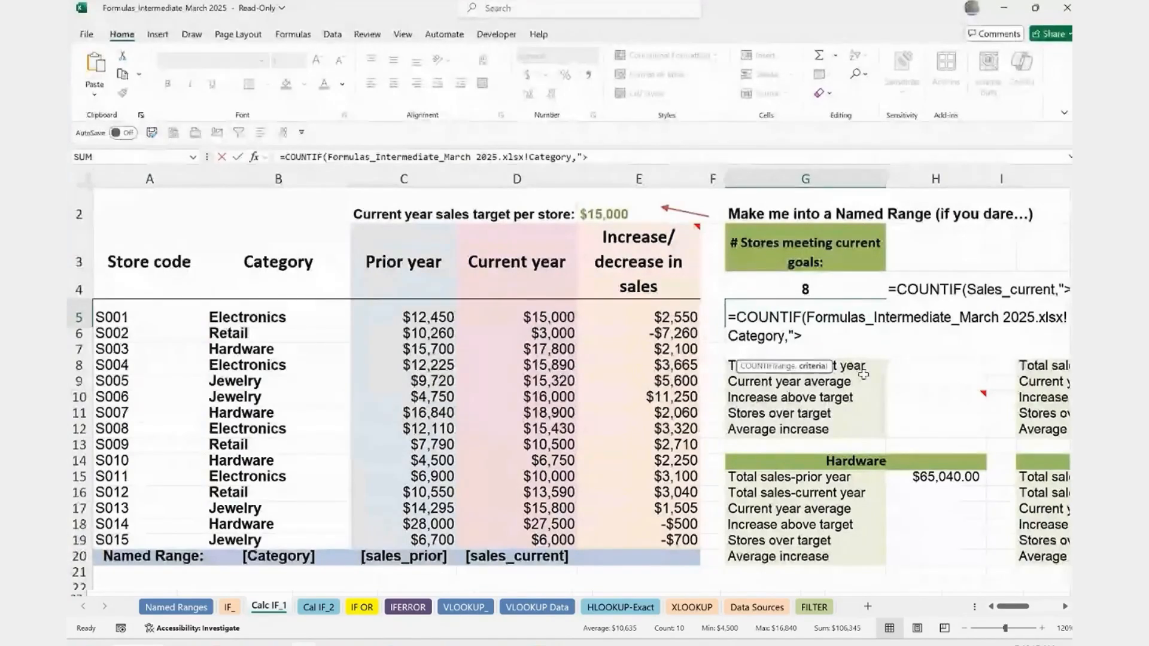
type("15000\"")
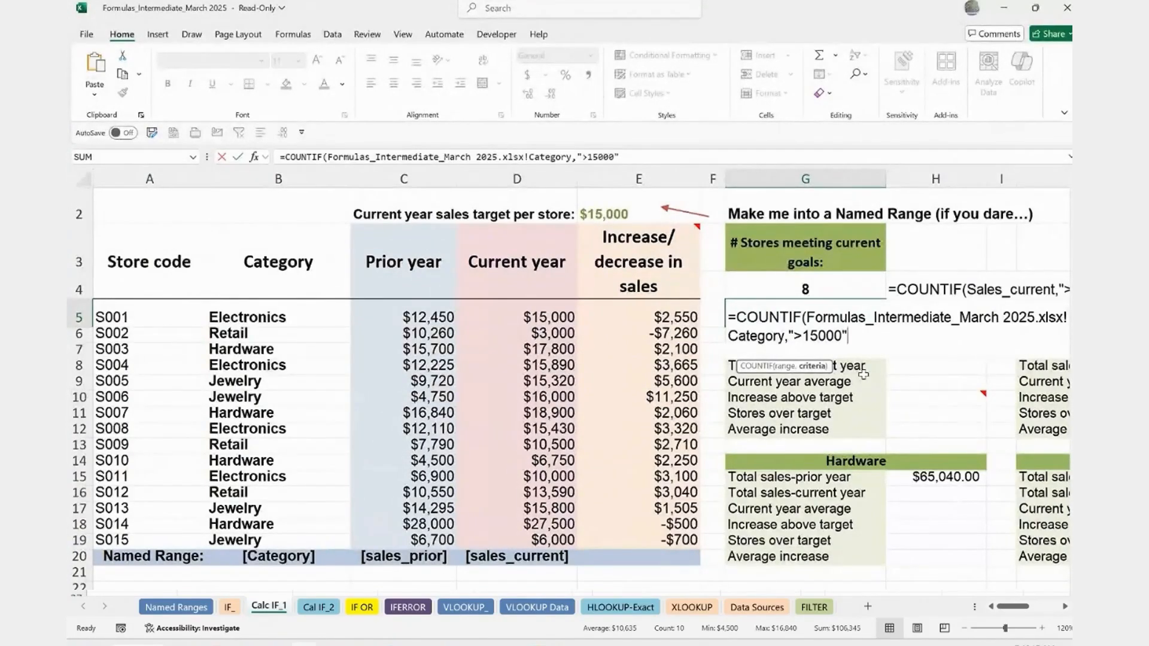
type(")")
key("ctrl+Return")
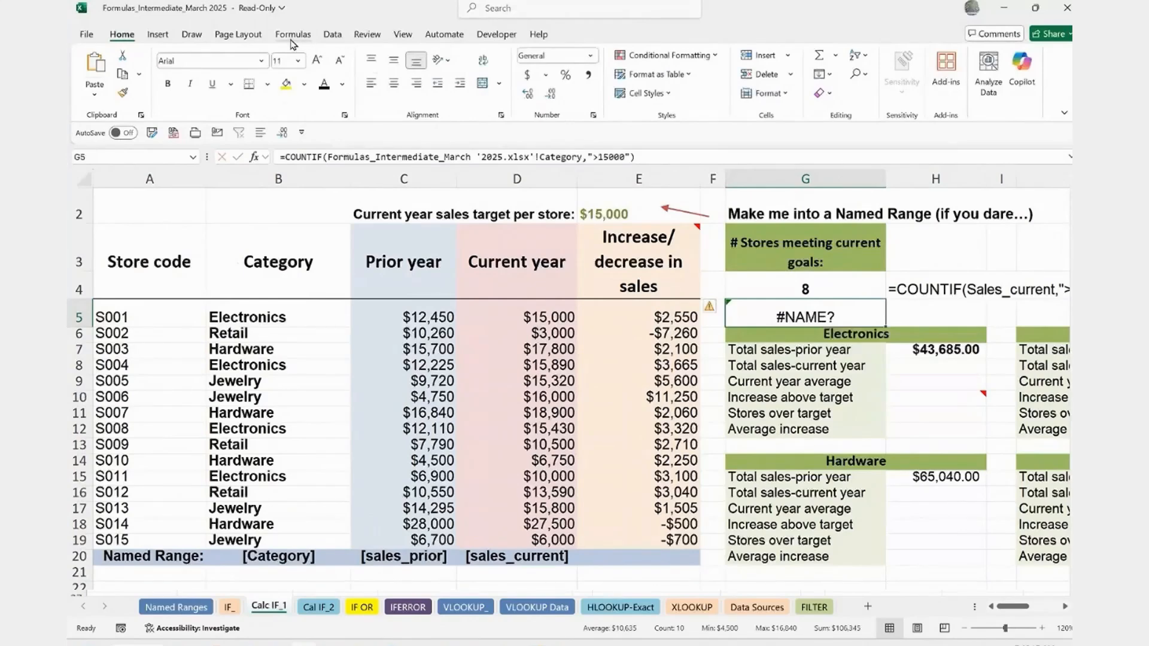
Step: Delete the workbook-scoped duplicate of the Category named range, keeping the one scoped to Calc IF_1
left_click(293, 34)
left_click(569, 75)
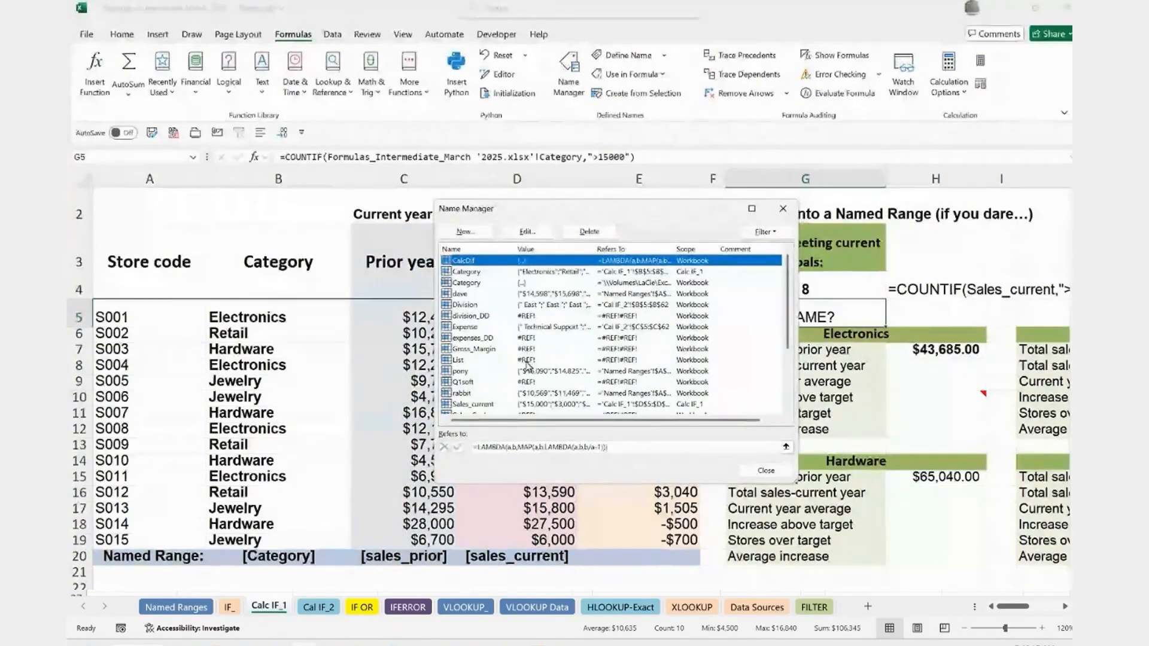
left_click(476, 273)
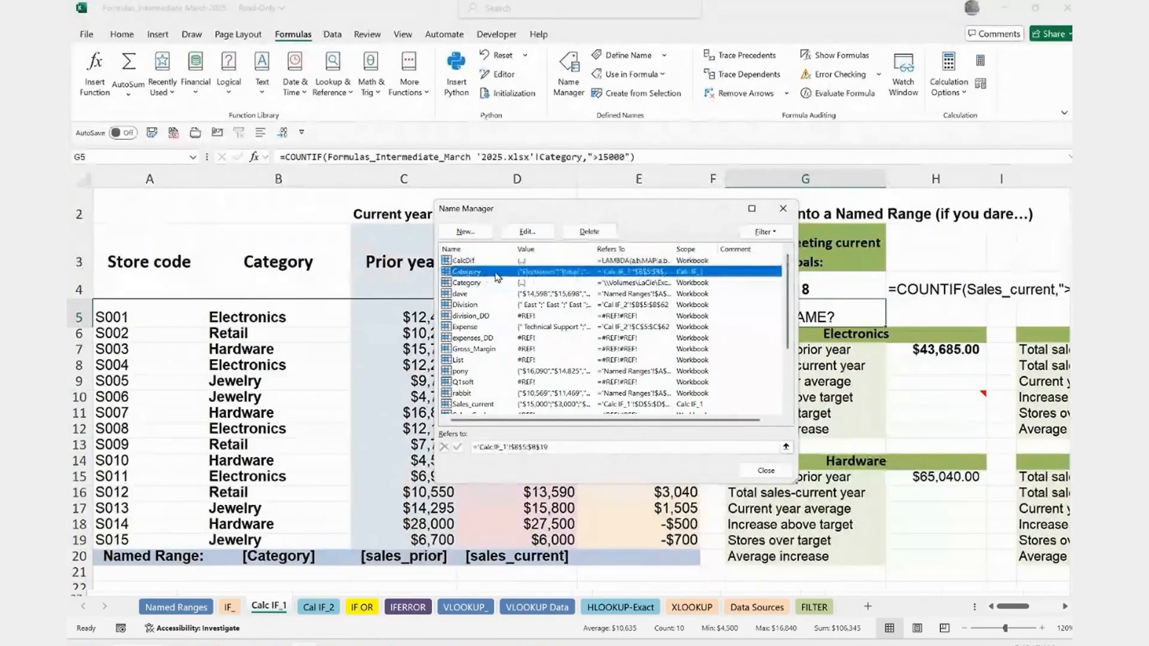
left_click(465, 283)
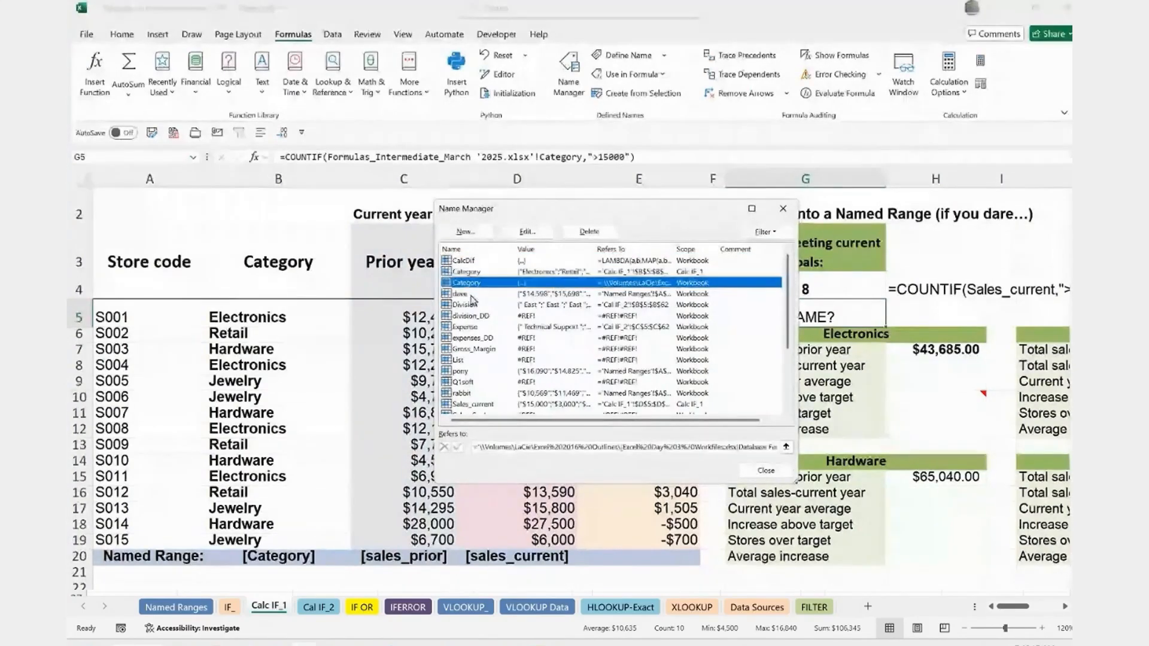
left_click(589, 232)
left_click(555, 359)
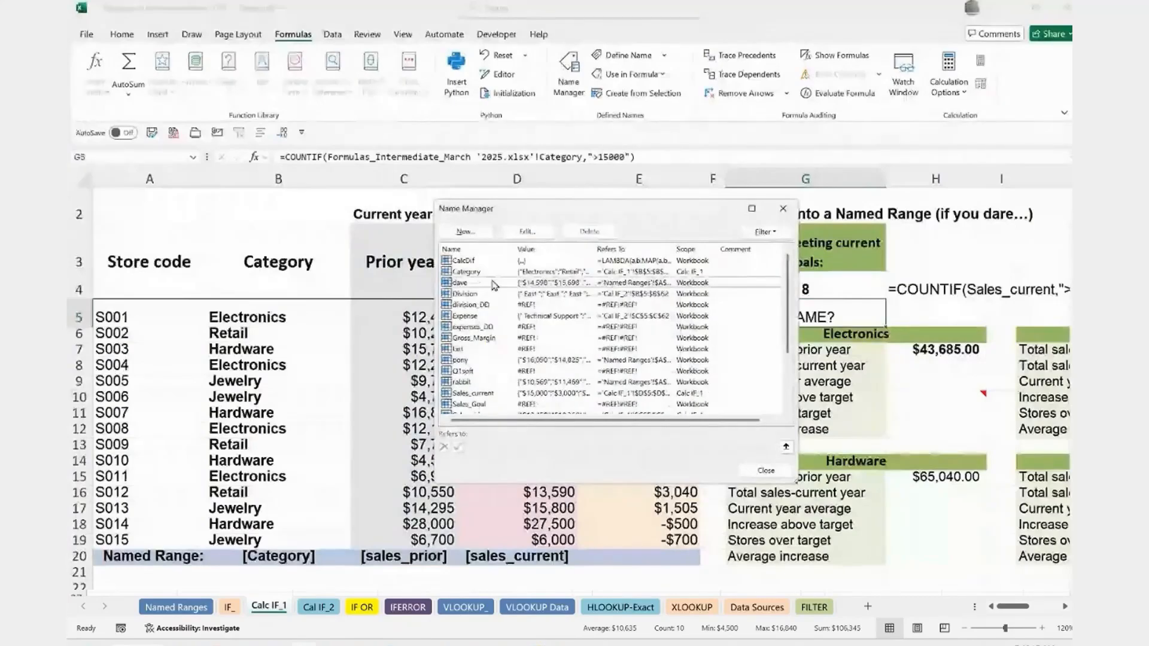
Step: Check the range reference of the remaining Category name and review the other defined names
left_click(476, 273)
double_click(477, 273)
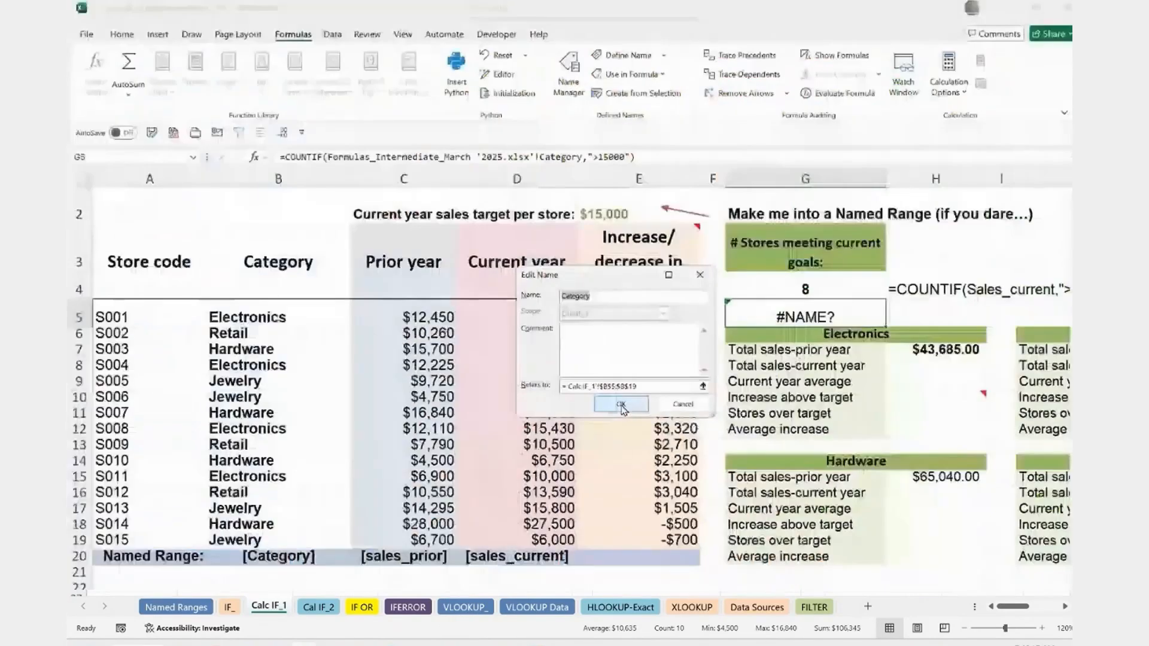
left_click(621, 405)
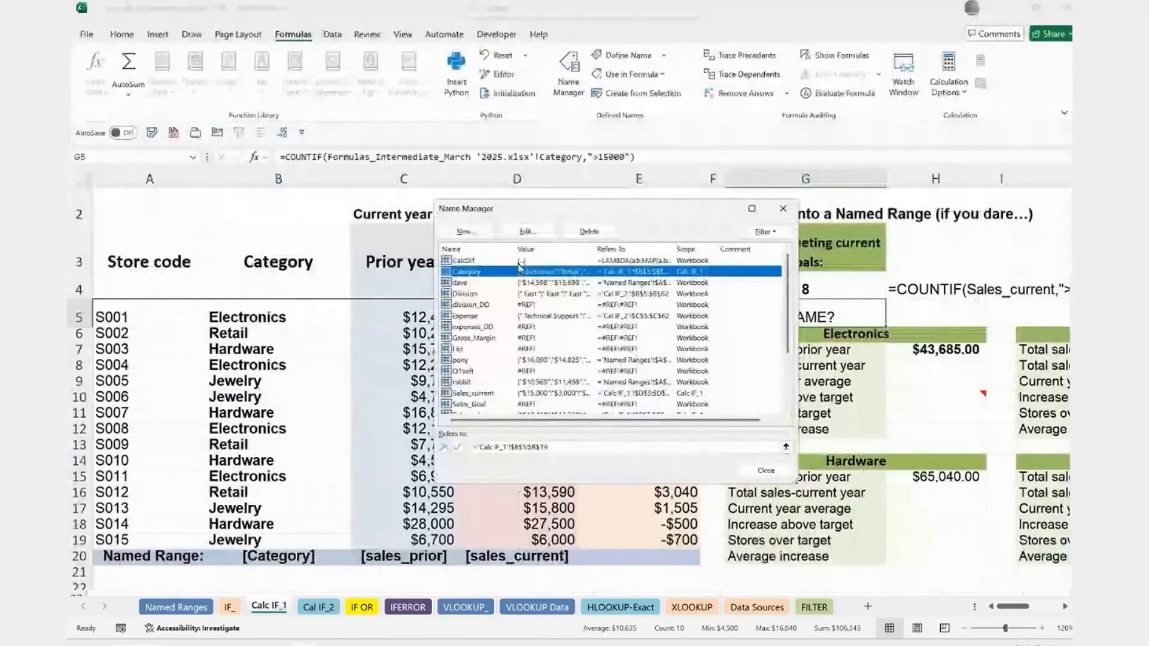
scroll(554, 366, "down", 3)
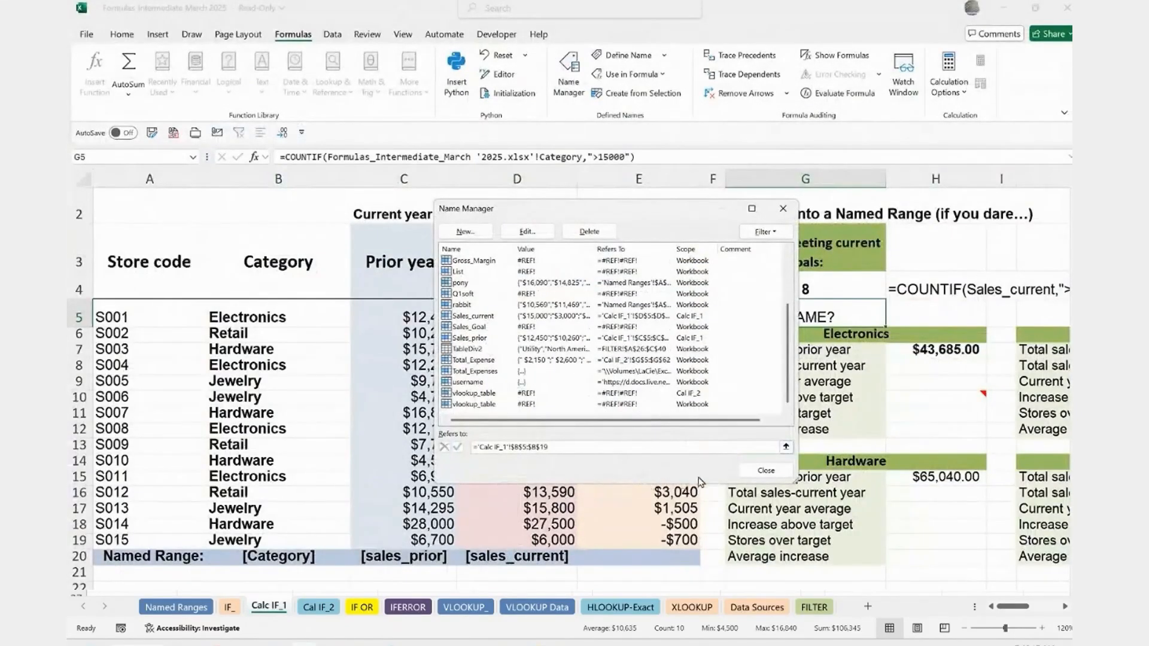
left_click(750, 473)
Step: Clear G5 and write a new COUNTIF formula there with the Category range and the criterion ">15000"
key("Delete")
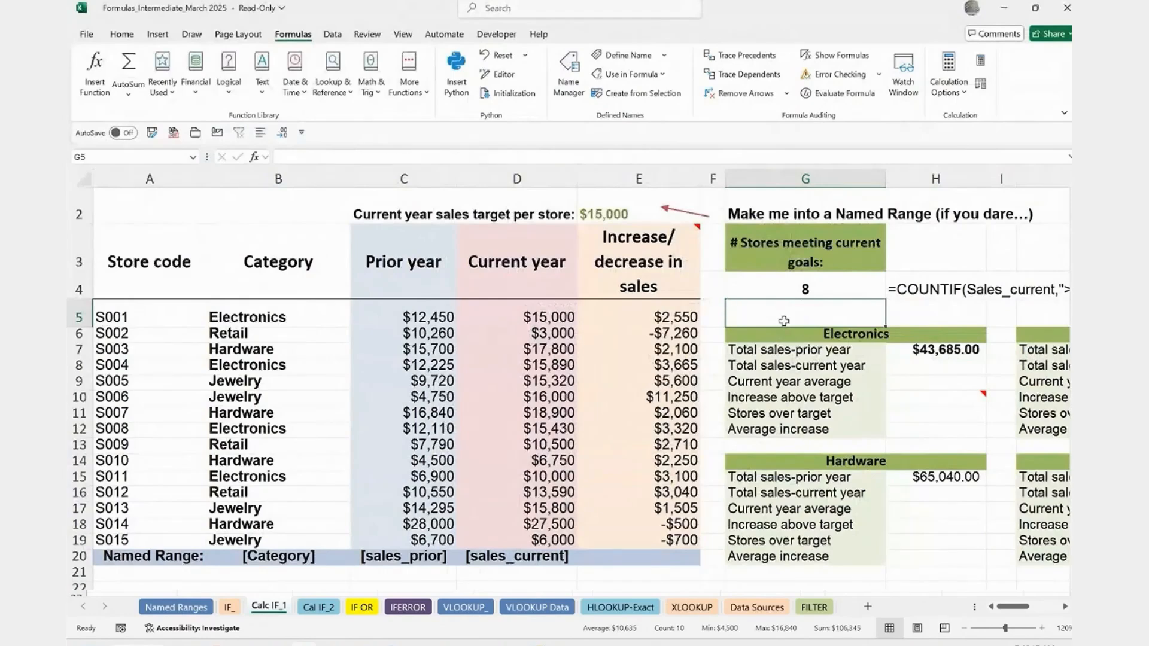
type("=cou")
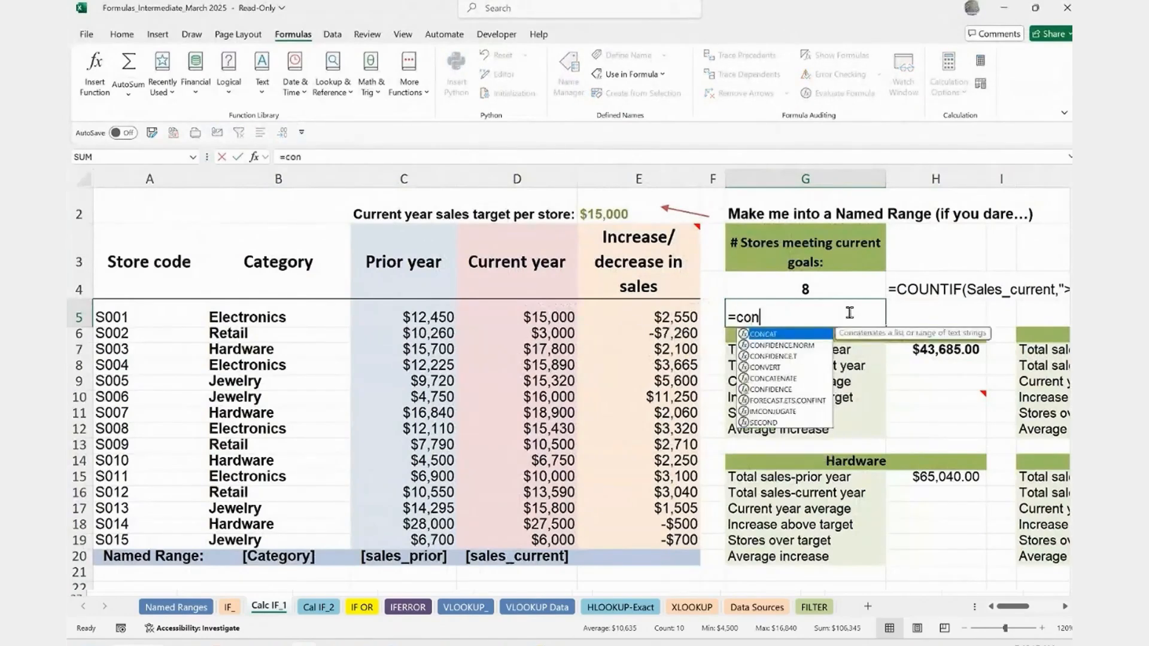
type("nti")
key("Tab")
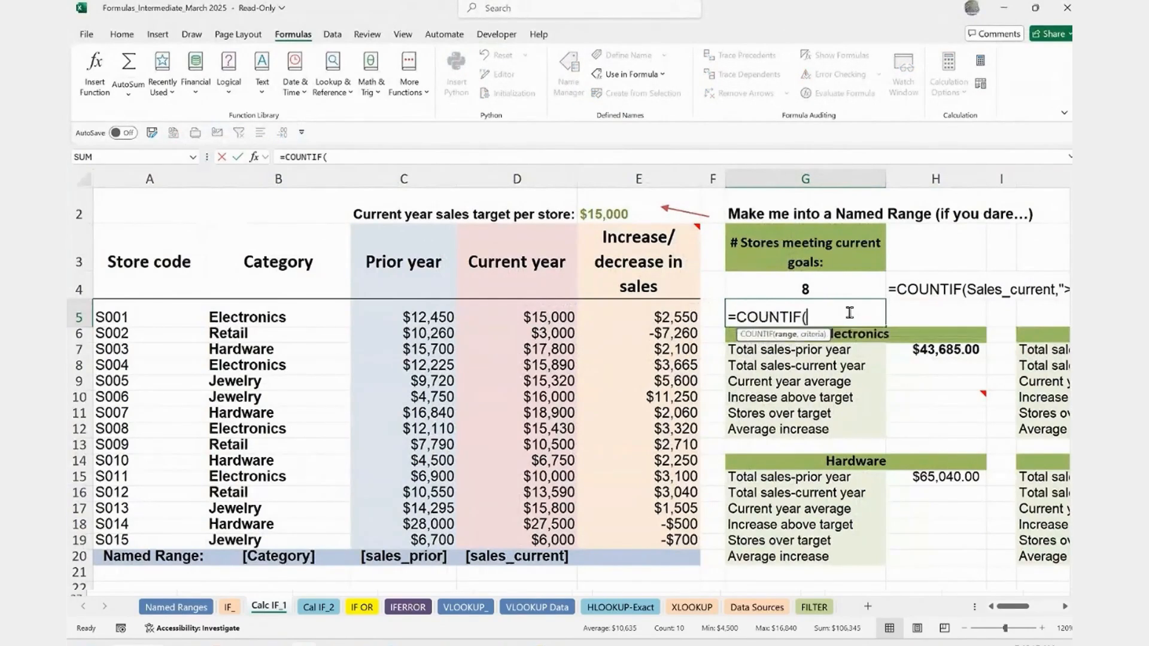
type("cat")
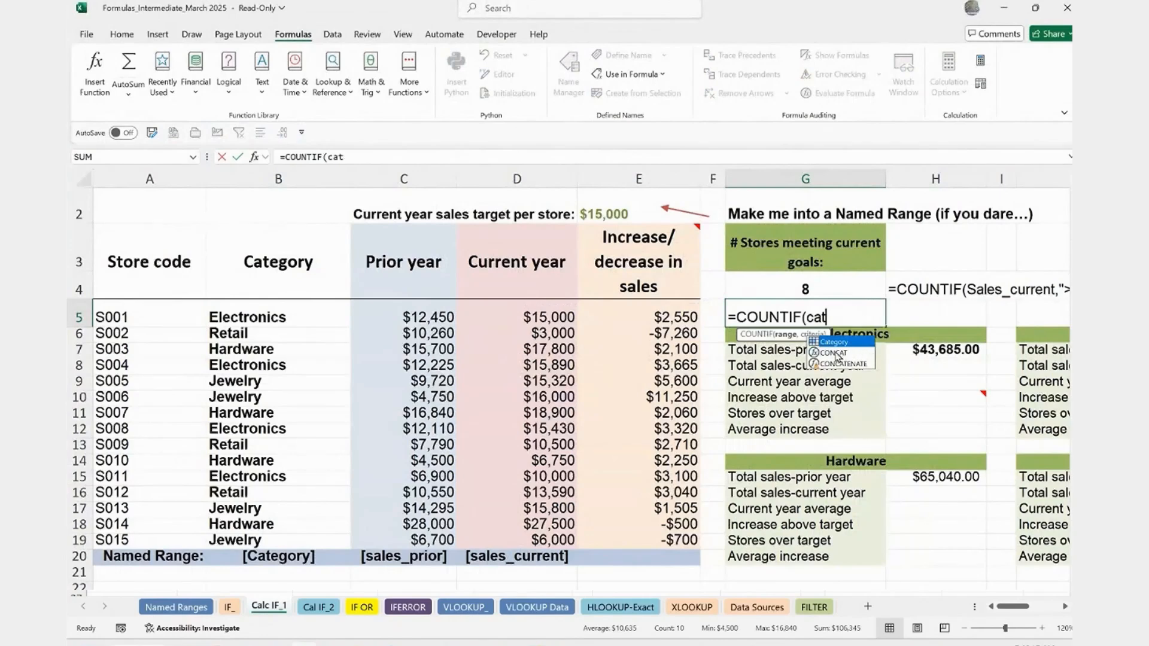
key("Tab")
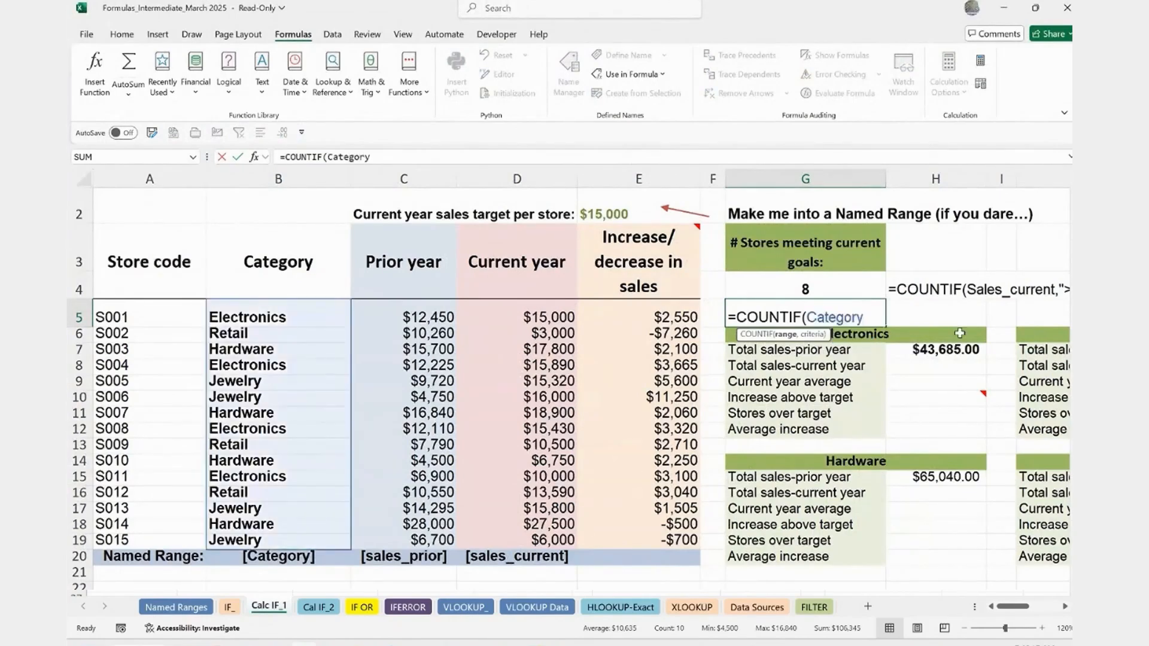
type(",\">15000")
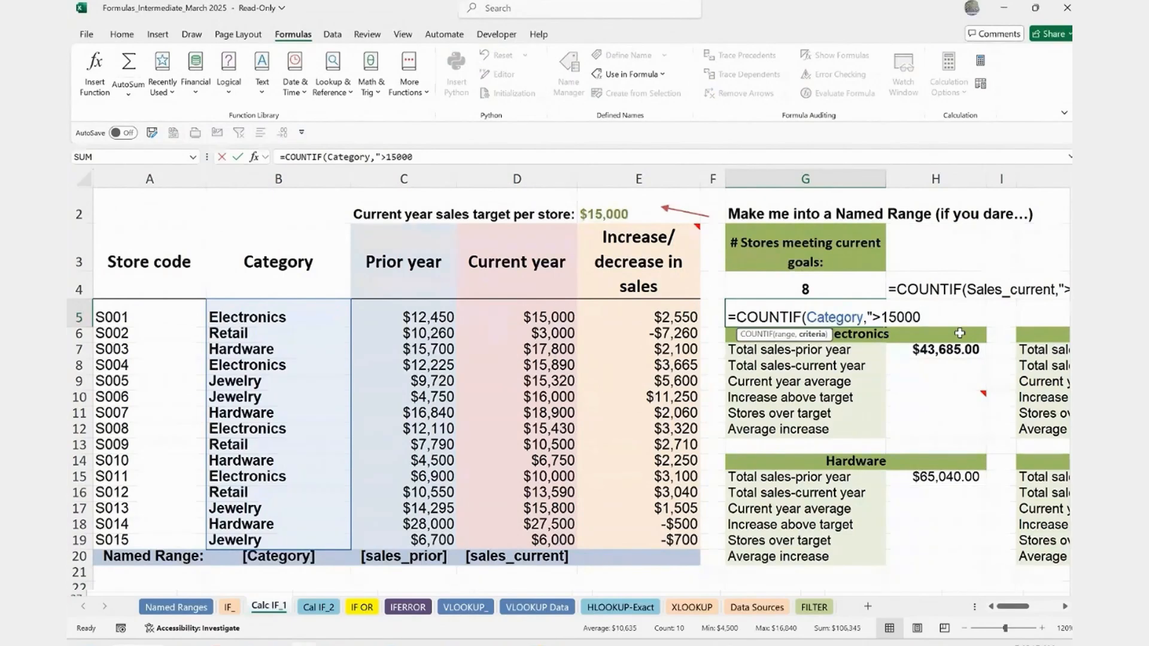
type("\")")
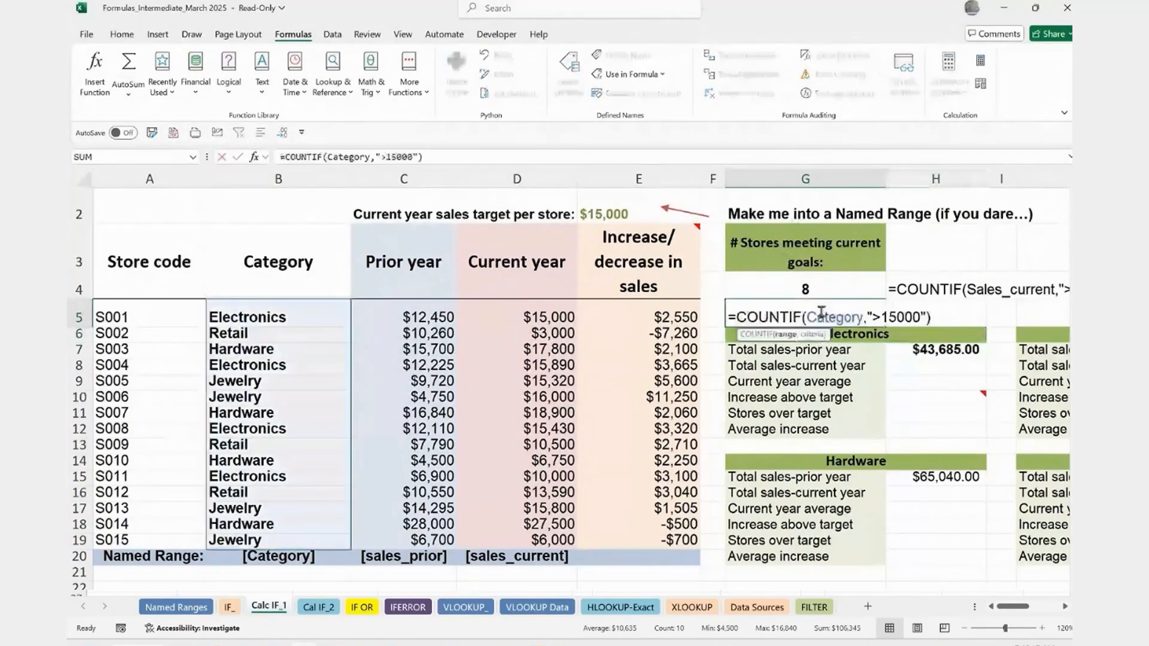
Step: Replace Category with the Sales_current range in the G5 COUNTIF formula and commit it
left_click_drag(863, 317, 812, 323)
type("sales")
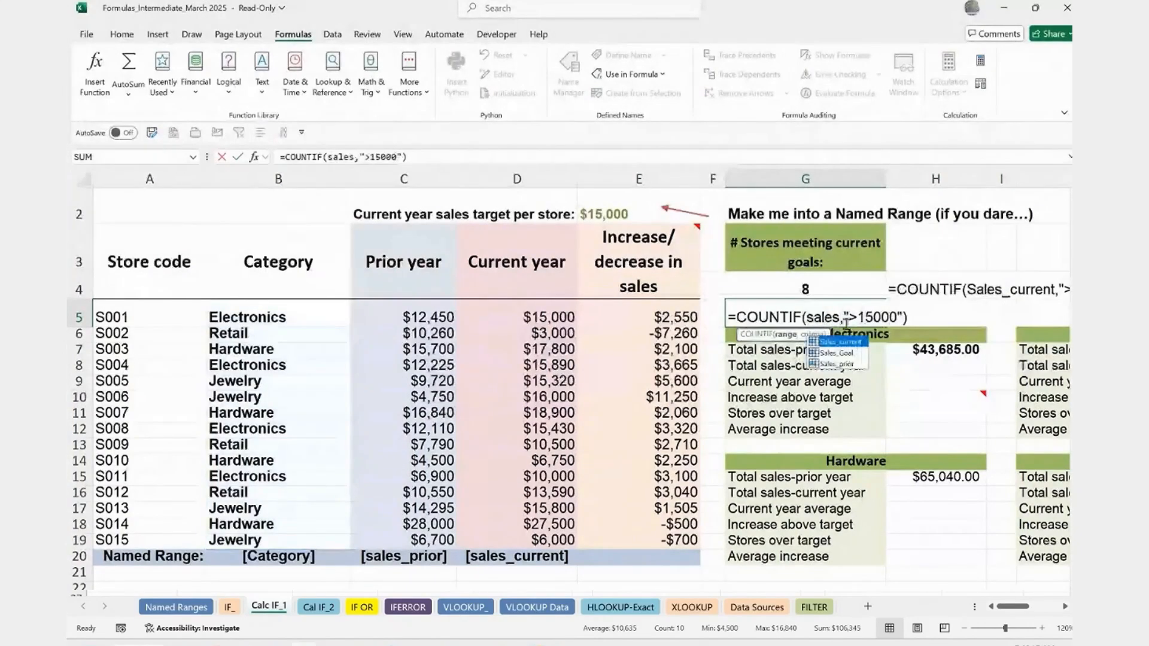
key("Tab")
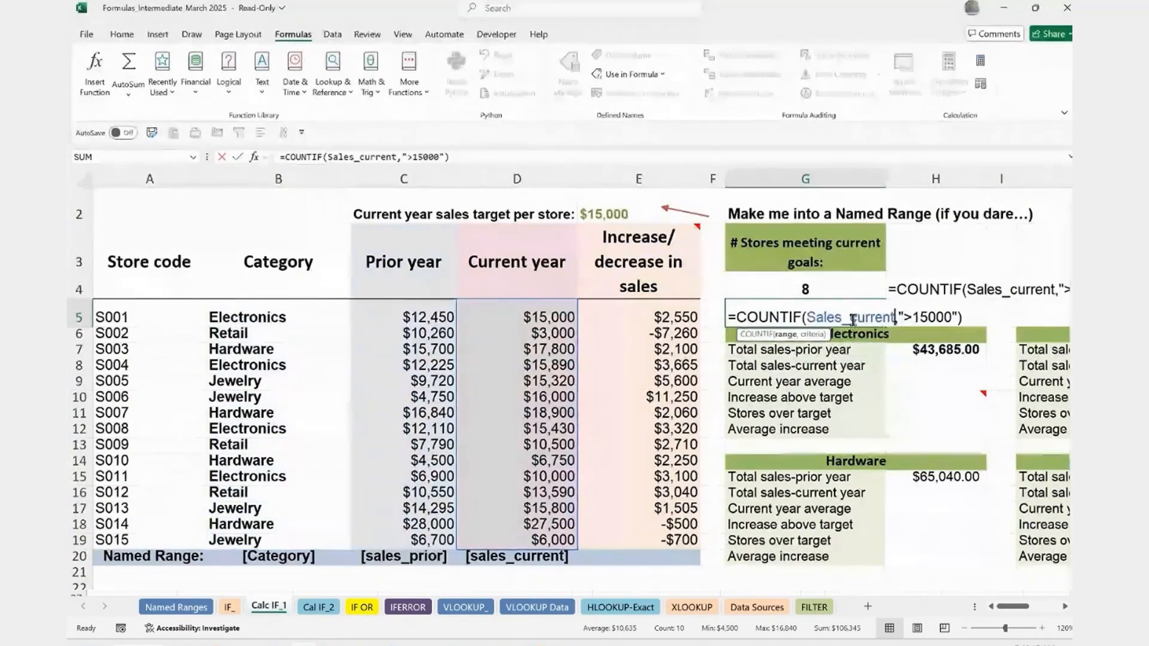
key("ctrl+Return")
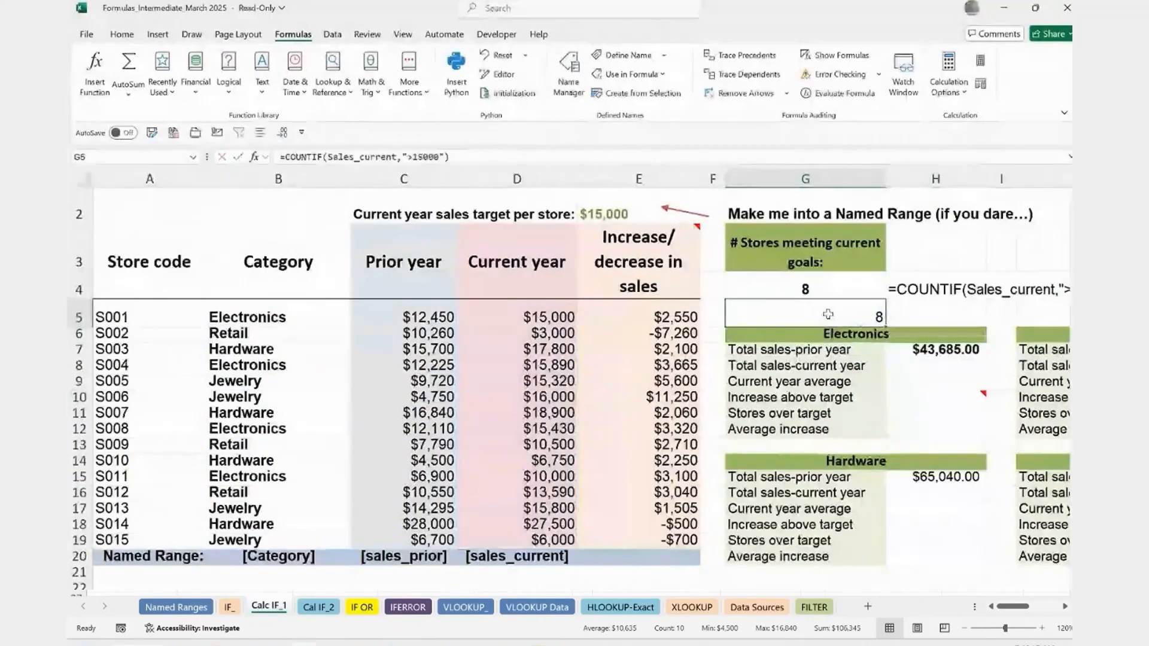
Step: Set store S001's prior-year sales in C5 to 20000 and change the G5 COUNTIF range to Sales_prior
left_click_drag(413, 316, 417, 541)
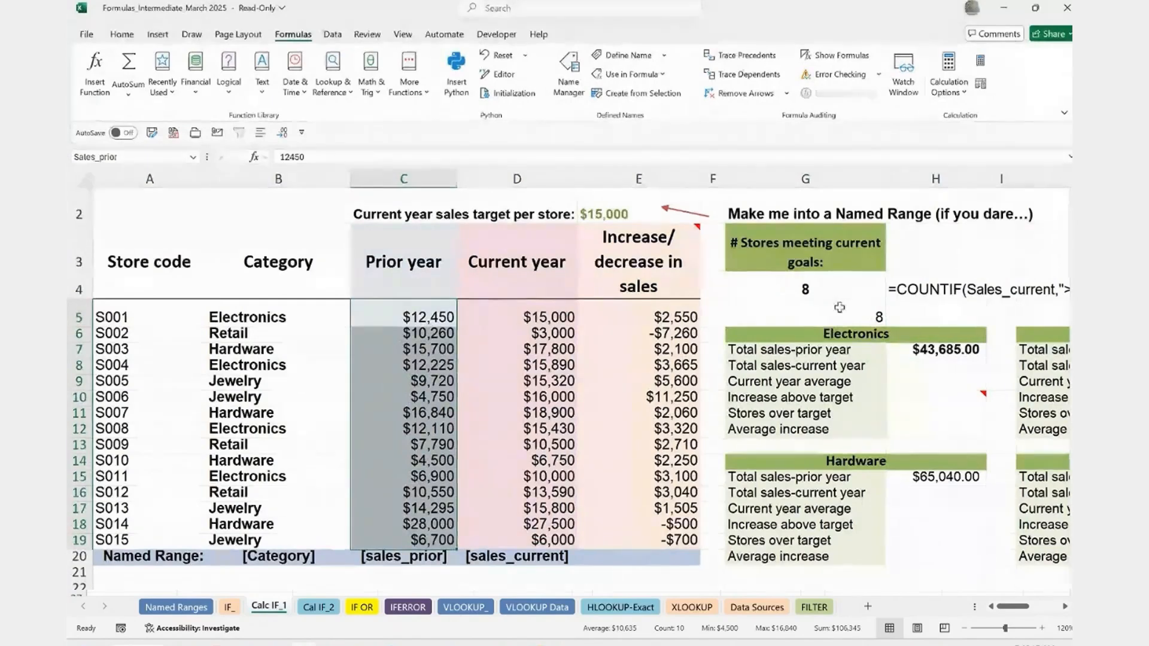
left_click(404, 317)
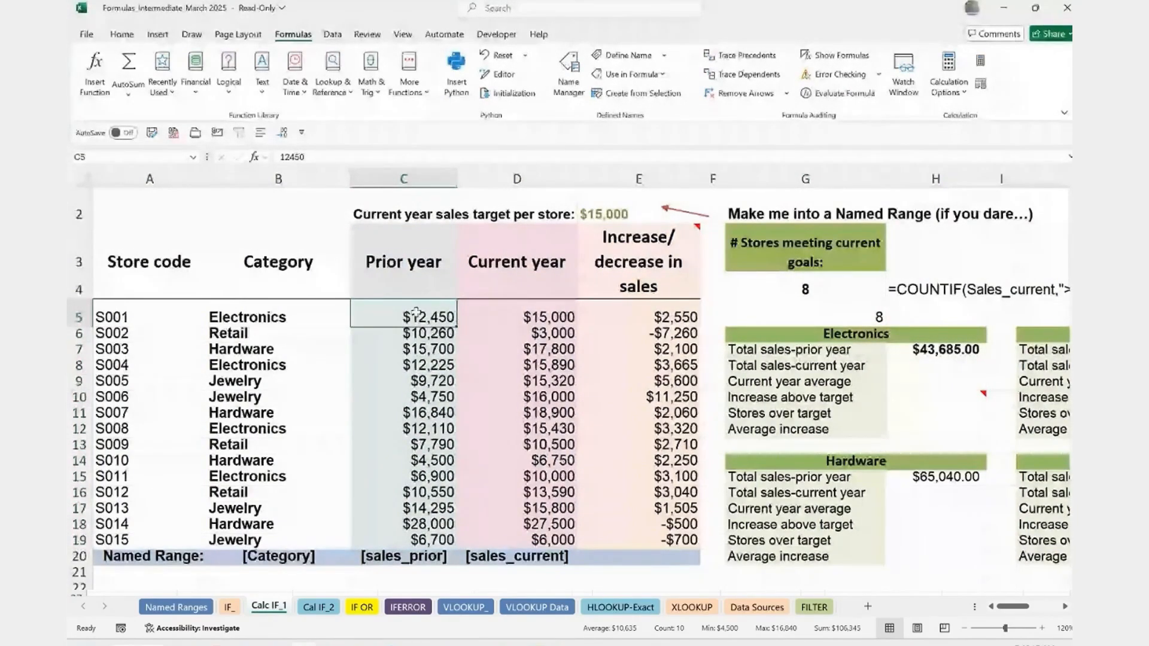
type("20000")
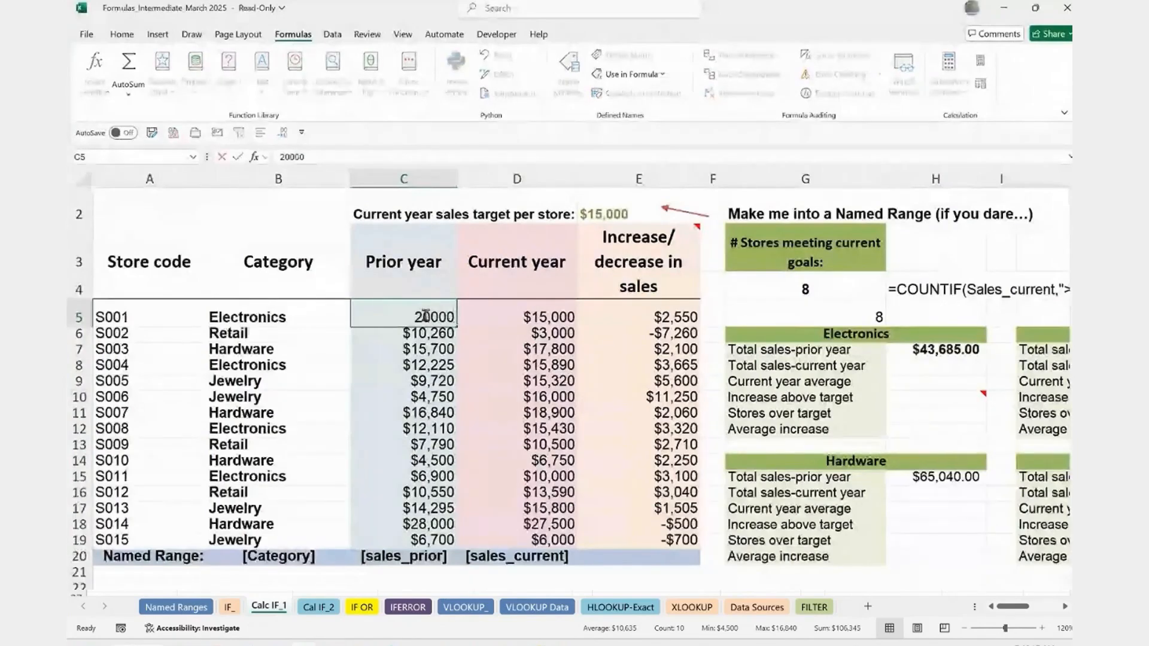
left_click(777, 321)
double_click(778, 322)
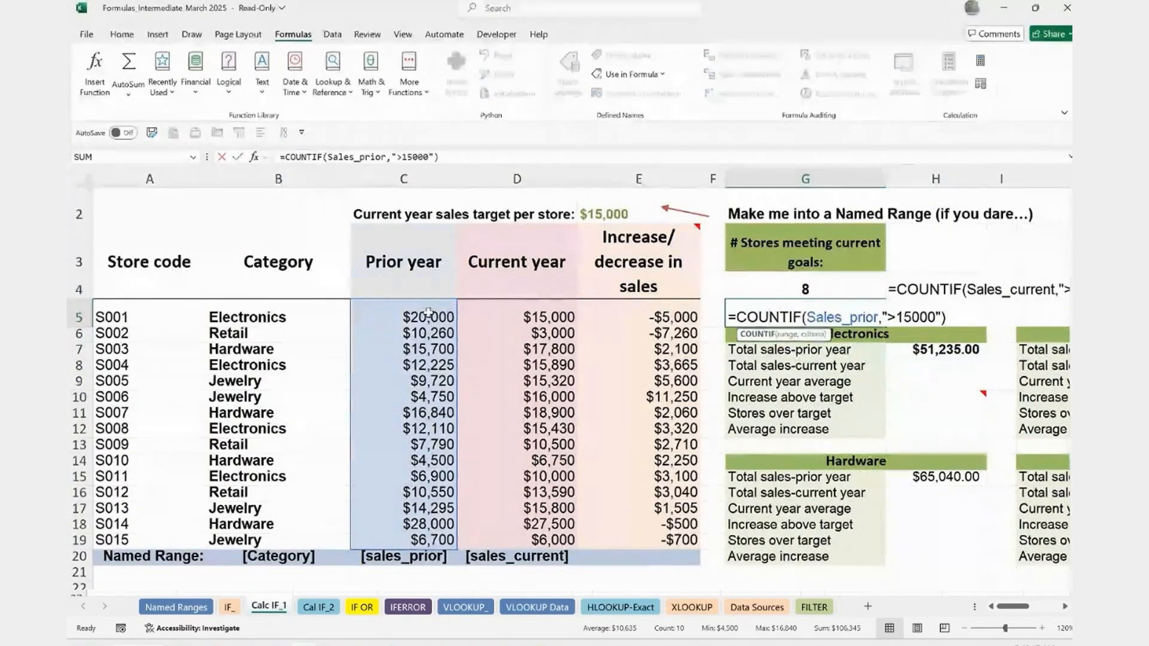
Step: Examine the COUNTIF formula in G4 and check the prior-year sales above $15,000 in C5, C7, C11 and C18
left_click(829, 290)
double_click(830, 290)
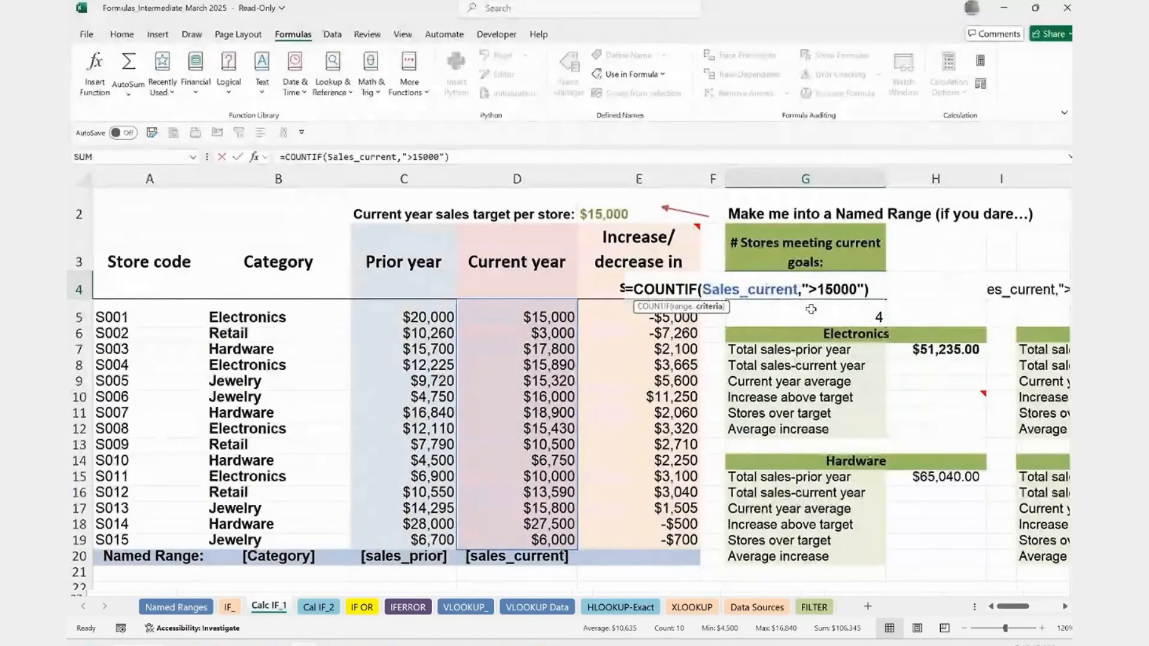
key("Escape")
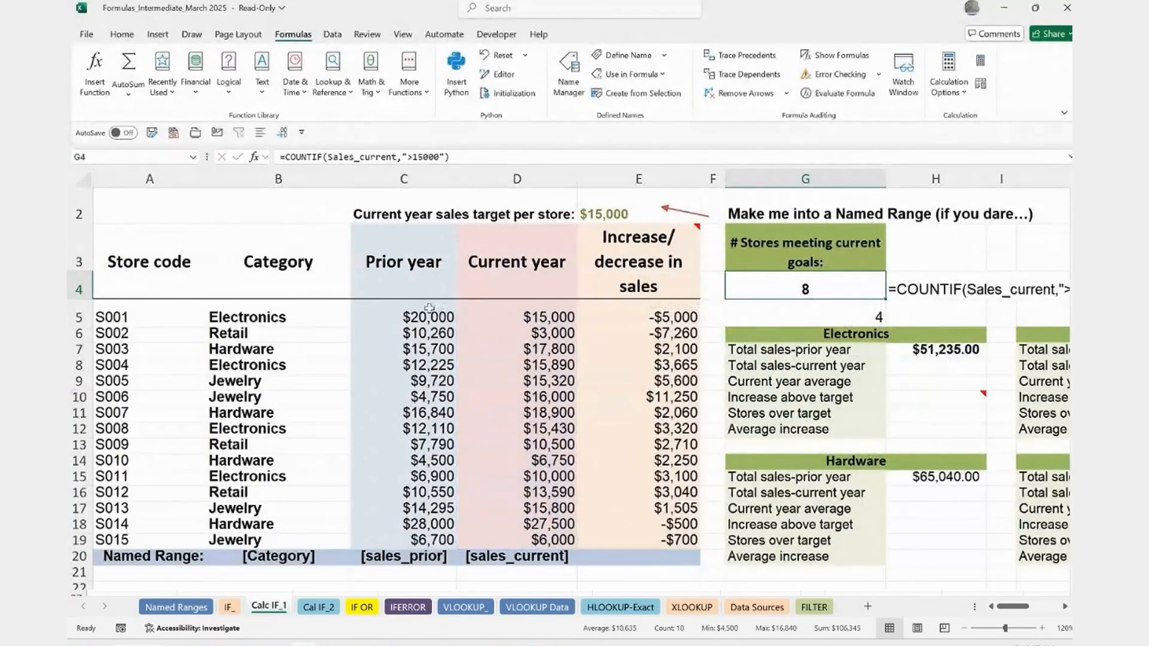
left_click(420, 317)
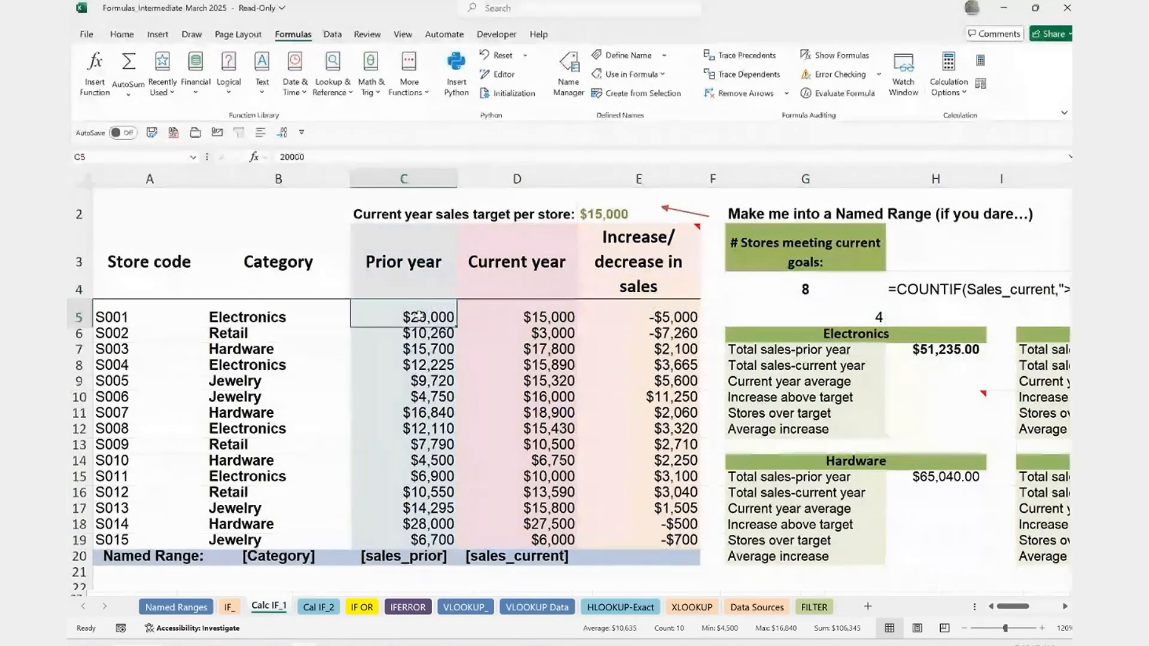
left_click(422, 349)
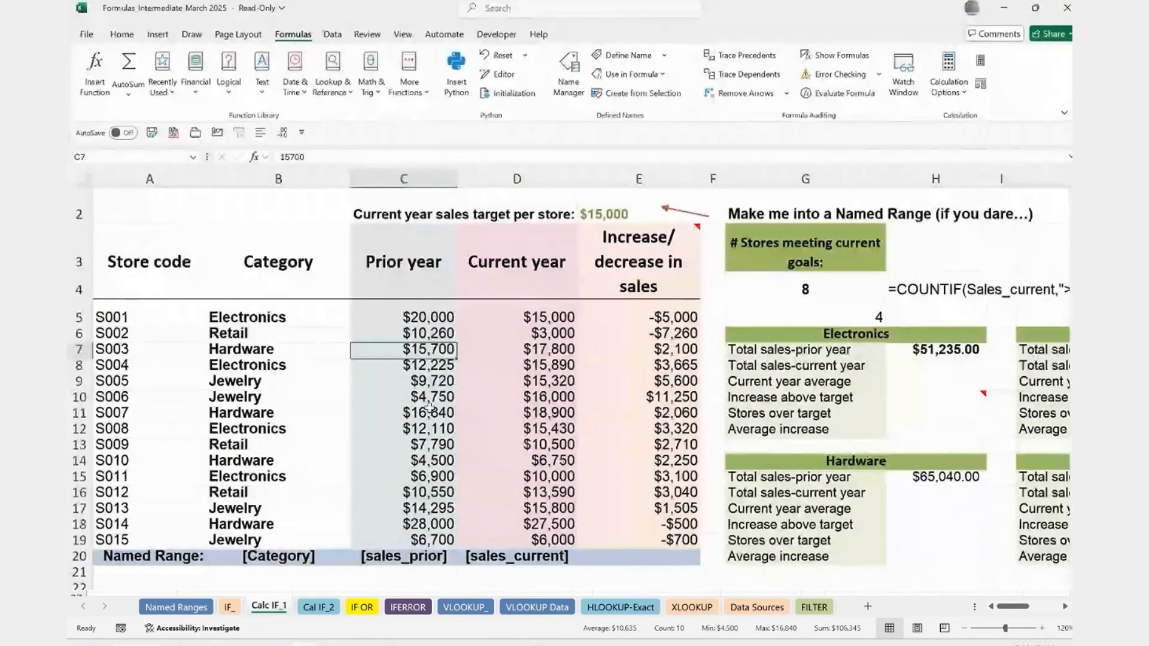
left_click(429, 412)
left_click(425, 525)
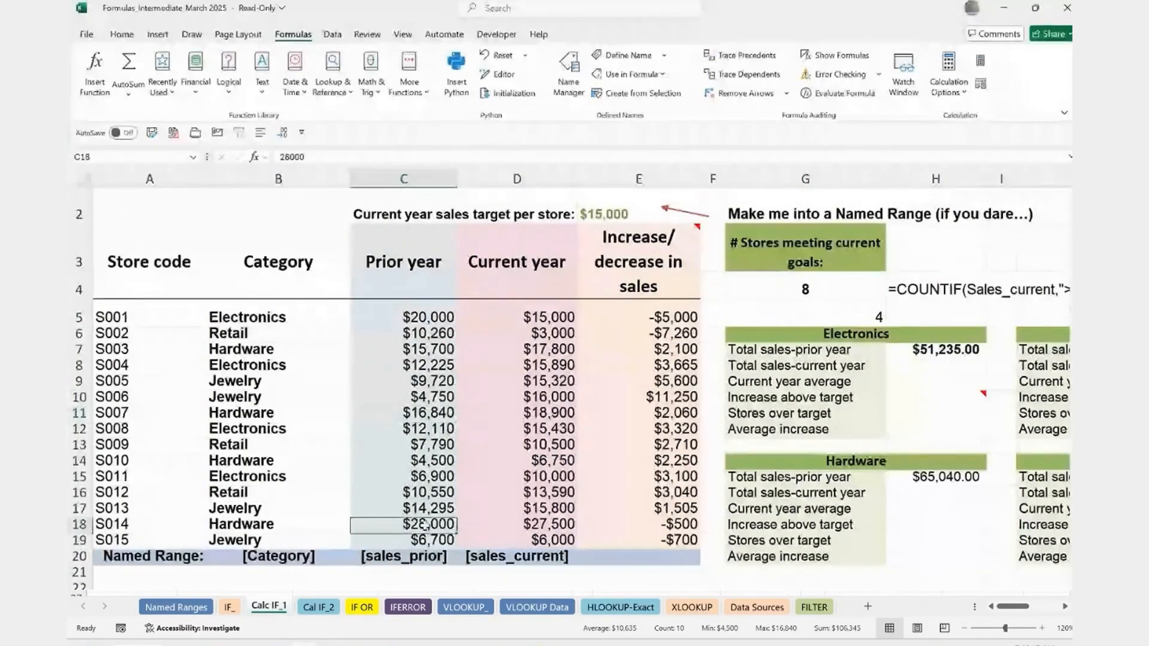
Step: Examine the COUNTIF formula in G4 and check the current-year sales in column D against the $15,000 target
double_click(822, 282)
key("Escape")
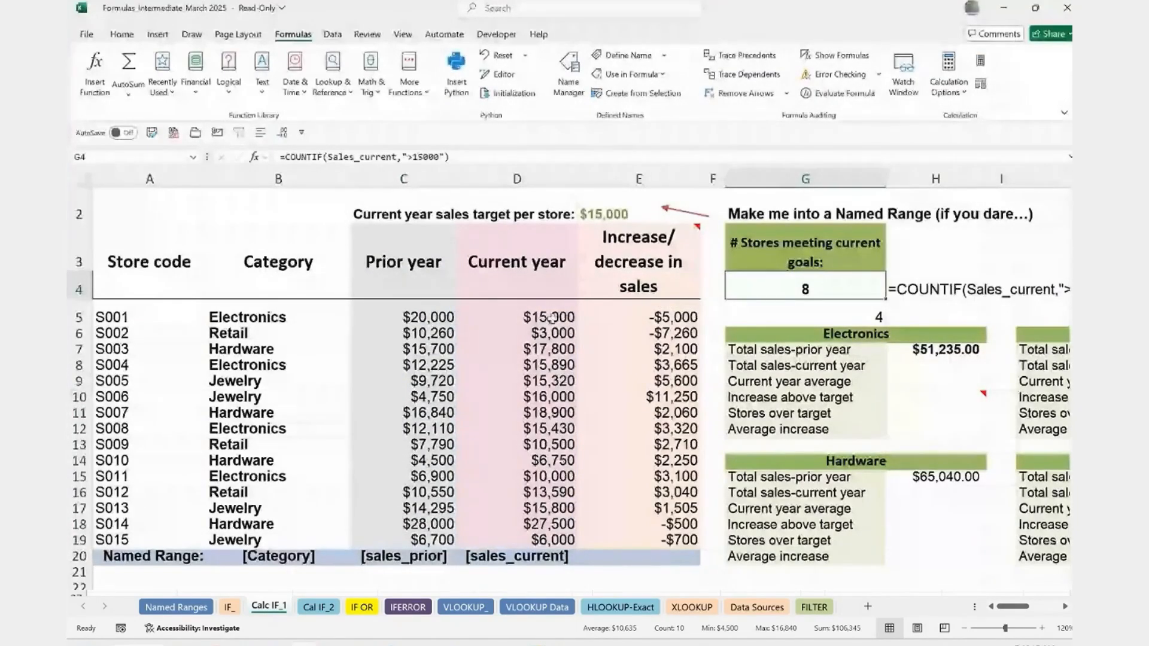
left_click(551, 318)
left_click(549, 352)
left_click(556, 368)
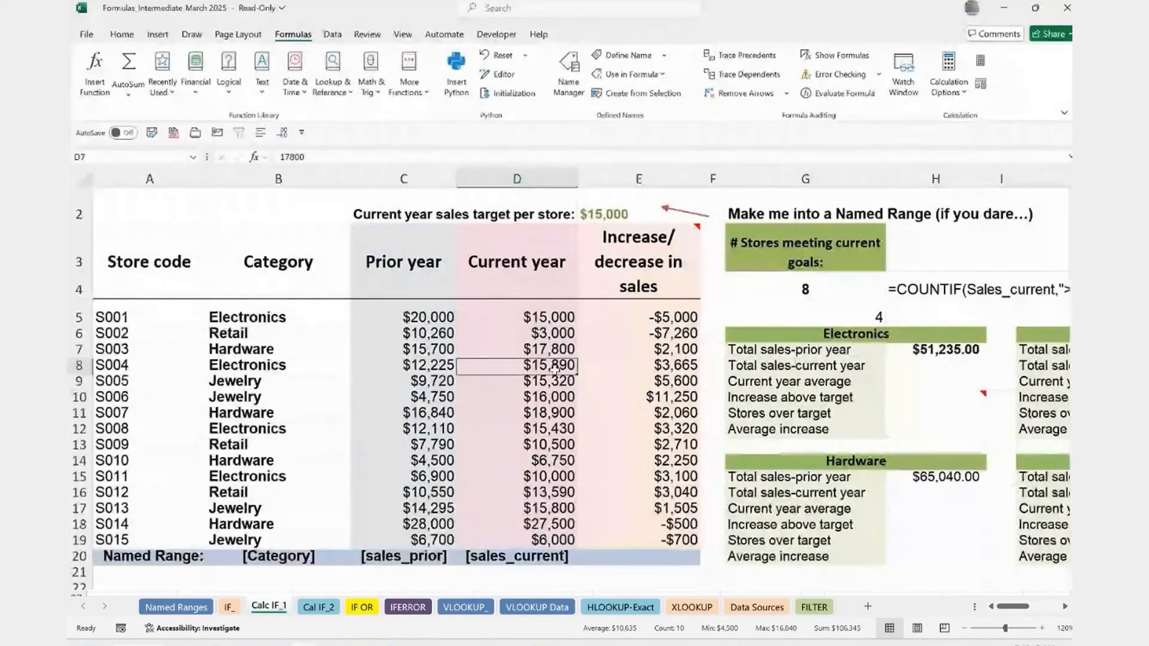
left_click(554, 383)
left_click(551, 399)
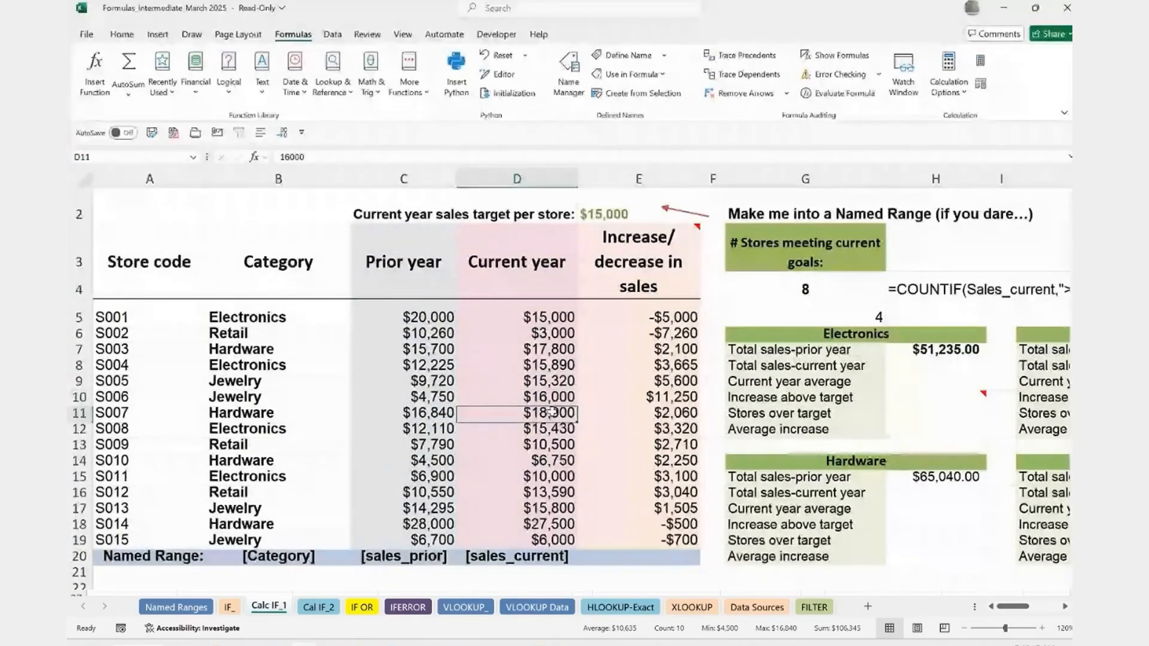
key("Return")
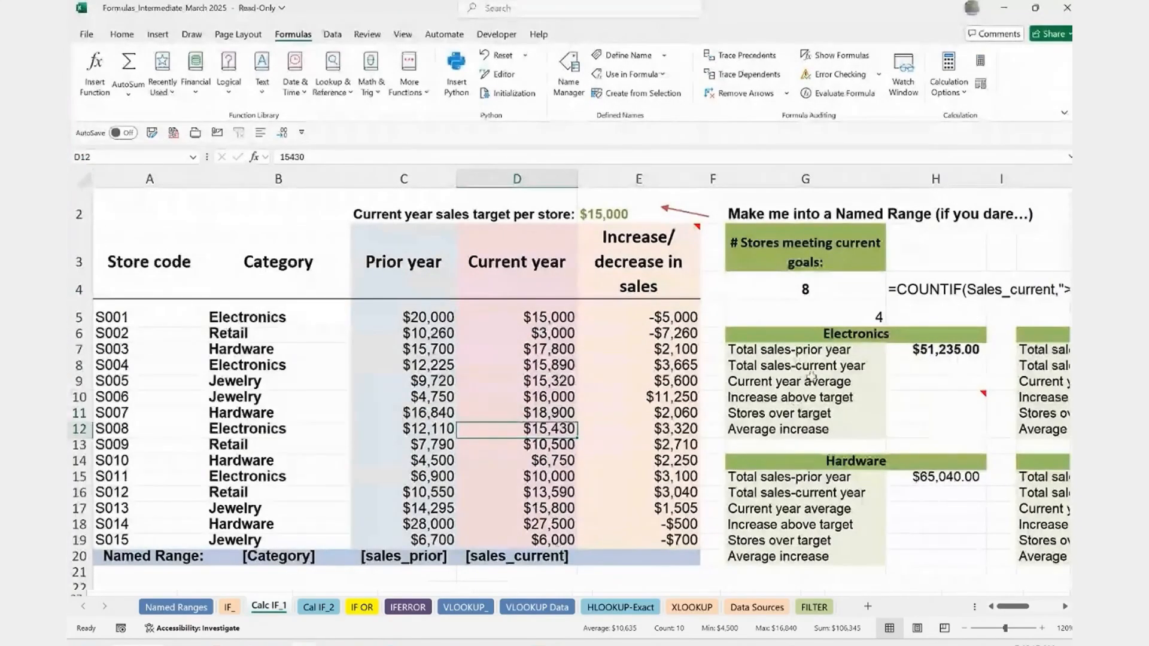
Step: Set store S002's current-year sales in D6 to 30000
left_click(536, 333)
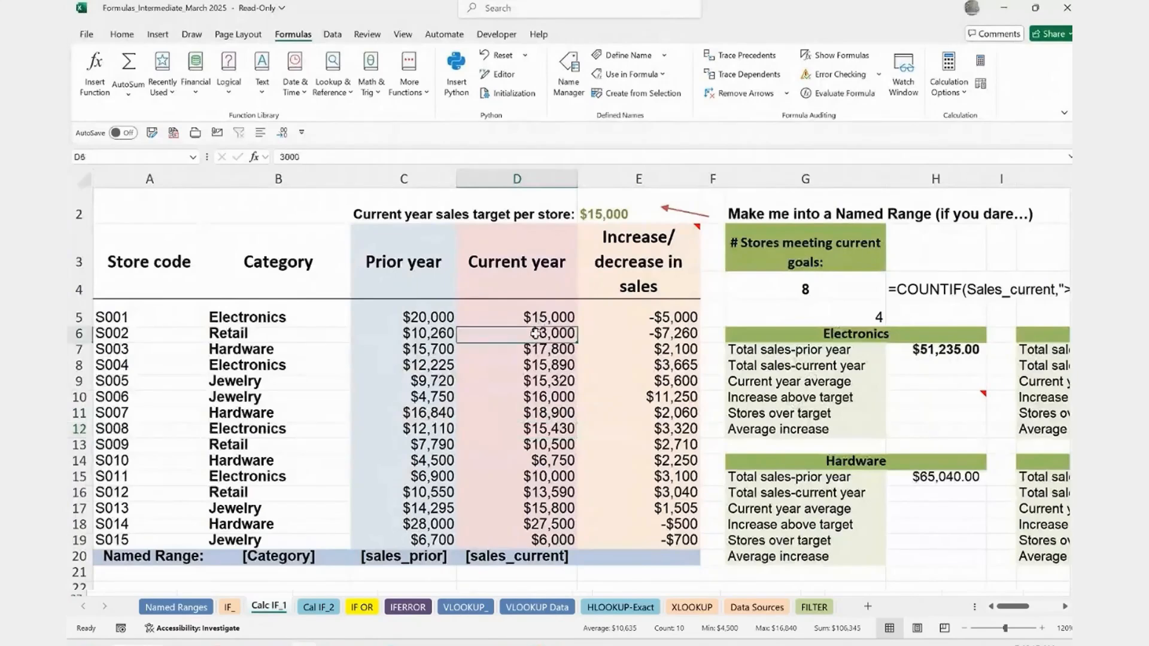
type("30000")
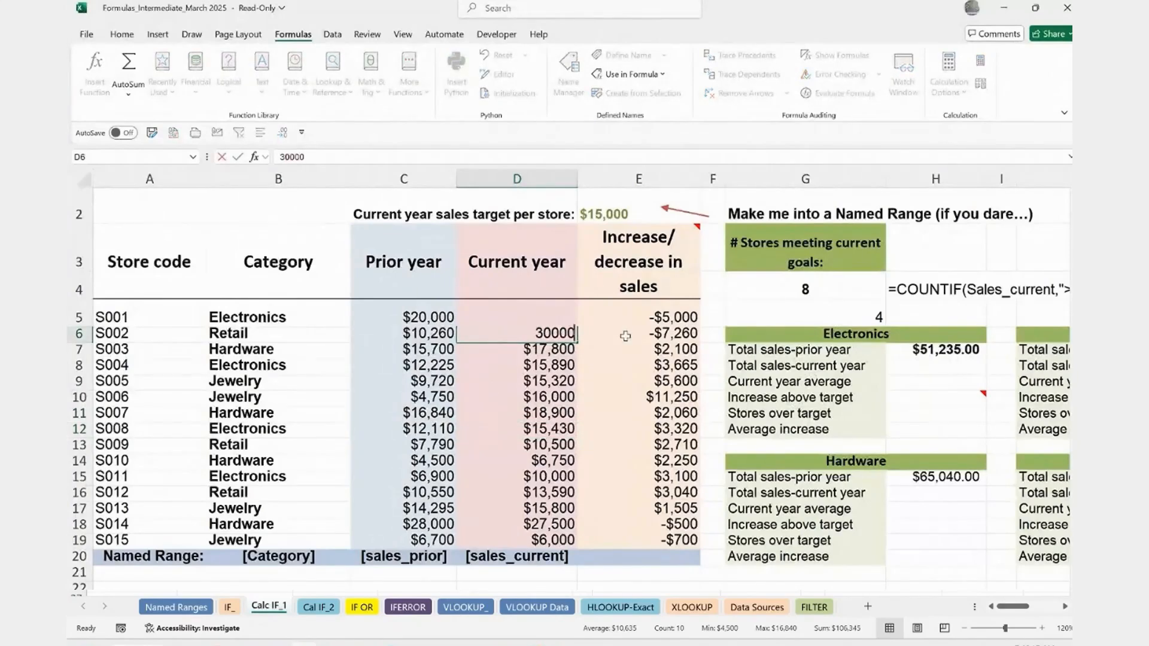
key("Return")
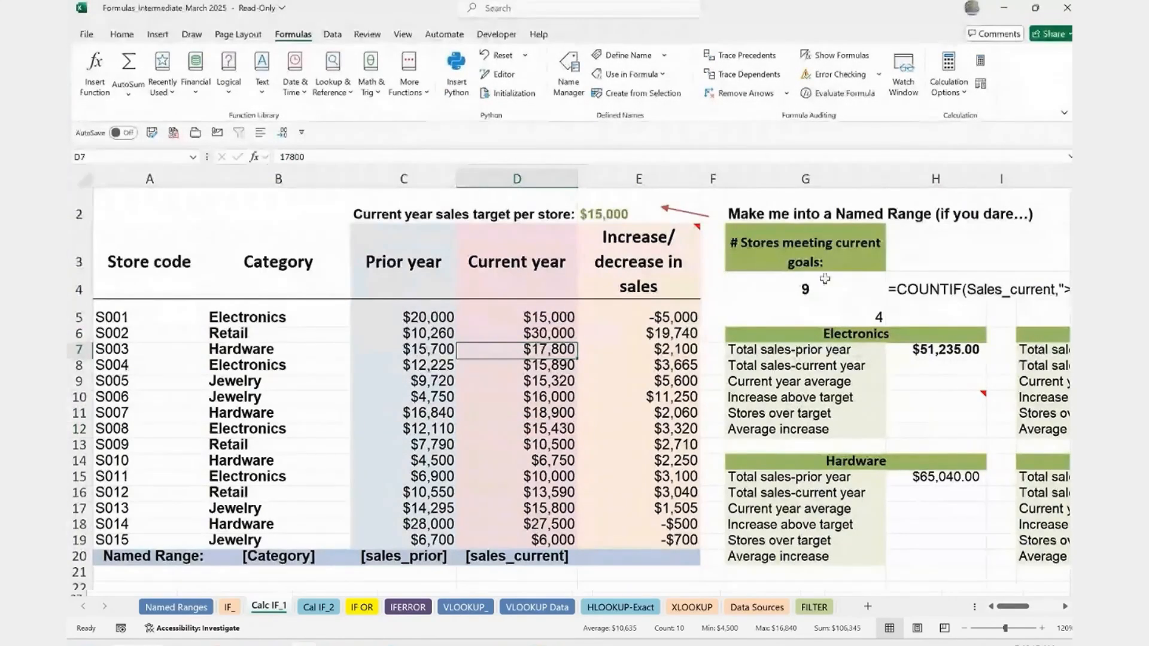
Step: Inspect the Sales_current range argument in the G4 COUNTIF formula, leaving the formula as it is
scroll(582, 390, "right", 1)
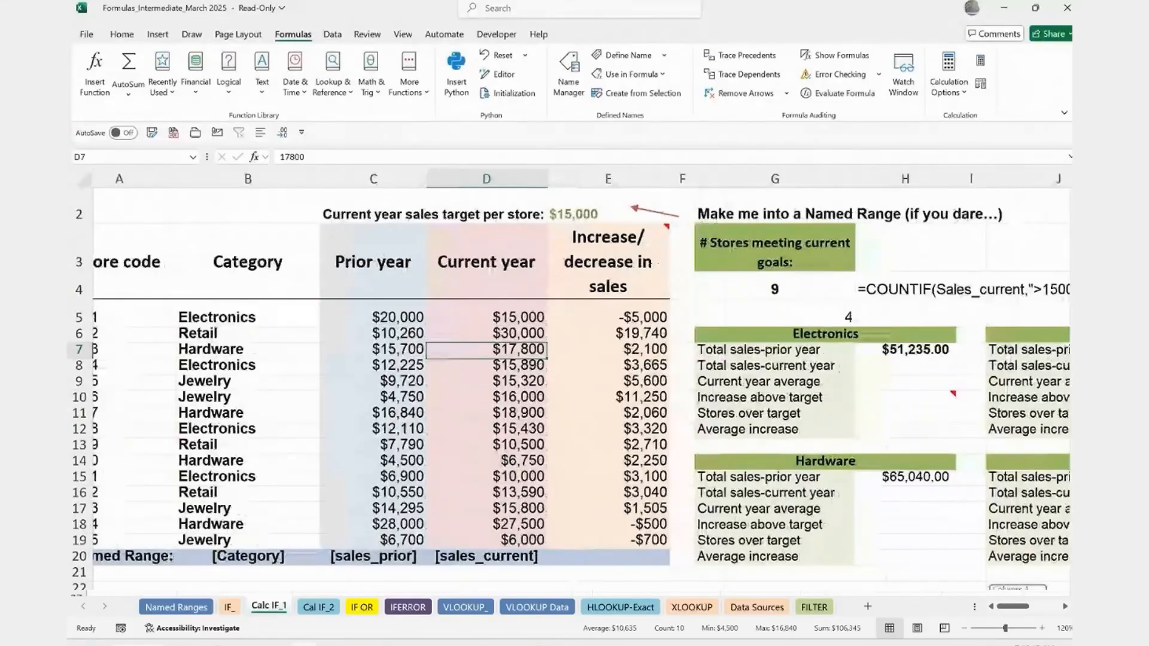
scroll(582, 383, "right", 3)
double_click(629, 289)
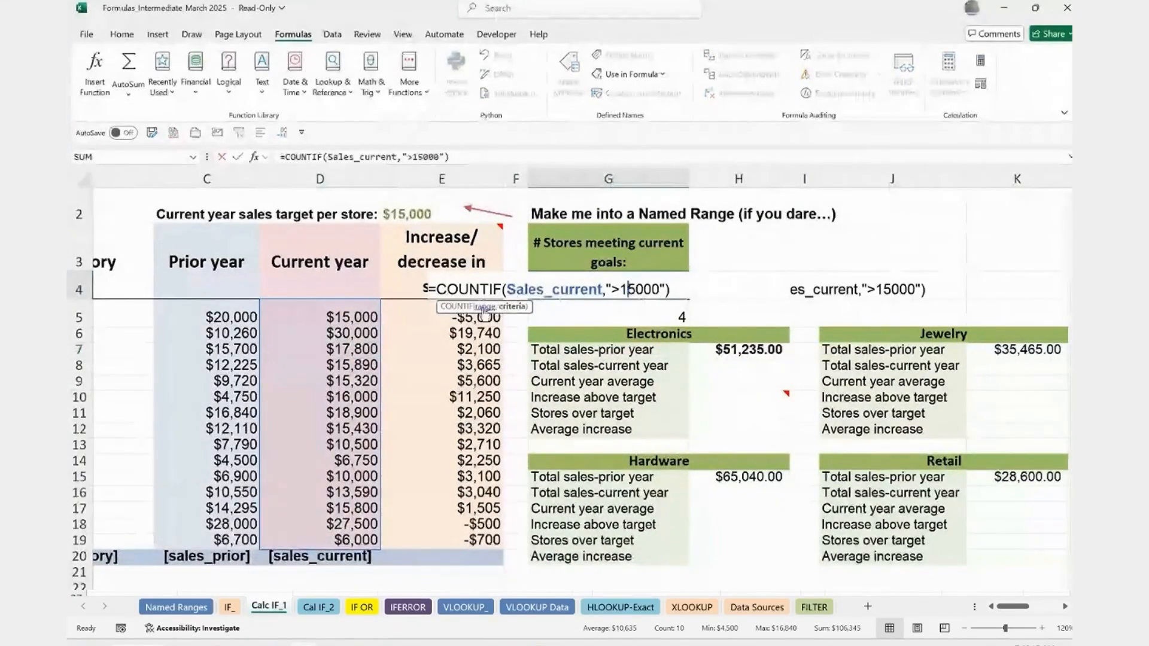
double_click(541, 291)
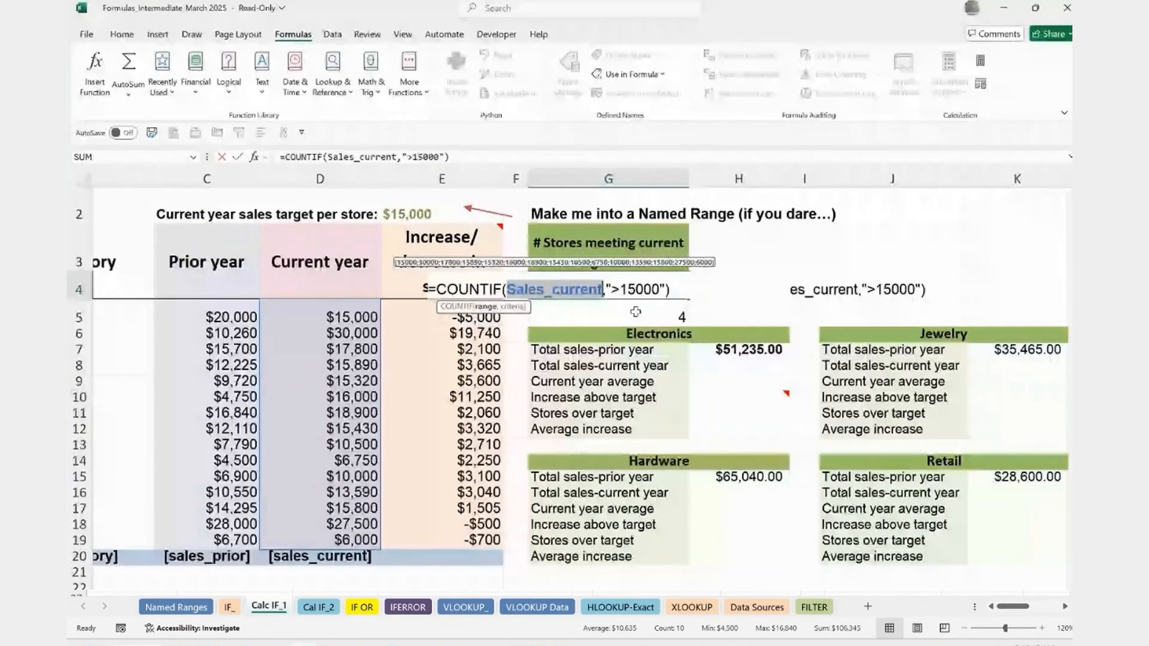
key("Escape")
left_click_drag(1020, 606, 1012, 606)
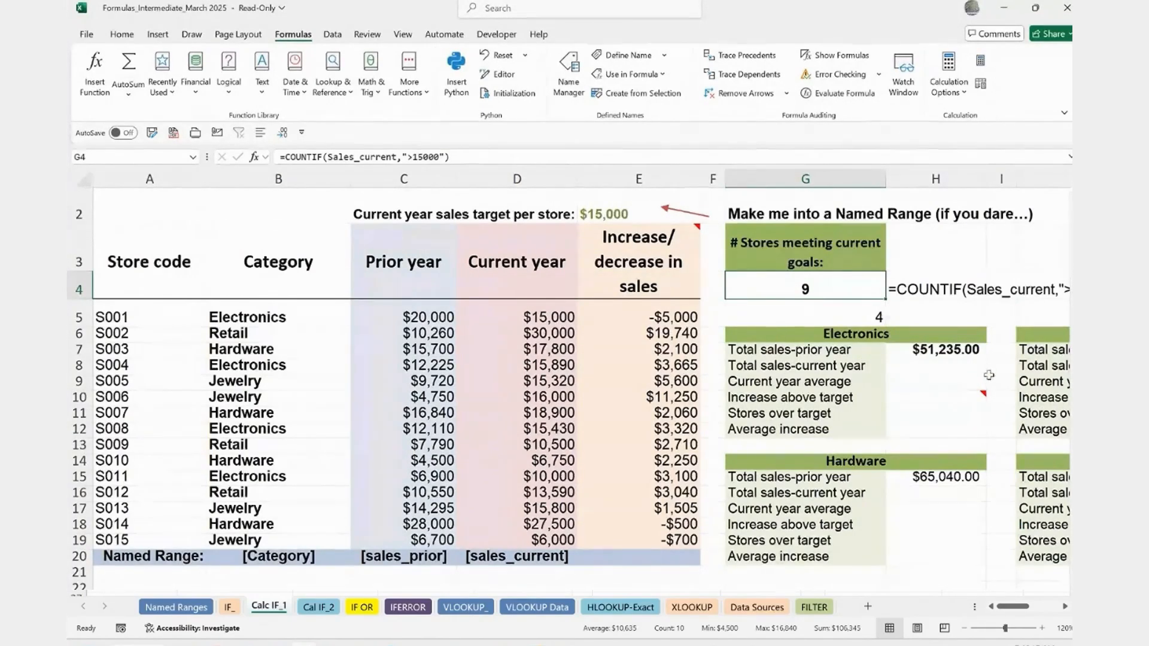
Step: Examine the Electronics block heading and highlight the Electronics stores' categories with their prior-year sales in rows 5, 8, 12 and 15
left_click(847, 335)
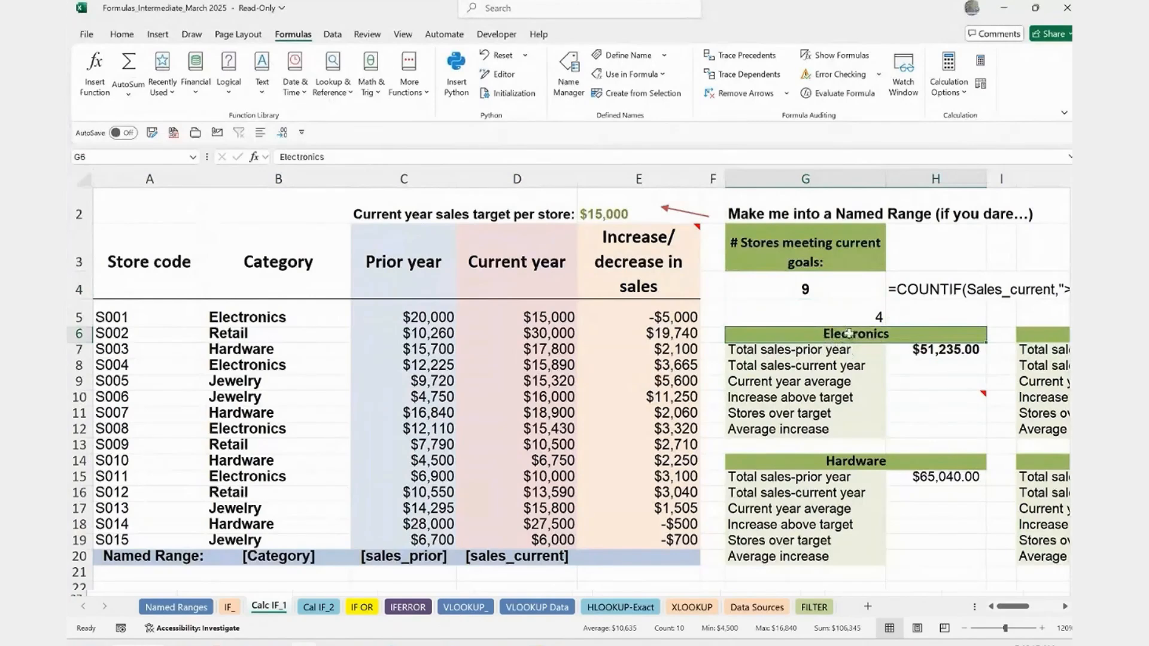
left_click_drag(248, 313, 252, 538)
left_click(252, 326)
left_click_drag(290, 316, 405, 310)
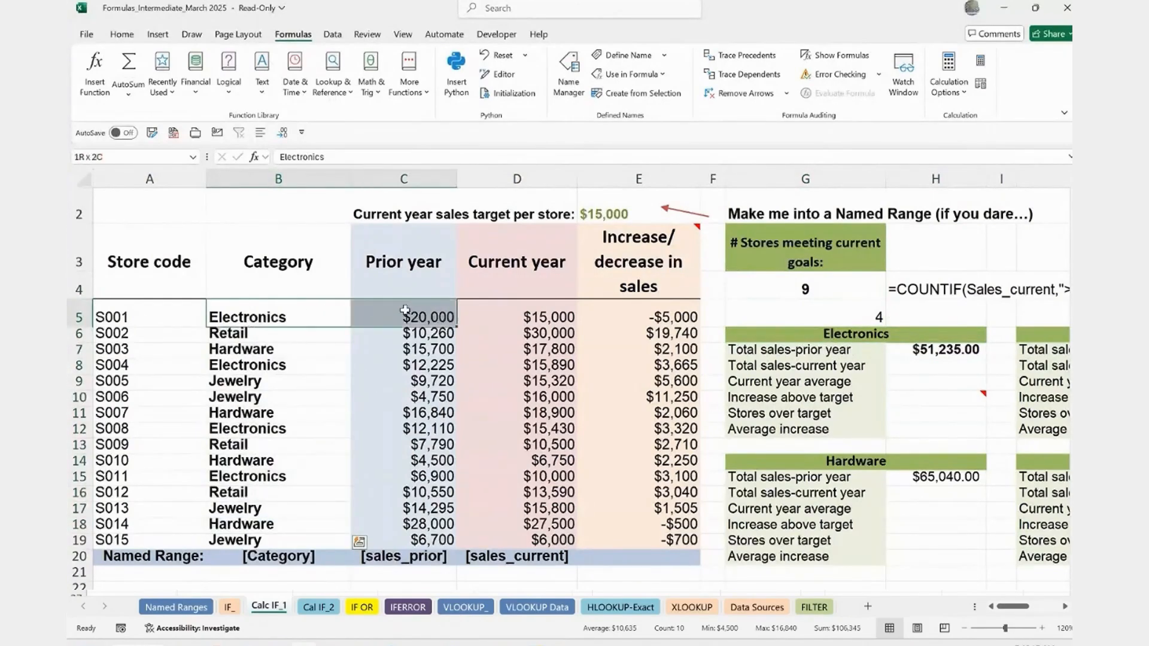
left_click_drag(275, 367, 395, 372)
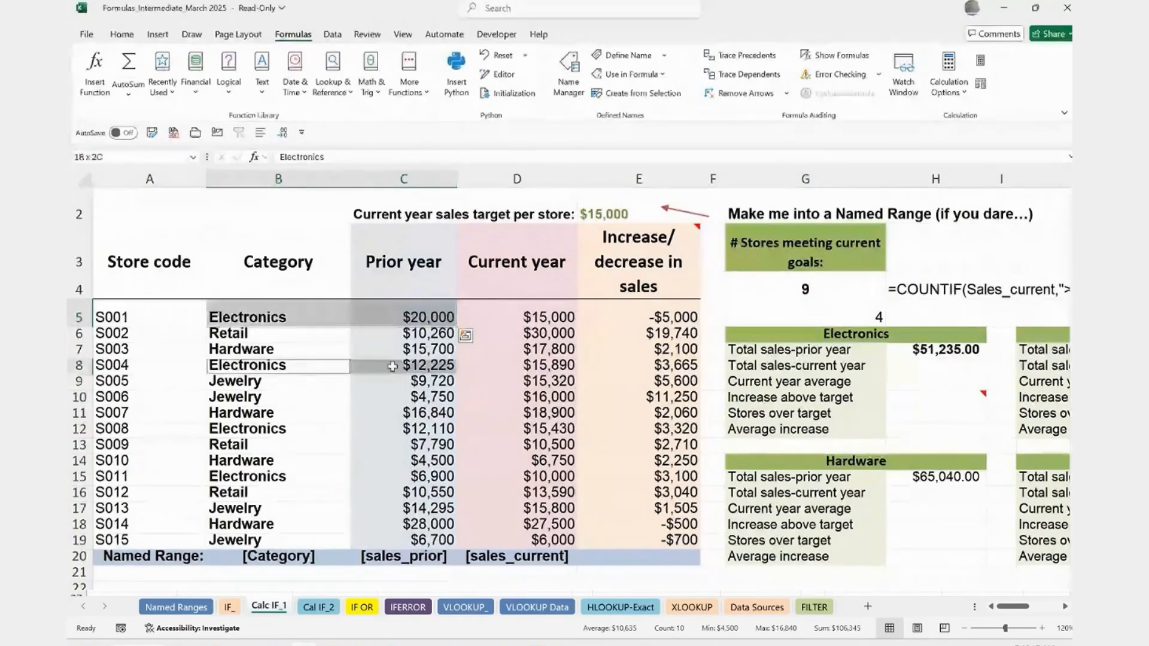
left_click_drag(275, 429, 419, 429)
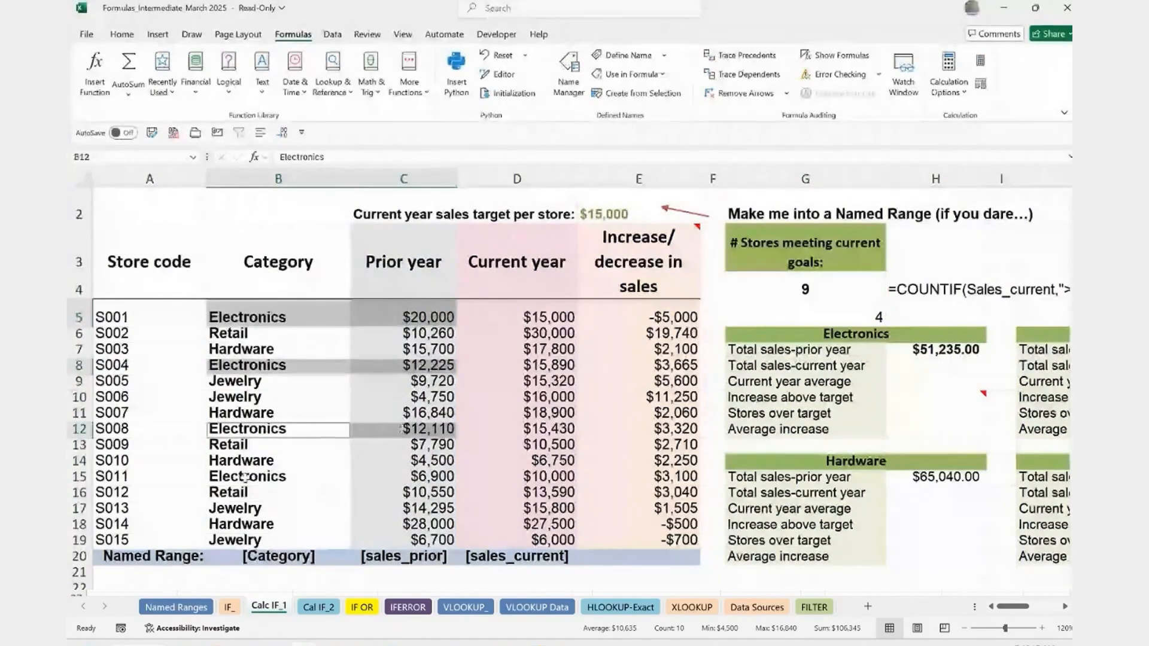
left_click_drag(275, 477, 419, 461)
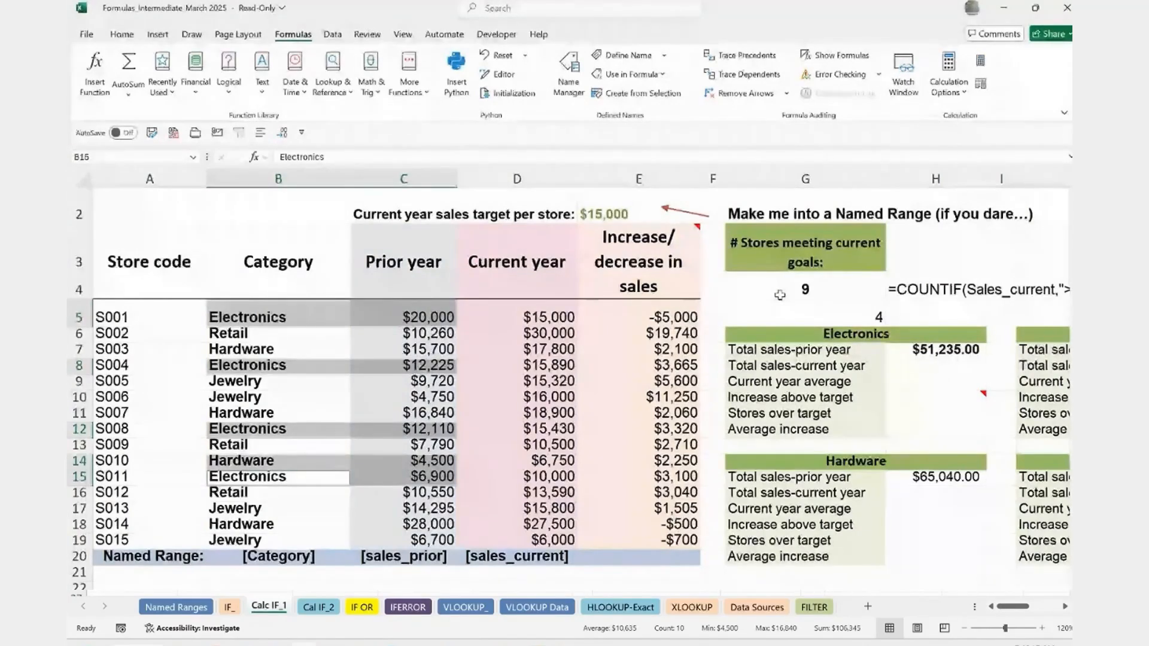
Step: Review the SUMIF formula in H7 and select the Electronics prior-year sales in C5, C8, C12 and C15
left_click(927, 350)
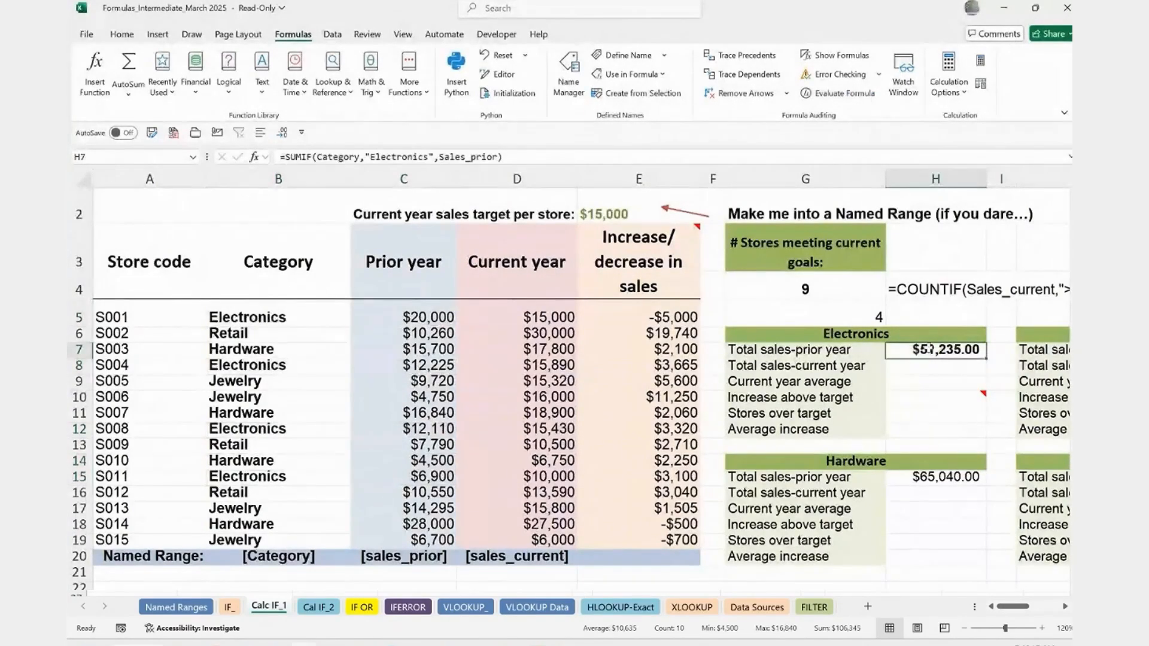
left_click(428, 318)
left_click(430, 365, "ctrl")
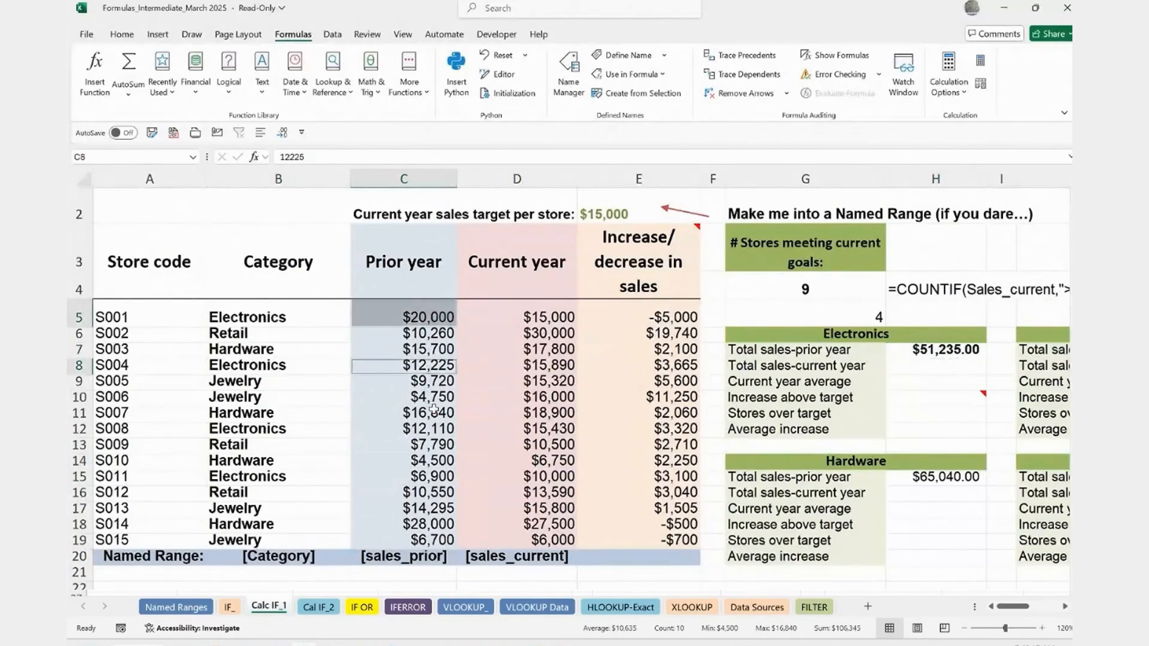
left_click(431, 429, "ctrl")
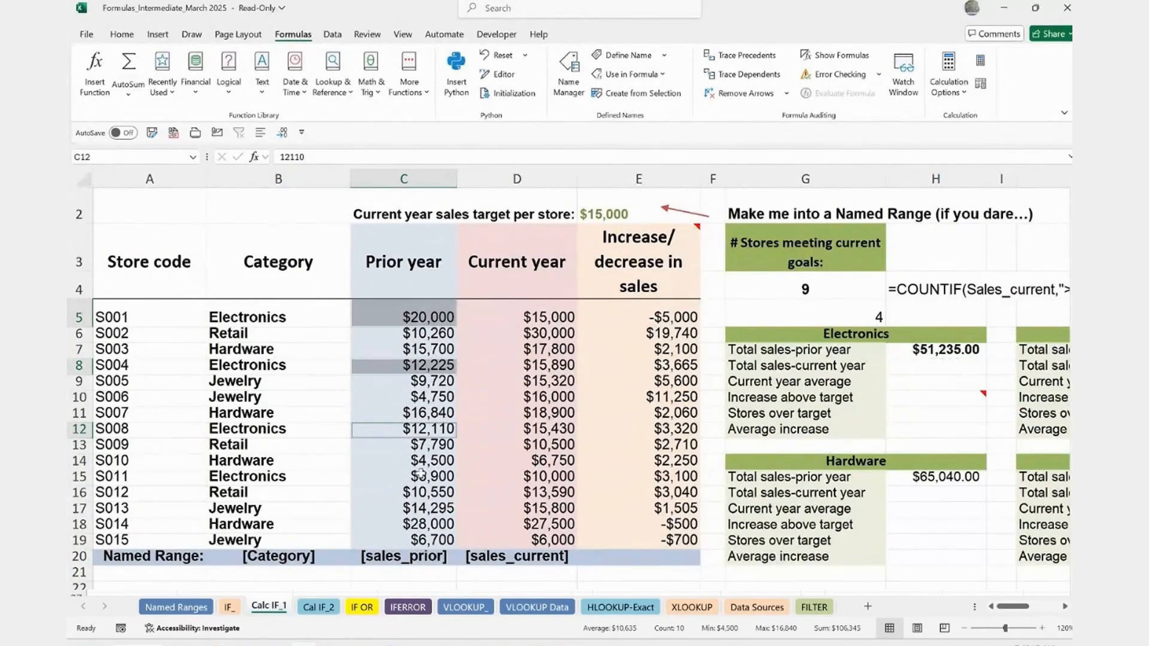
left_click(421, 476, "ctrl")
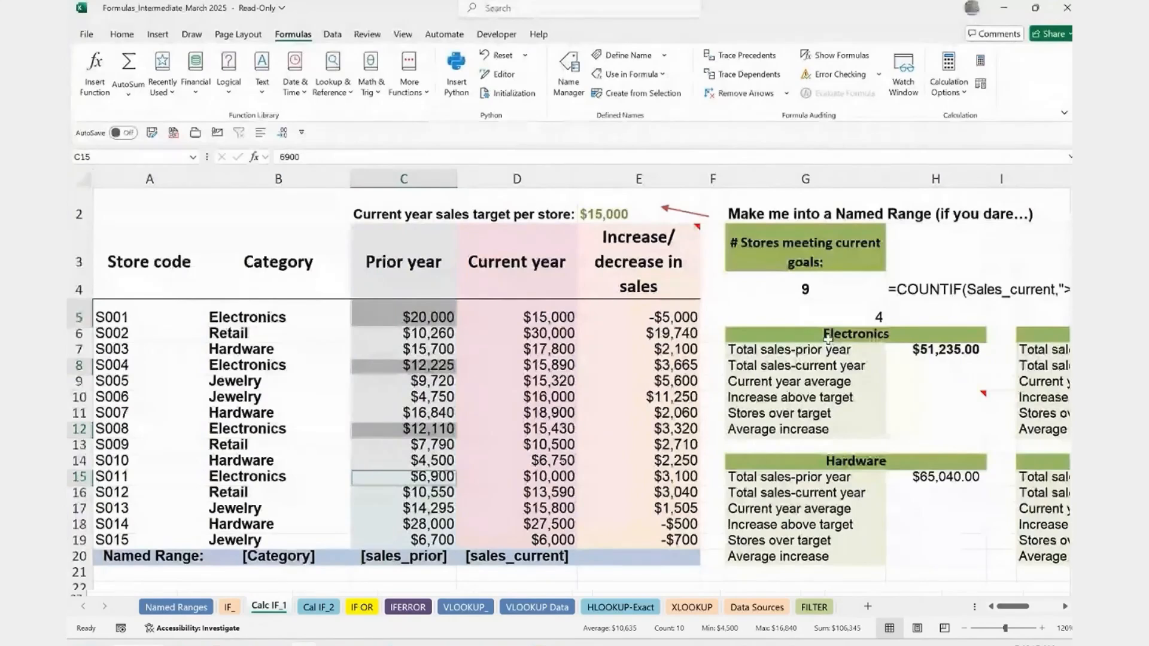
Step: Begin a SUMIF formula in H8 for Electronics' current-year total, with the Category named range as its range
left_click(914, 367)
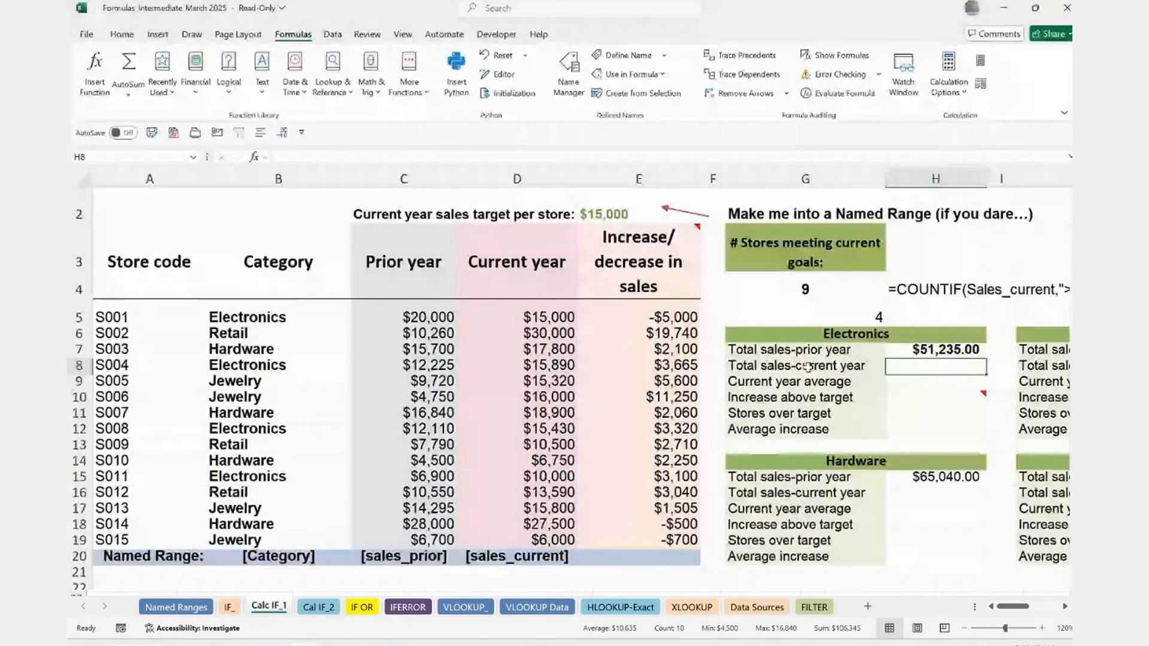
left_click_drag(539, 317, 551, 540)
left_click(931, 367)
type("=sumif")
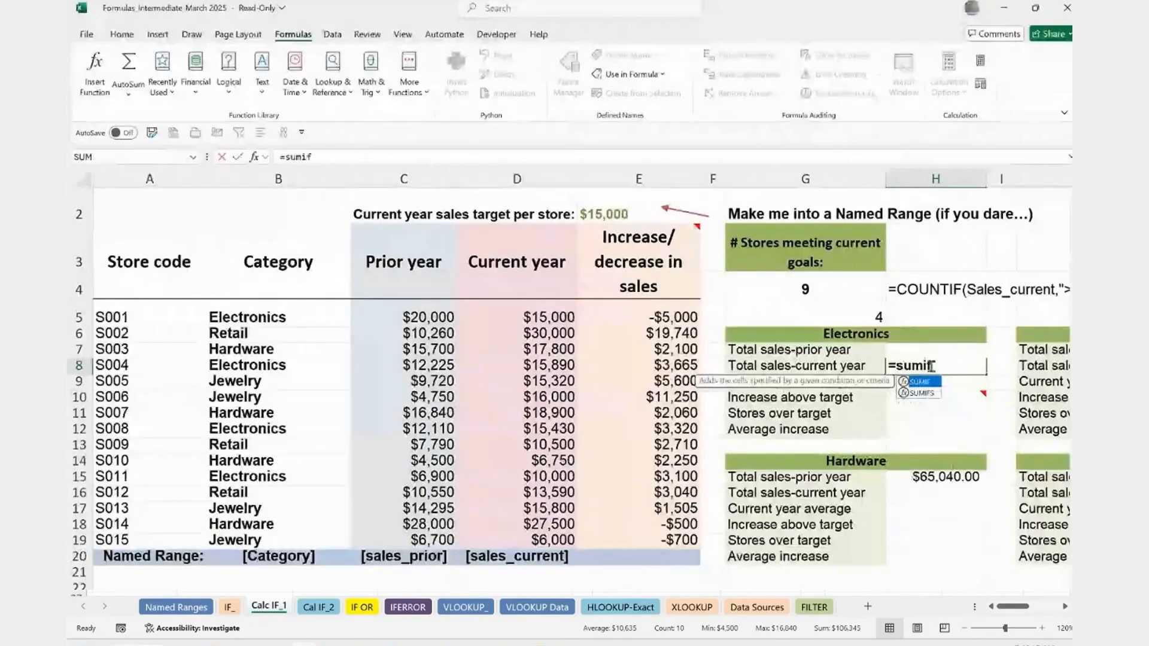
key("Tab")
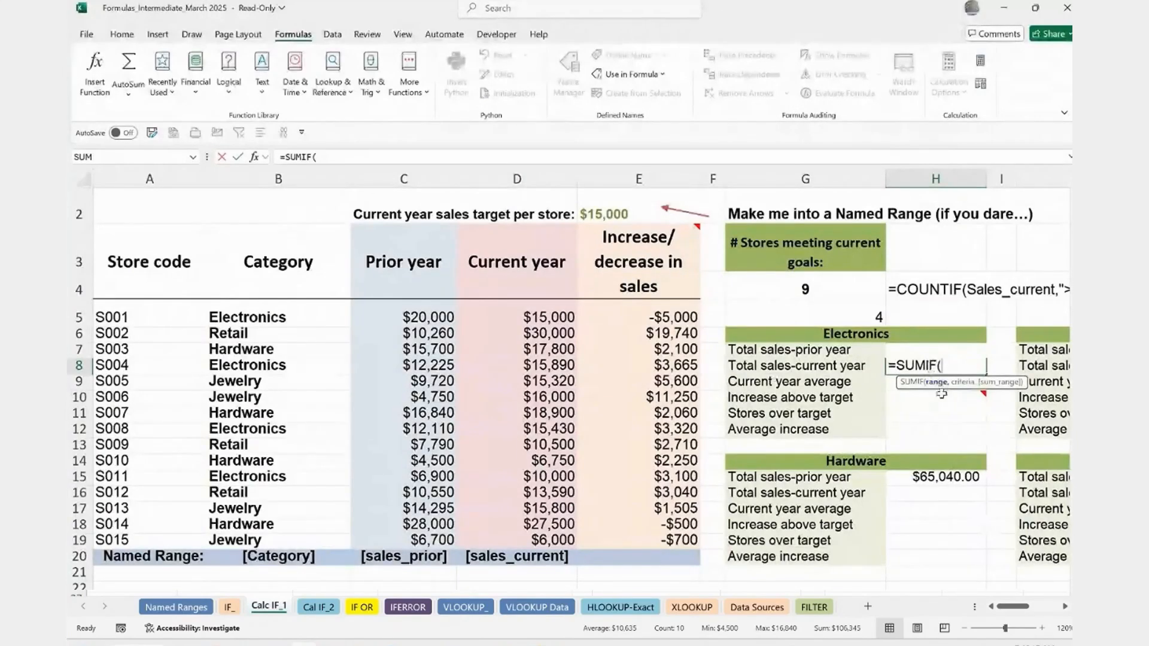
type("cat")
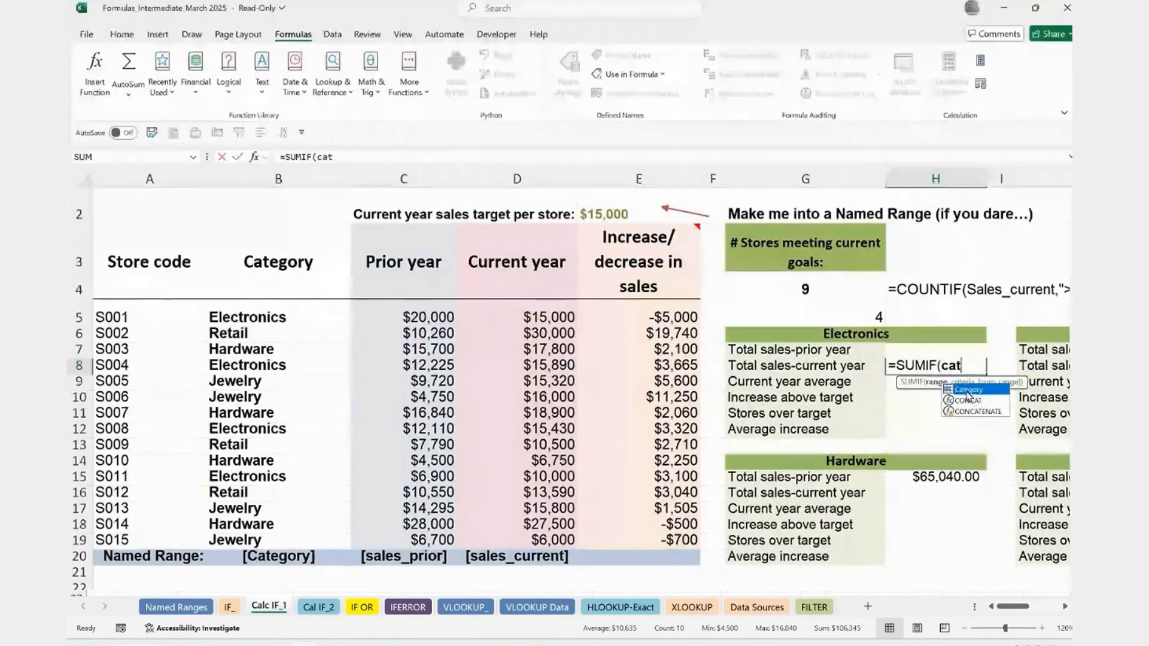
double_click(967, 390)
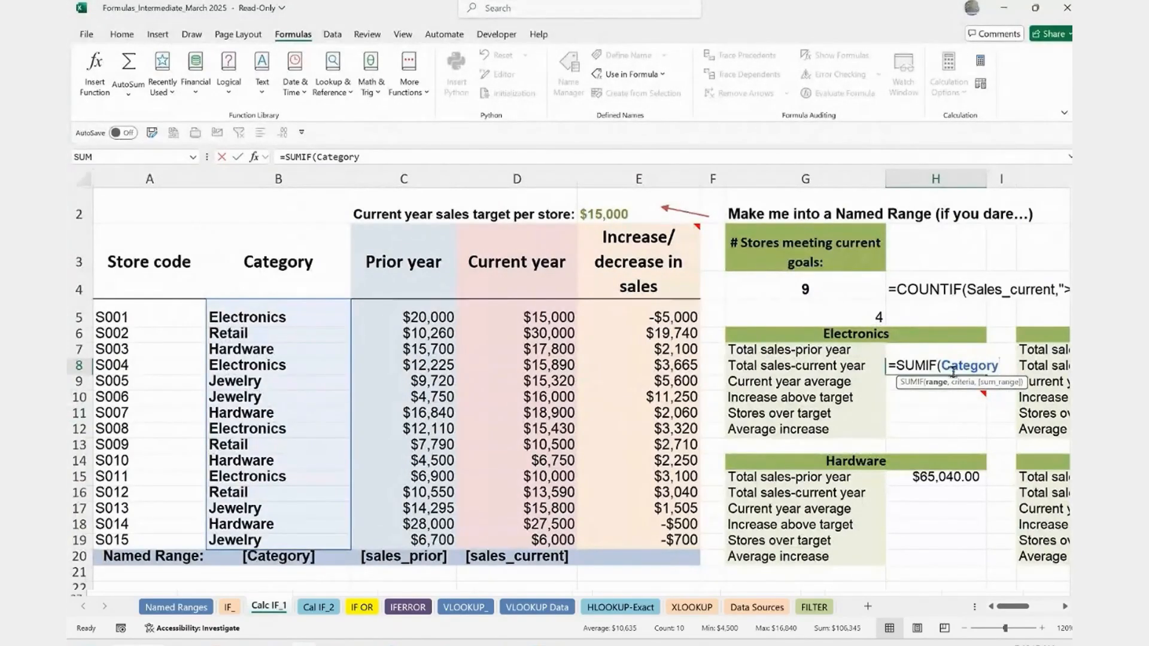
Step: Complete the H8 SUMIF formula with the criterion "Electronics" and the sum range Sales_current, and commit it
type(",")
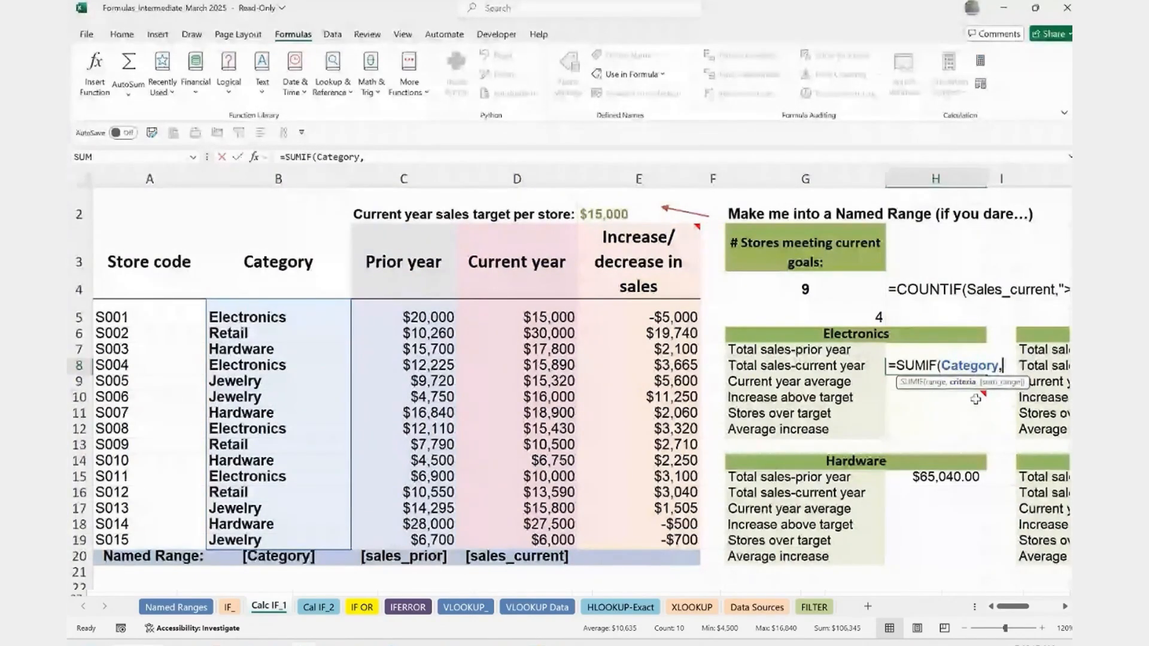
type("\"Elec")
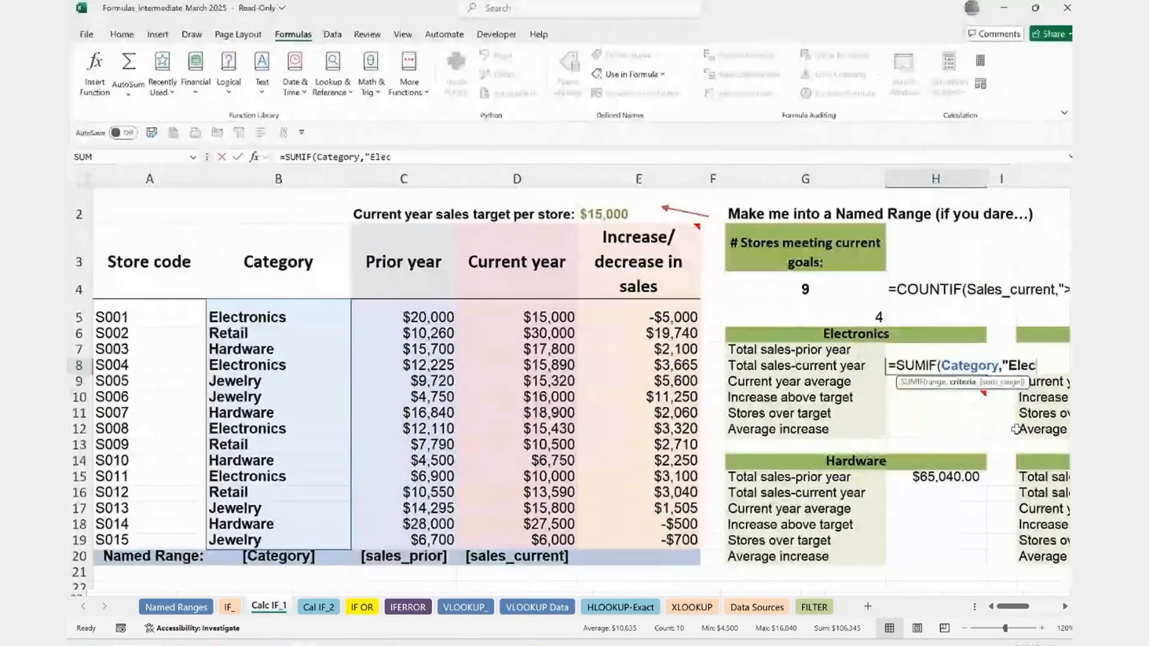
type("tronics\"")
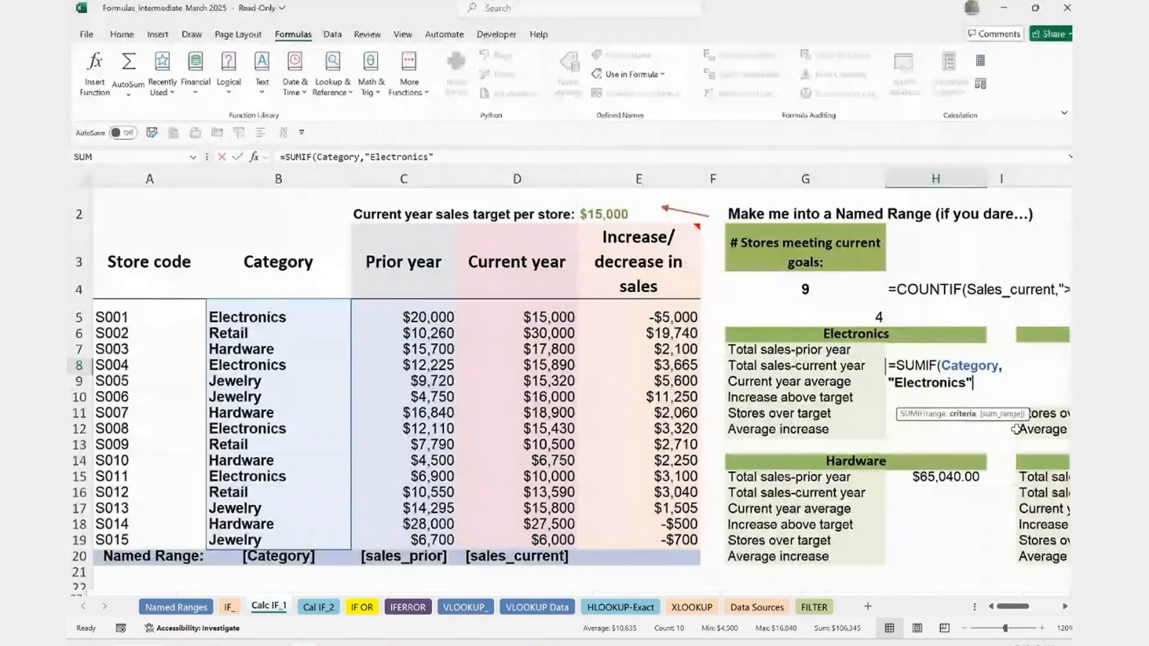
type(",")
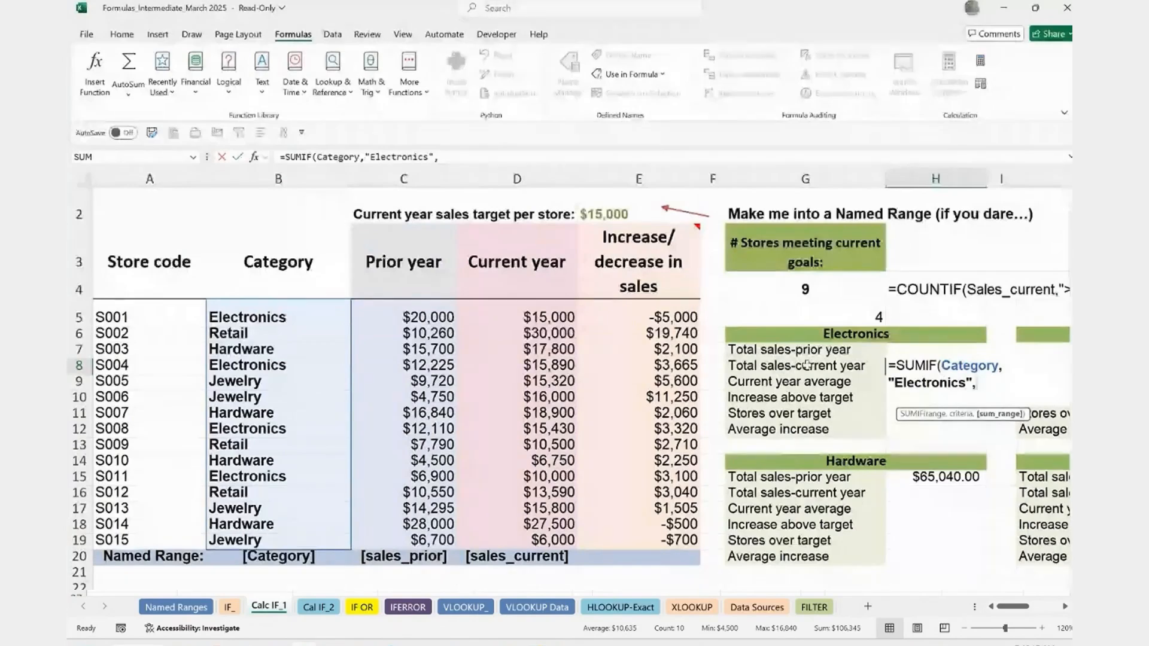
type("sale3")
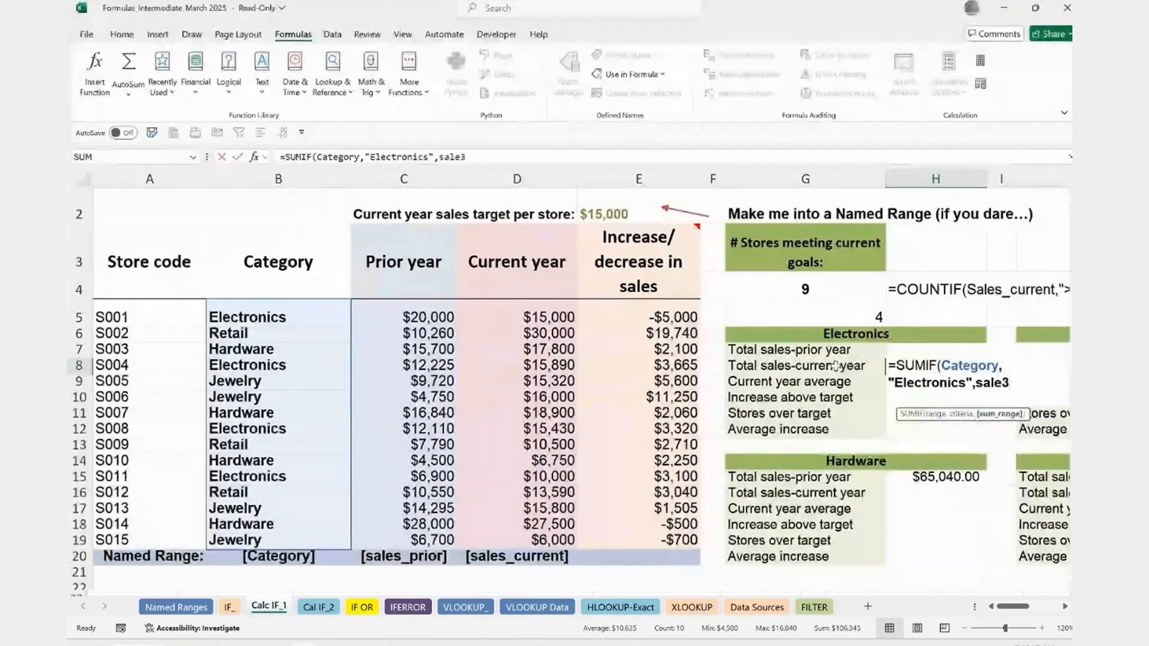
key("BackSpace")
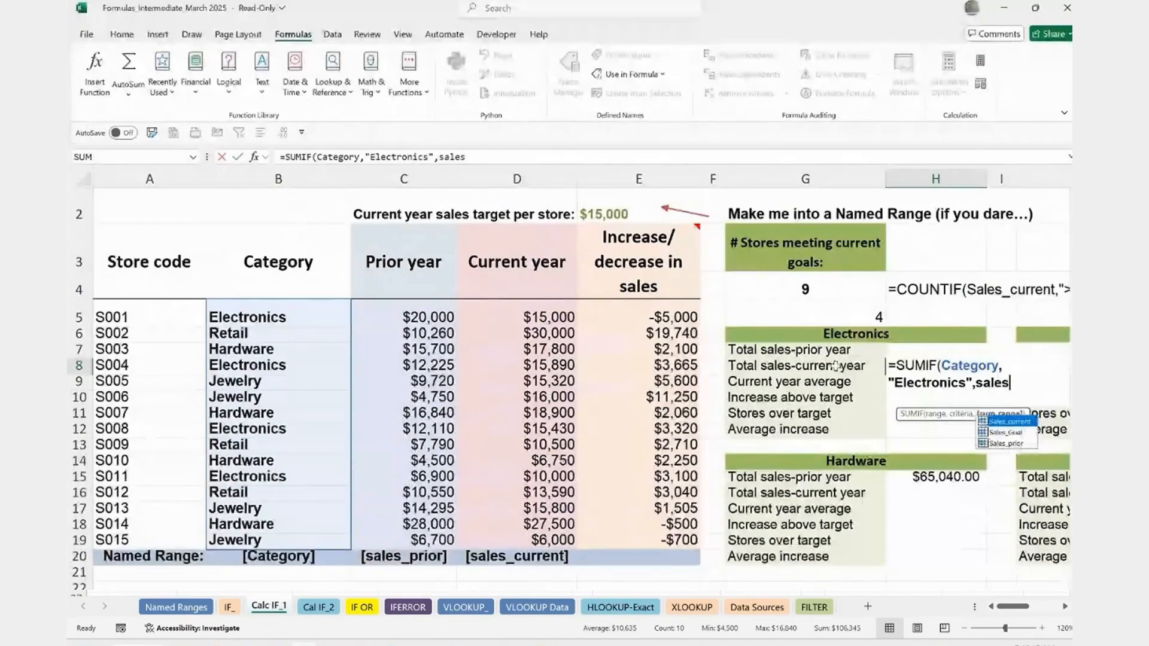
key("Tab")
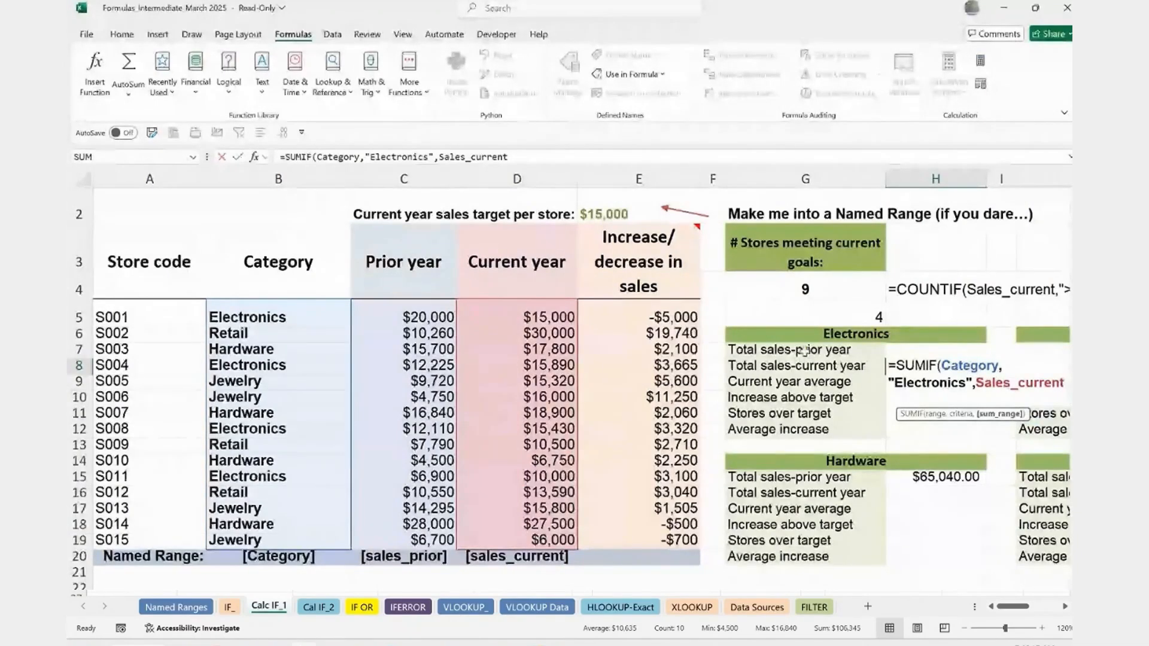
key("Return")
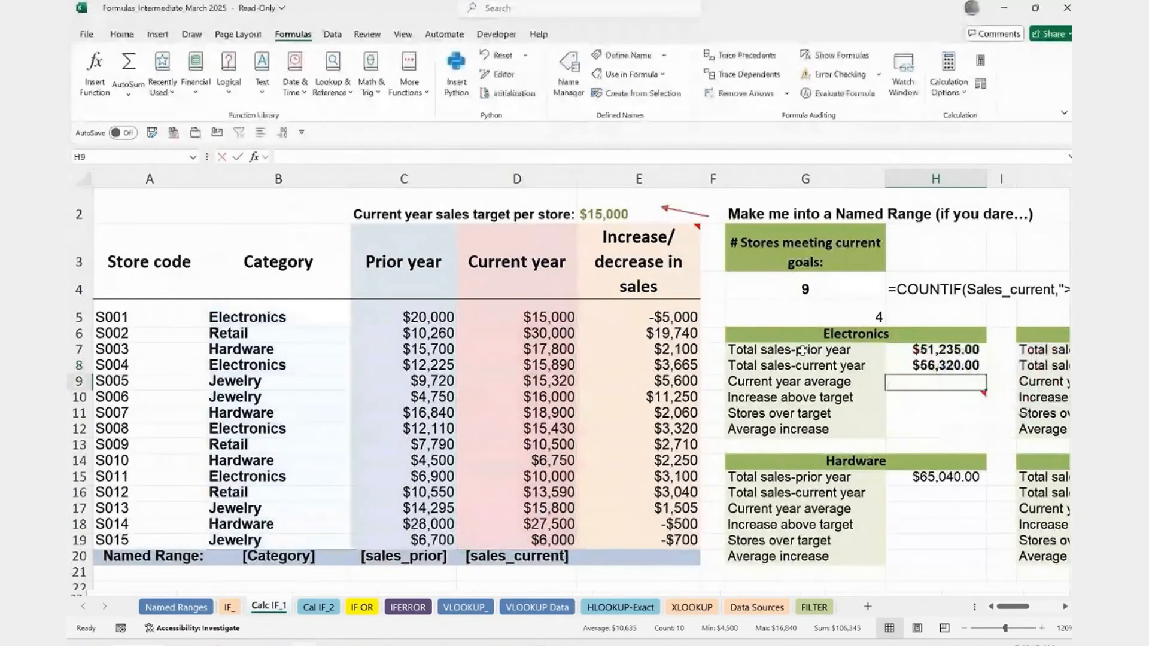
Step: Review the SUMIF formula in H8 and highlight the Electronics stores' categories with their current-year sales in rows 5, 8, 12 and 15
left_click(965, 363)
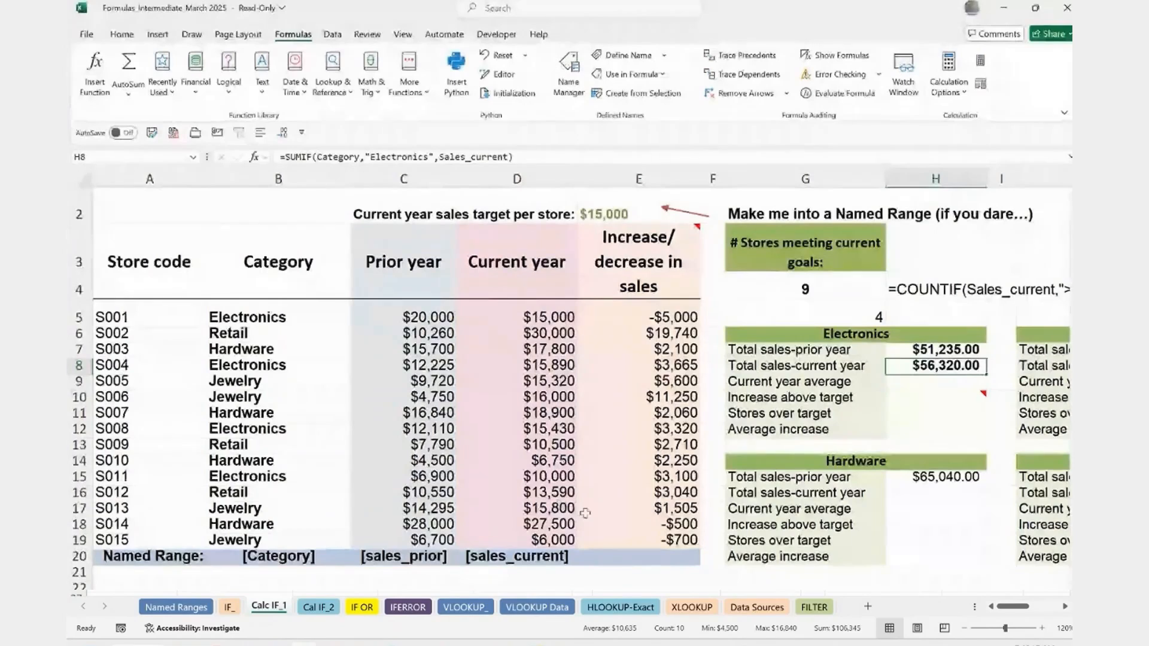
left_click(520, 317)
left_click(277, 318, "ctrl")
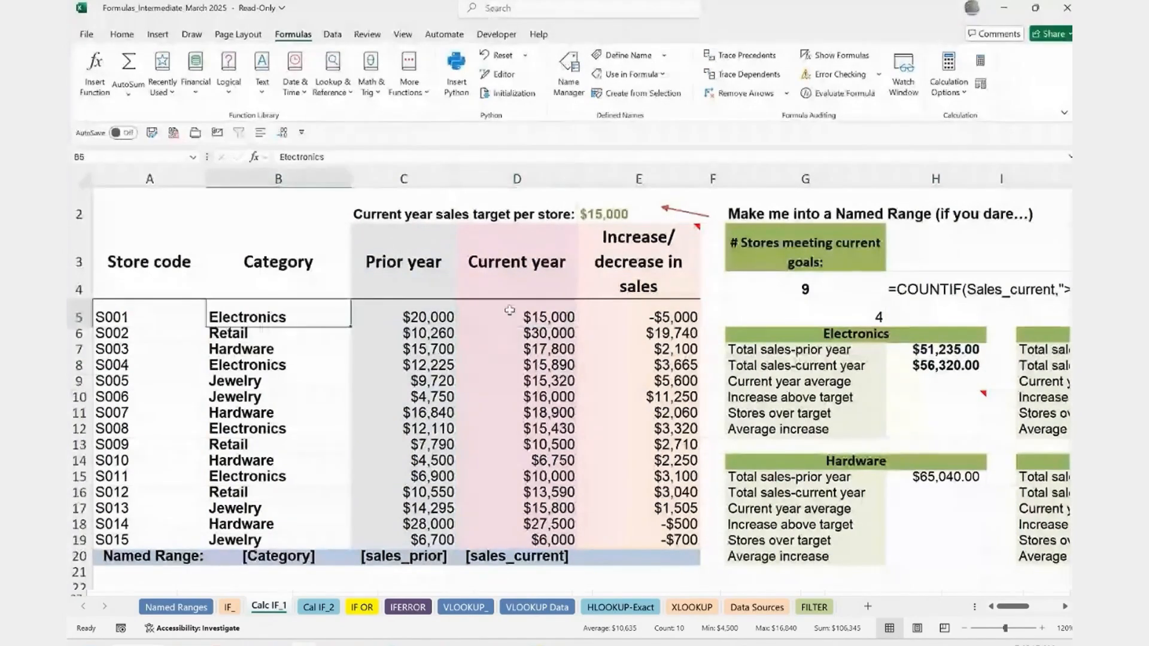
left_click(312, 366, "ctrl")
left_click(539, 366, "ctrl")
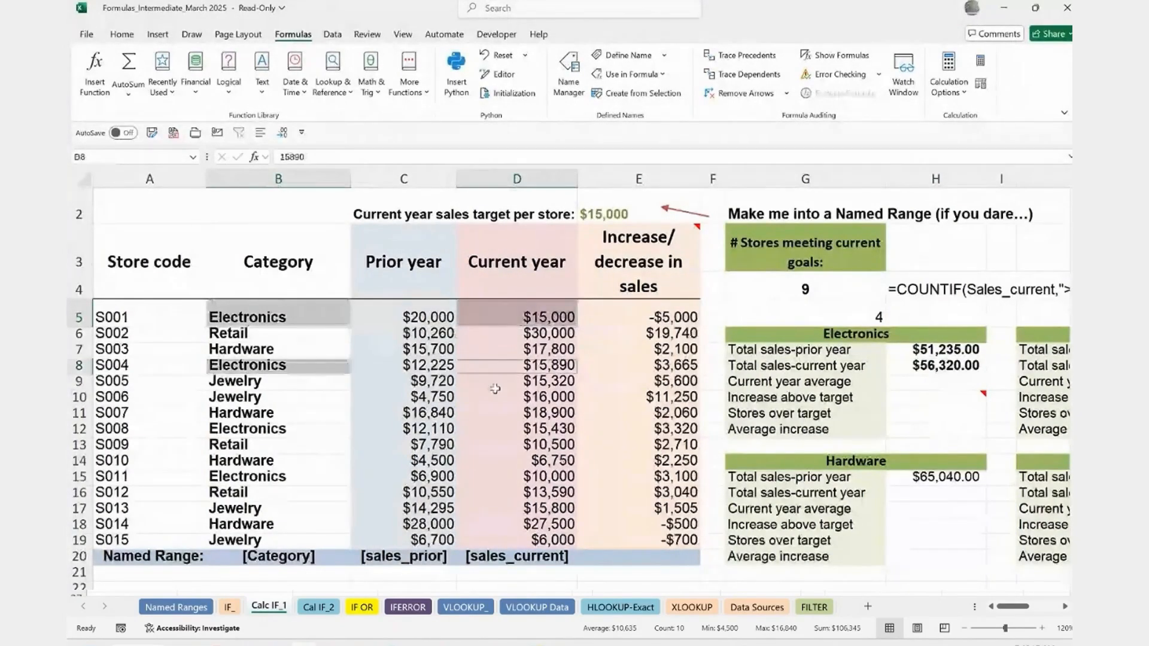
left_click(246, 432, "ctrl")
left_click(532, 428, "ctrl")
left_click(266, 476, "ctrl")
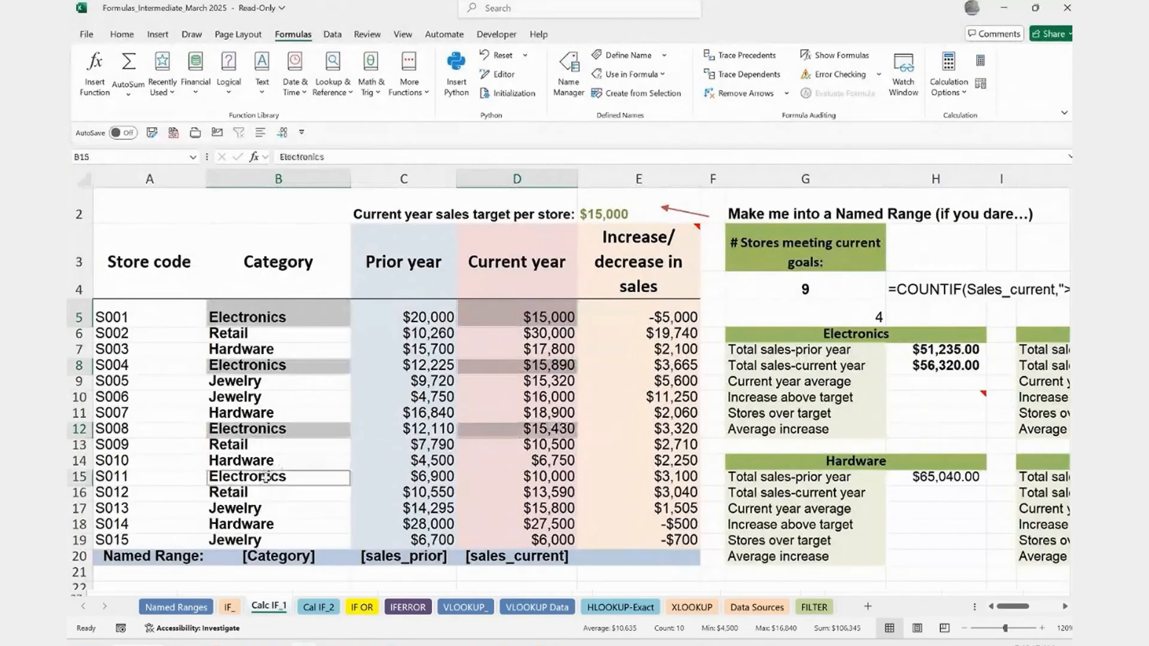
left_click(565, 476, "ctrl")
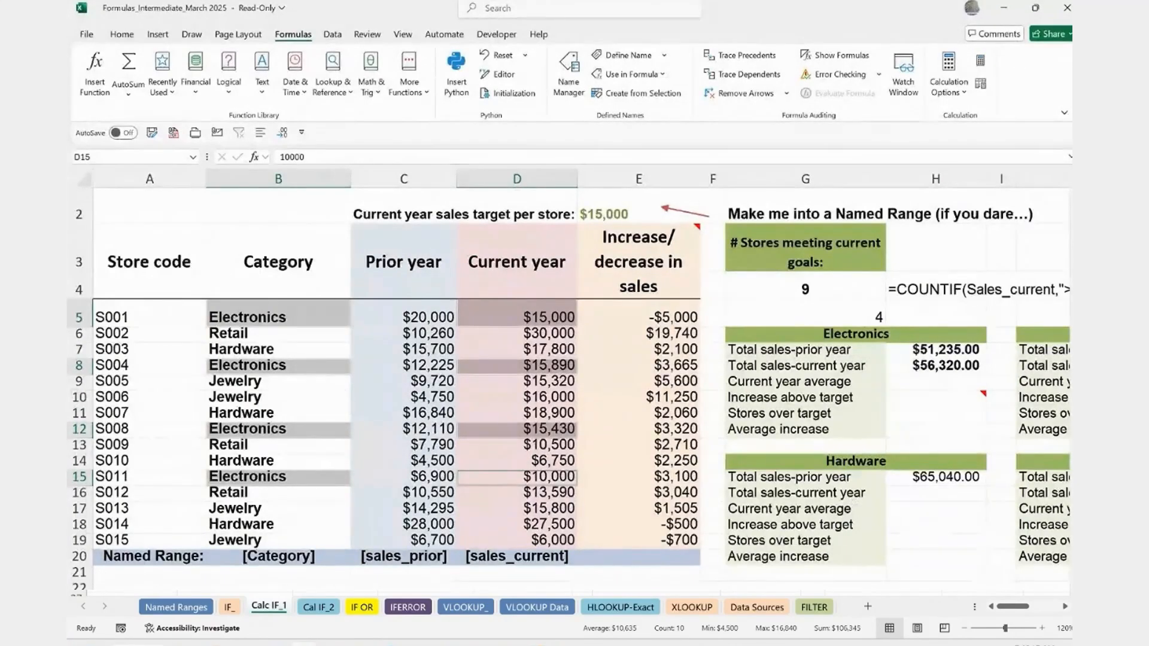
Step: Review the SUMIF formula in H15 and replace the Hardware block heading in G14 with Retail
scroll(689, 477, "right", 2)
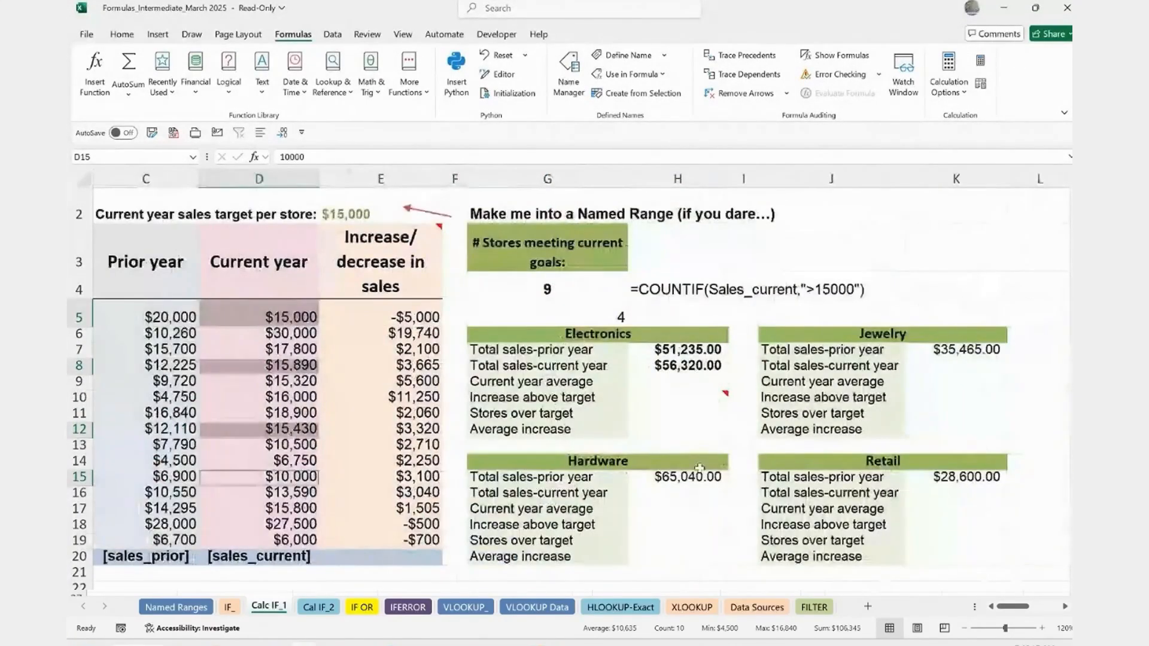
left_click(688, 477)
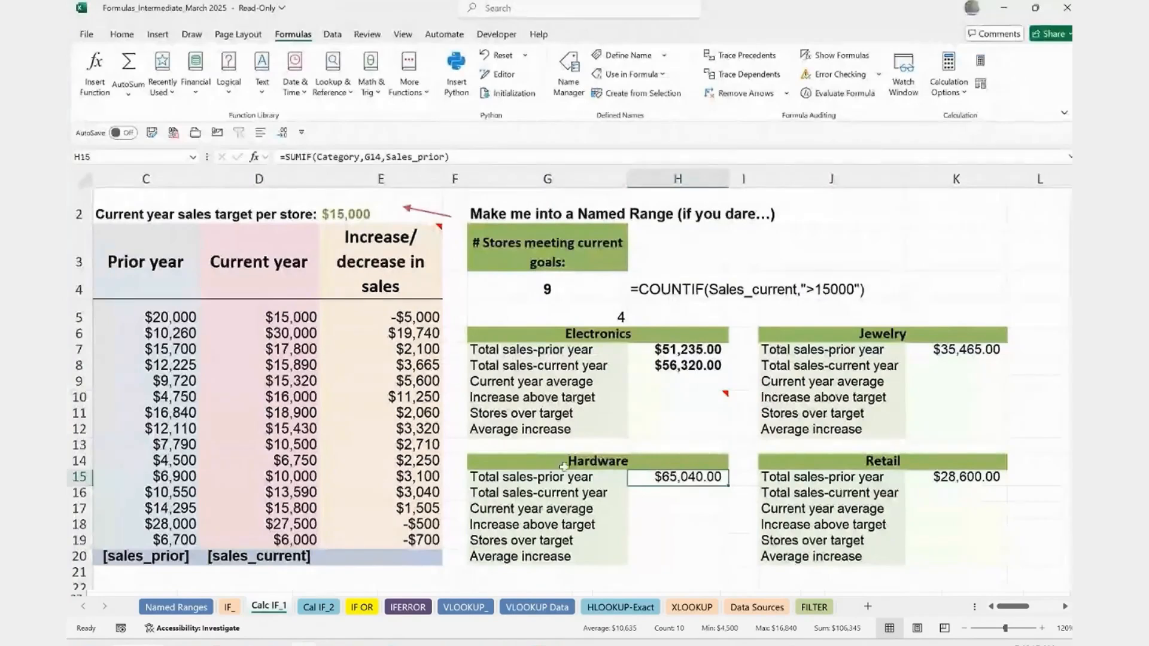
left_click(586, 463)
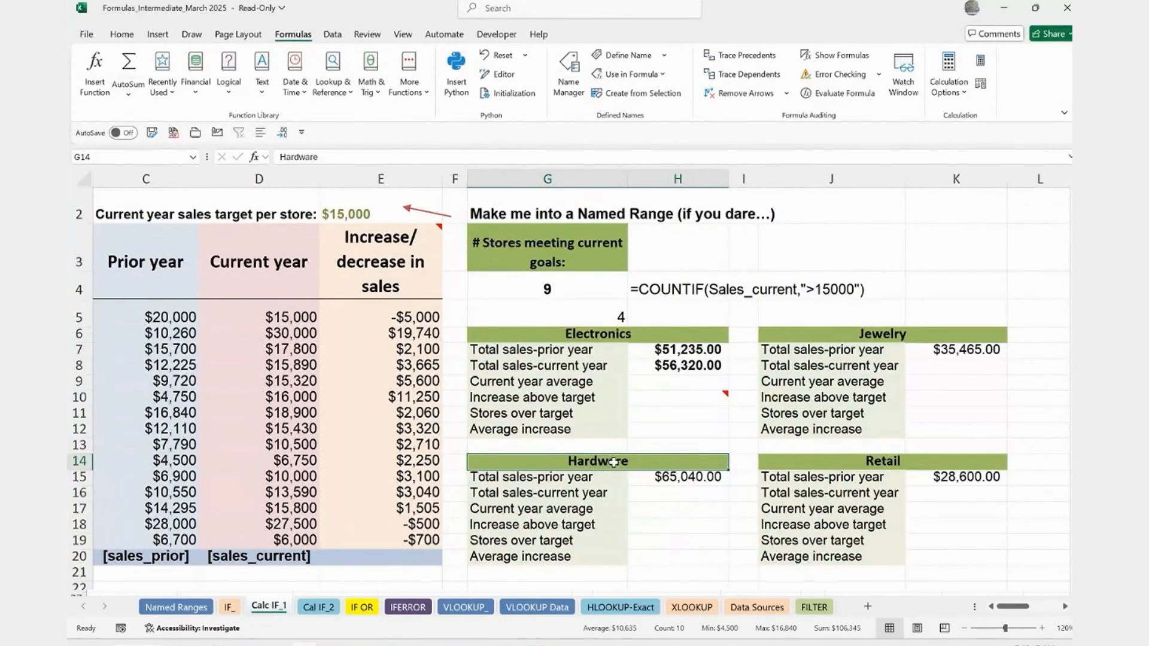
type("Retail")
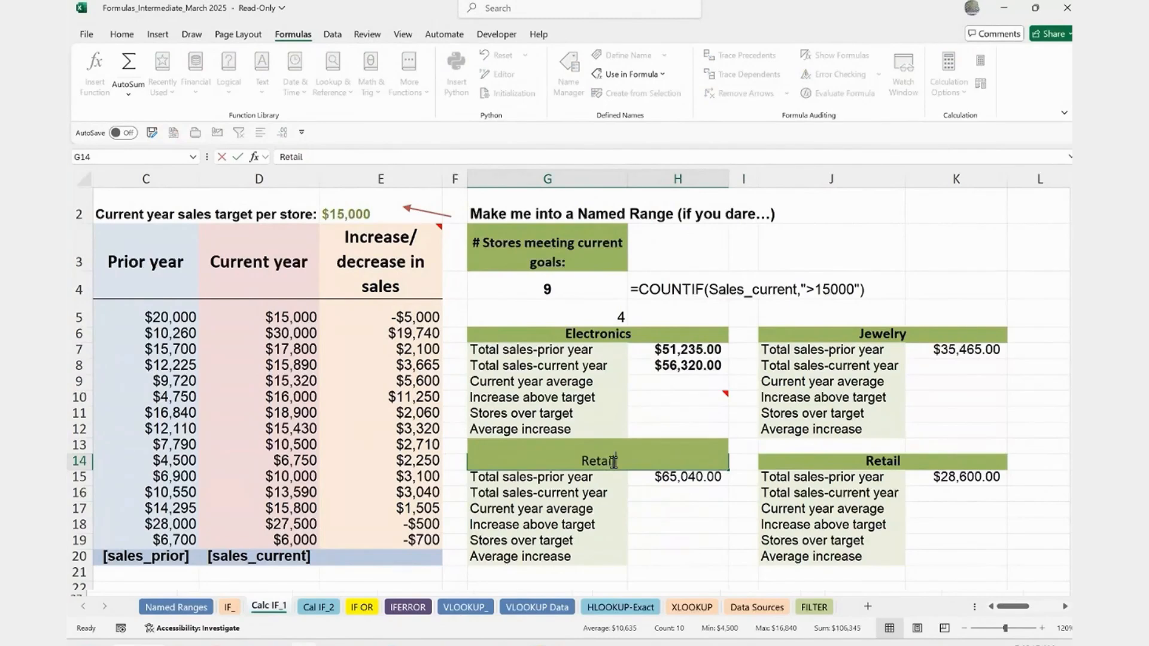
key("Return")
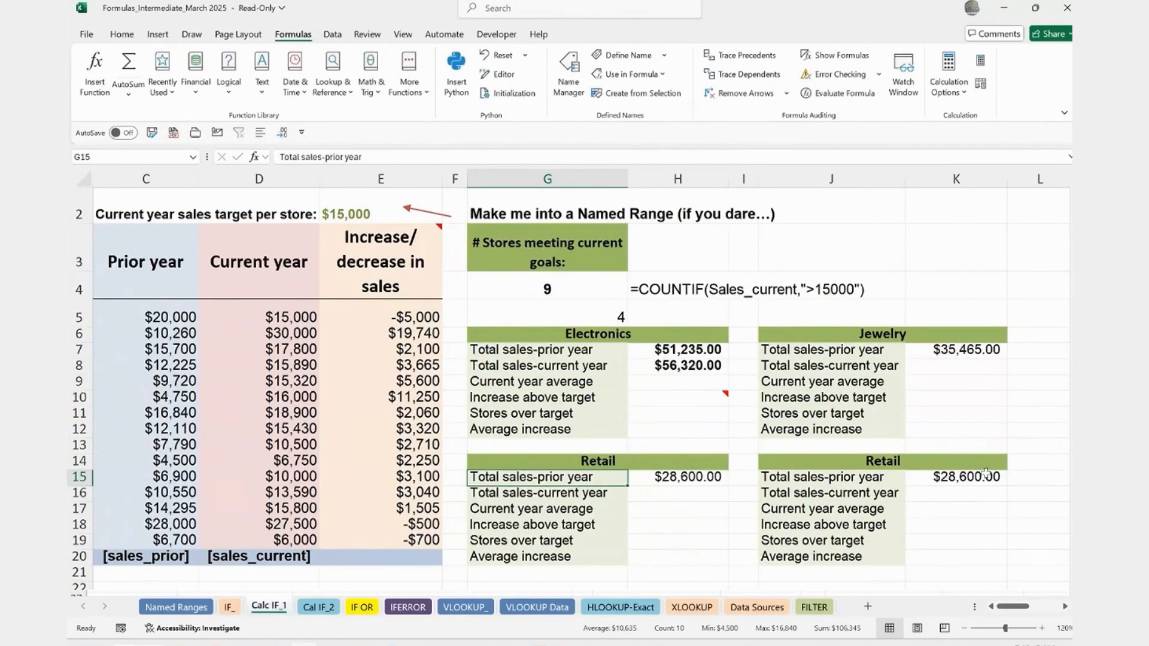
Step: Change the block heading in G14 to Electronics and inspect the G14 criterion in the SUMIF formula in H15
left_click(643, 467)
type("E")
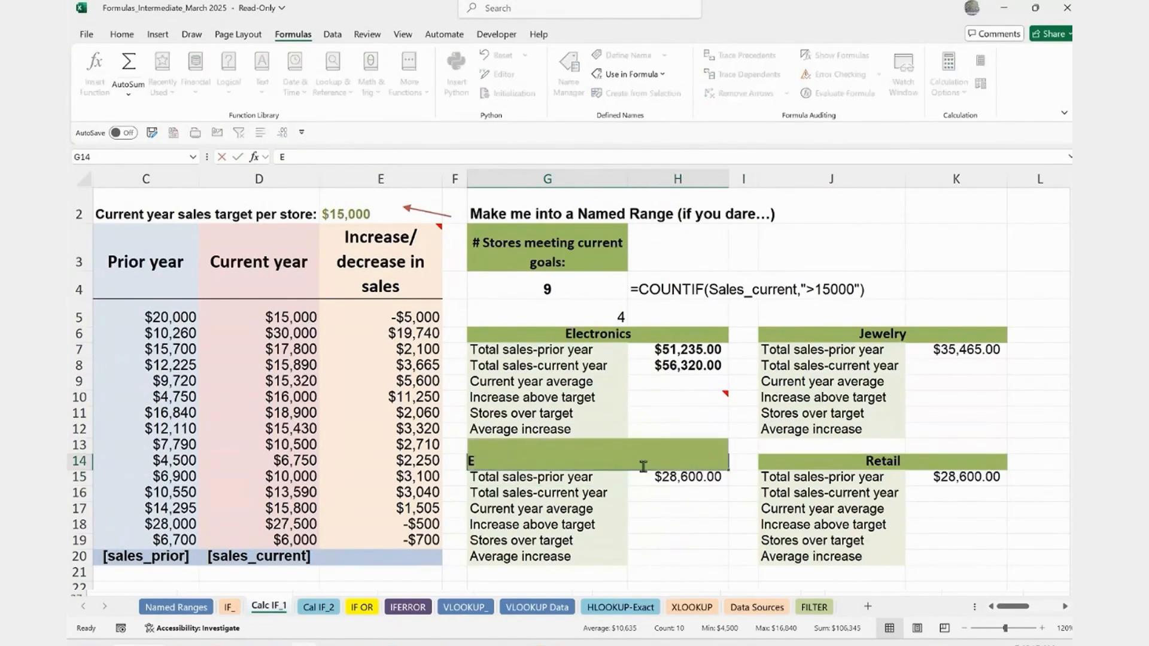
type("lectronics")
key("Return")
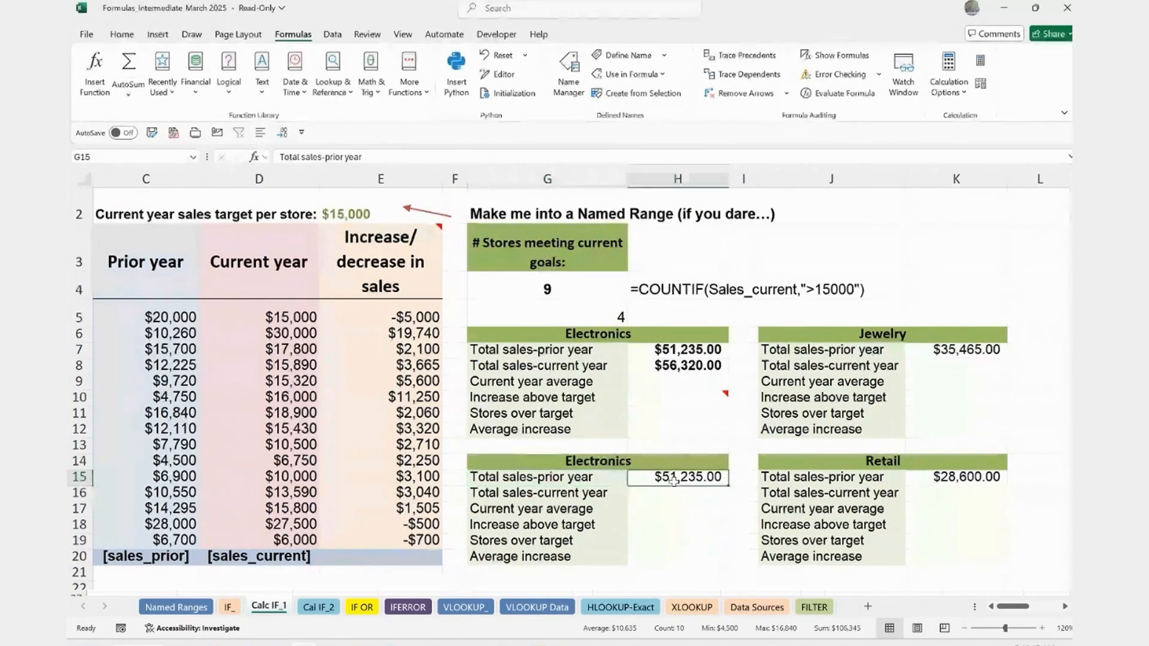
double_click(674, 482)
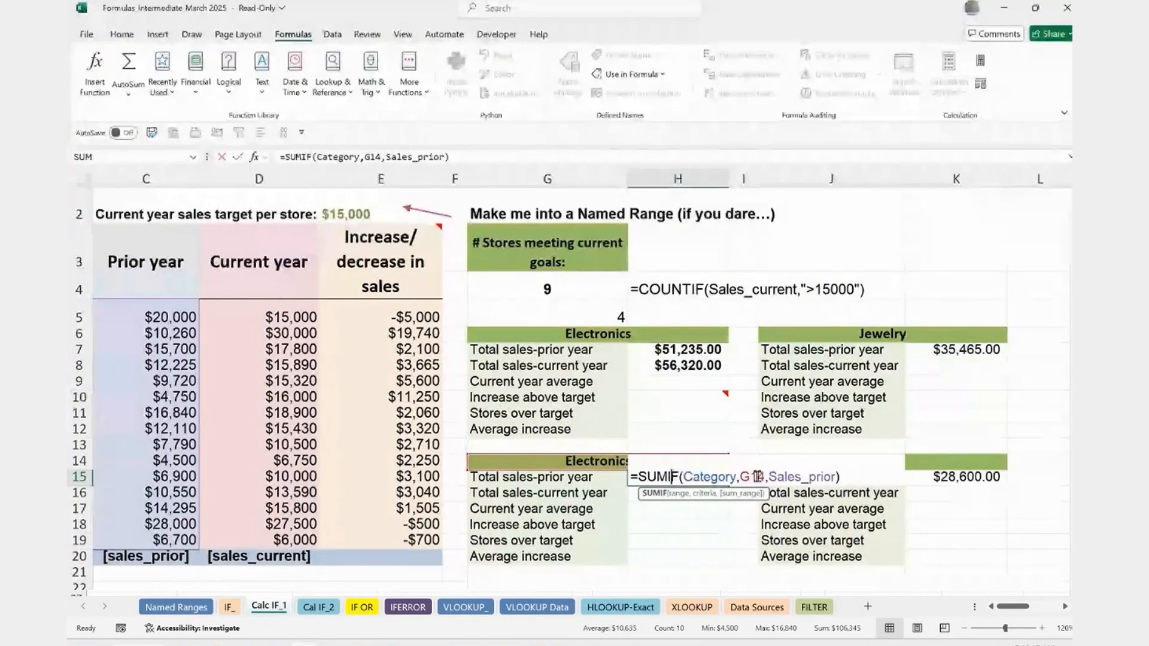
key("ctrl+Return")
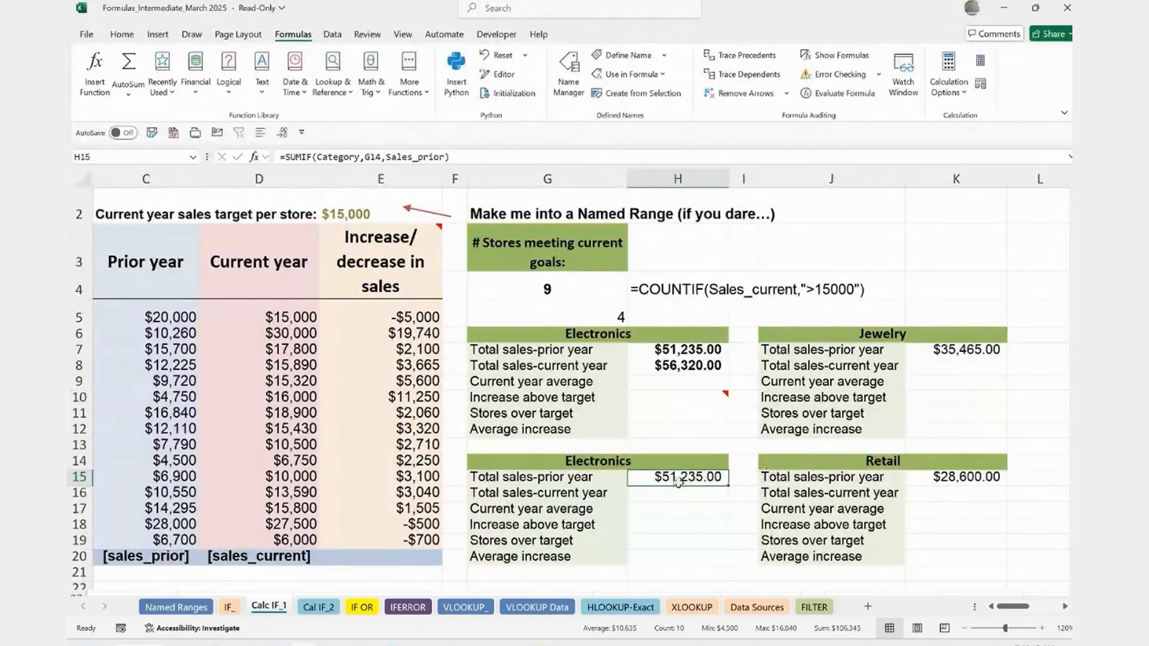
Step: Begin a SUMIF formula in H16 for the block's current-year total, with the Category named range as its range
left_click(668, 498)
type("=")
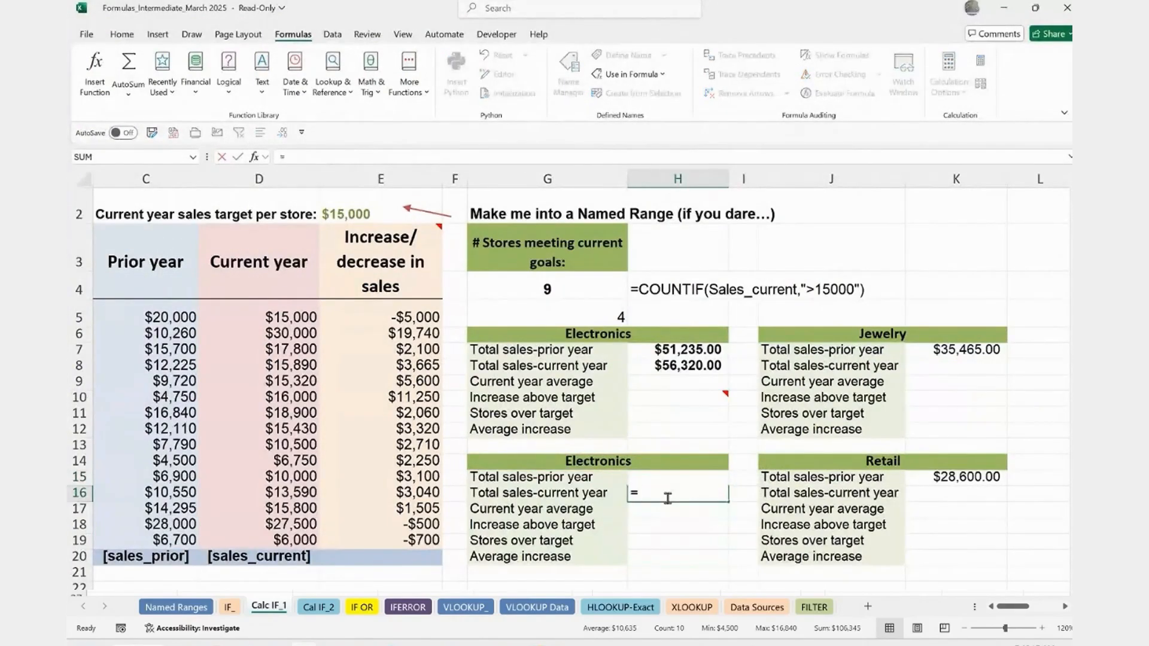
type("sumif")
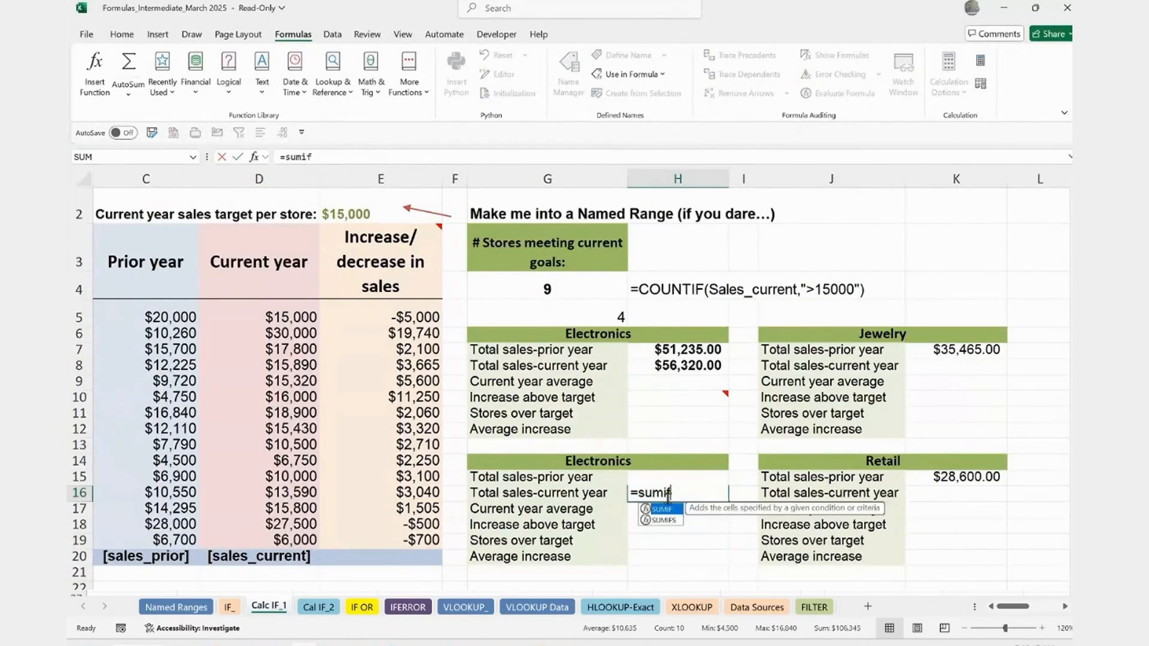
key("Tab")
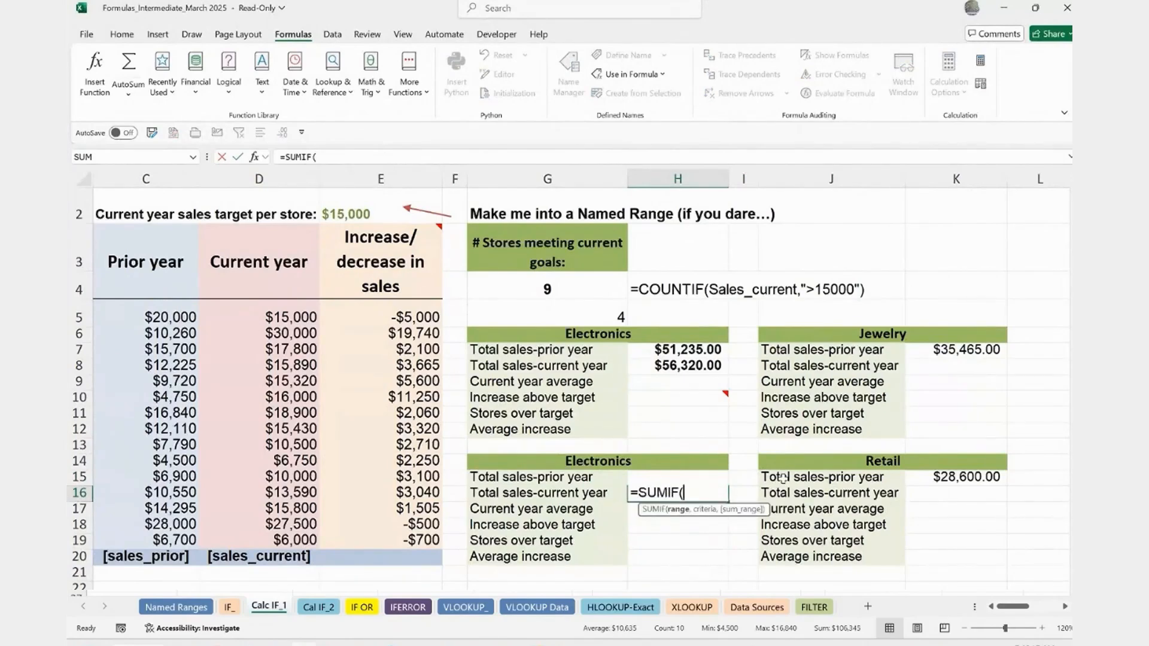
type("cat")
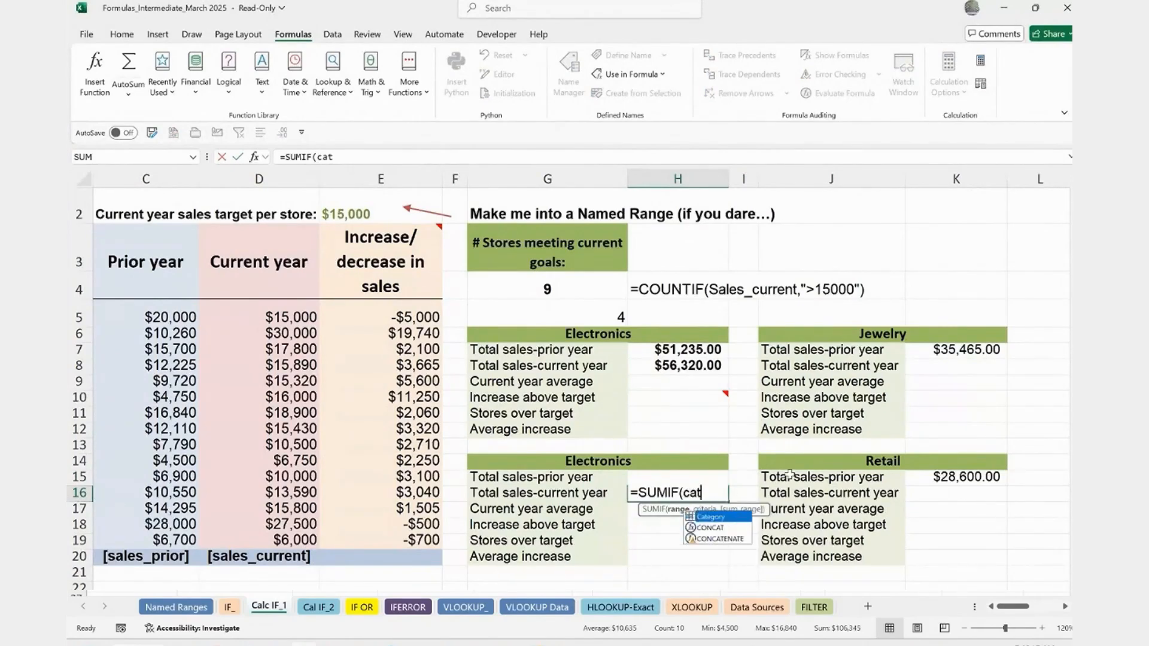
key("Tab")
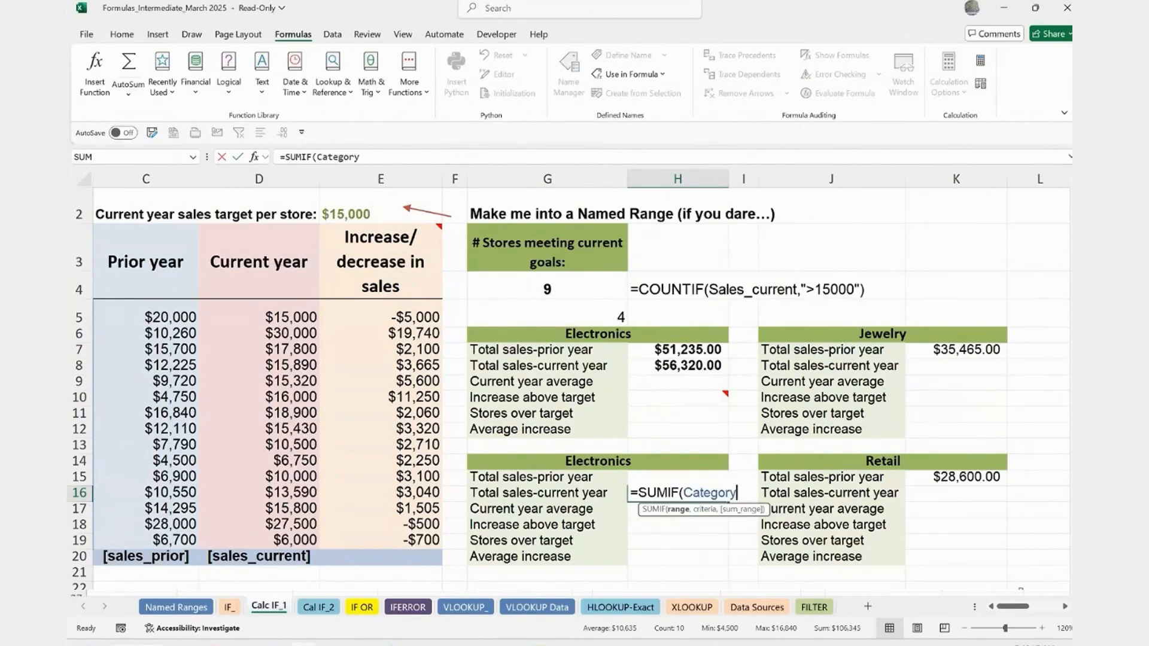
Step: Complete the H16 SUMIF formula with the heading cell G14 as criterion and Sales_current as sum range, and commit it
scroll(242, 354, "left", 4)
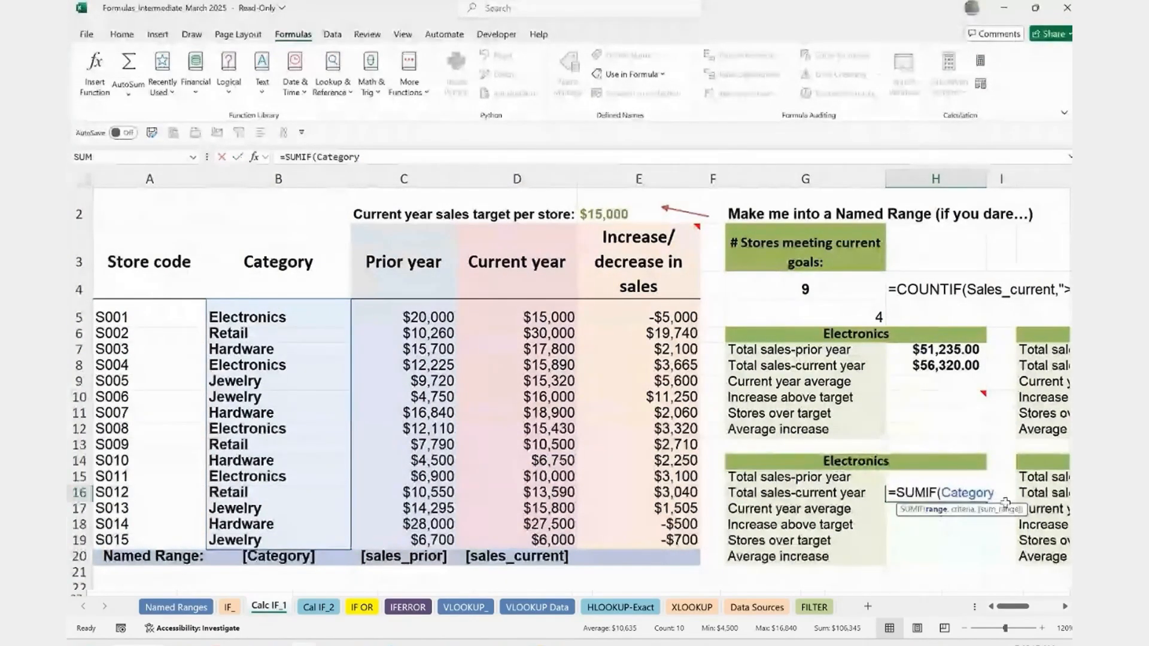
type(",")
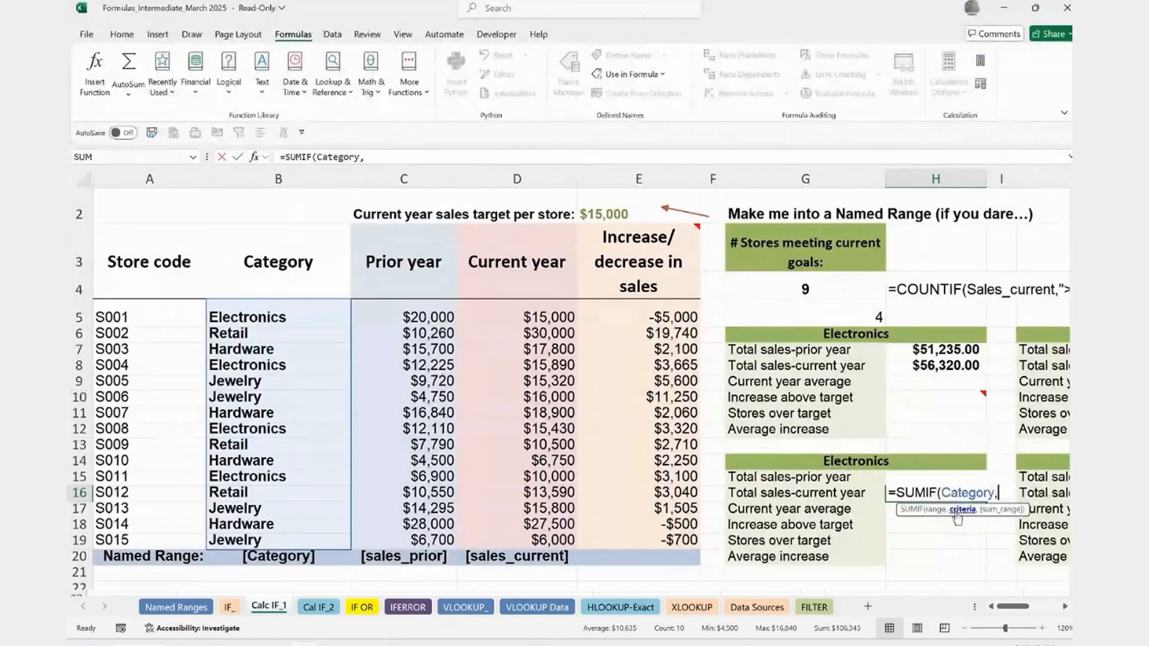
left_click(850, 462)
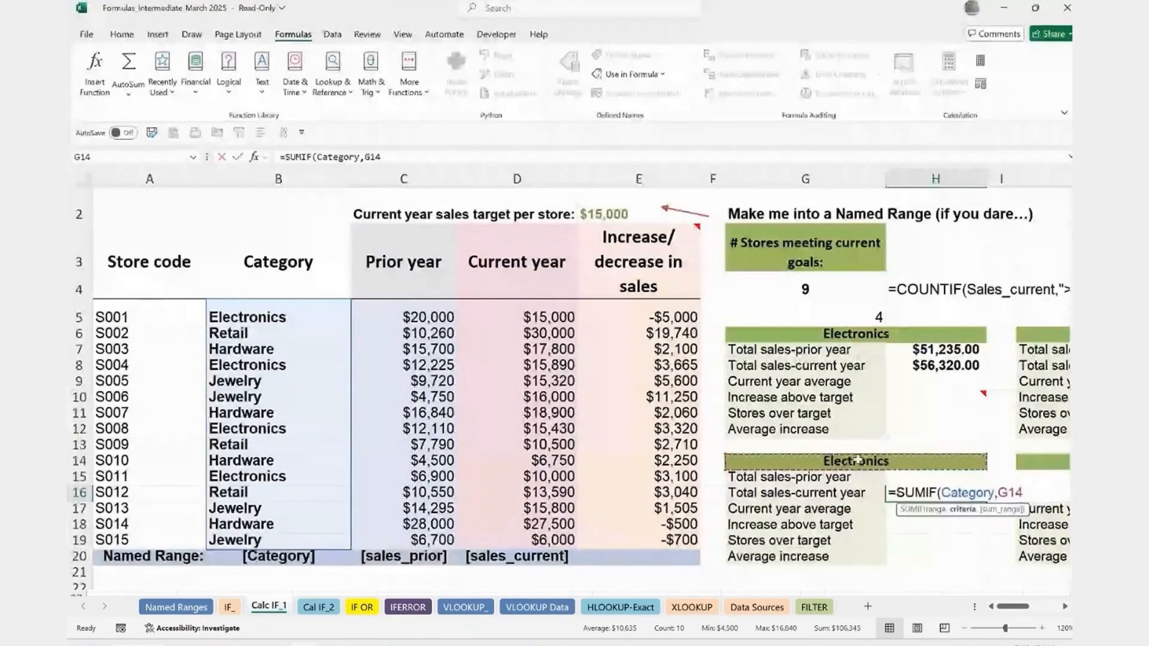
type(",")
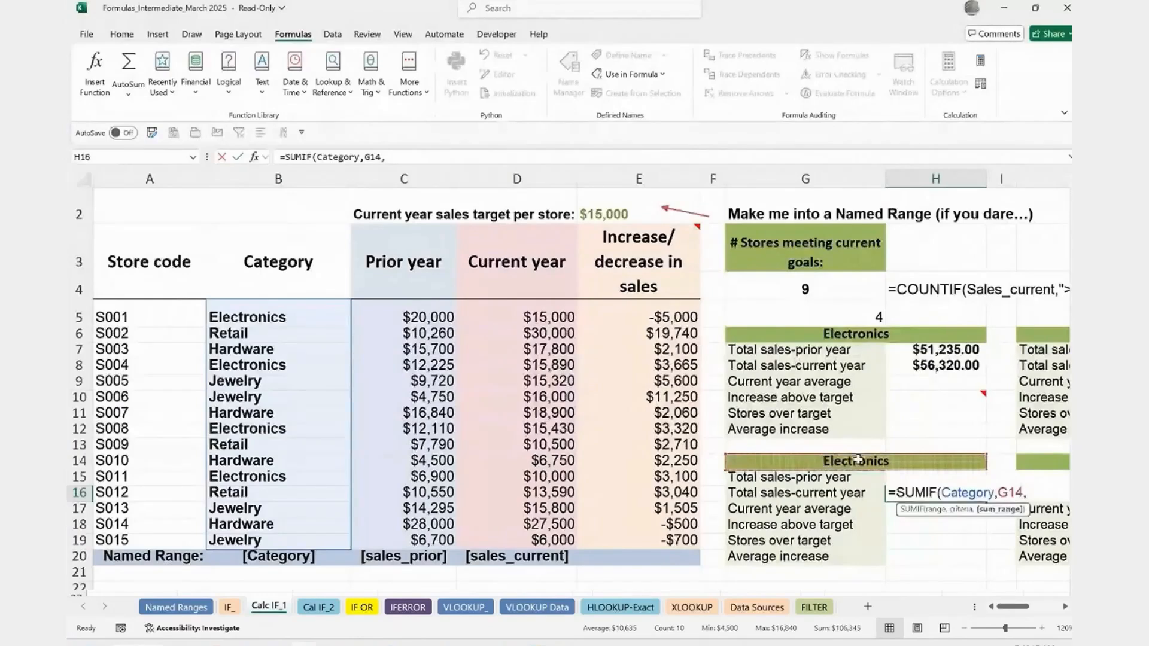
type("sa")
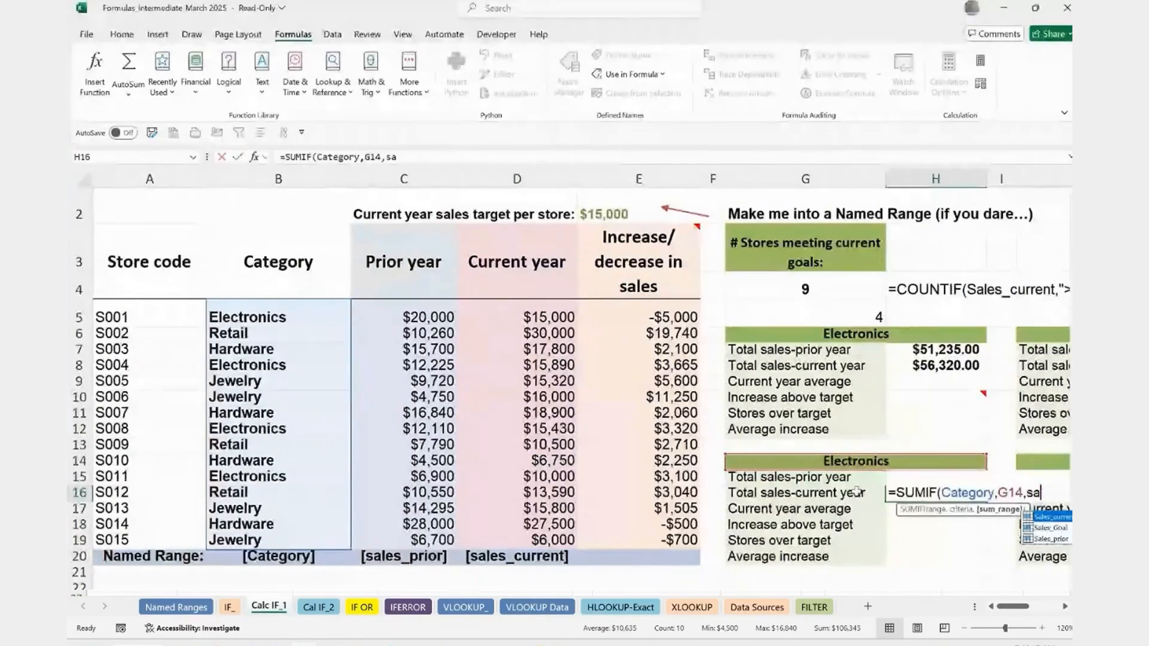
key("Tab")
type(")")
key("Return")
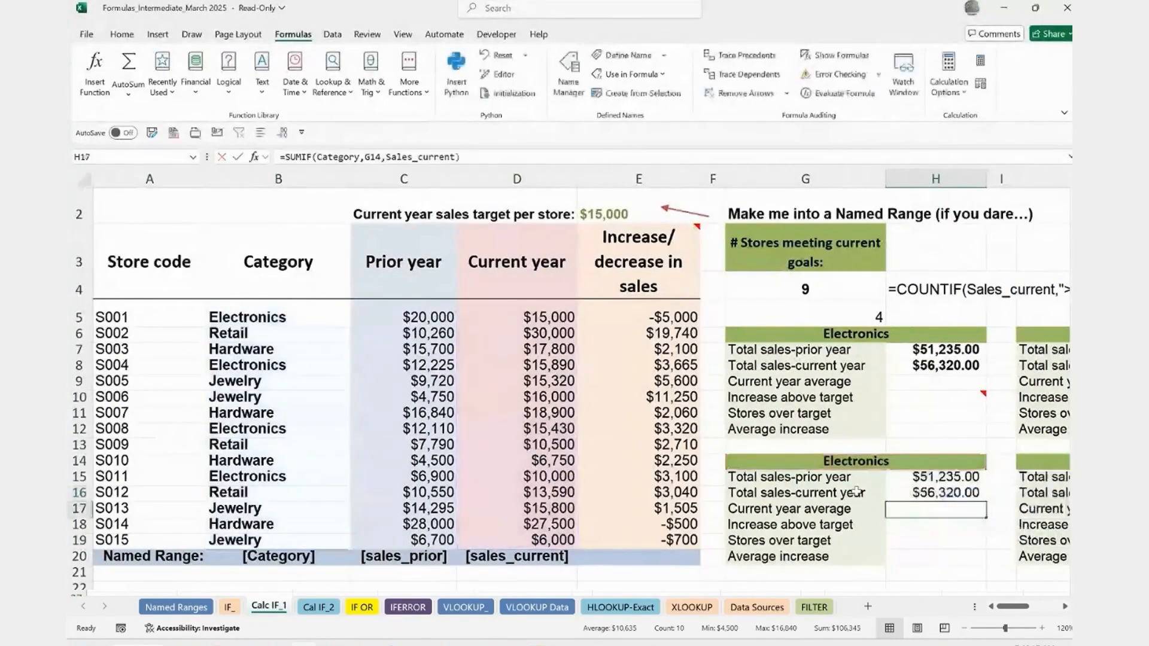
Step: Review the SUMIF formula in H16 and set the block heading in G14 back to Hardware
left_click(925, 492)
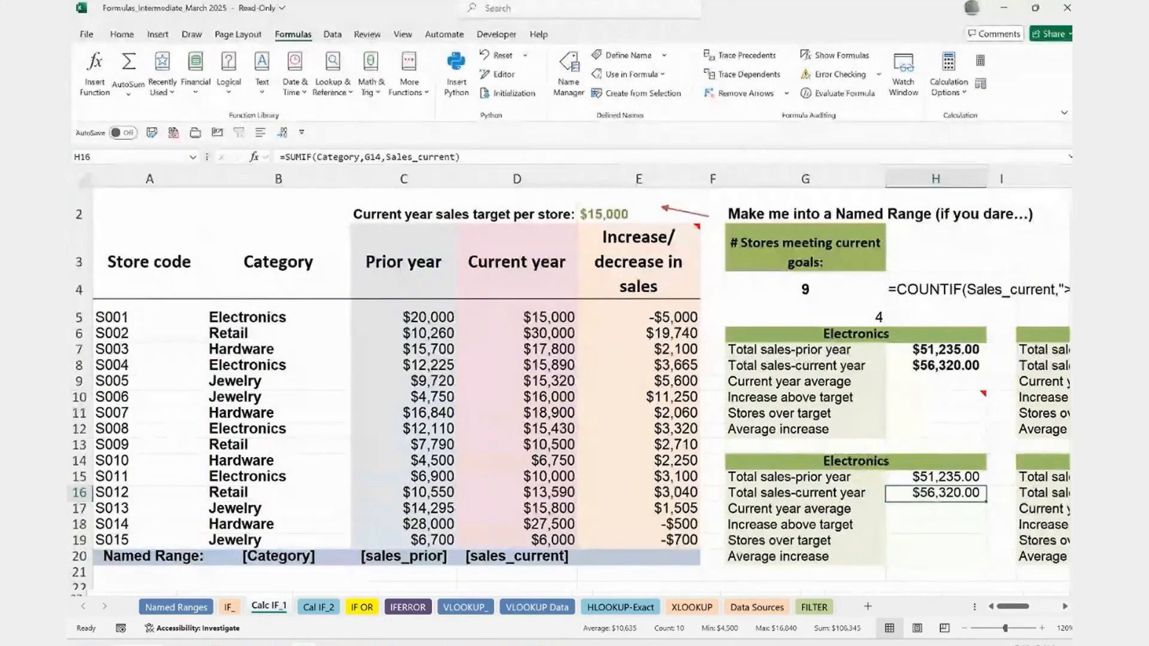
scroll(575, 383, "right", 2)
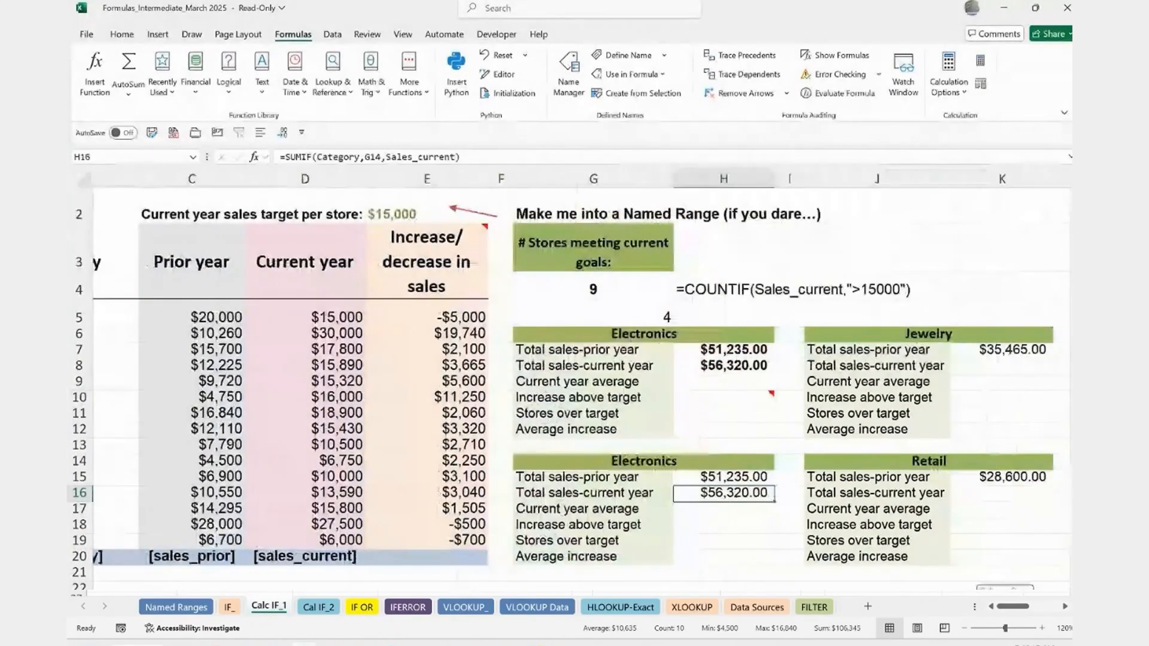
scroll(570, 470, "left", 1)
scroll(570, 470, "right", 2)
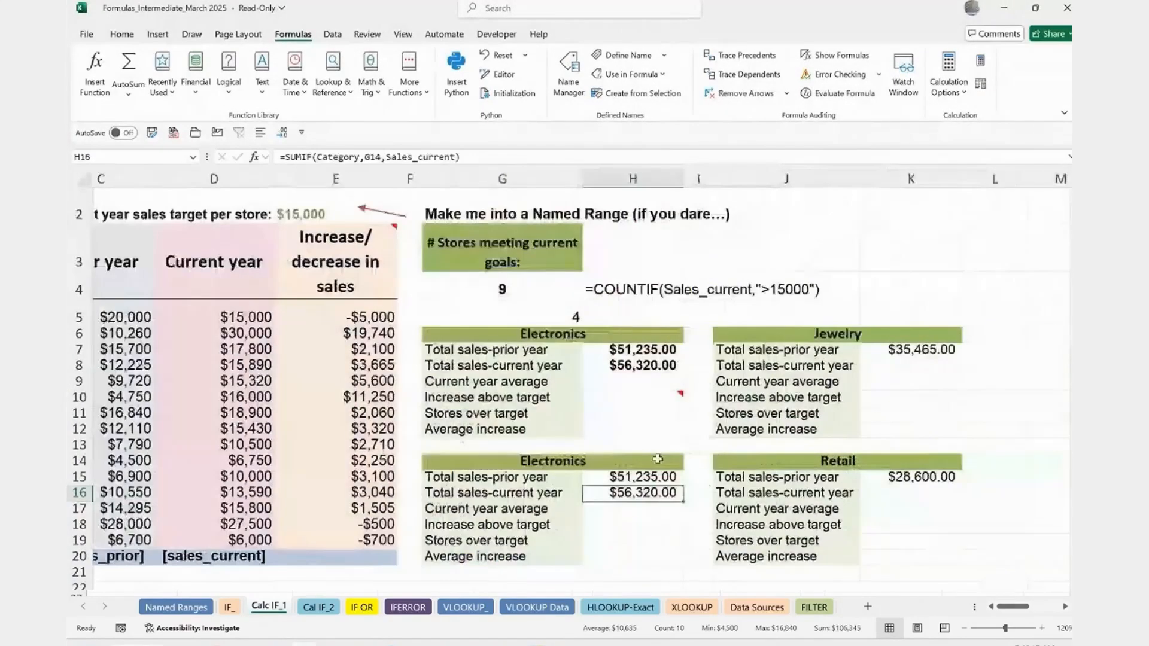
left_click(561, 461)
type("Hare")
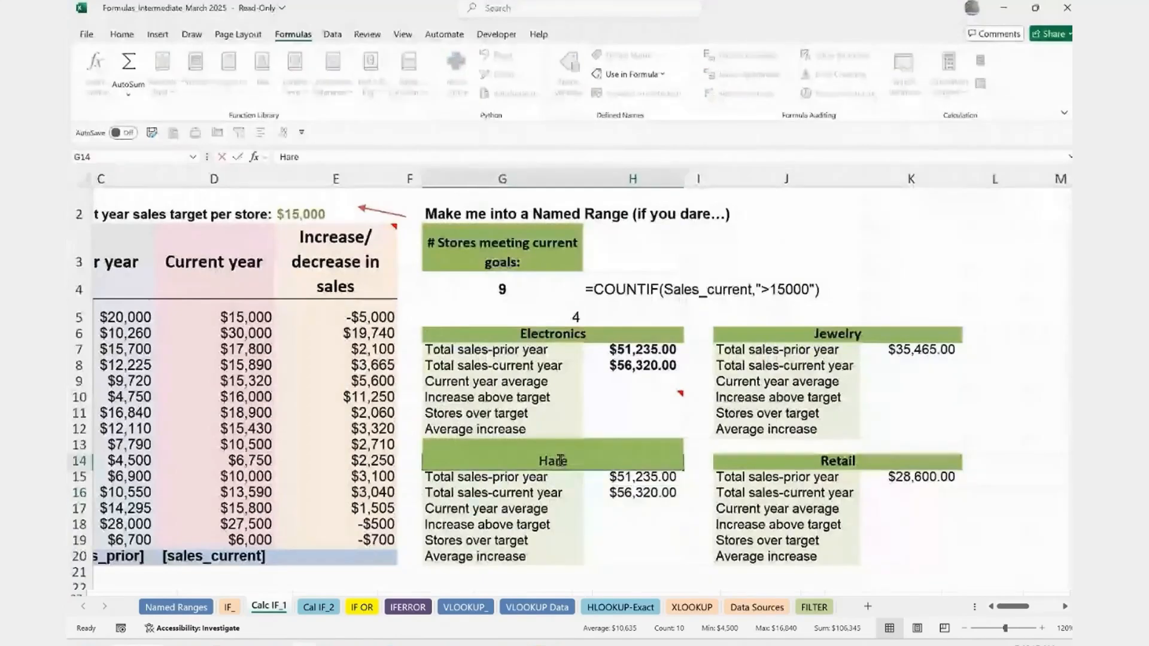
type("ware")
key("Return")
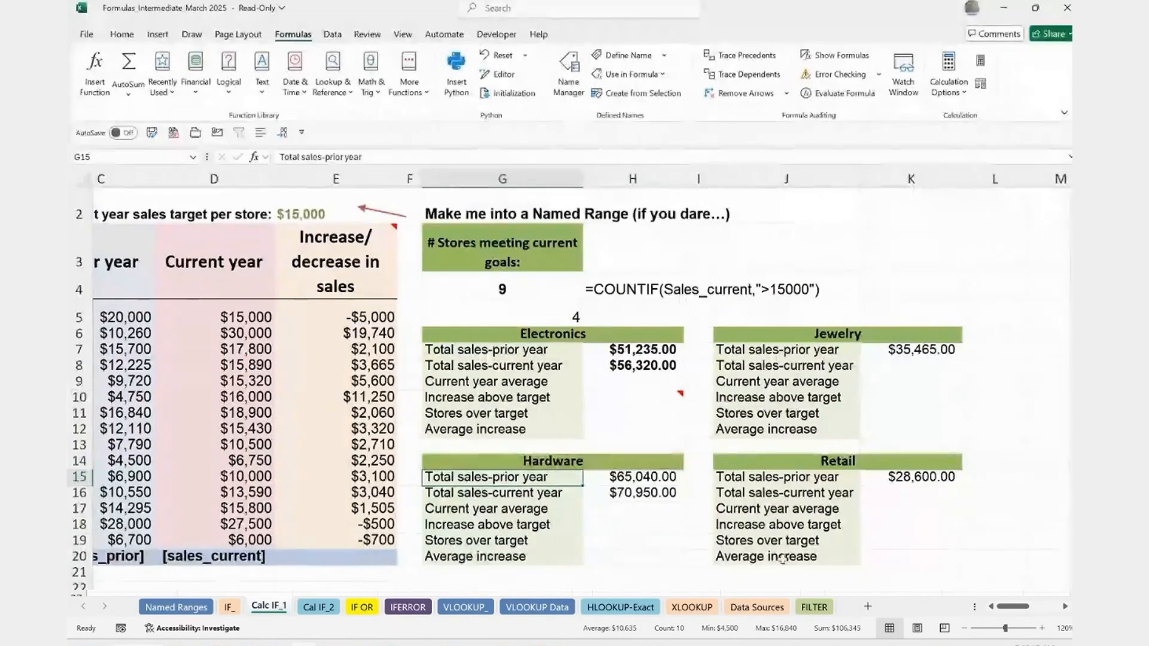
scroll(580, 368, "left", 5)
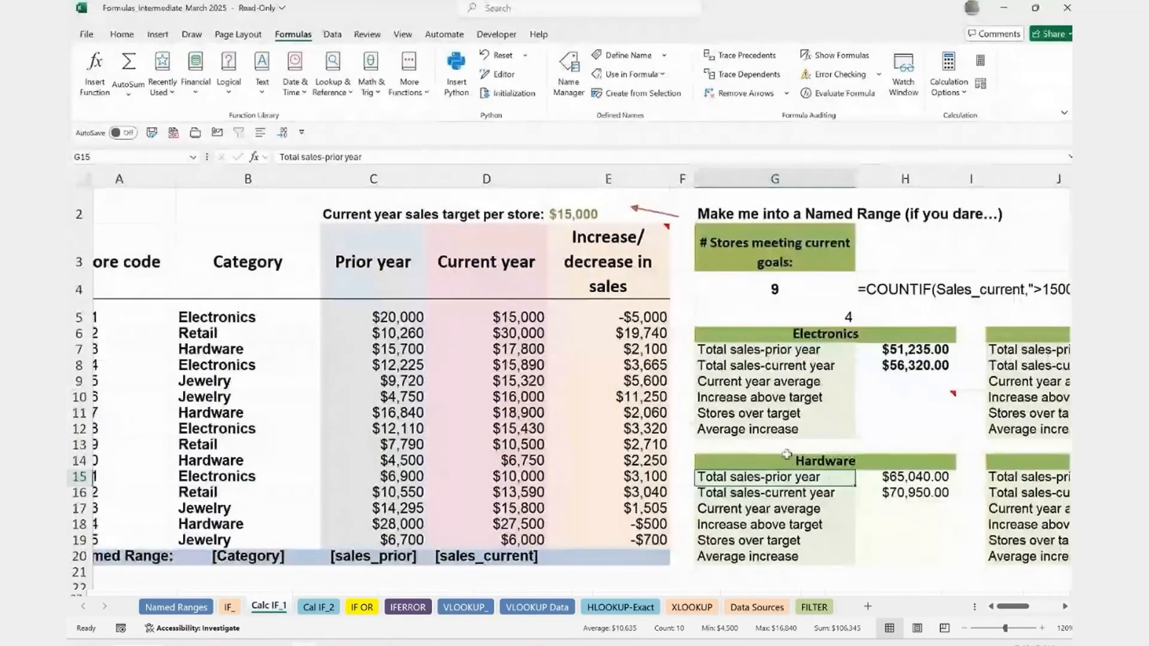
left_click(809, 458)
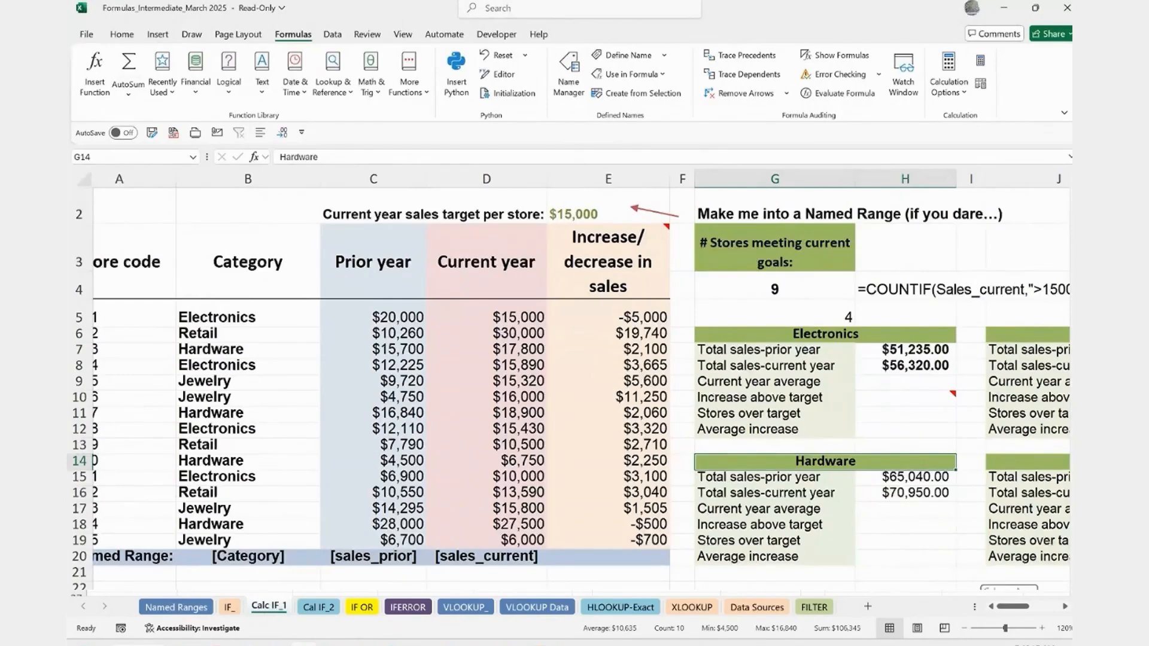
scroll(617, 358, "right", 4)
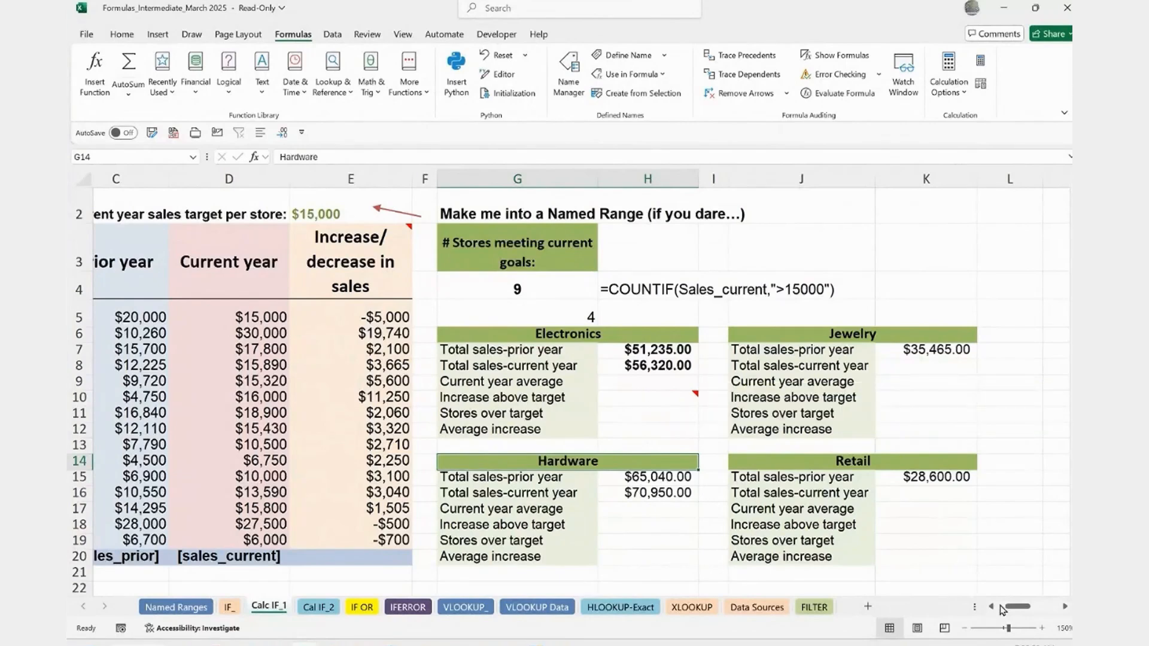
left_click_drag(1005, 609, 1009, 608)
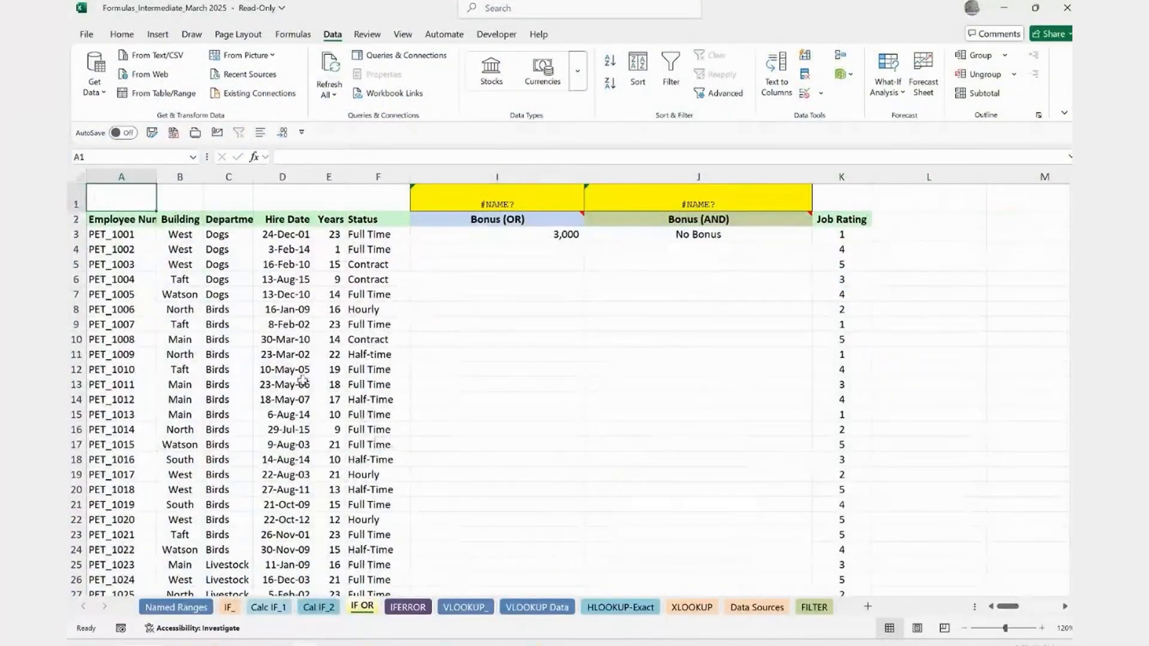
Step: Open the Bonus (OR) formula in I3 on the IF OR sheet to examine its arguments
left_click(283, 310)
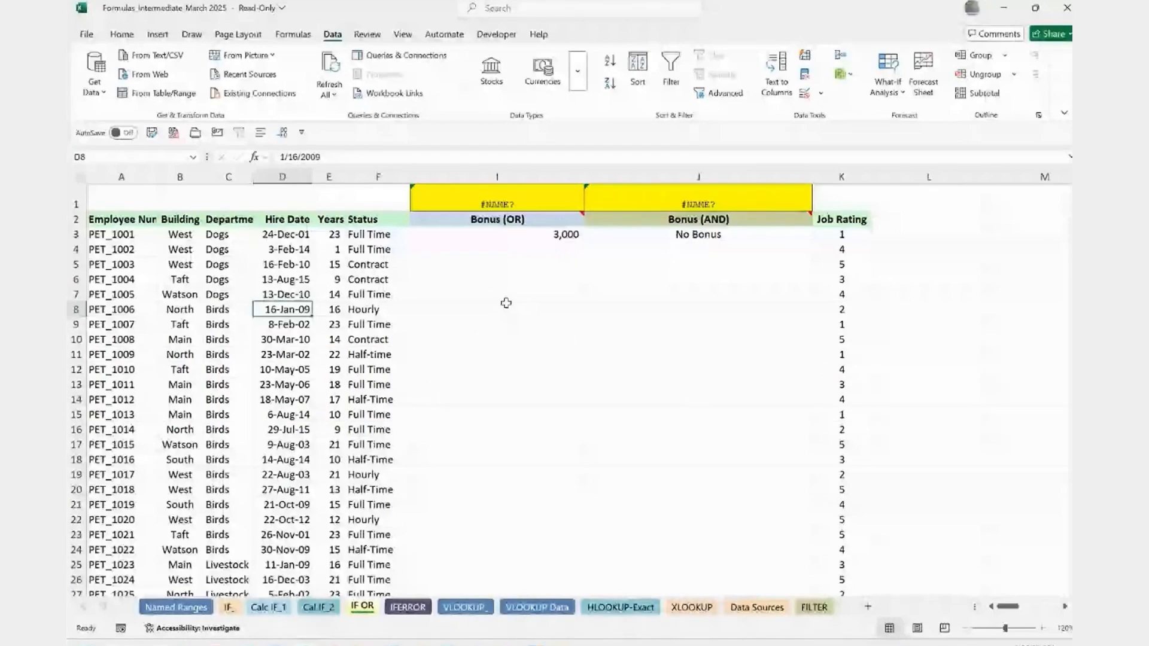
double_click(490, 240)
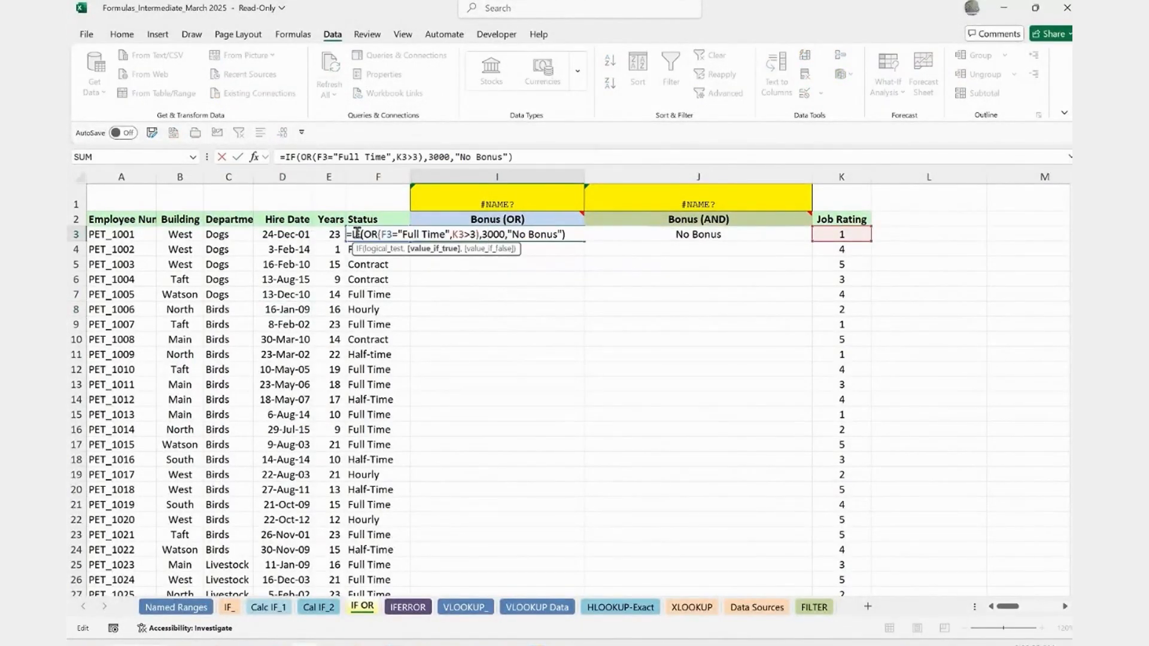
Step: Examine the IF and OR parts of the Bonus (OR) formula in I3, leaving the formula unedited
left_click_drag(379, 234, 346, 234)
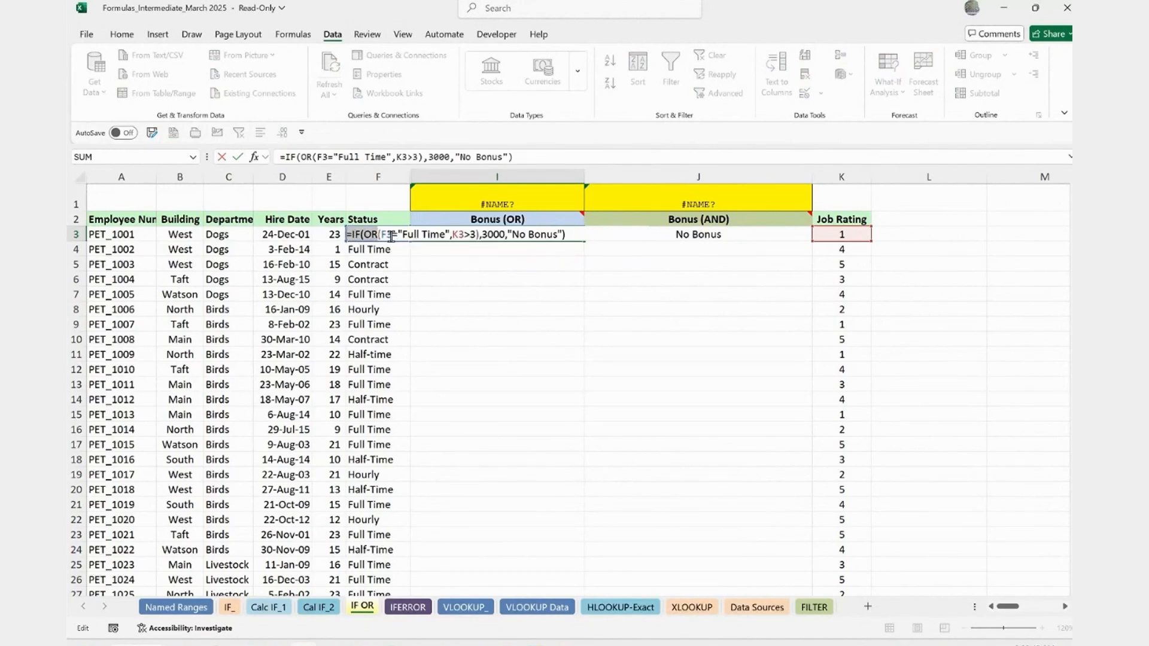
left_click_drag(381, 235, 496, 236)
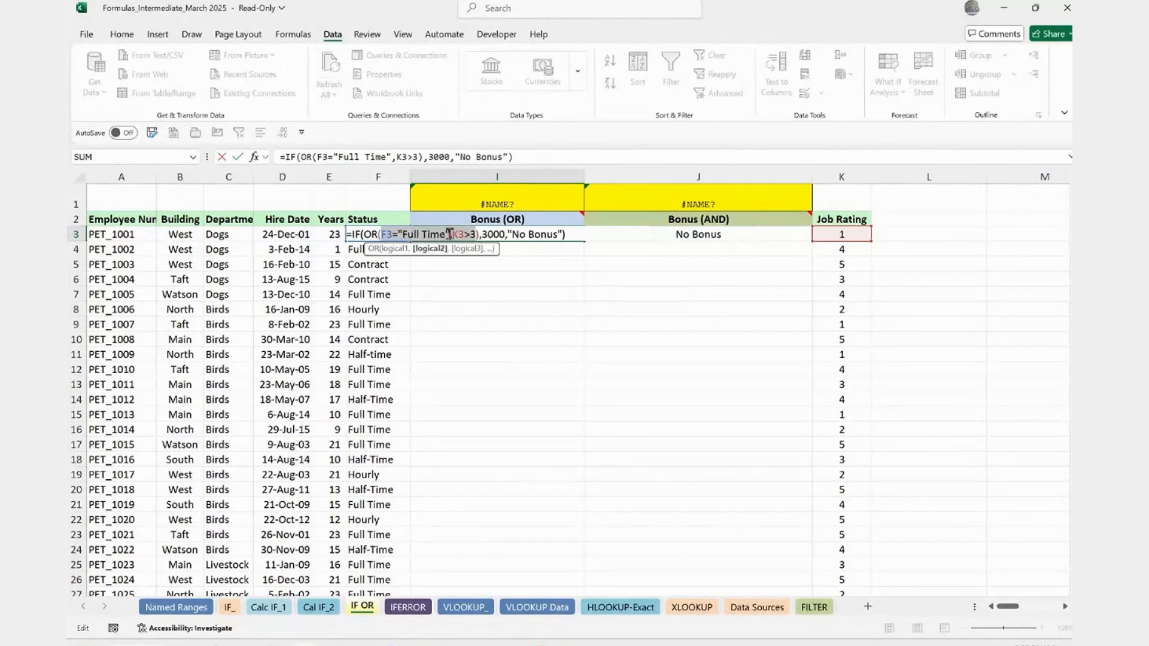
key("Escape")
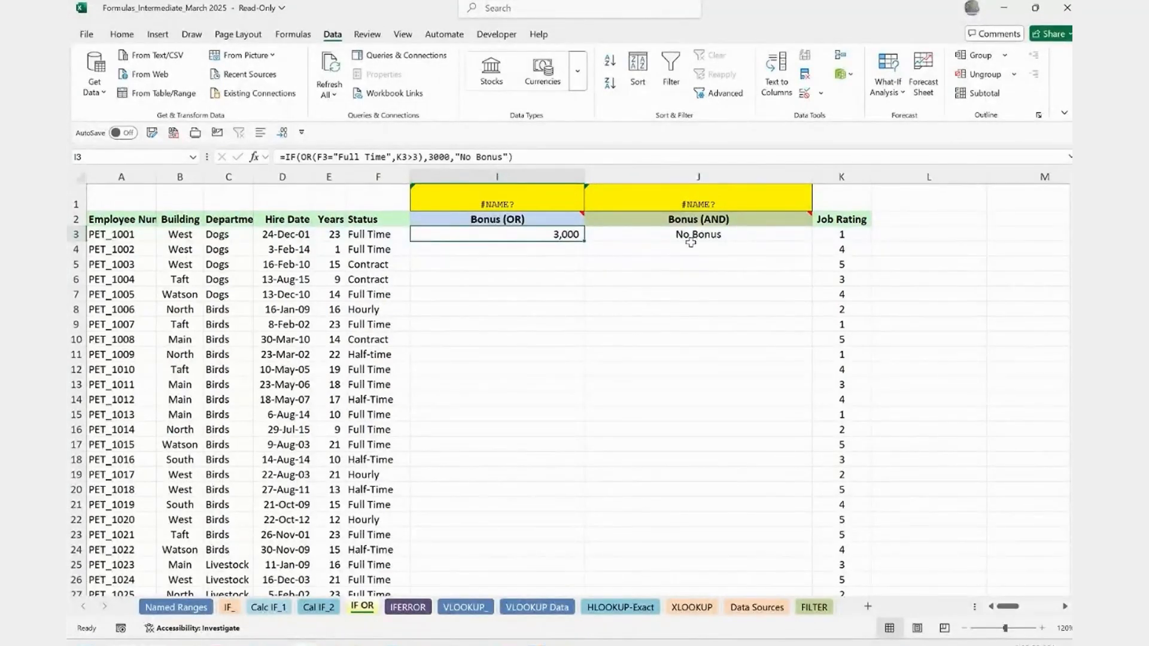
Step: Begin an IF formula in I4 with a nested OR whose first condition is F4="Full time"
left_click(483, 255)
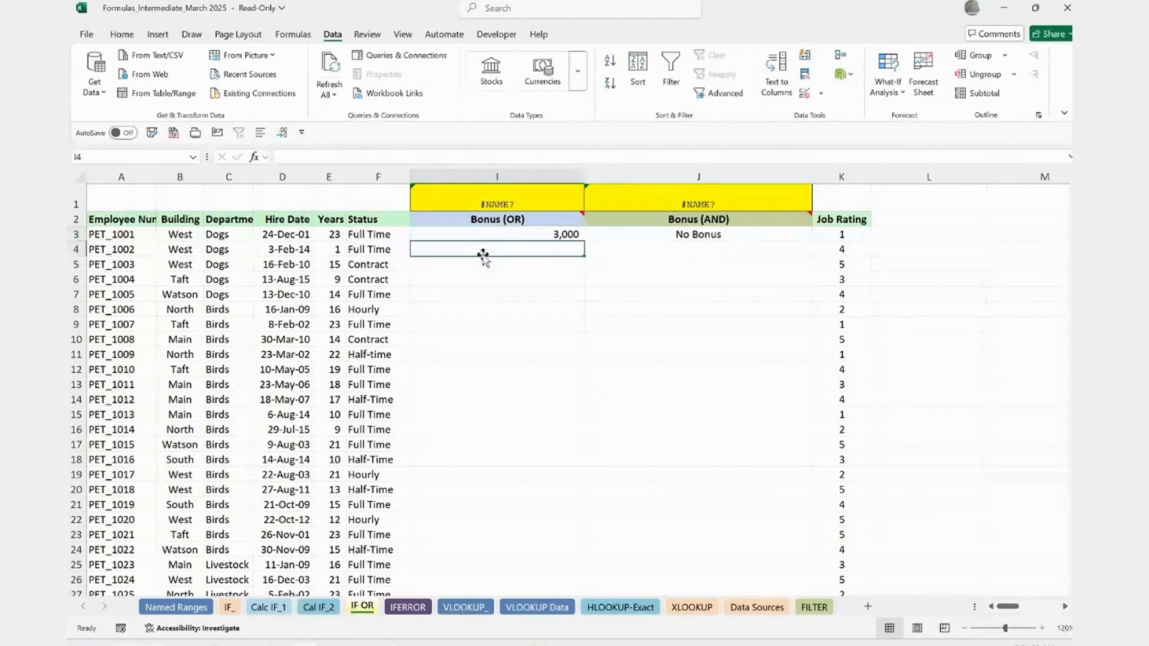
type("=IF(")
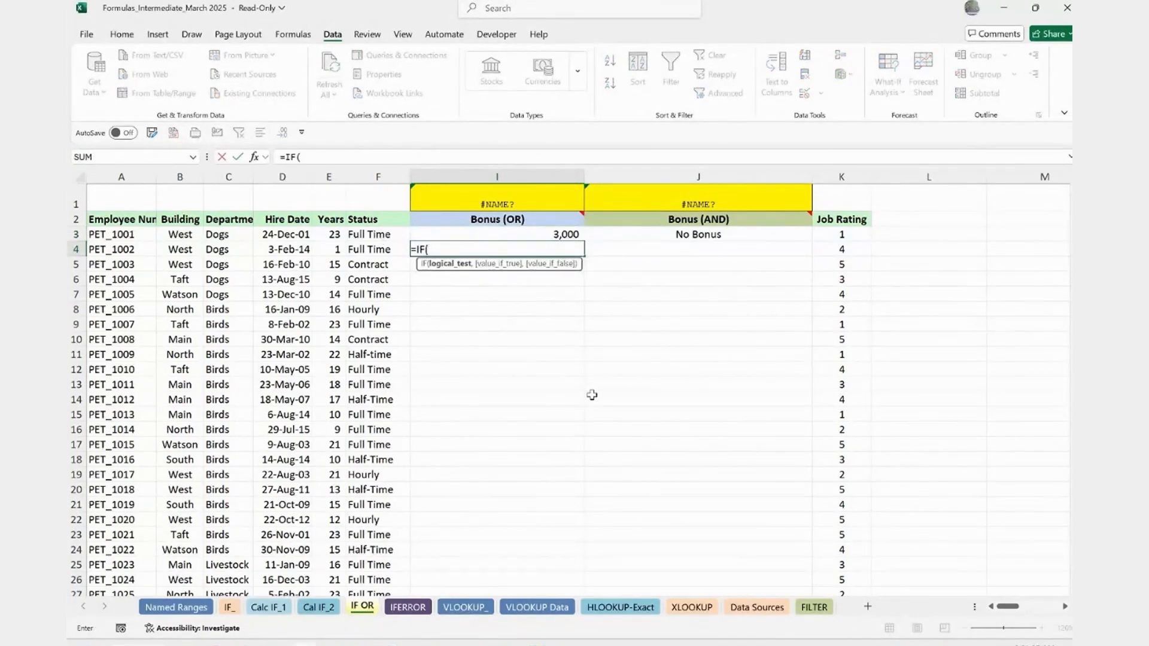
type("Or")
key("Tab")
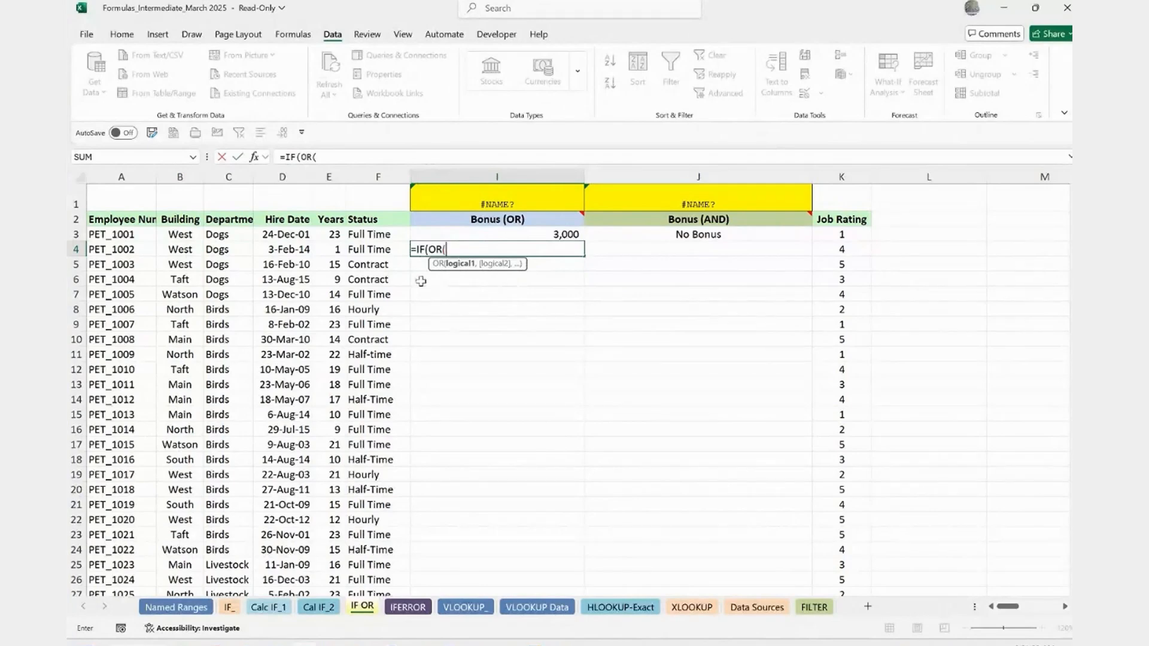
left_click(364, 249)
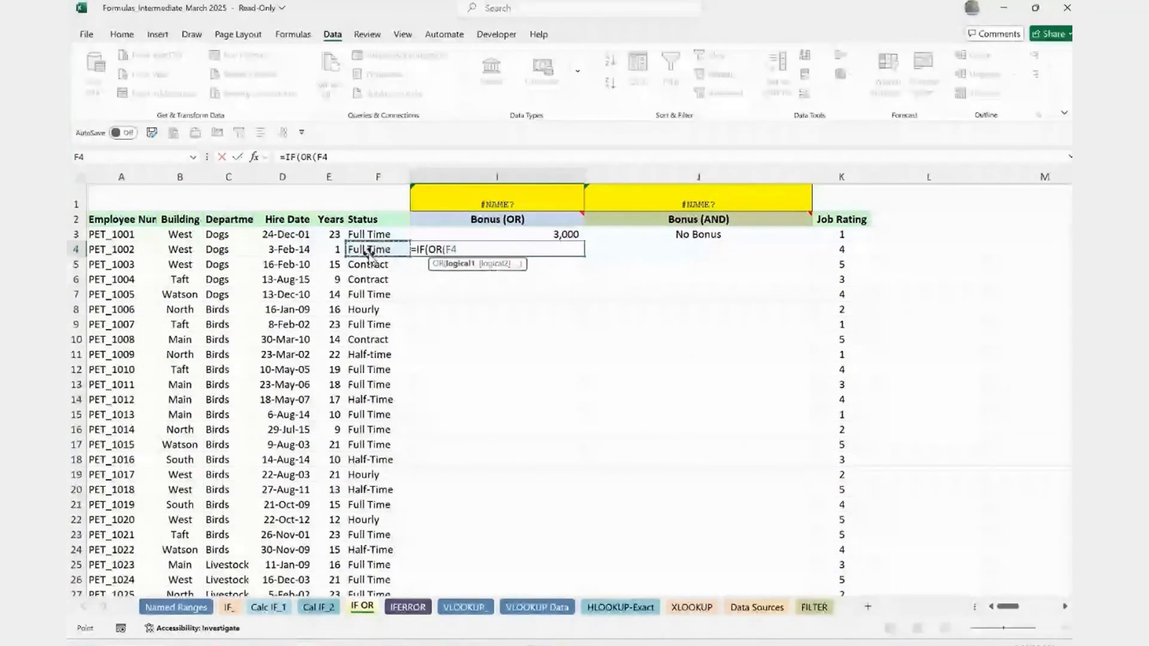
type("=\"F")
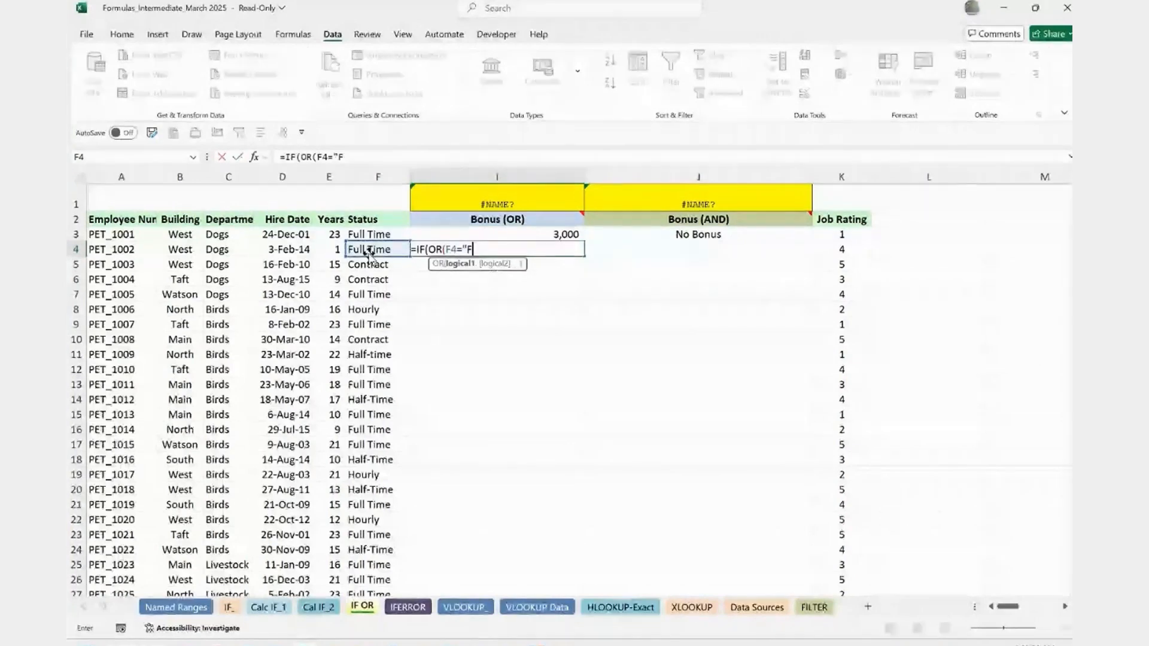
type("ull time\"")
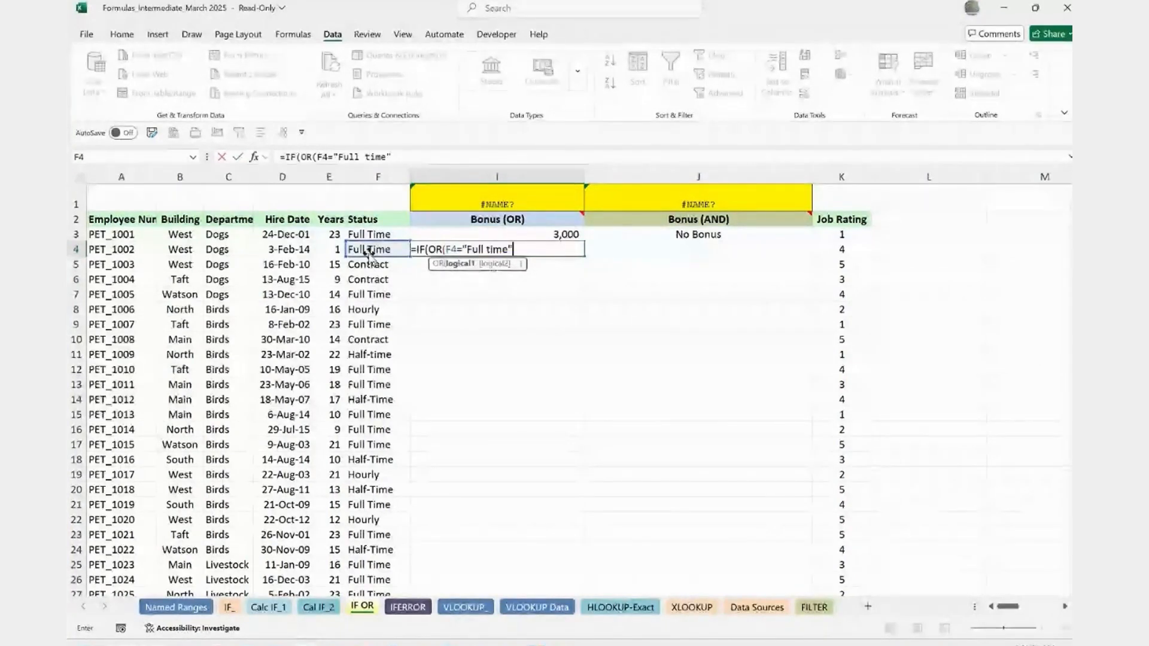
type(",")
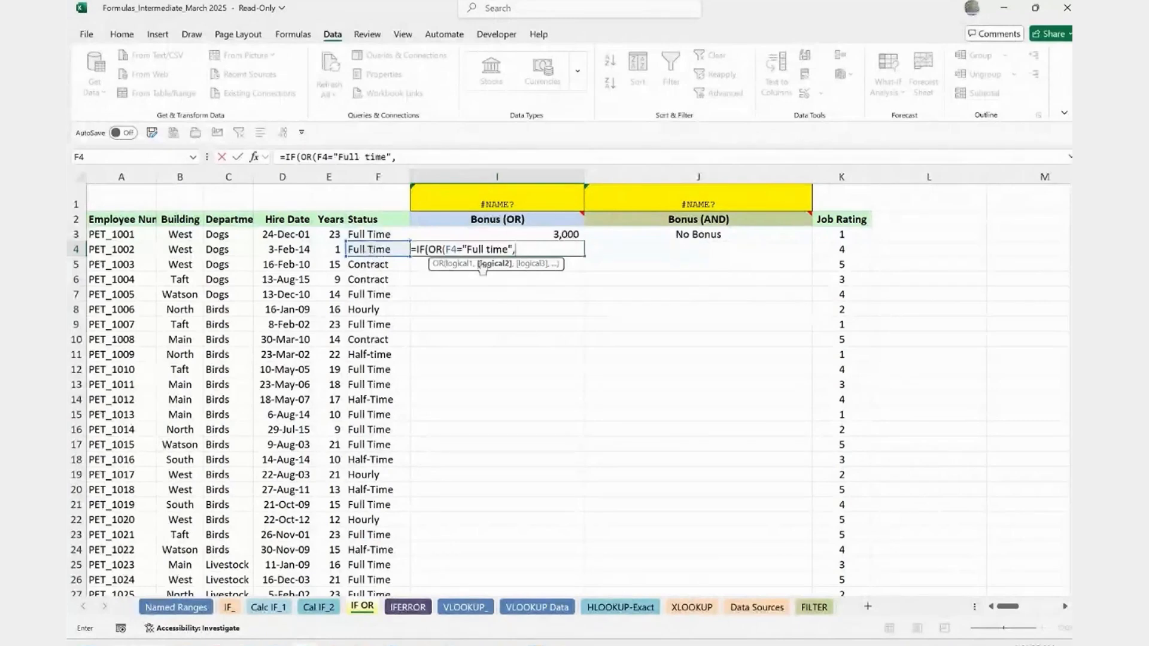
Step: Complete the I4 formula with K4>3 as second OR condition, returning 3000 if true and "No Bonus" if false
left_click(834, 247)
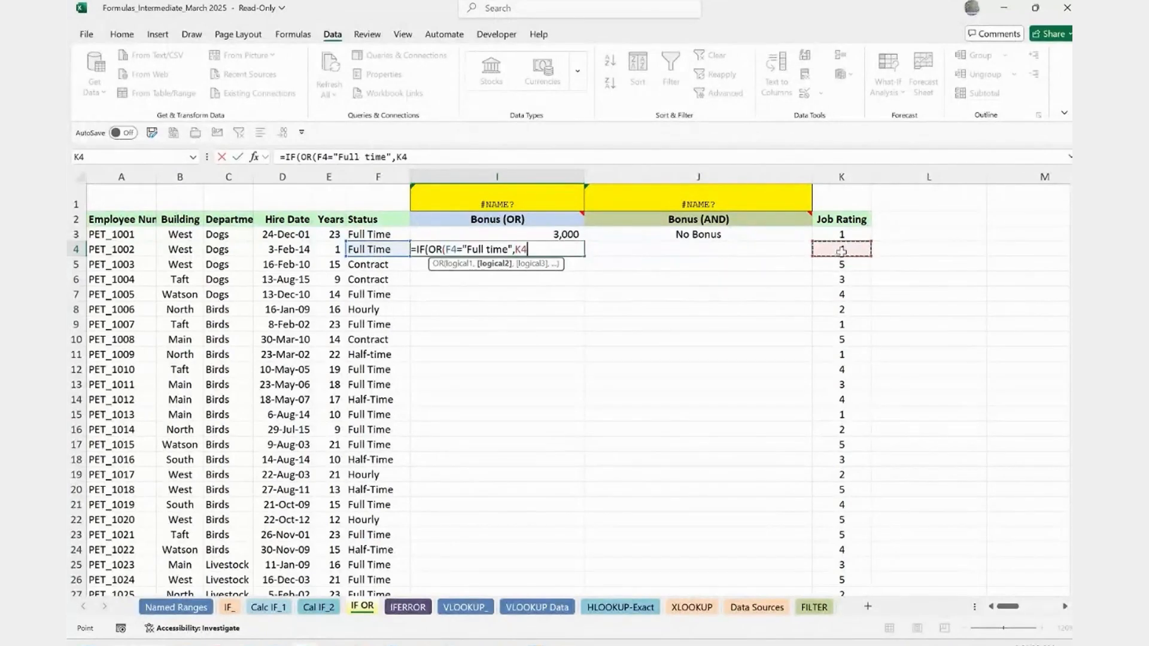
type(">")
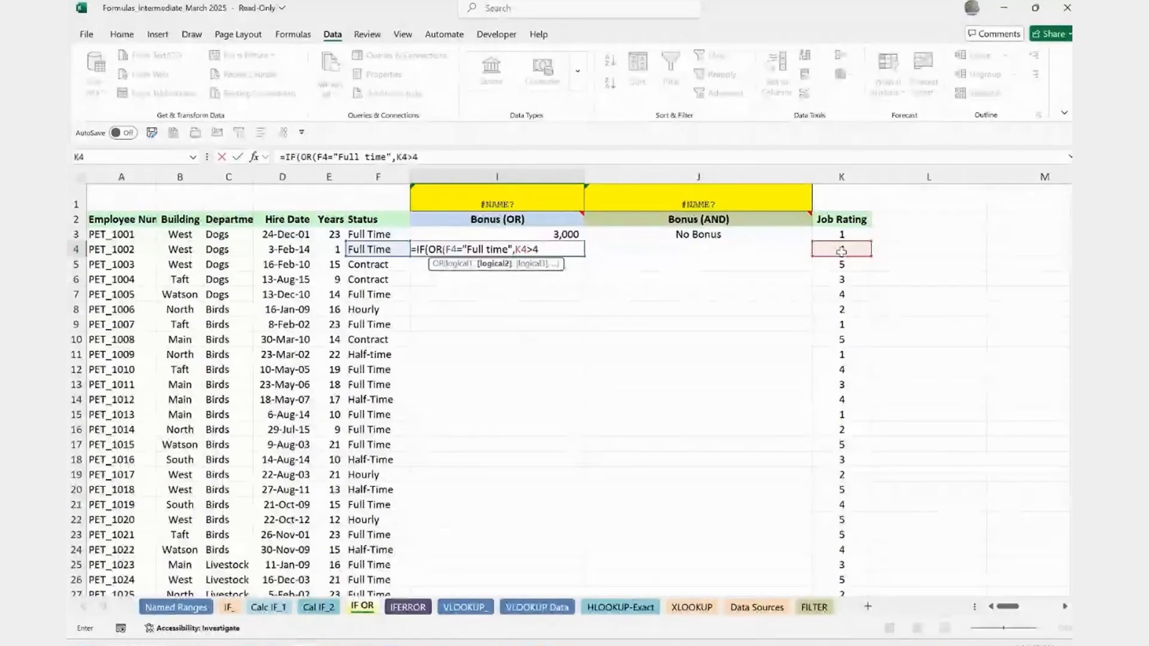
type("3")
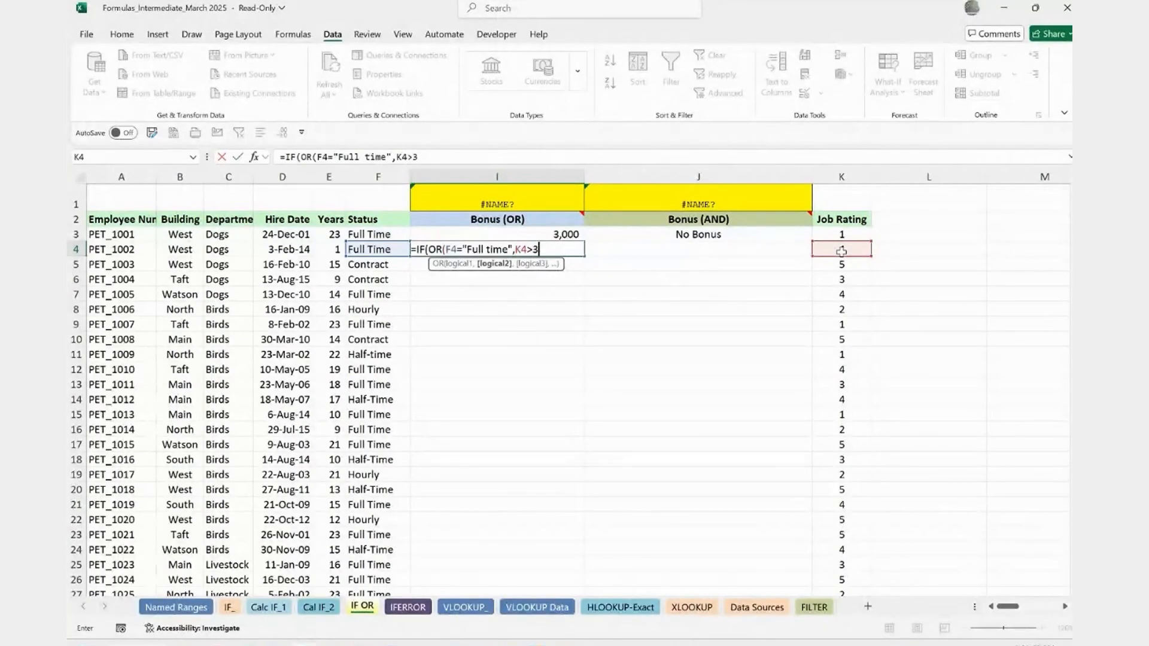
type(")")
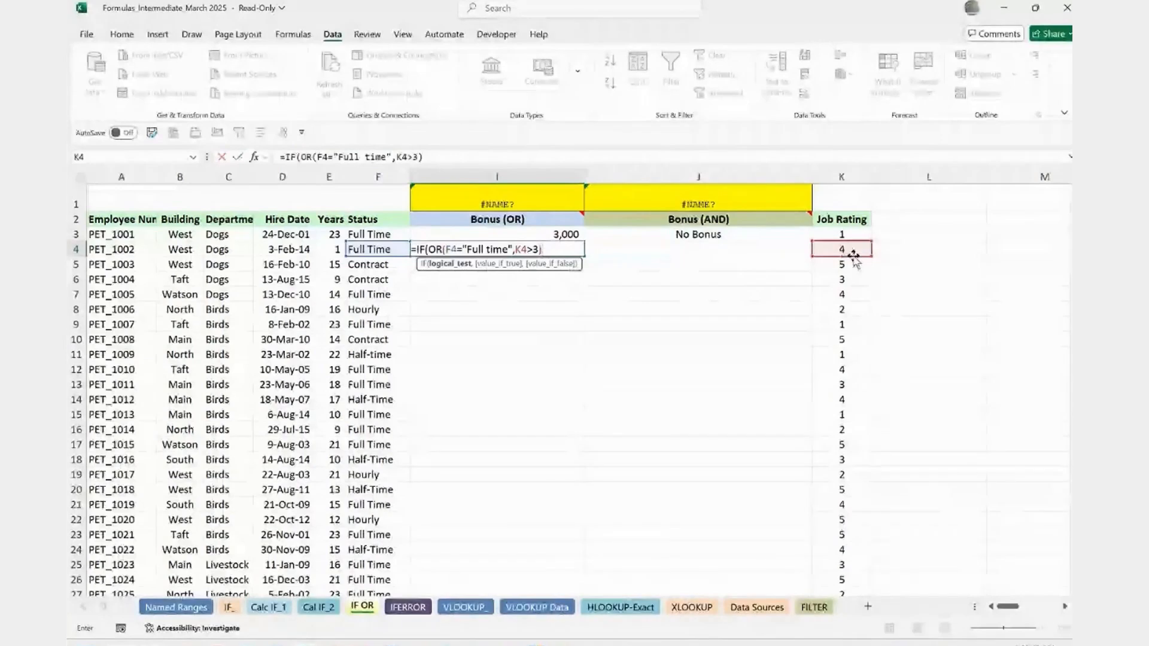
type(",")
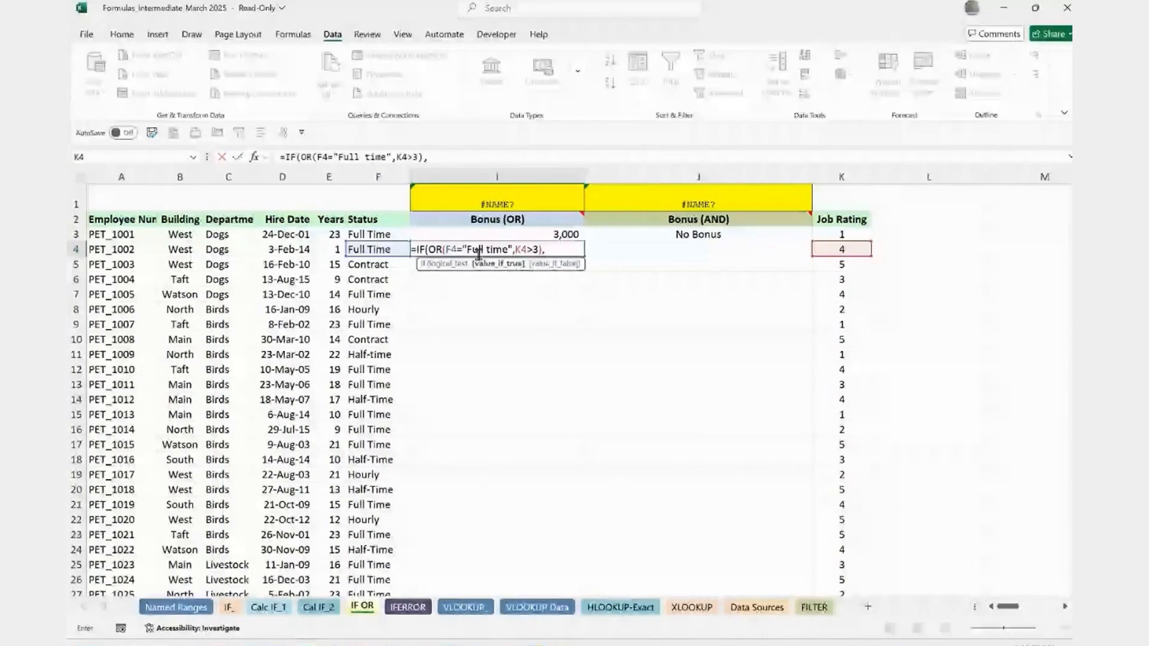
type("3000")
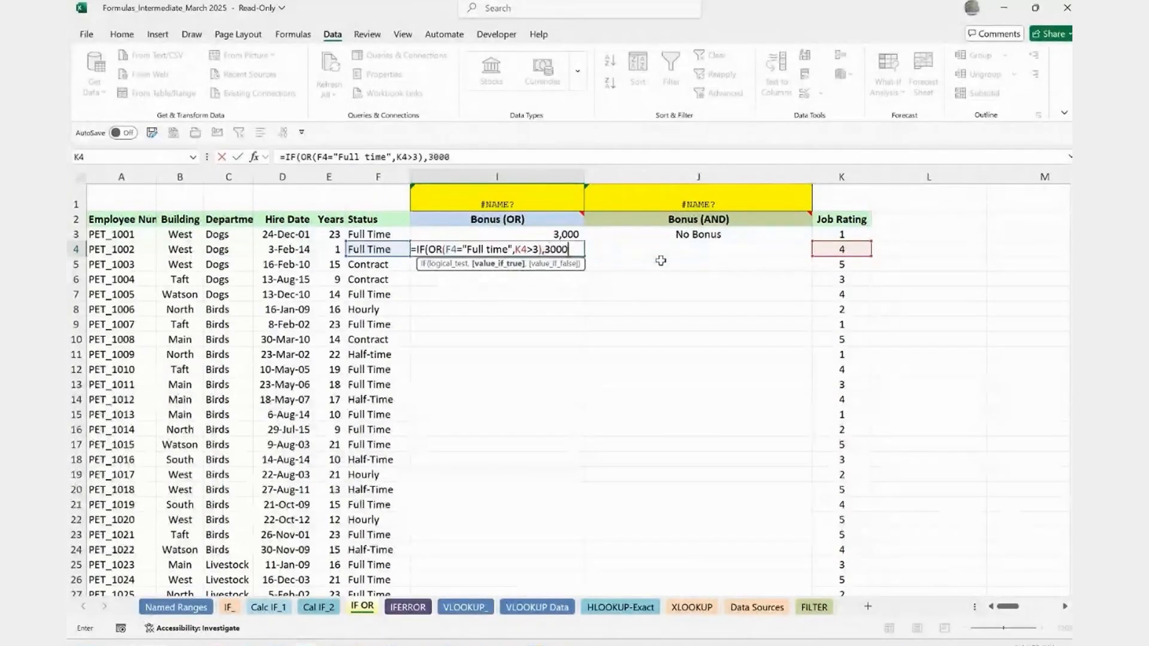
type(",\"No")
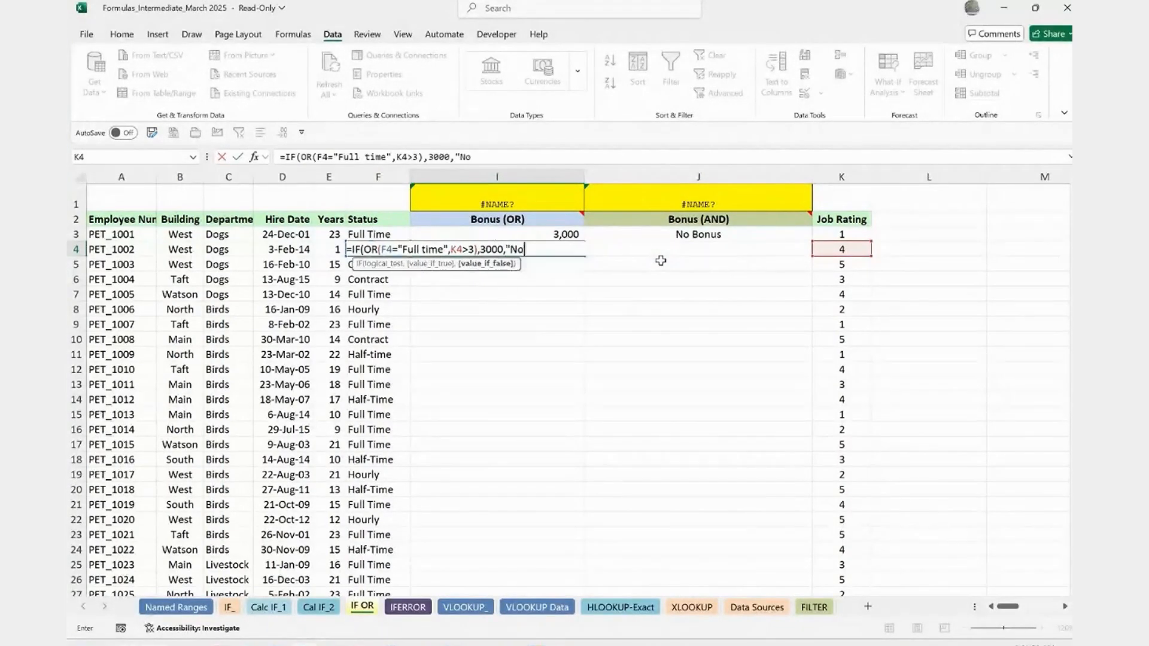
type(" Bonus\")")
key("Return")
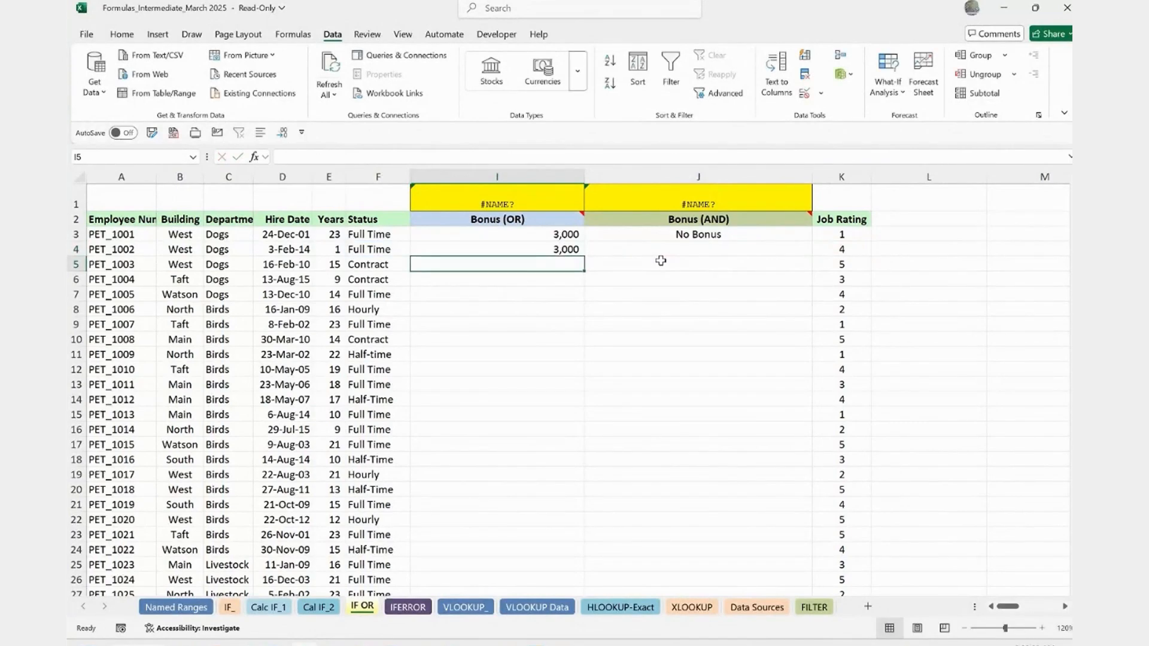
Step: Fill the Bonus (OR) formula from I4 down the rest of the column
left_click(363, 249)
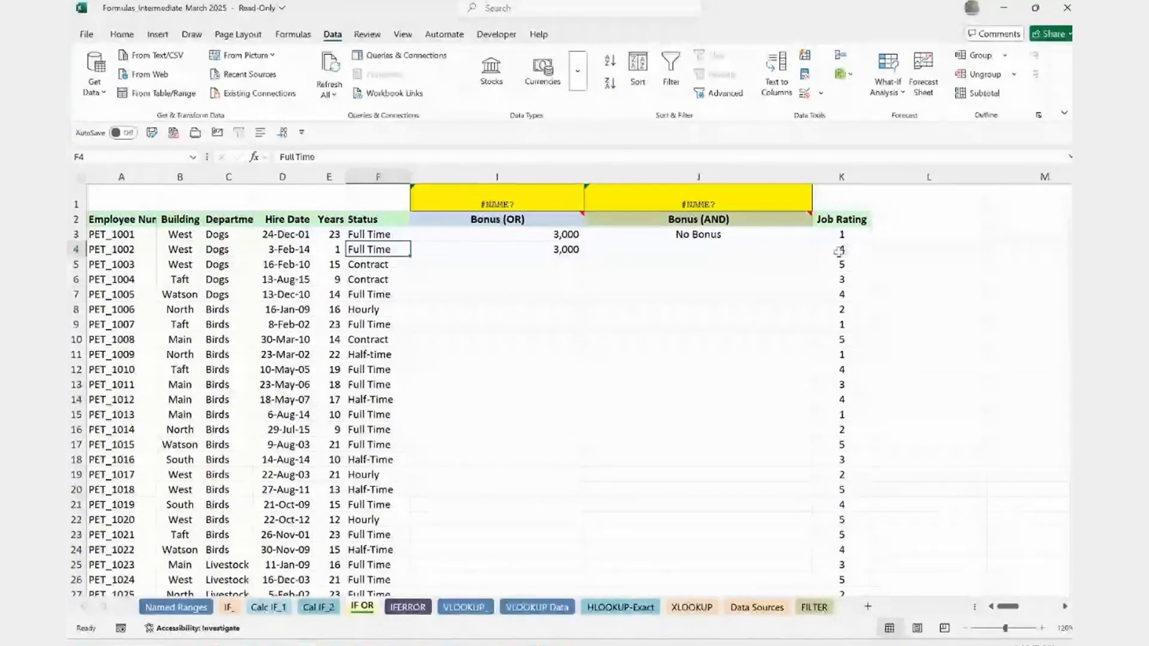
left_click(556, 250)
double_click(585, 256)
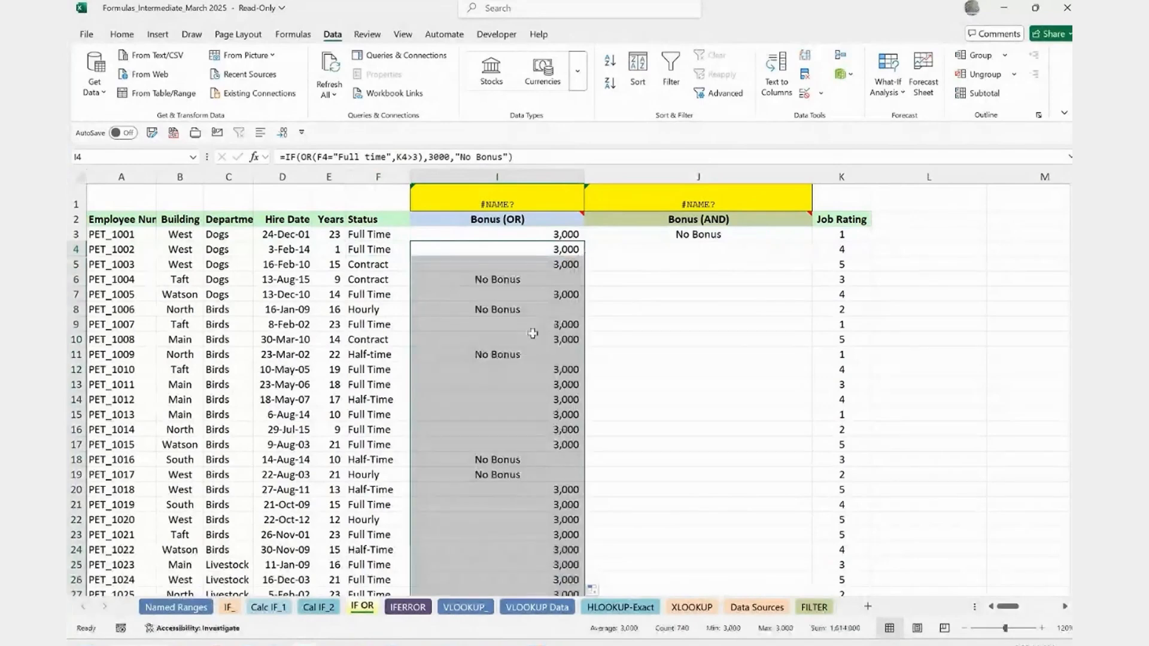
Step: Check the Bonus (OR) result in I6 against the status and job rating of that row
left_click(479, 279)
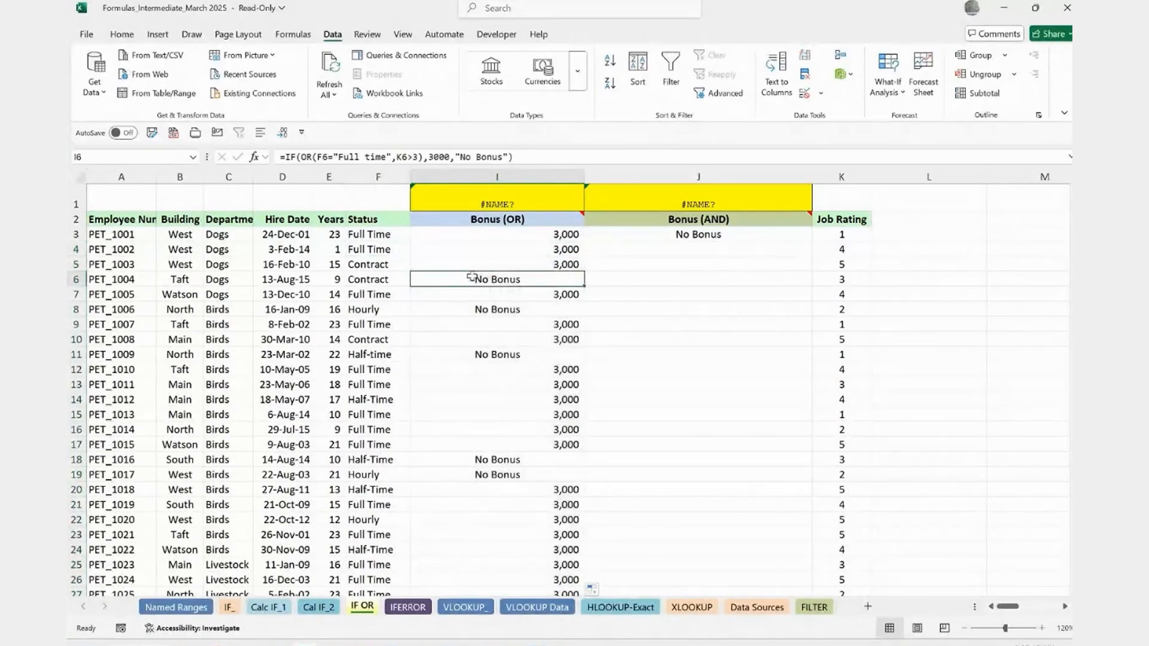
left_click(364, 280)
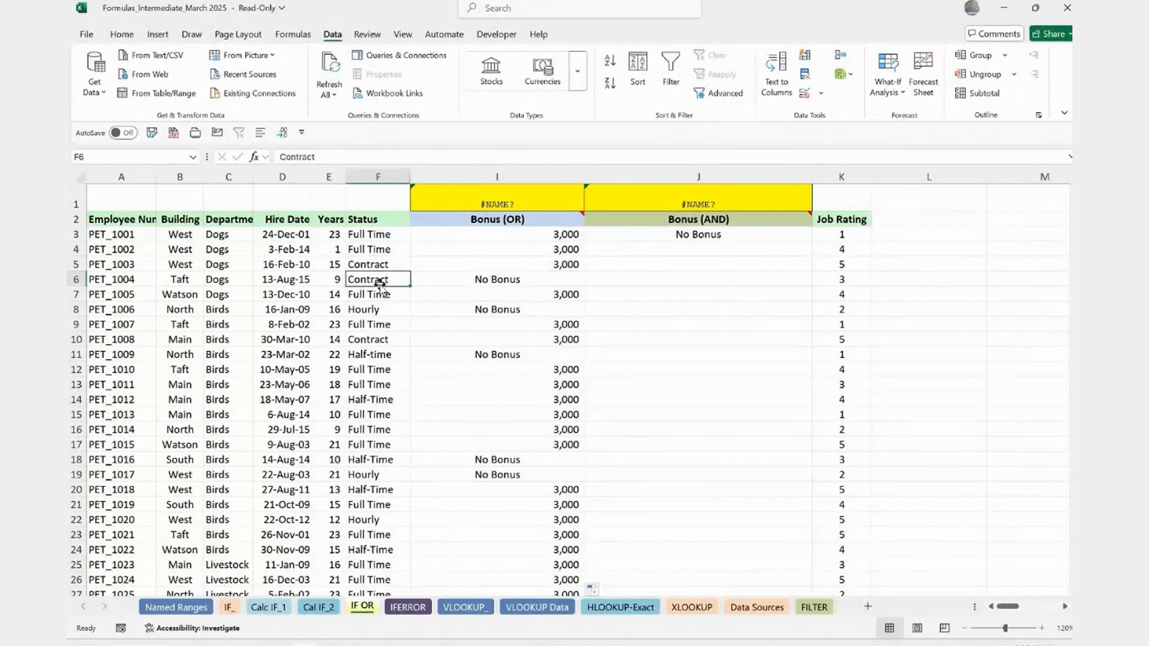
left_click(838, 278)
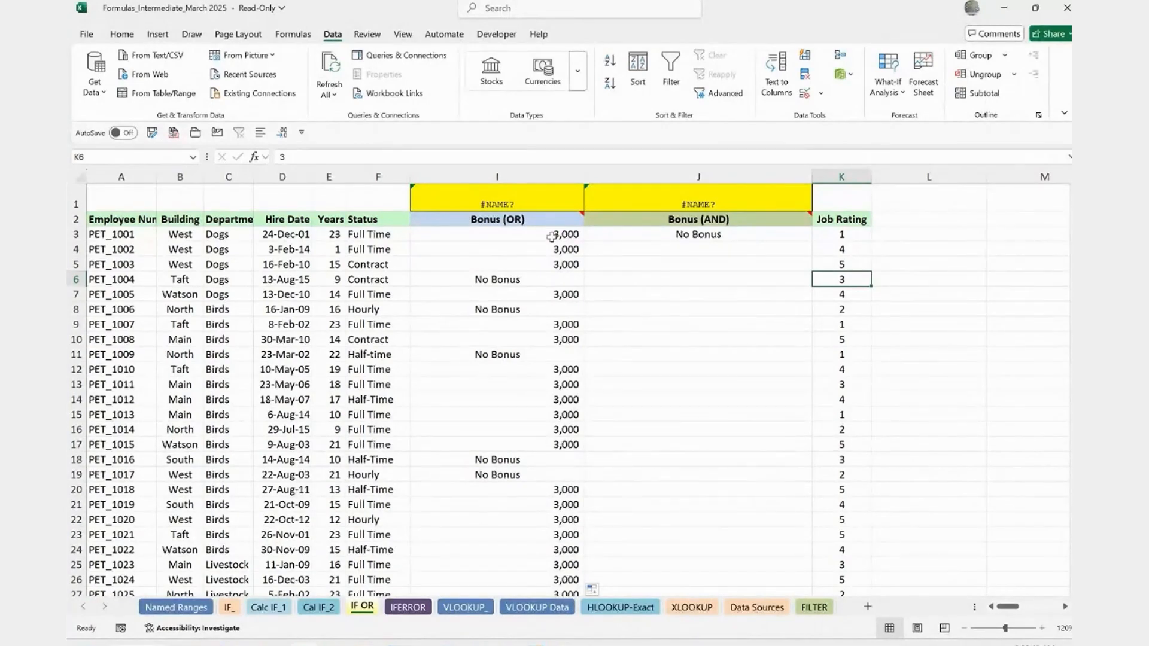
Step: Review how the OR test is nested inside the IF formula in I4, leaving the formula unedited
left_click(514, 251)
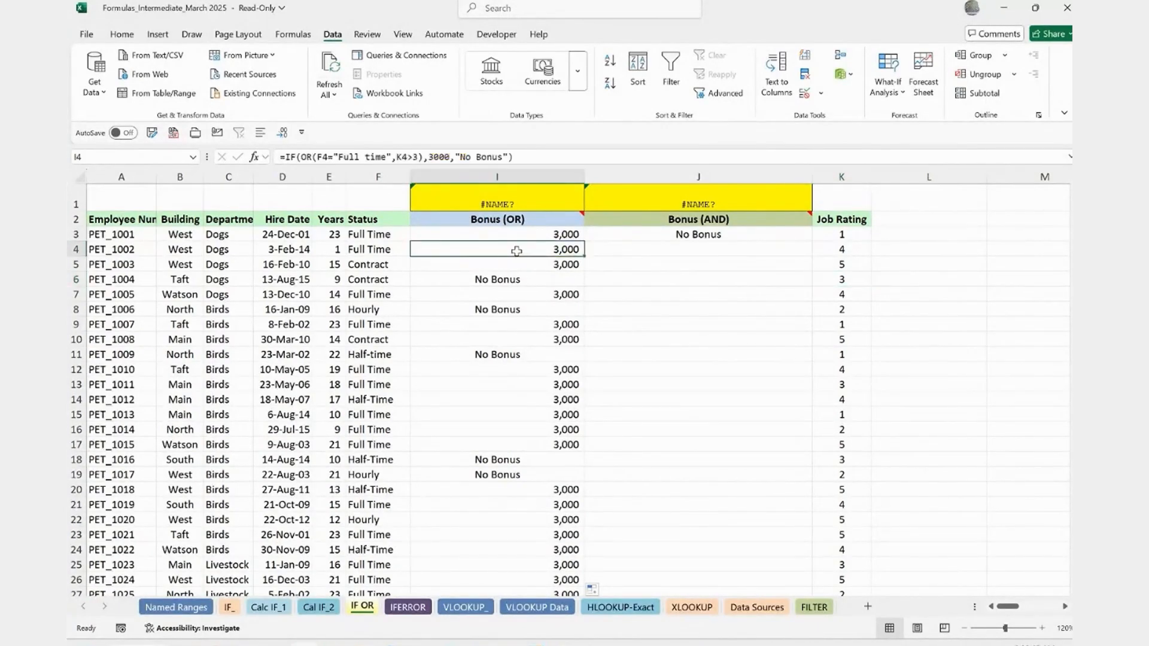
double_click(505, 254)
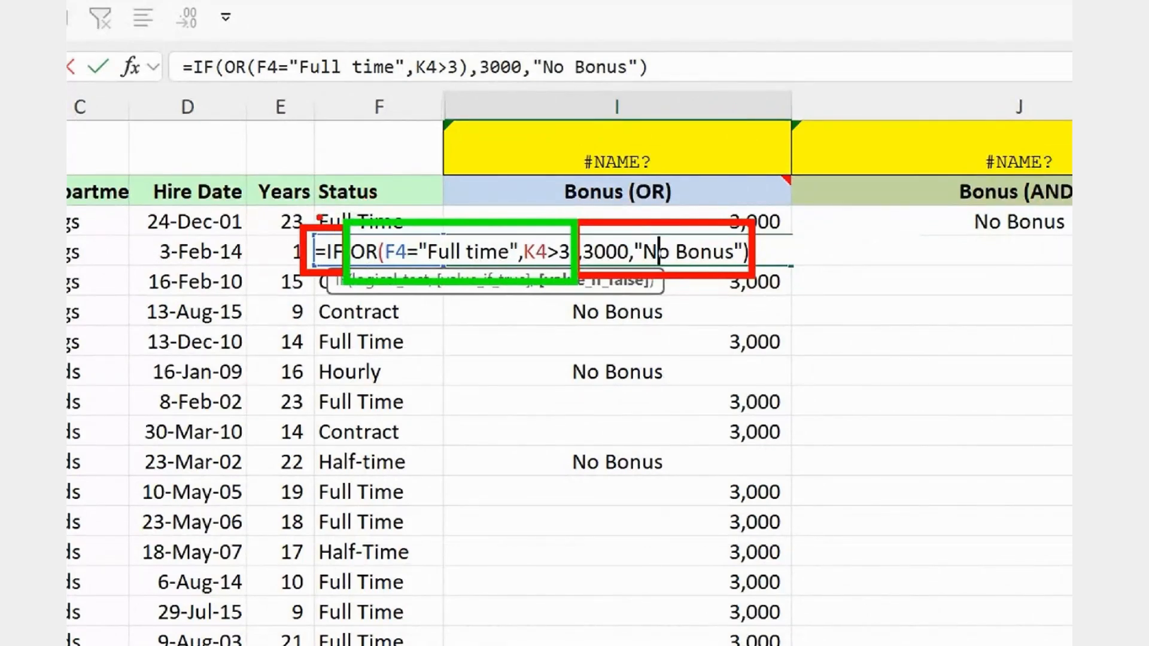
mouse_move(322, 218)
left_mouse_down()
mouse_move(351, 189)
mouse_move(496, 179)
mouse_move(698, 209)
left_mouse_up()
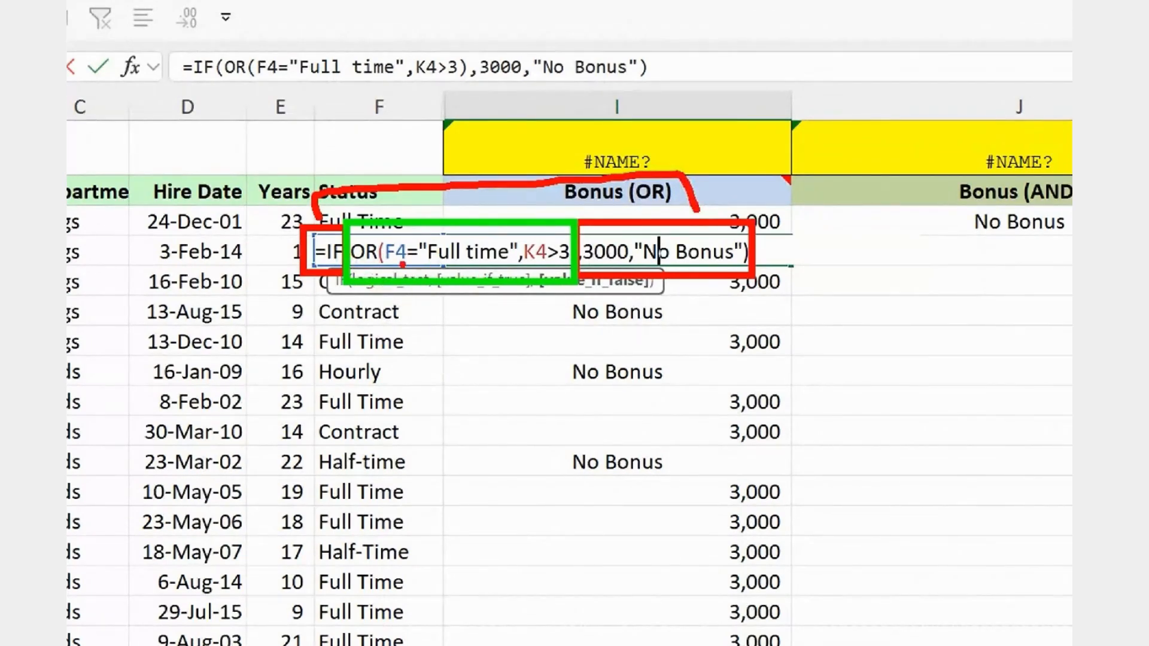
key("Escape")
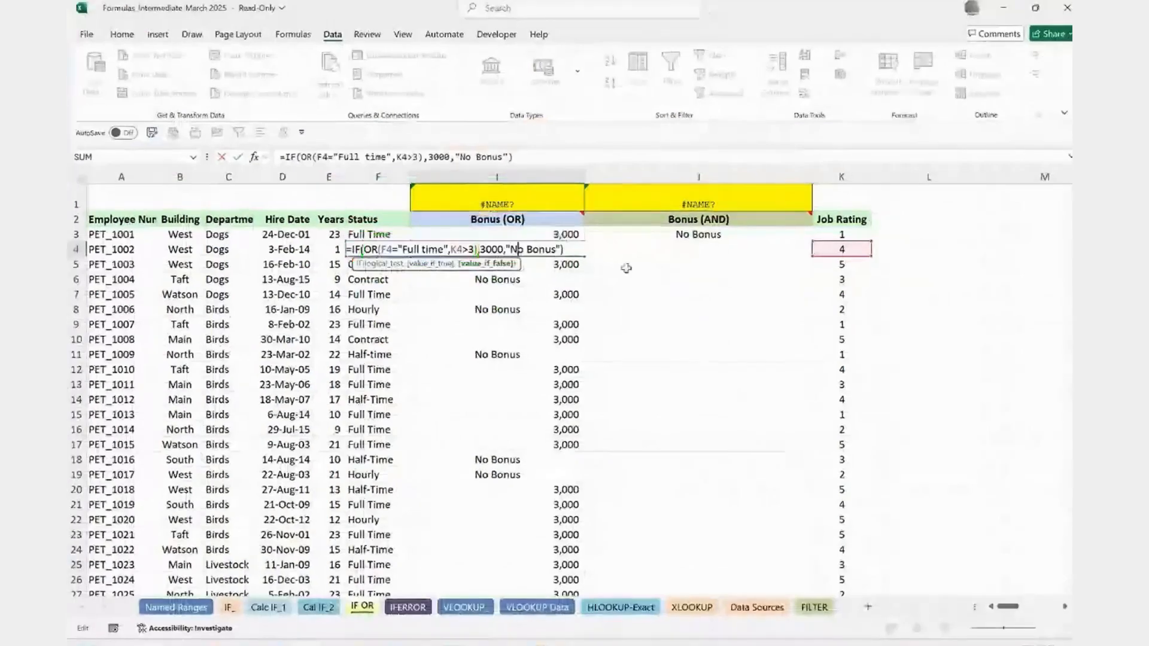
key("Escape")
Step: Fill the Bonus (AND) formula from J3 down the column and review the AND conditions in J3
double_click(663, 234)
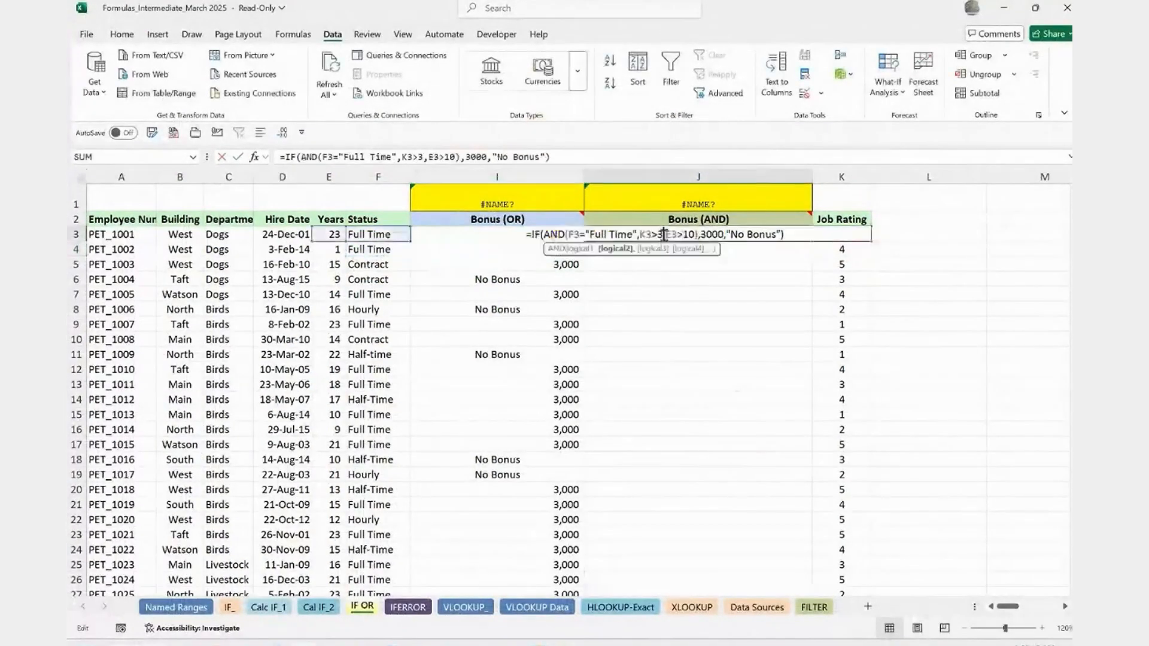
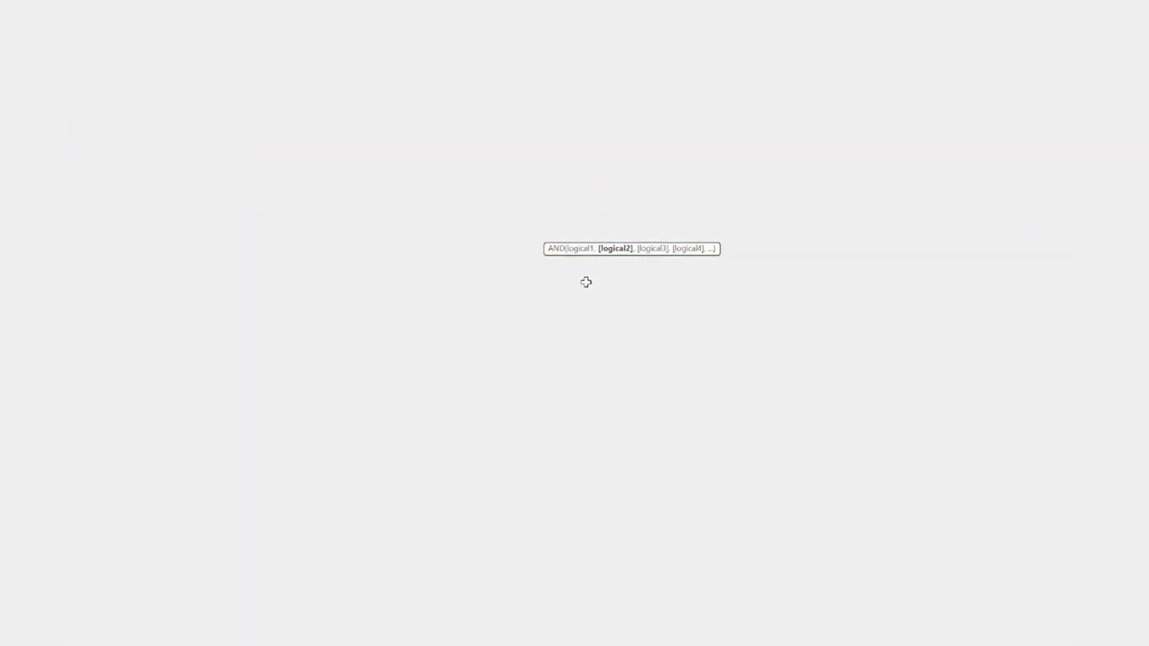
key("ctrl+Return")
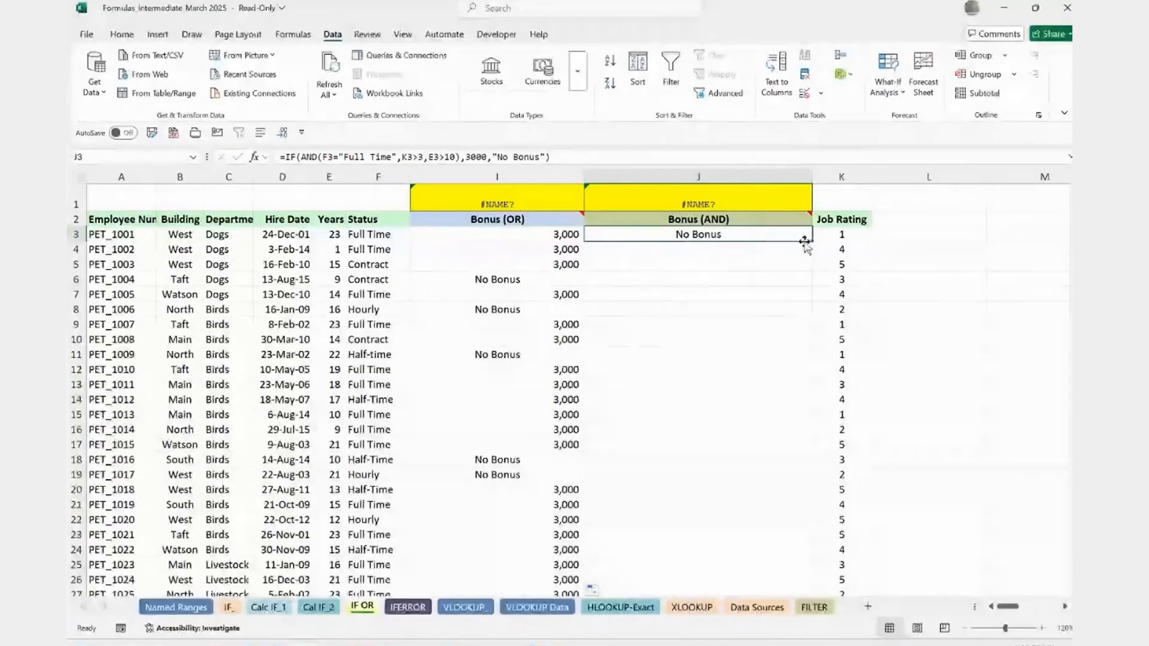
double_click(815, 239)
left_click(700, 432)
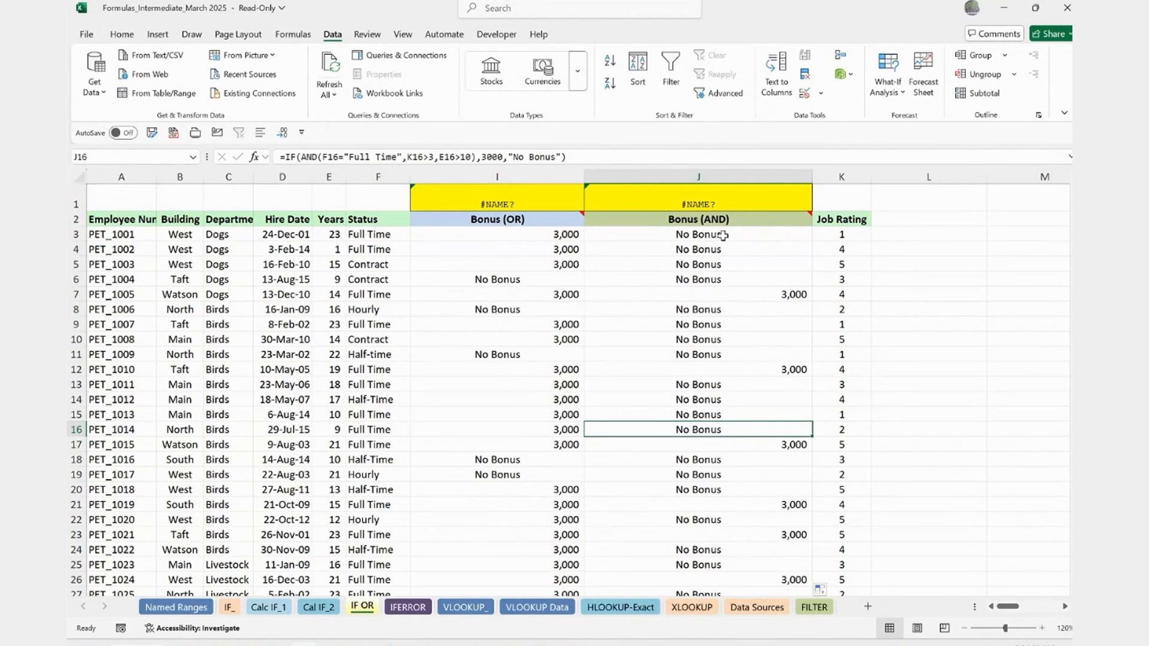
double_click(691, 234)
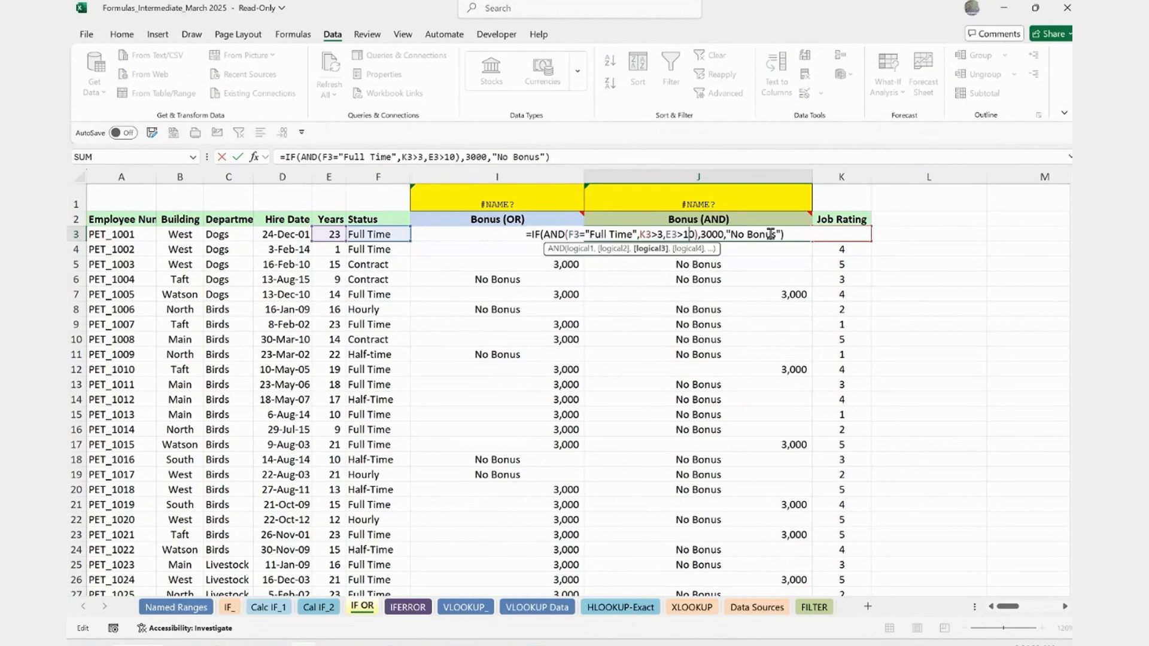
key("ctrl+Return")
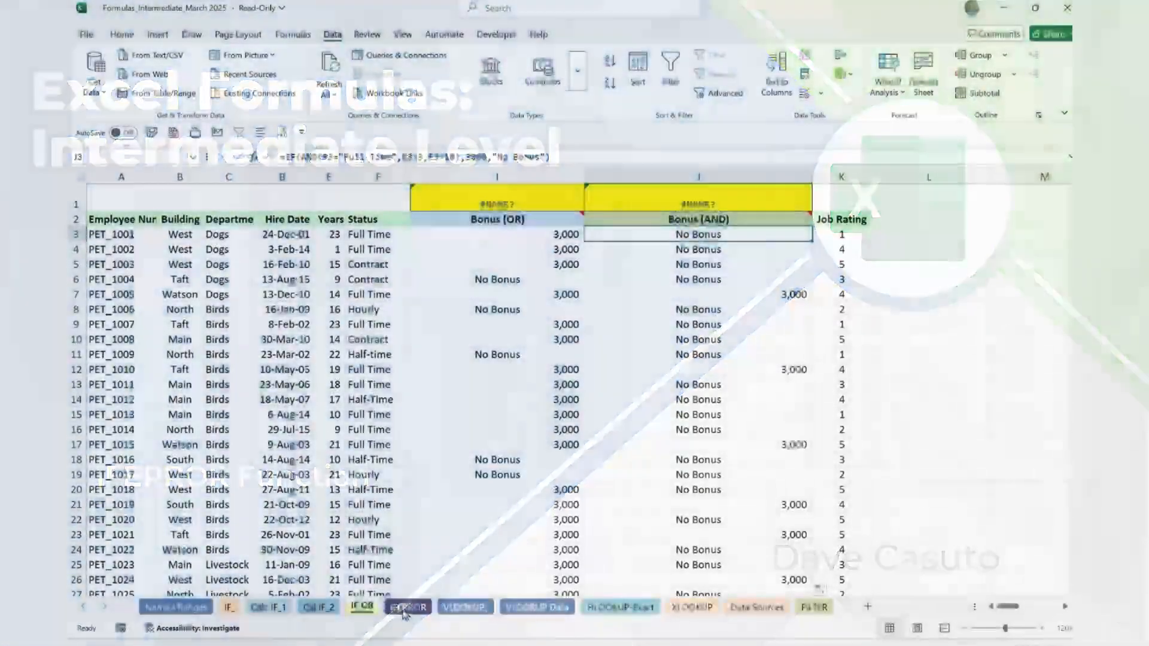
Step: Open the IFERROR sheet and inspect the unit price of Anise in C8
left_click(407, 606)
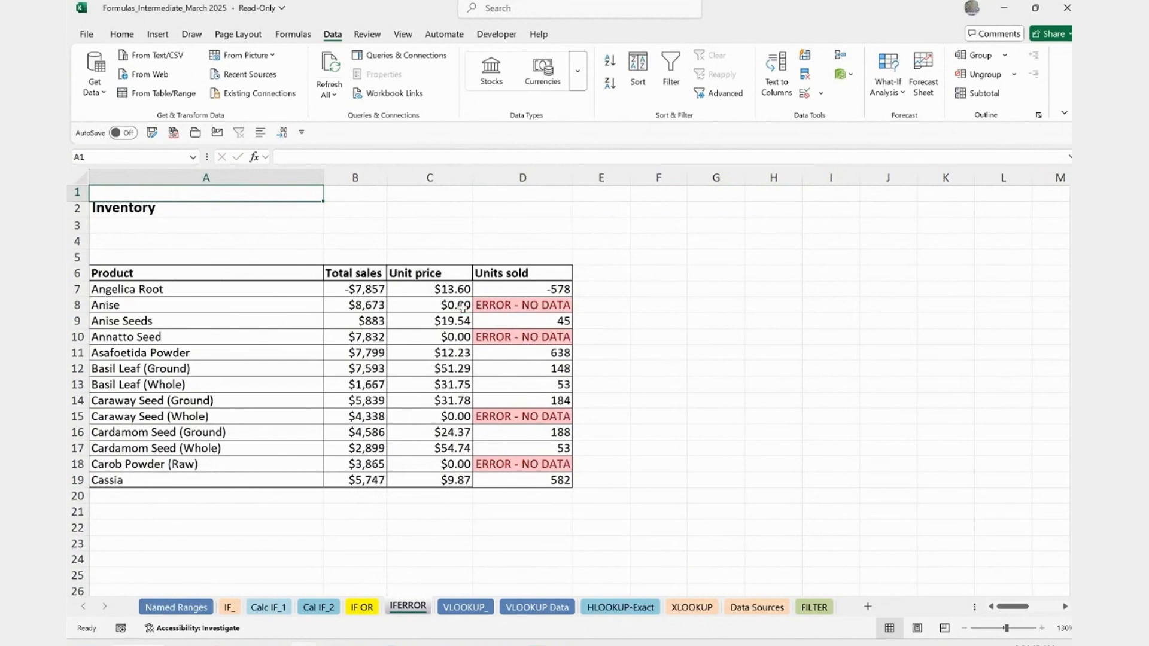
left_click(440, 307)
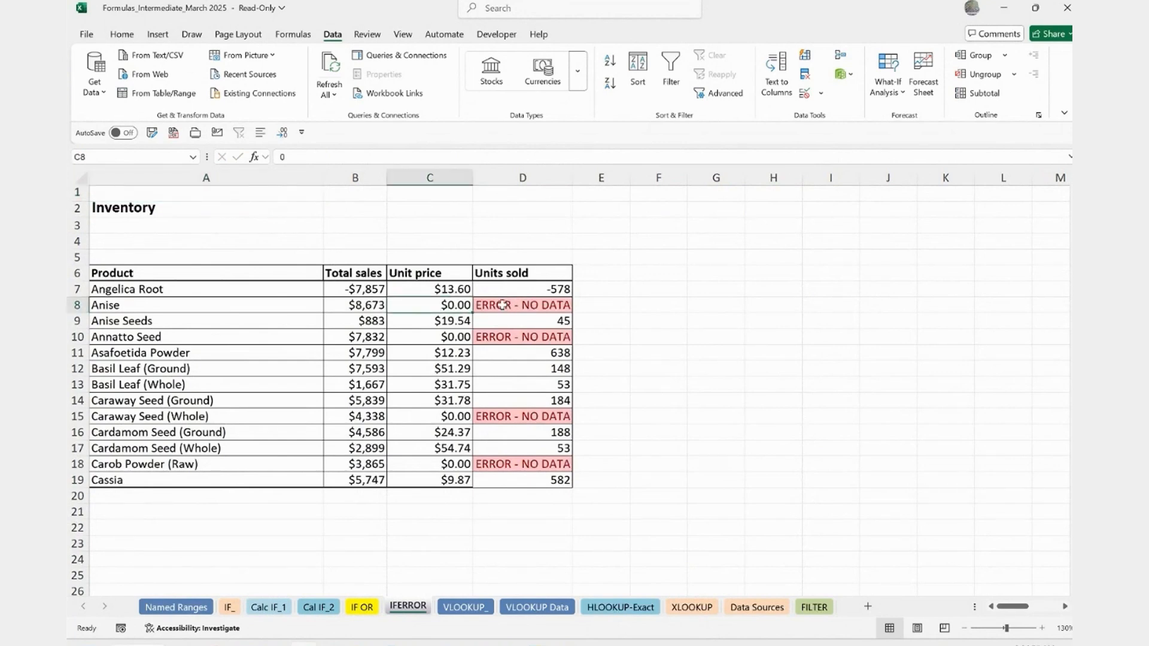
Step: Test the IFERROR result for Anise by setting its unit price in C8 to 3, and undo the change
left_click(454, 334)
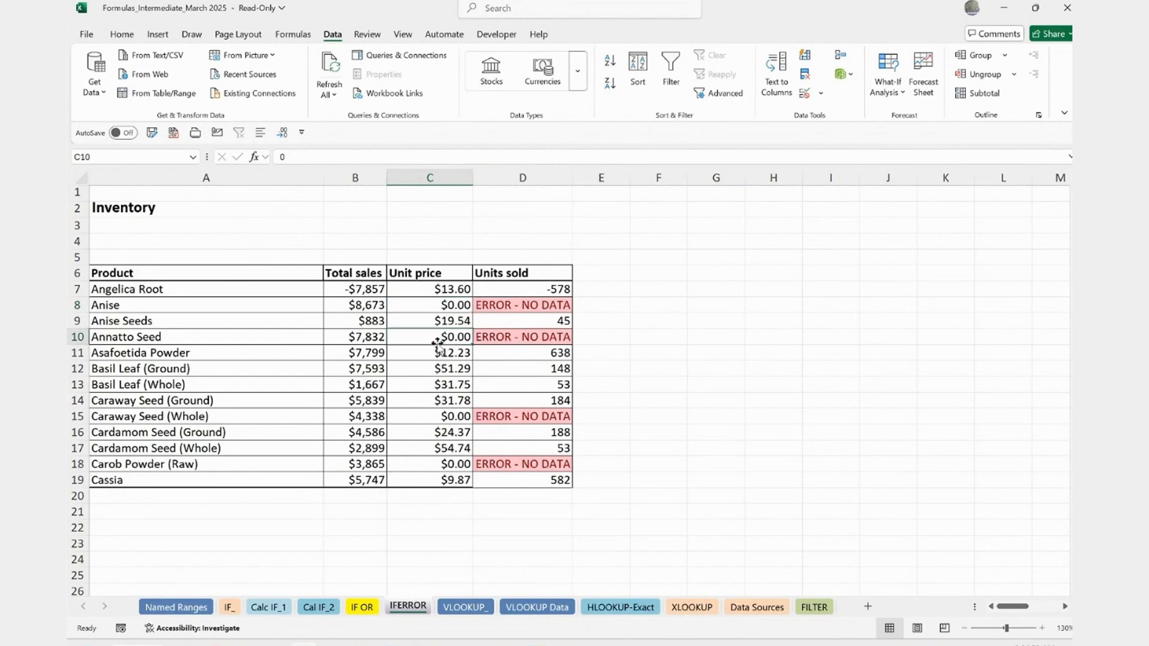
type("3")
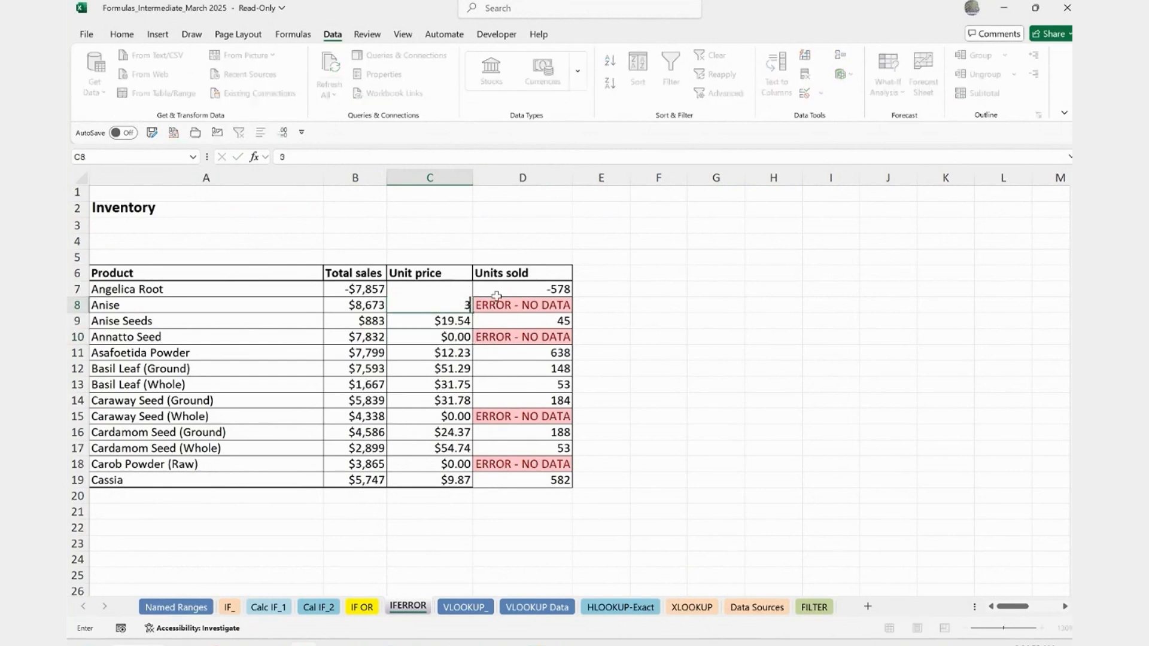
key("Return")
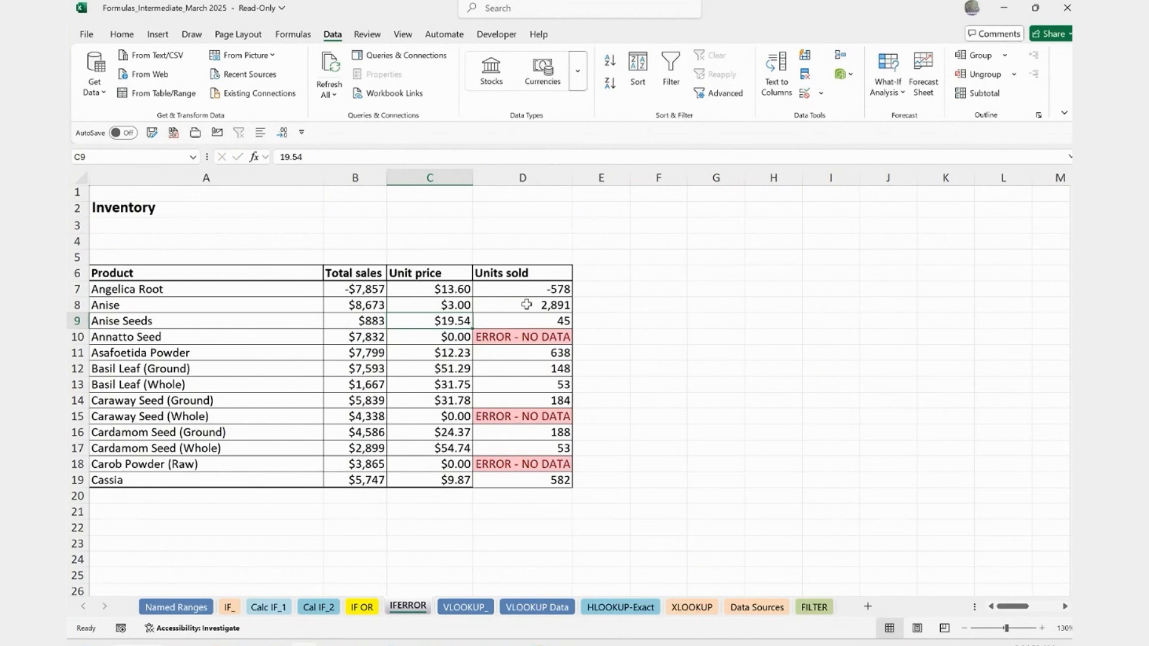
key("ctrl+z")
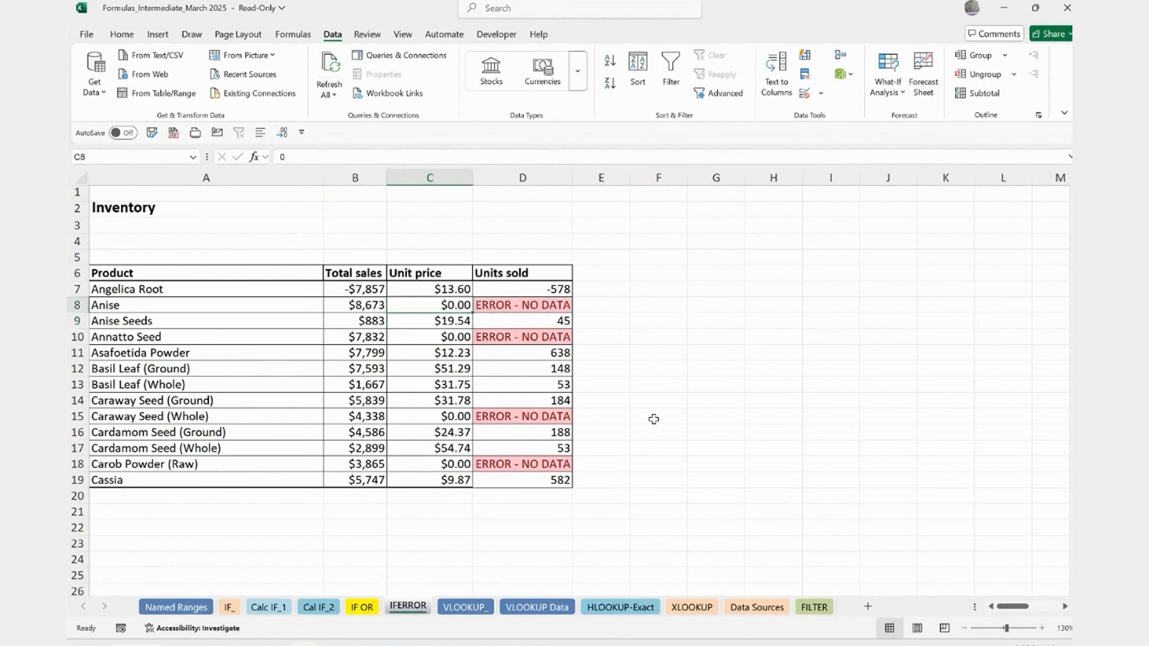
Step: Review the IFERROR formulas in D7 and D8, including the error text argument, leaving them unedited
double_click(531, 291)
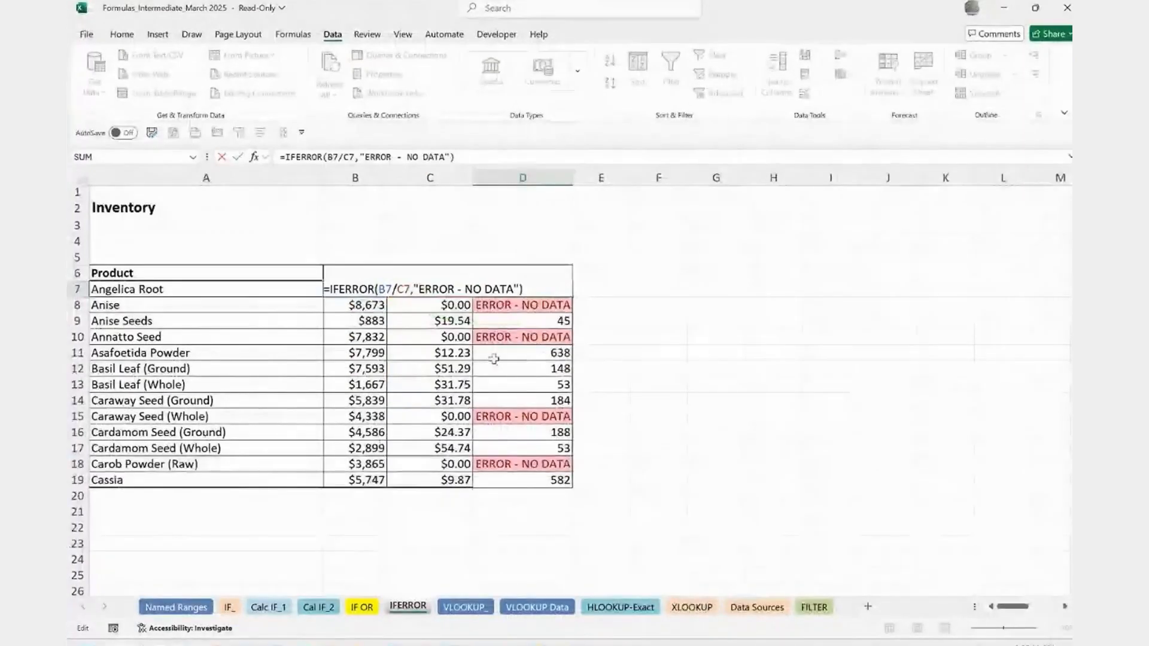
key("Escape")
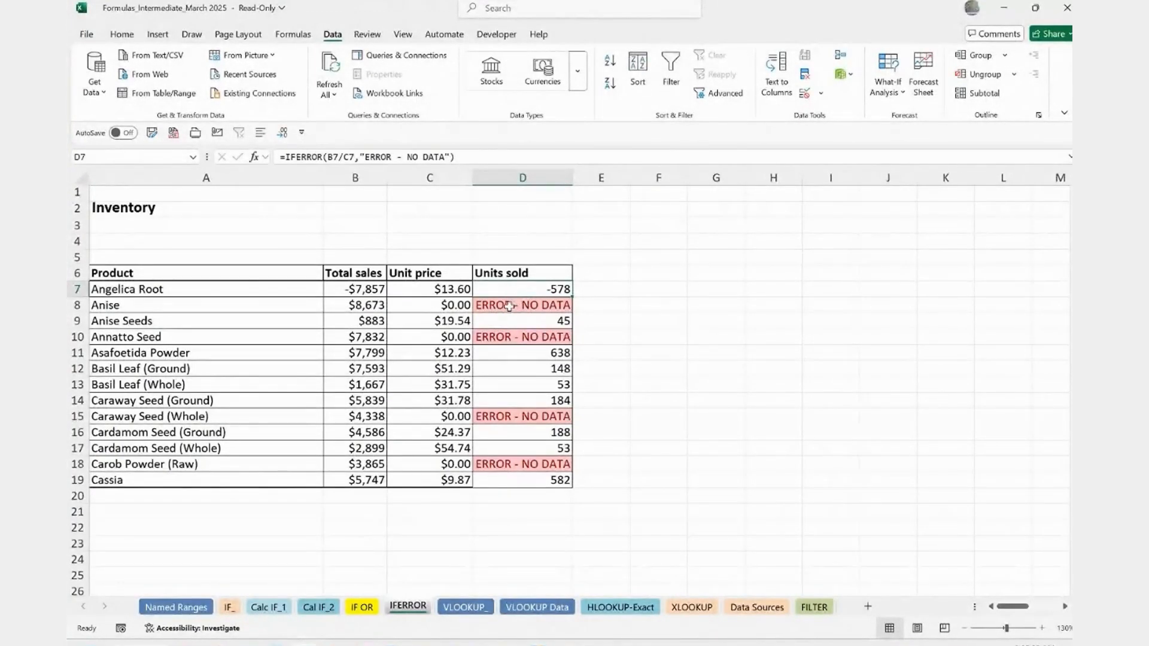
double_click(510, 306)
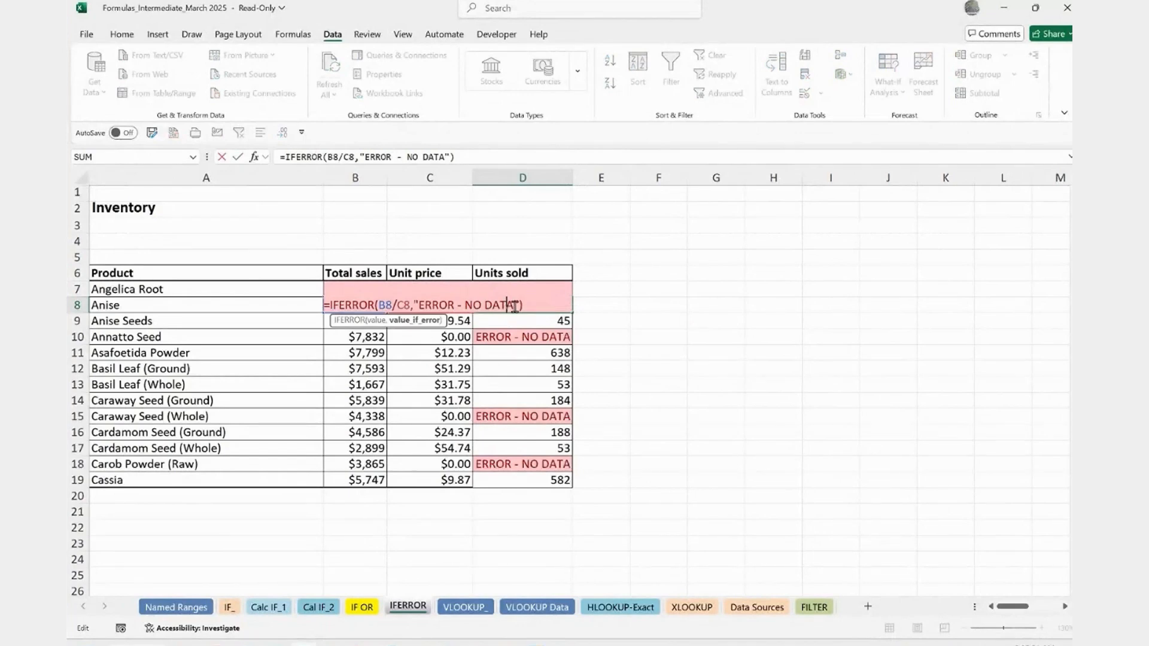
left_click_drag(519, 306, 440, 307)
key("Escape")
Step: Clear the existing Units sold formulas from D7:D19
left_click_drag(521, 306, 541, 476)
key("Delete")
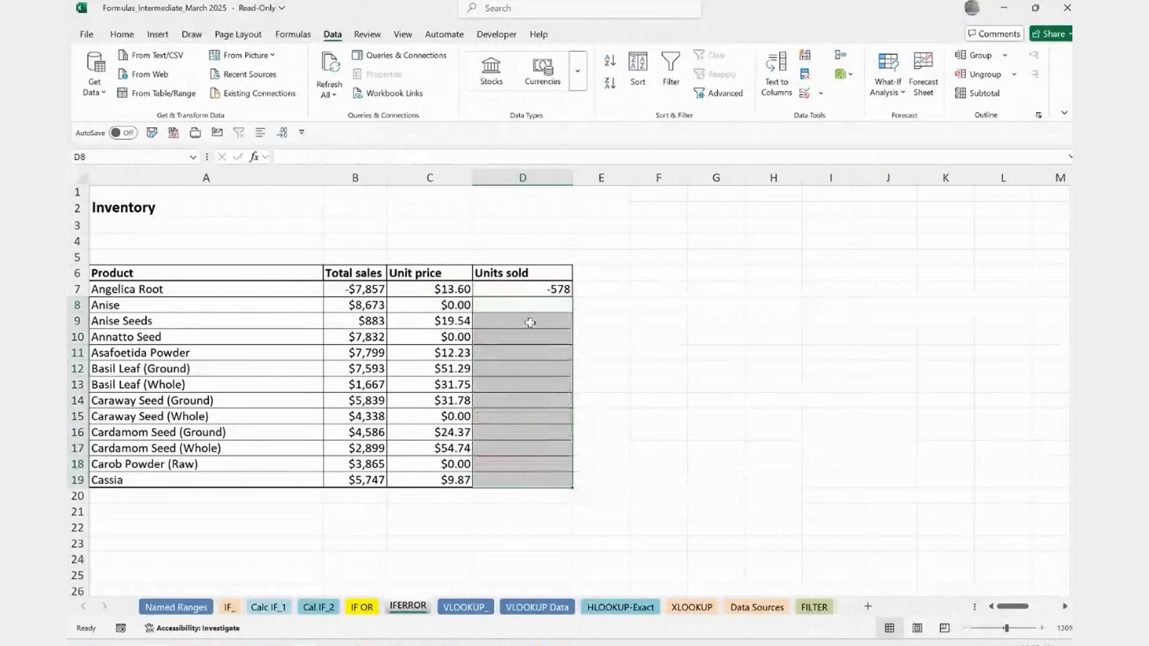
left_click(536, 289)
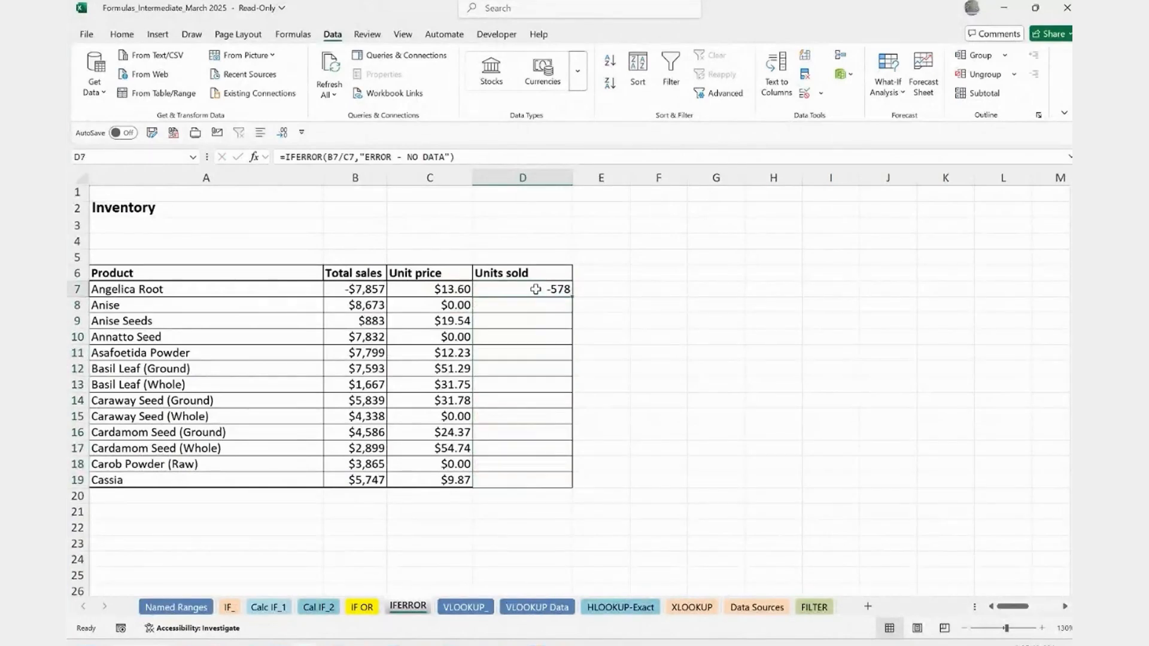
key("Delete")
Step: Enter =IFERROR(B7/C7,"No data") in D7 to calculate the units sold for Angelica Root
type("=if")
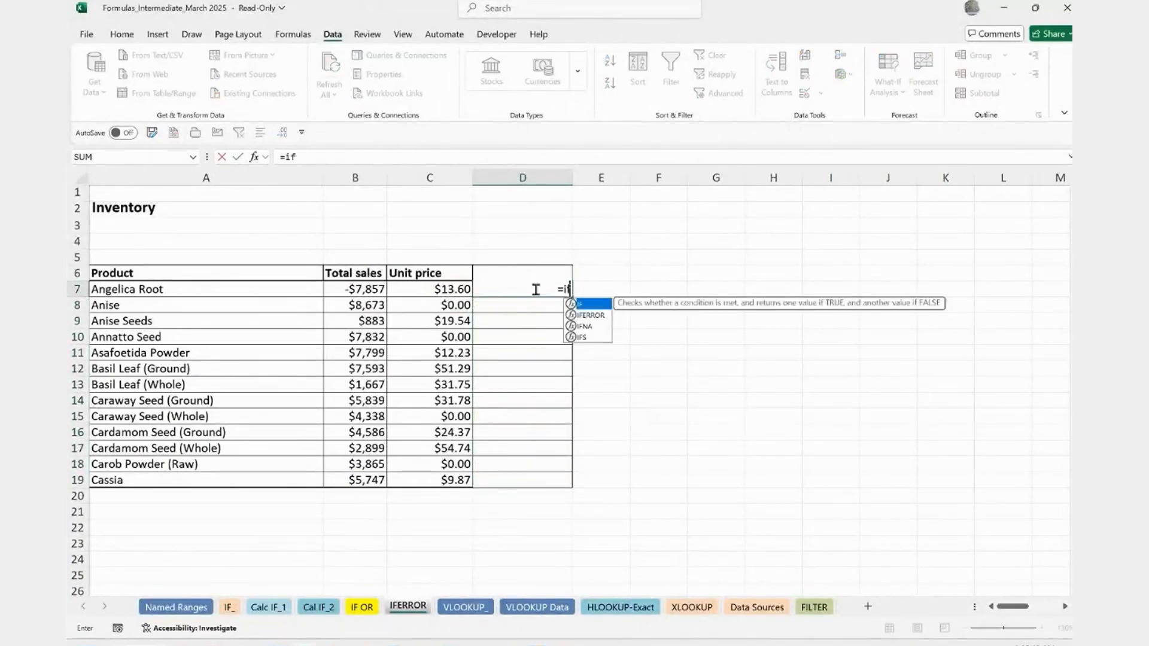
type("er")
key("Tab")
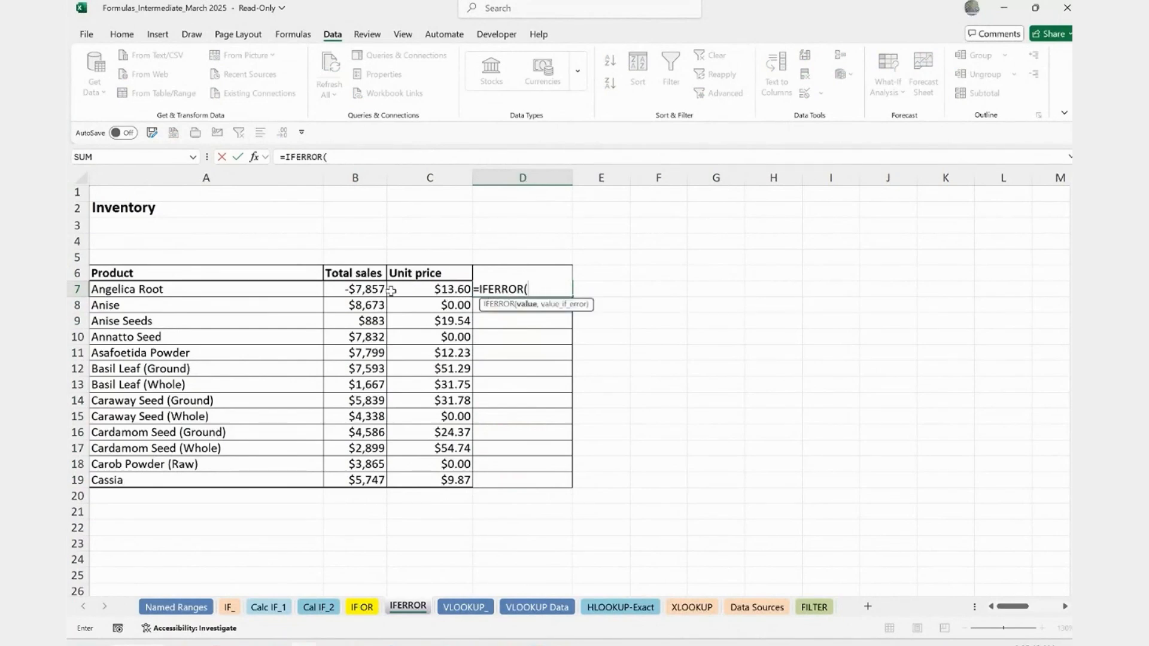
left_click(366, 291)
type("/")
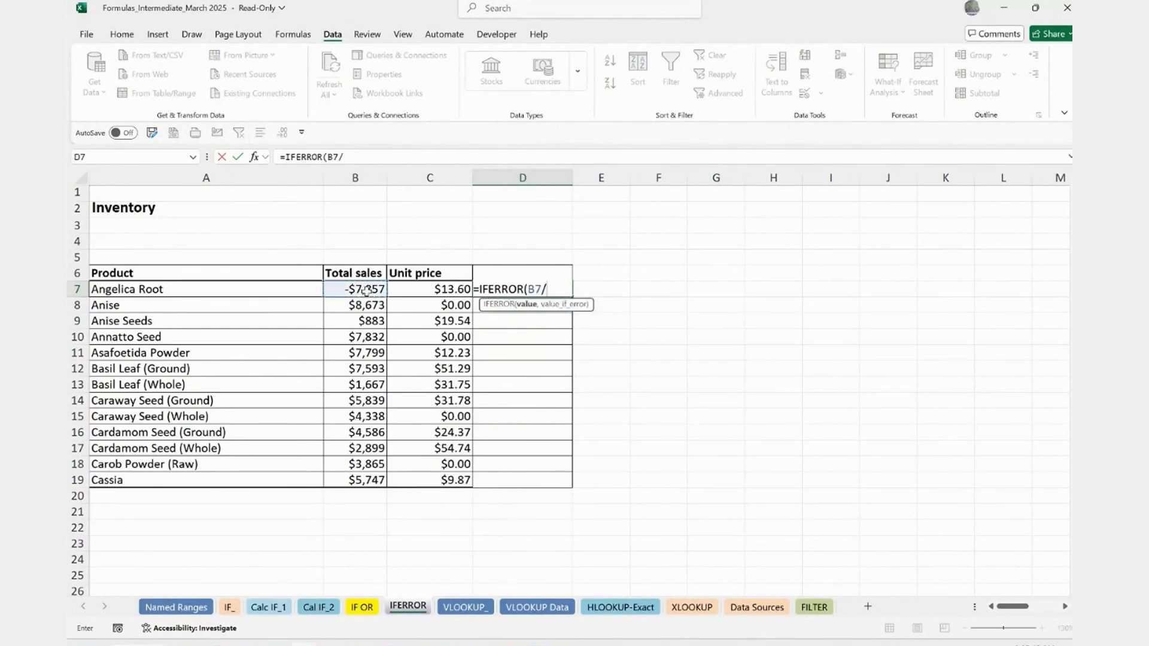
left_click(421, 289)
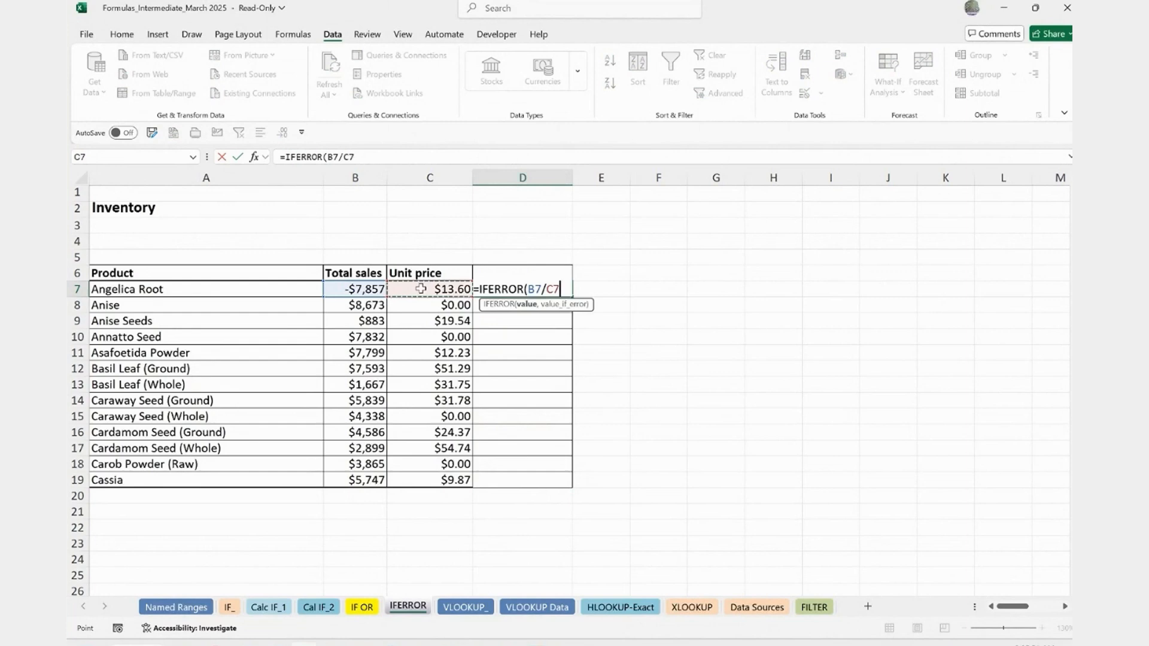
type(",")
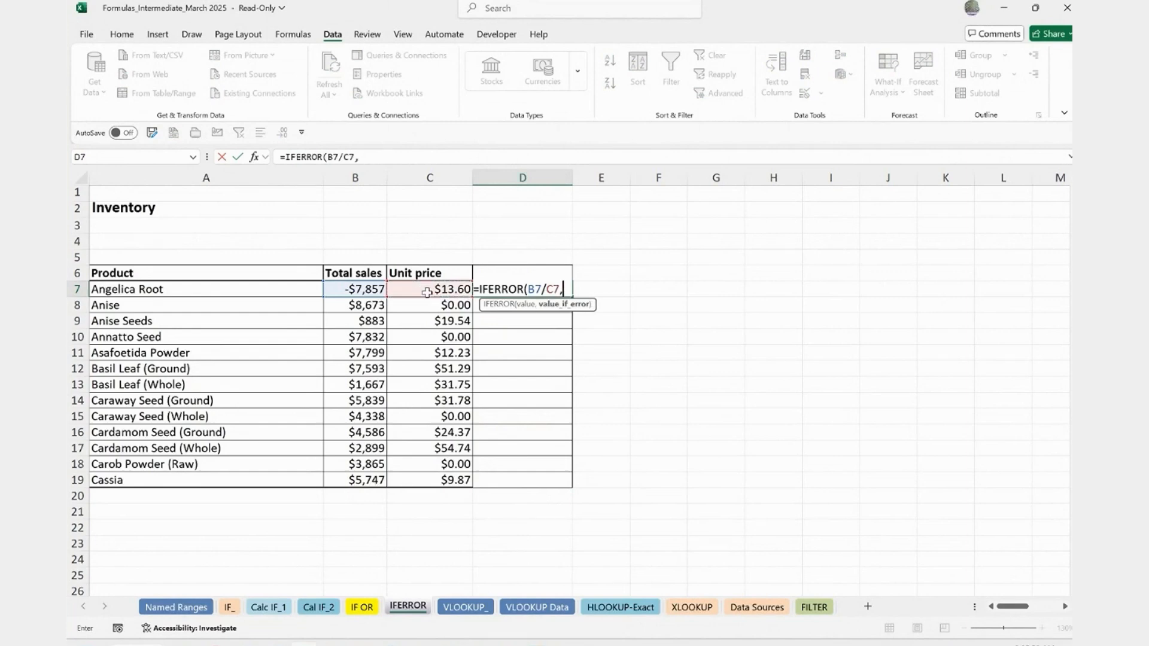
type("\"No data\"")
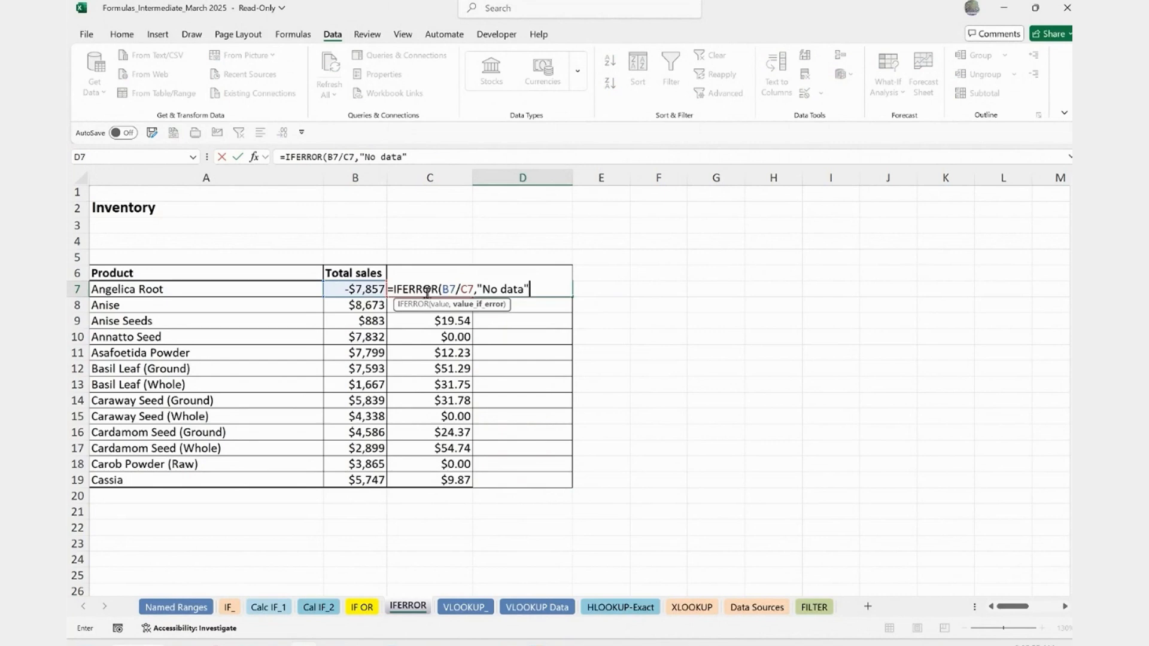
key("Return")
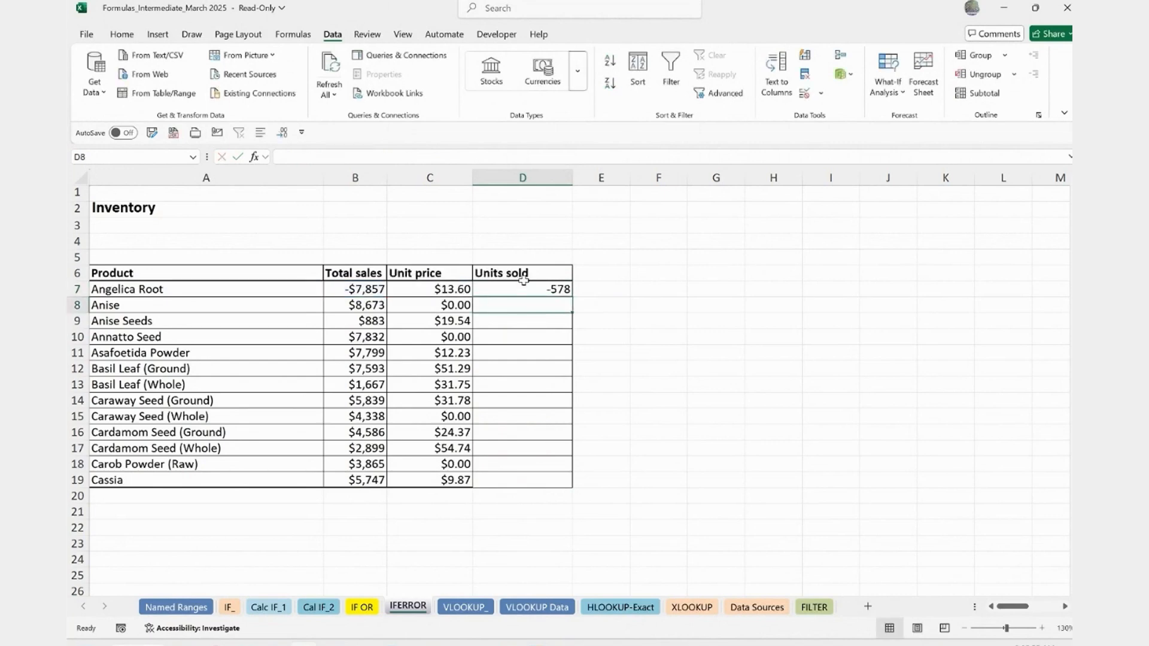
Step: Fill the IFERROR formula from D7 down to D19 and inspect the copied formula in D18
left_click(526, 287)
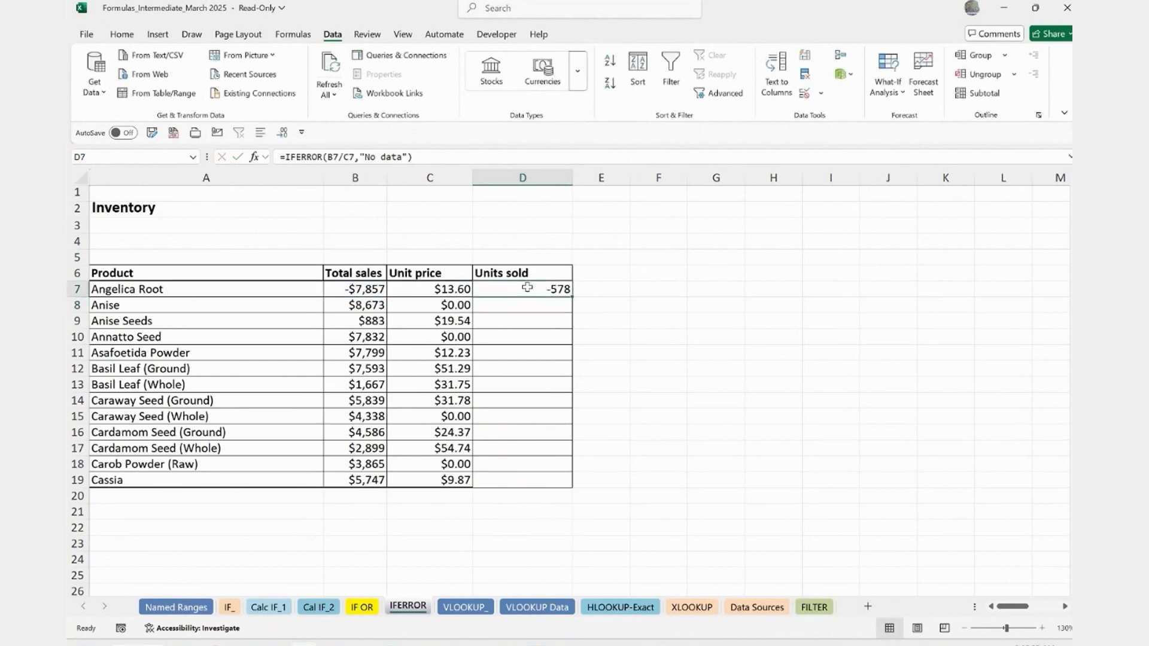
double_click(571, 296)
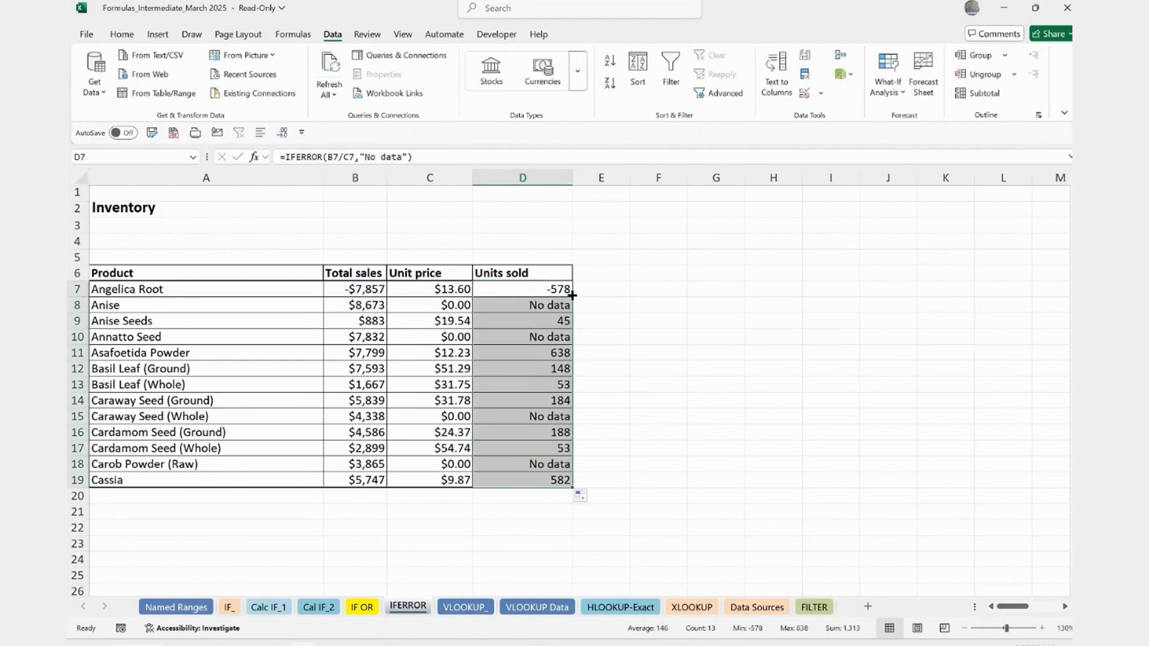
left_click(525, 465)
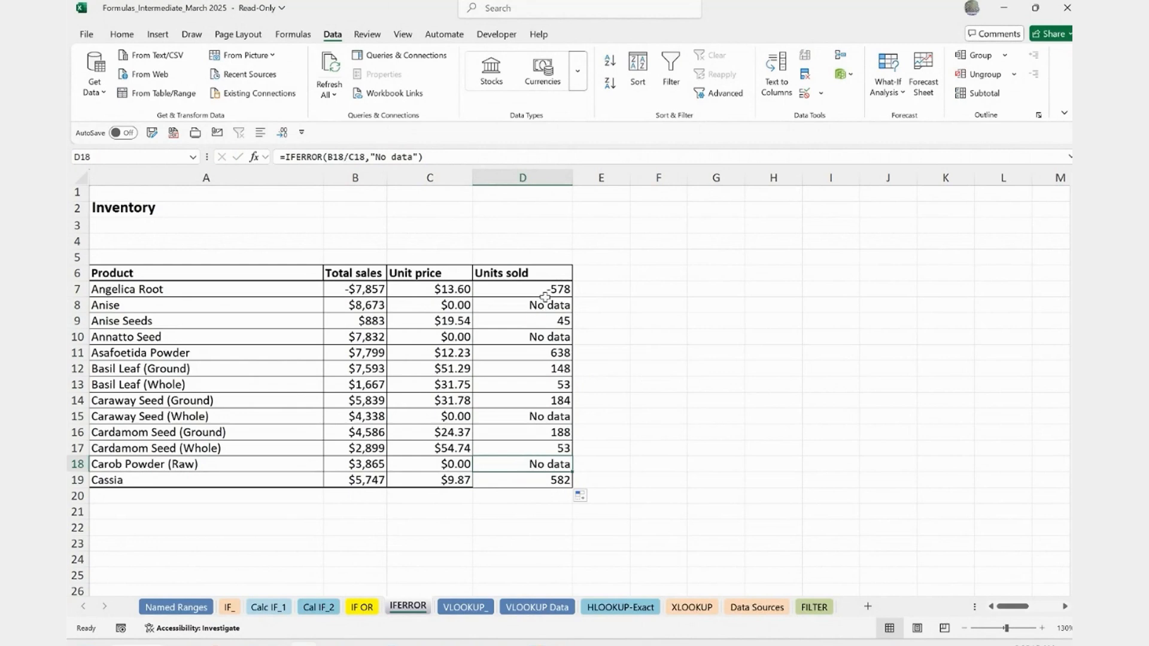
Step: Add a conditional formatting rule to D7:D19 that highlights text containing "No data" with Light Red Fill with Dark Red Text
left_click_drag(543, 293, 538, 480)
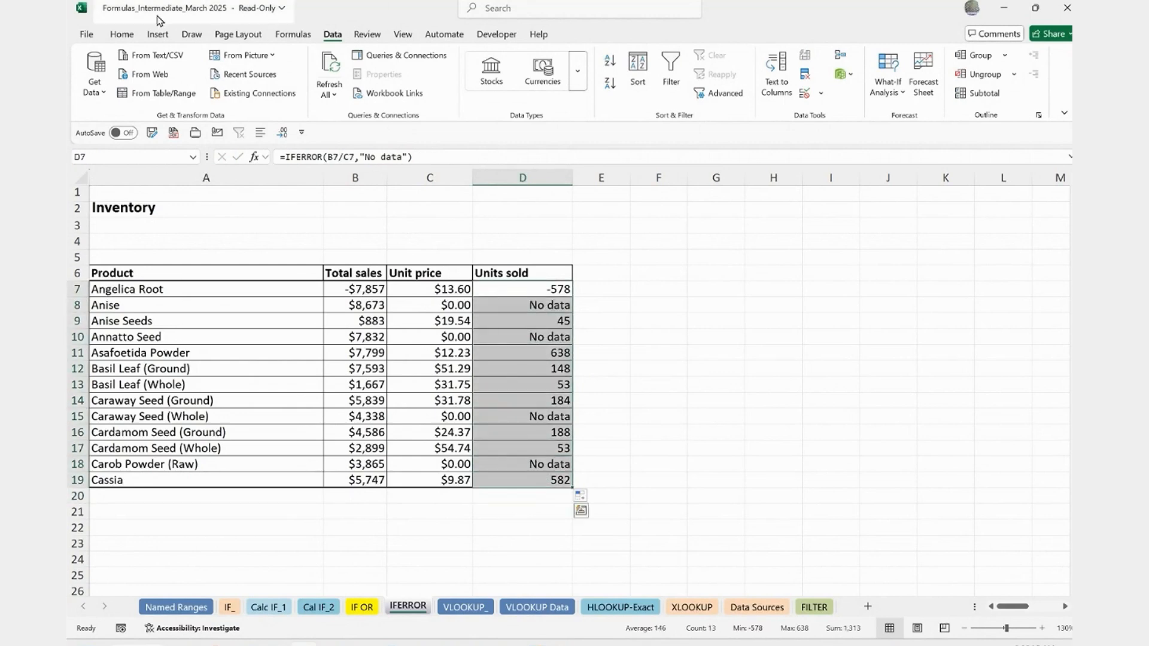
left_click(125, 41)
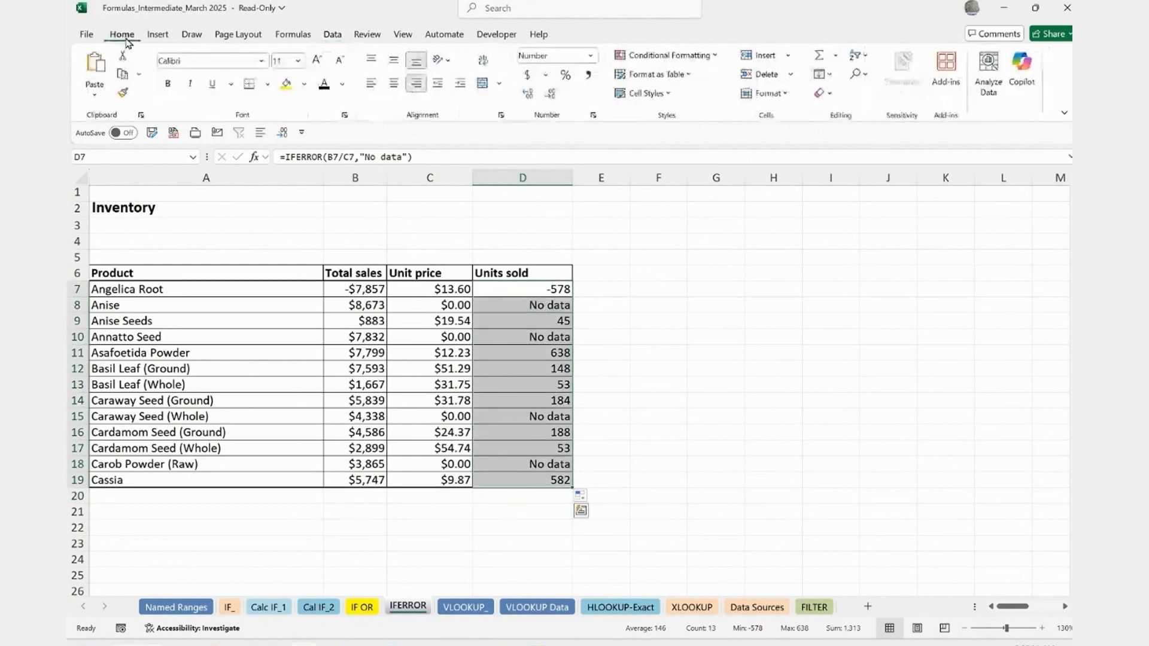
left_click(654, 54)
mouse_move(661, 88)
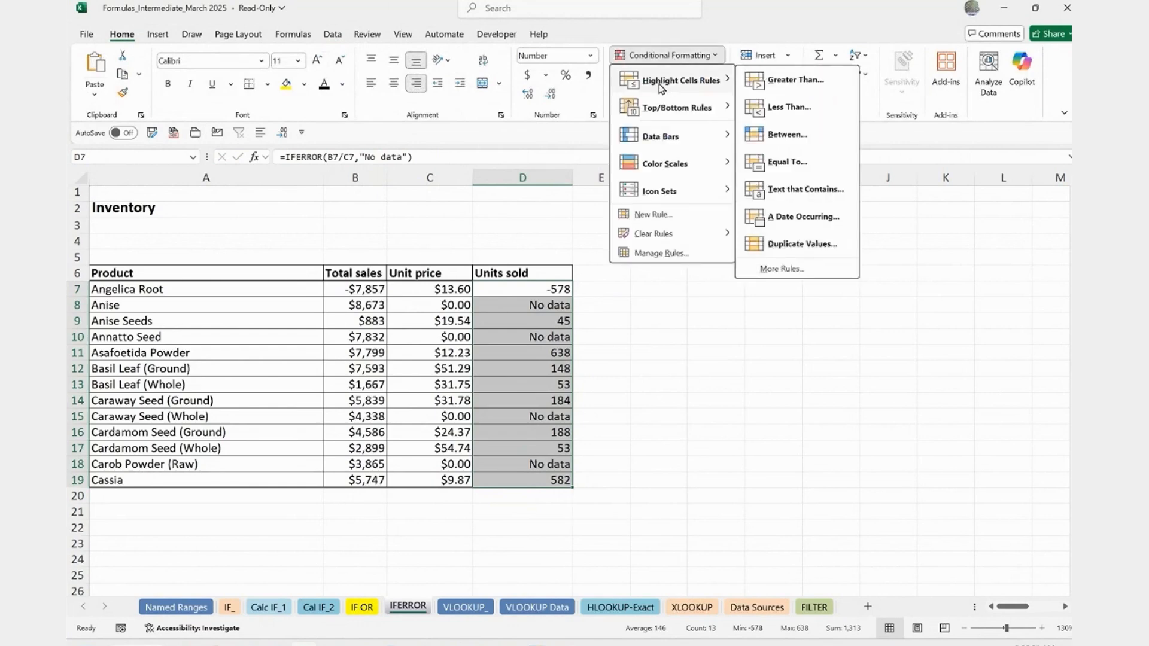
left_click(790, 190)
type("No")
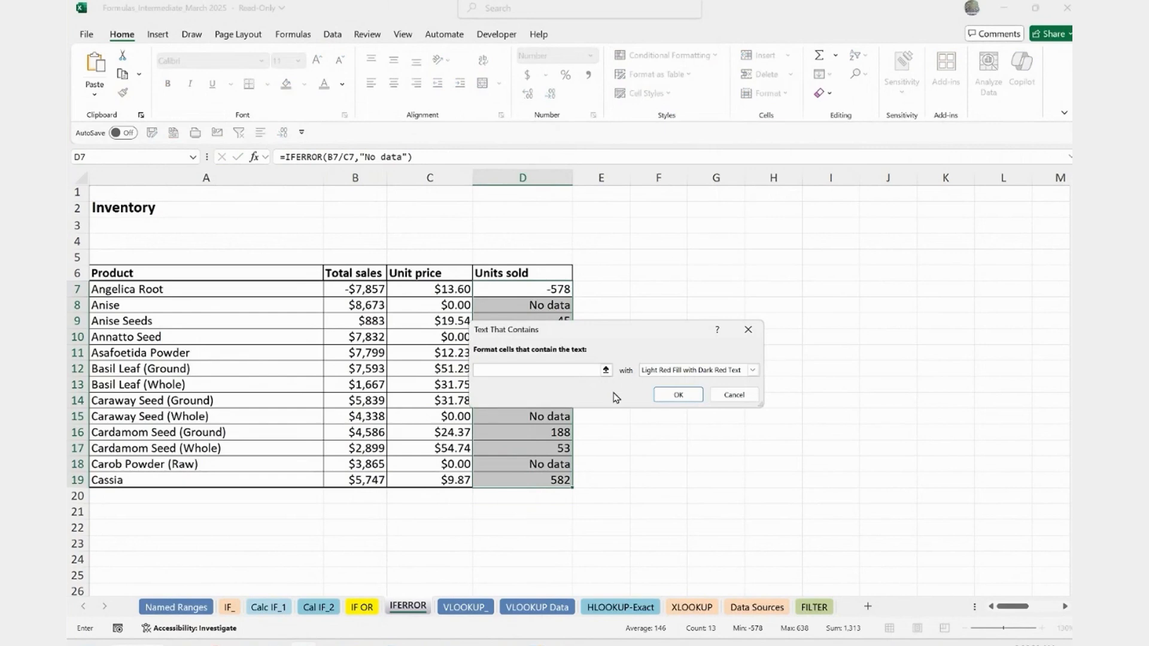
type(" data")
left_click(678, 395)
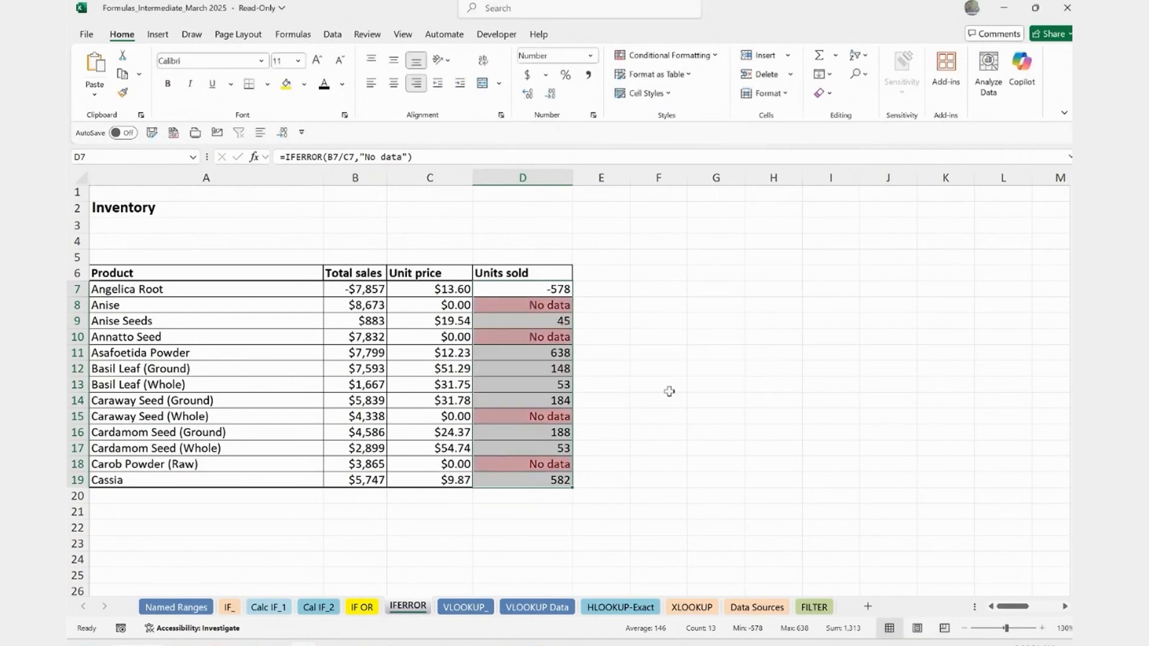
left_click(501, 398)
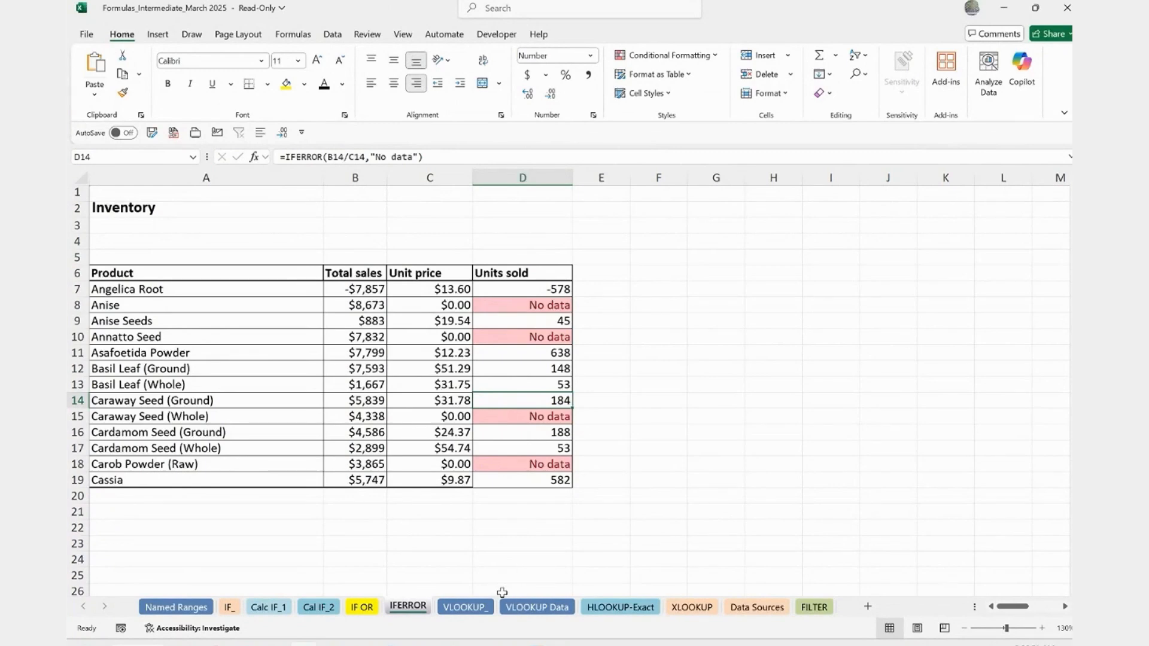
Step: Open the VLOOKUP_ sheet and examine the lookup fields B6:B9 beneath the Employee ID
left_click(466, 607)
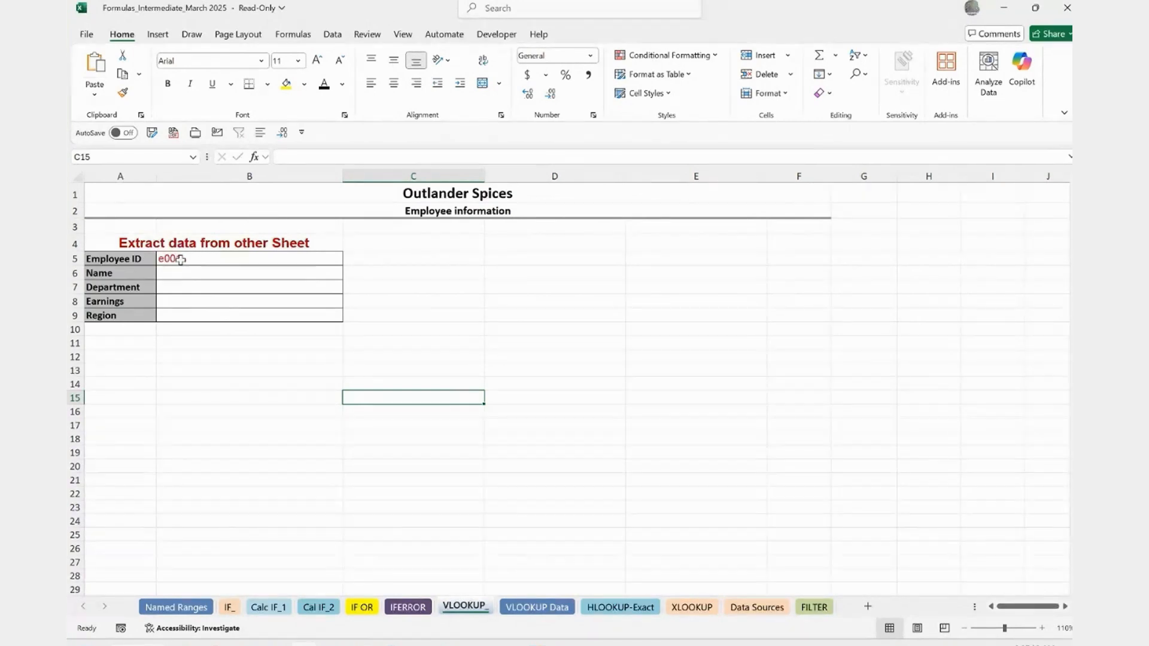
left_click_drag(181, 275, 192, 319)
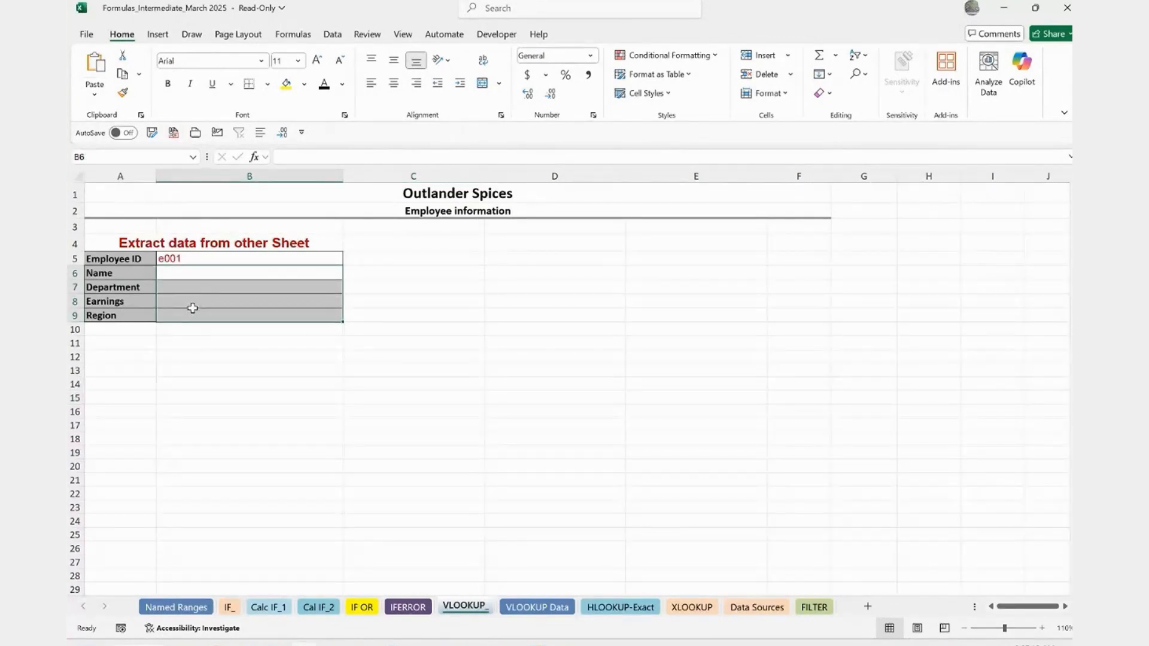
left_click(193, 307)
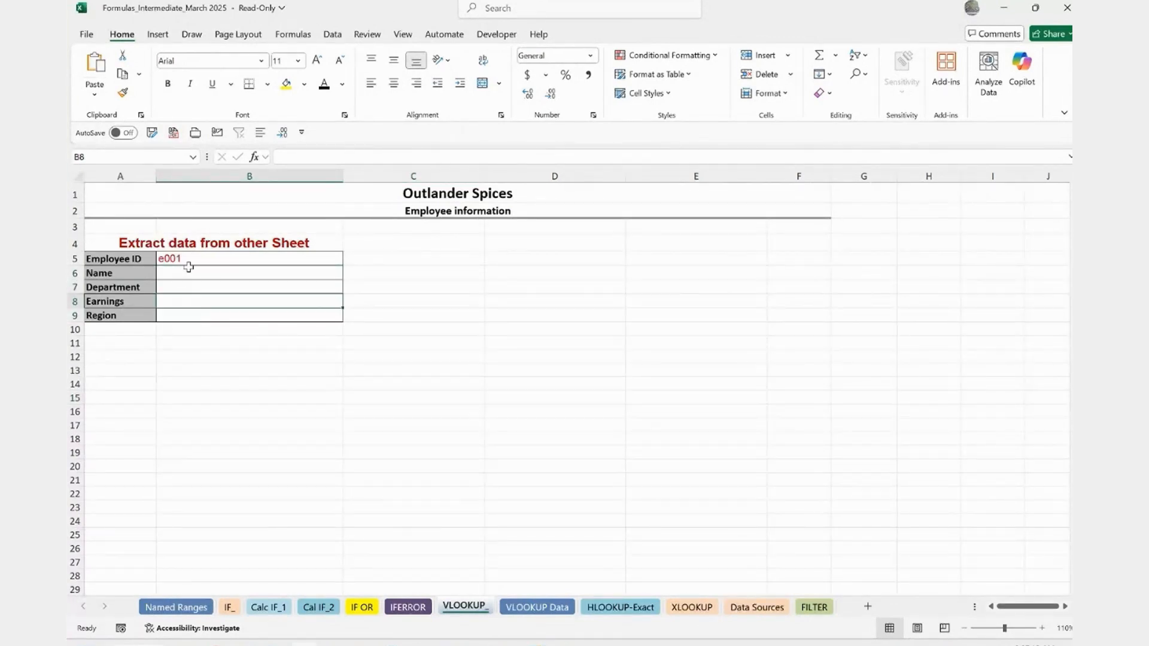
Step: Compare the Employee ID and Name columns on the VLOOKUP Data sheet with the Name field B6 on the VLOOKUP_ sheet
left_click(539, 608)
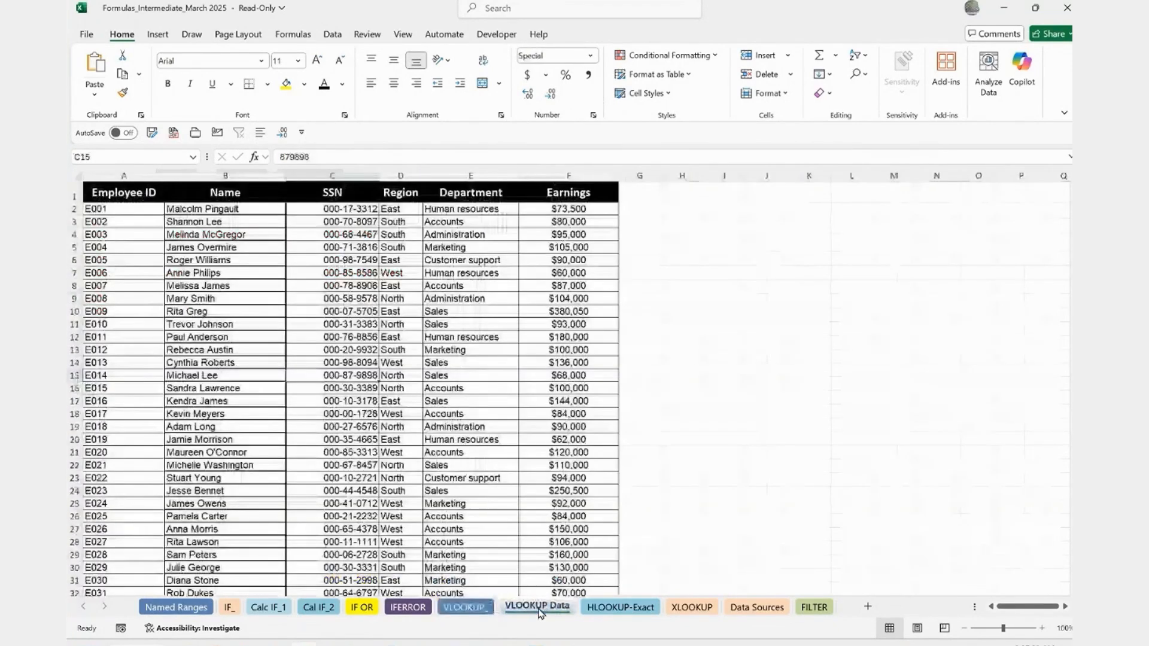
left_click(237, 281)
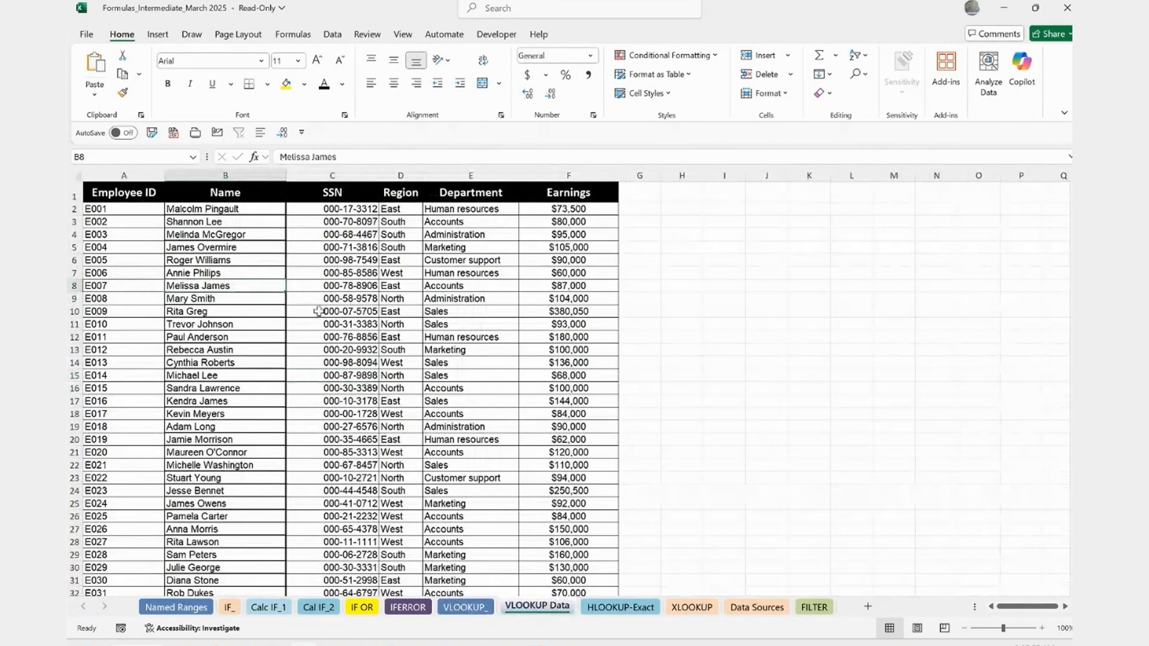
left_click_drag(120, 215, 153, 440)
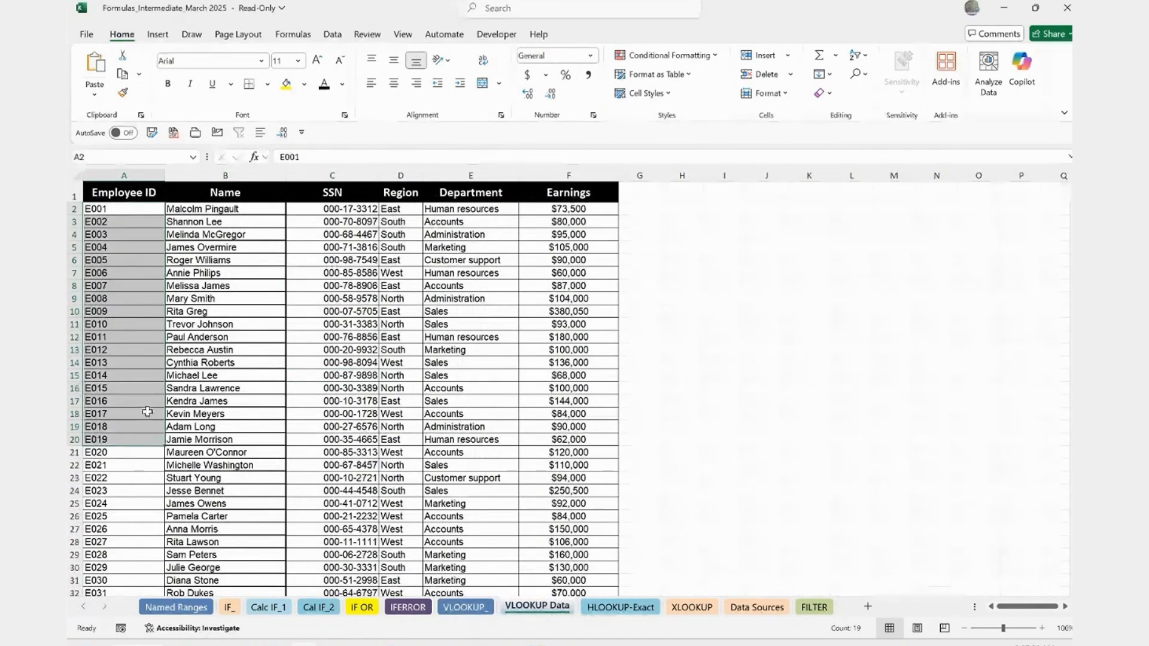
left_click(109, 274)
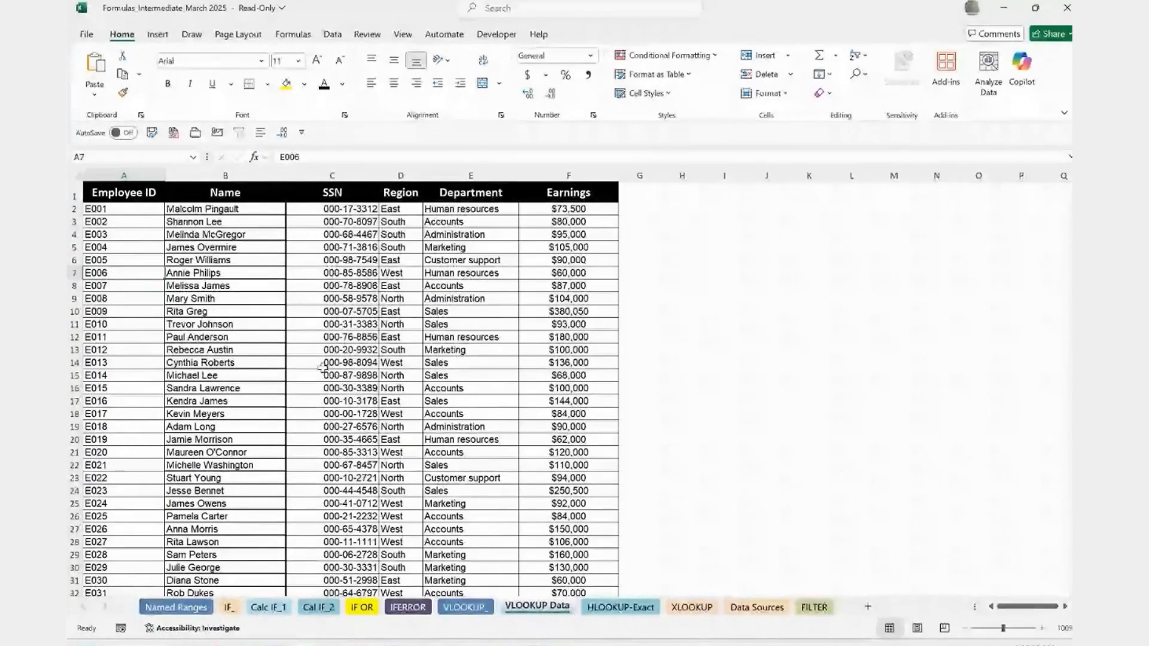
left_click(479, 608)
left_click(170, 271)
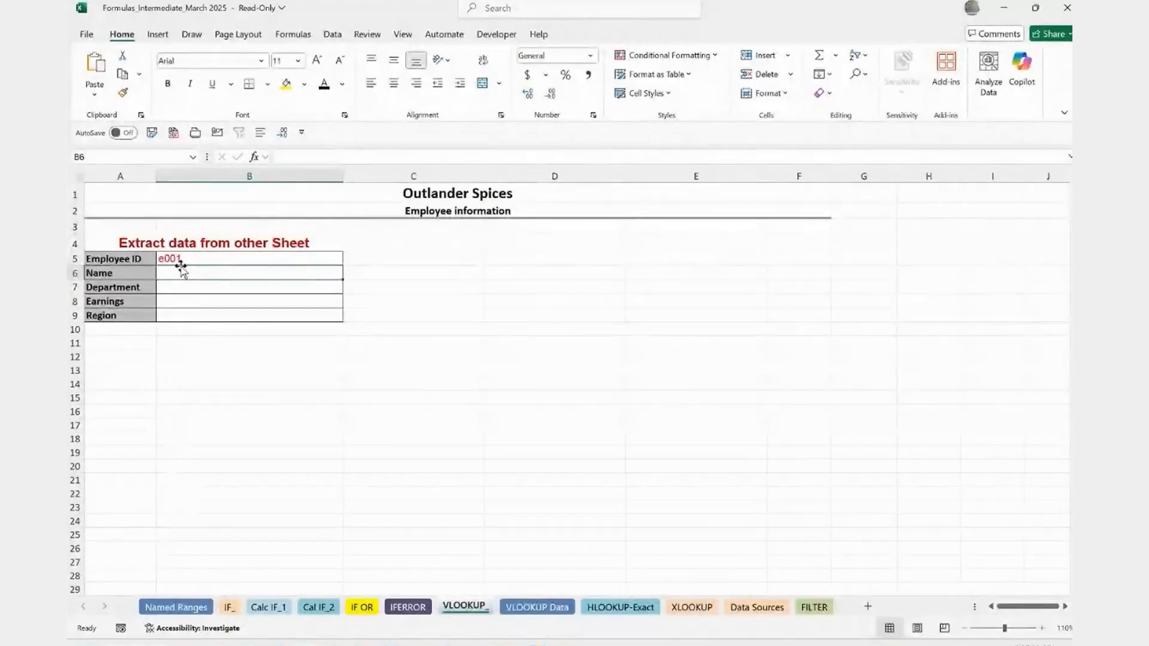
left_click(546, 610)
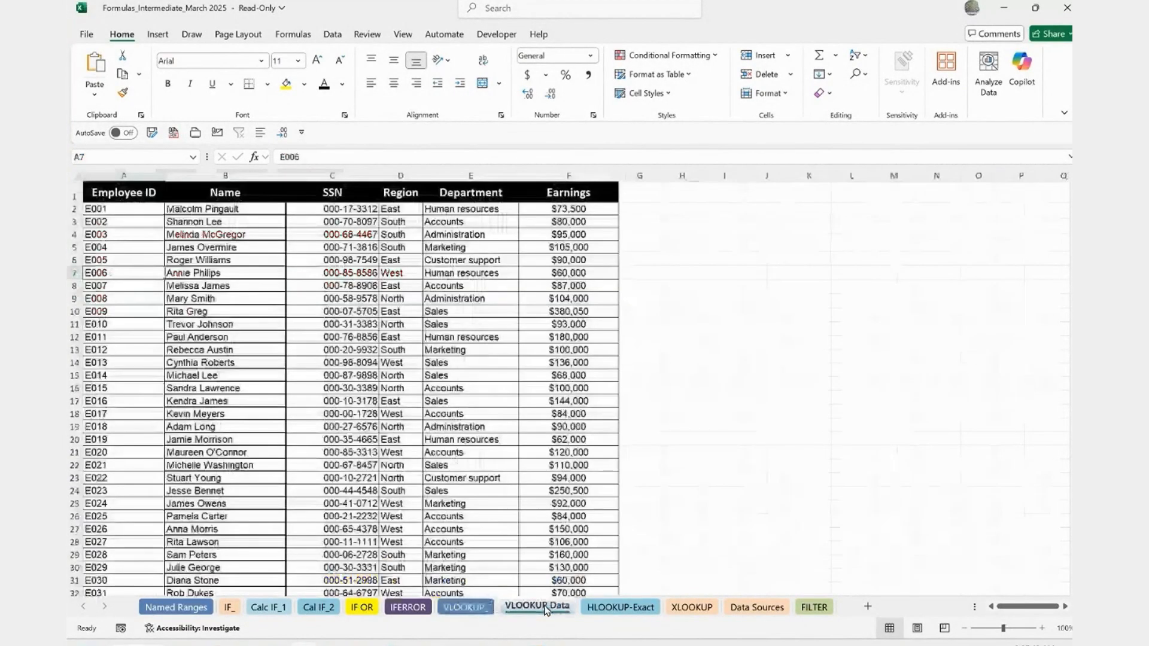
left_click(217, 275)
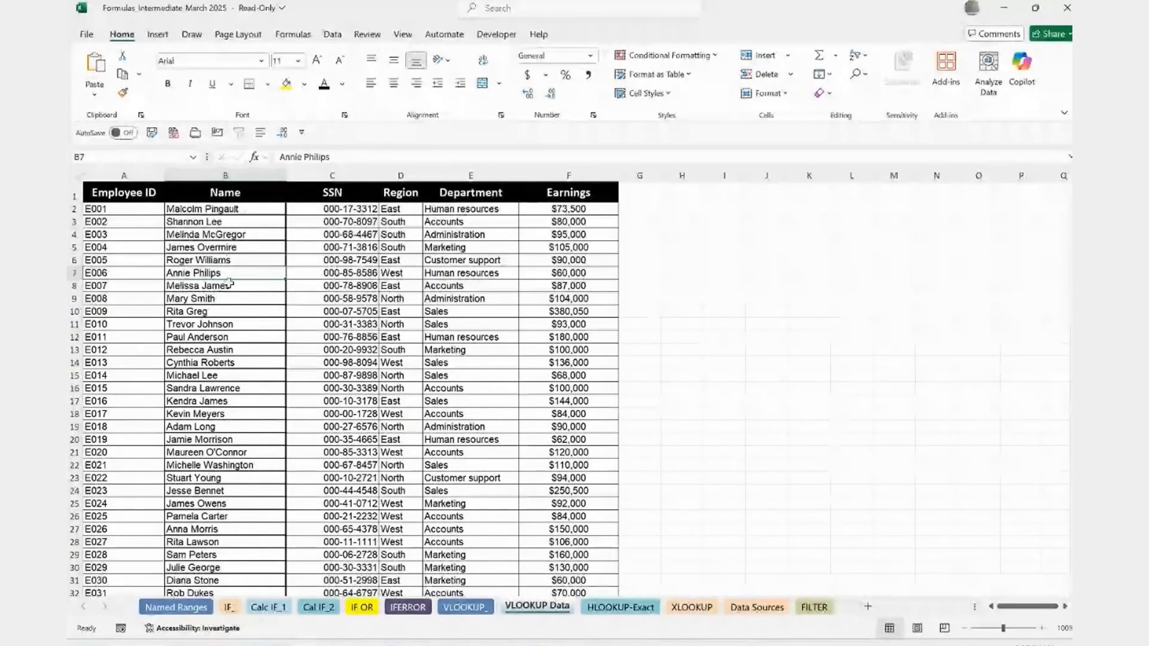
Step: Examine the Region, Department and Name columns on the VLOOKUP Data sheet, and return to the VLOOKUP_ sheet
left_click(396, 222)
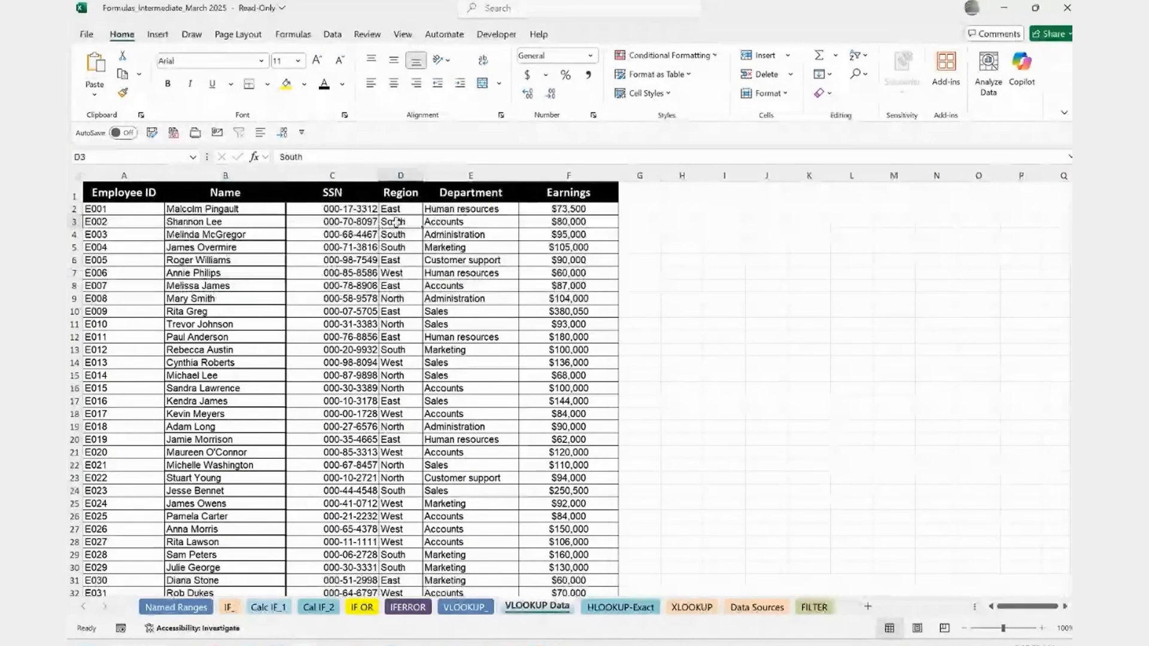
left_click(479, 234)
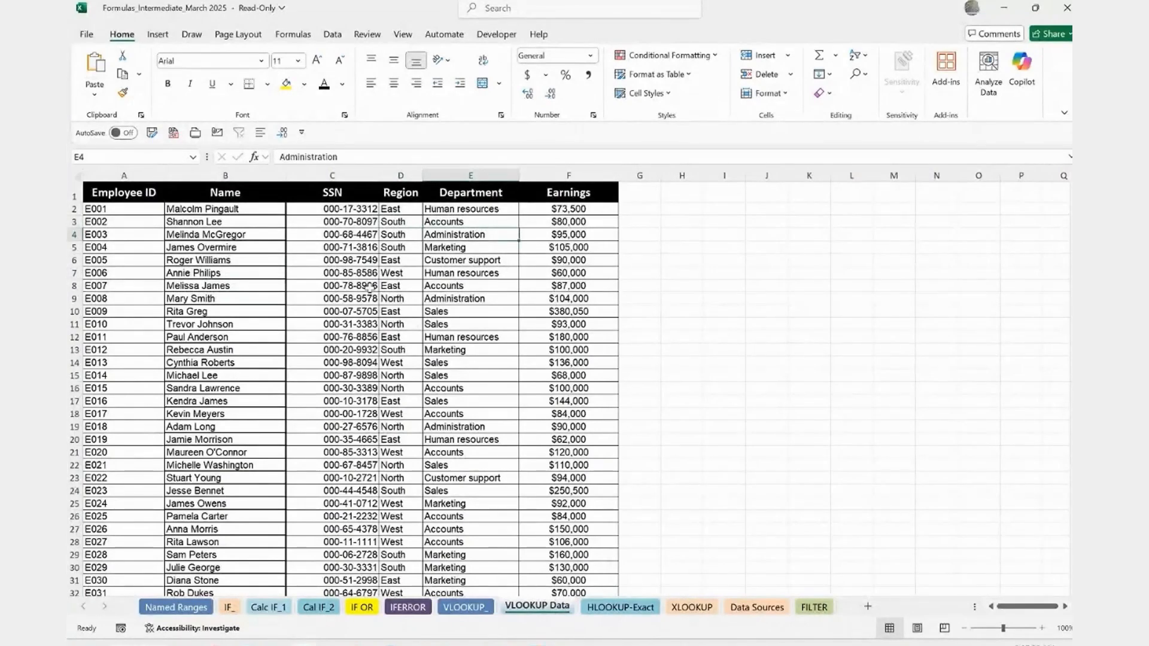
left_click(213, 271)
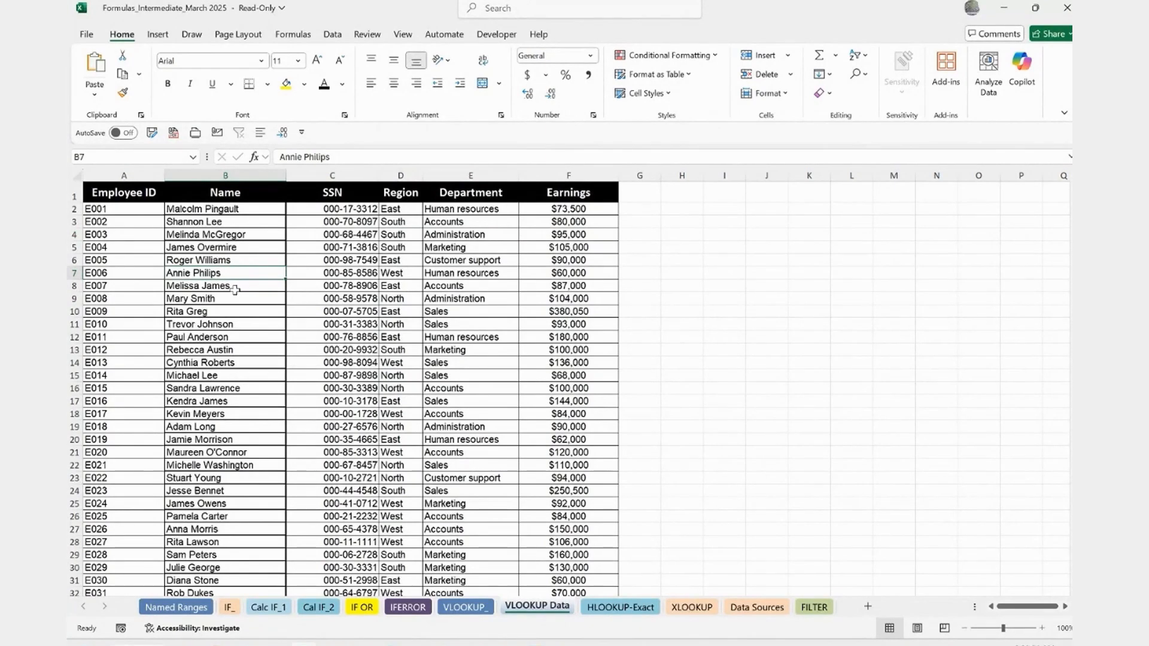
left_click(466, 608)
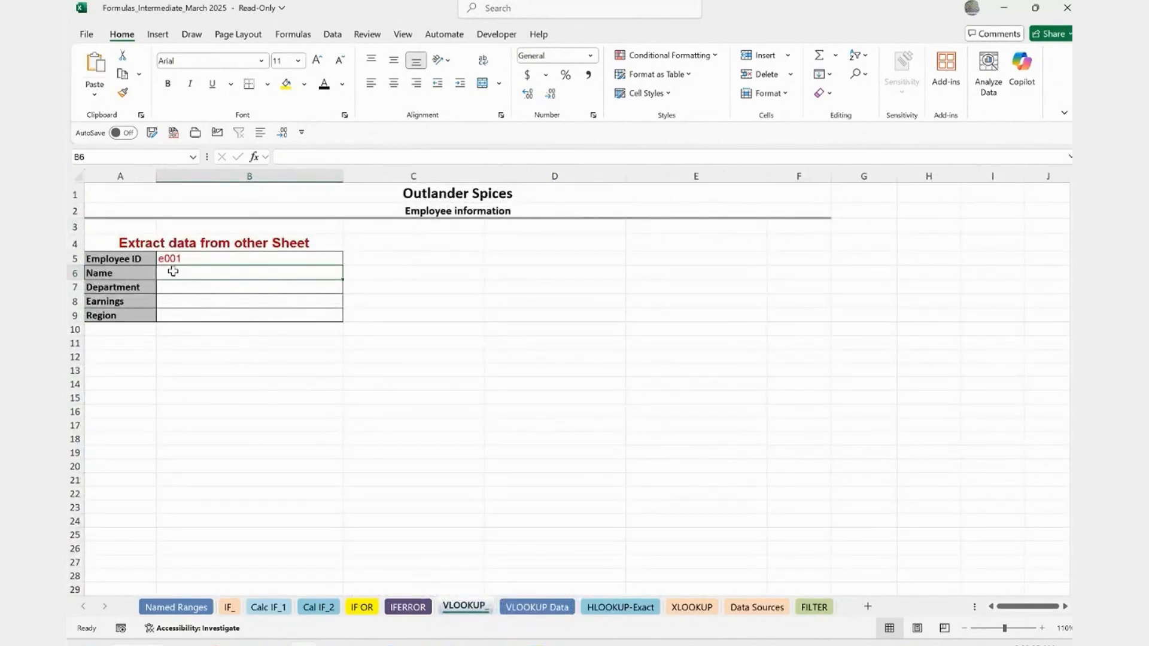
type("=vl")
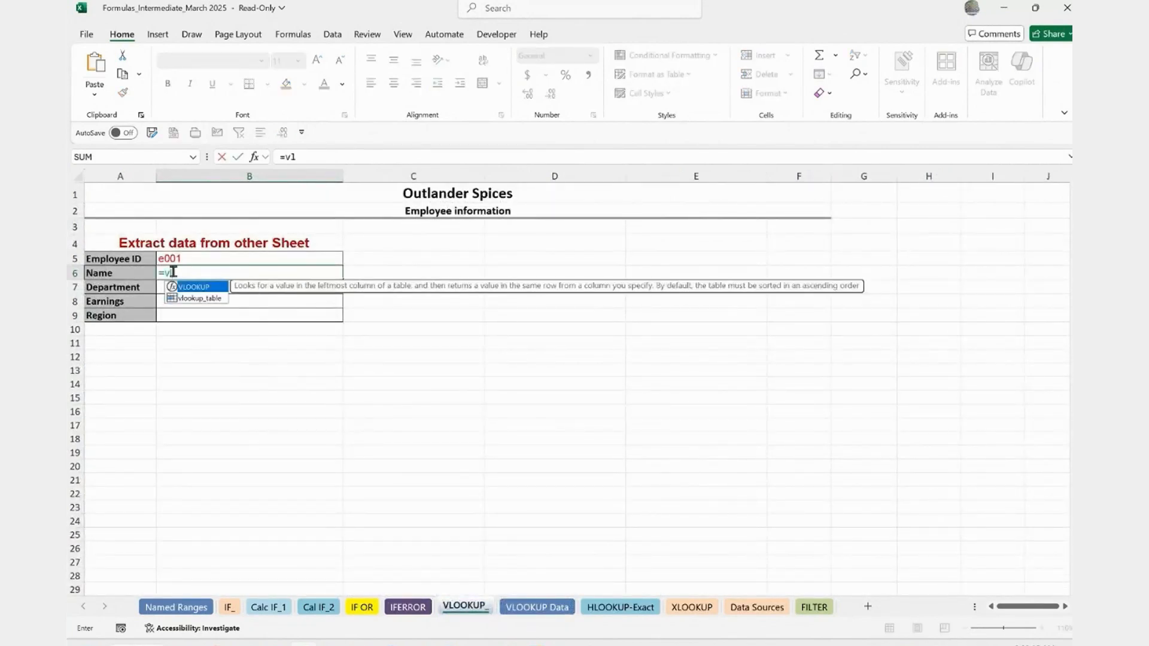
double_click(193, 289)
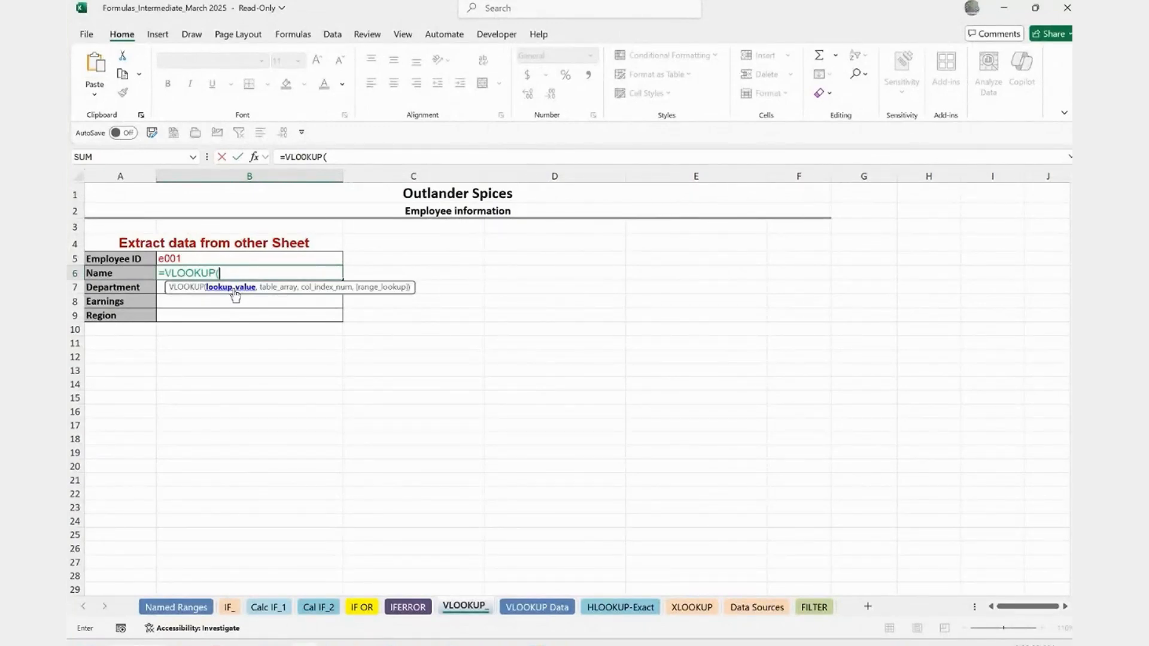
left_click(178, 259)
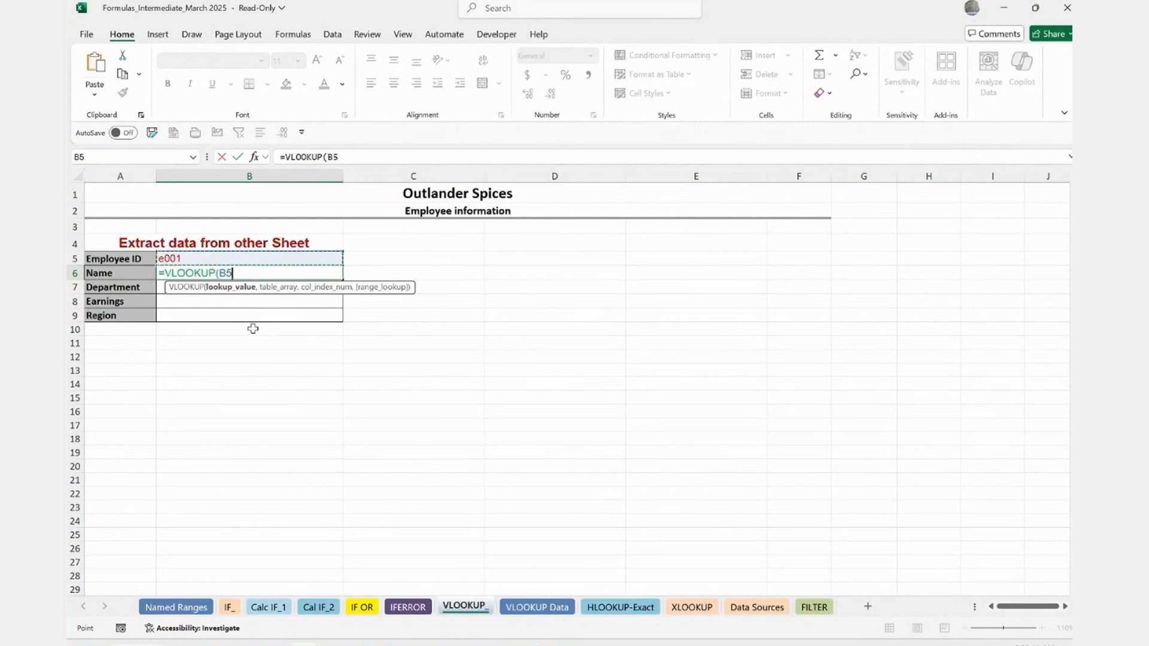
type(",")
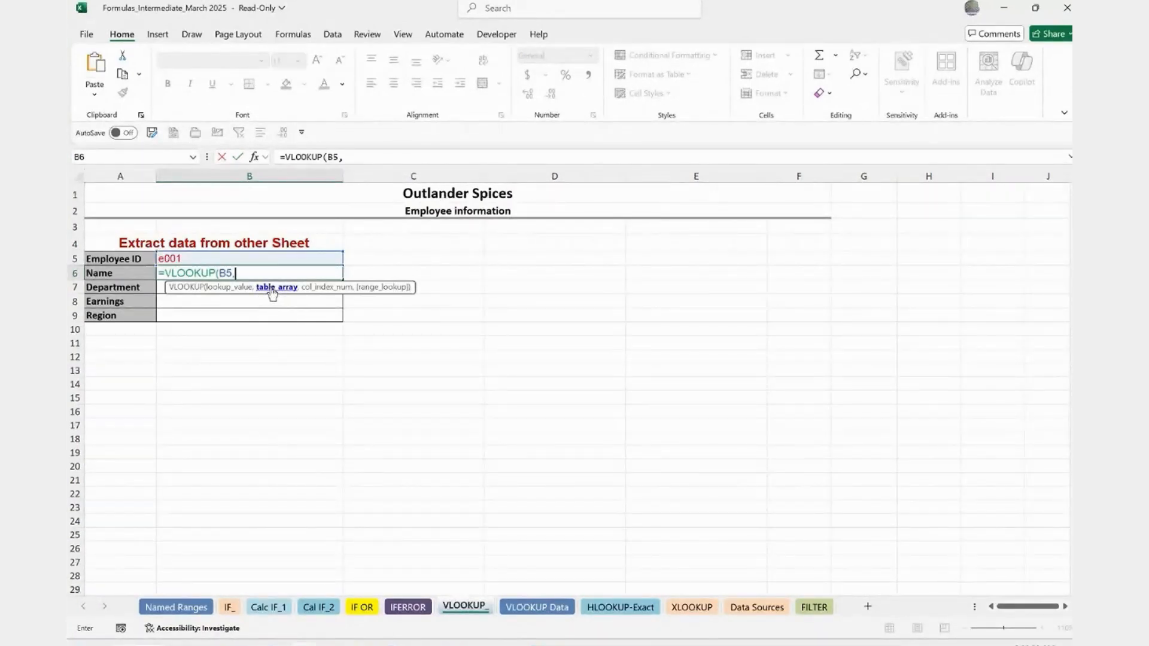
left_click(540, 608)
left_click_drag(135, 212, 555, 208)
key("ctrl+shift+Down")
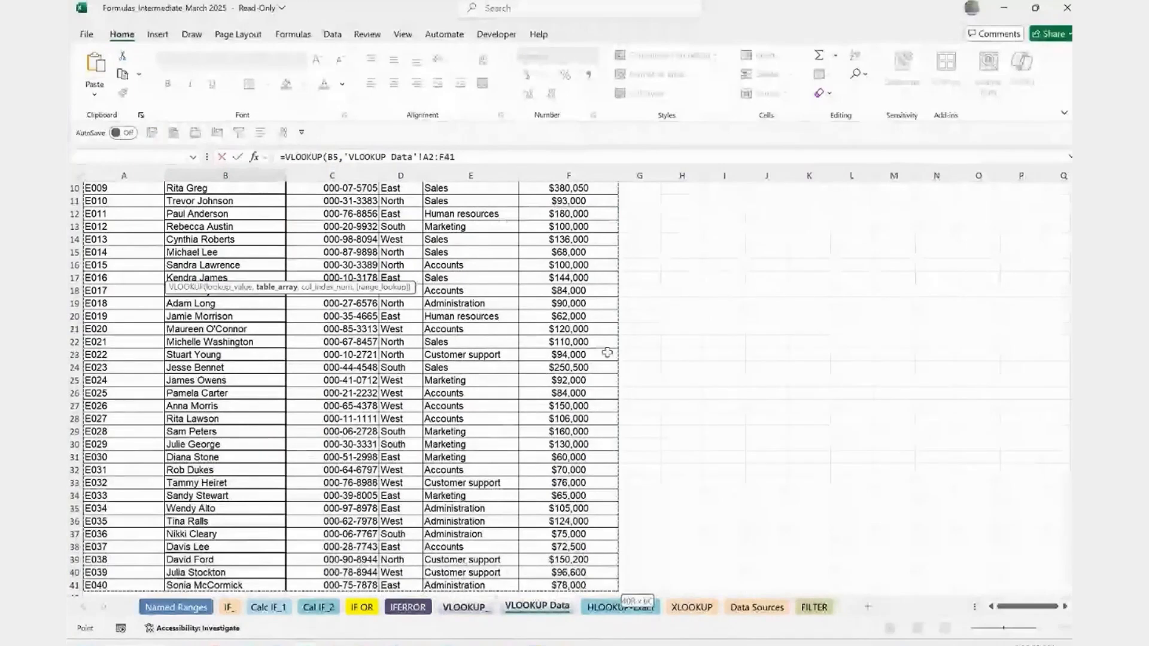
scroll(392, 265, "up", 3)
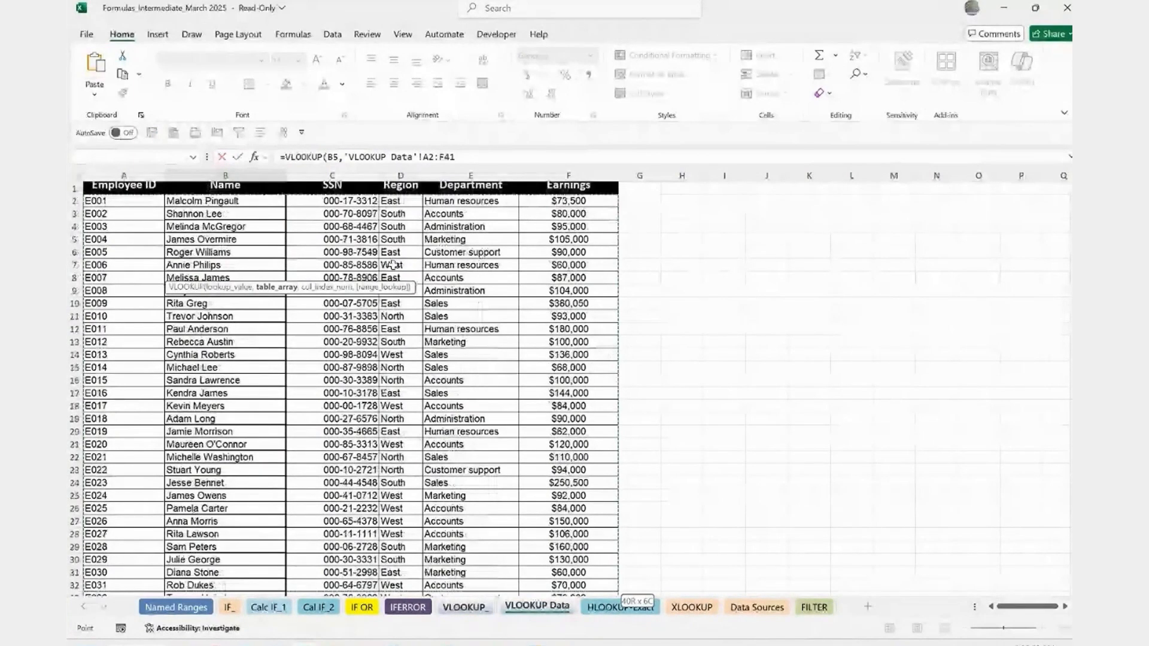
left_click(461, 153)
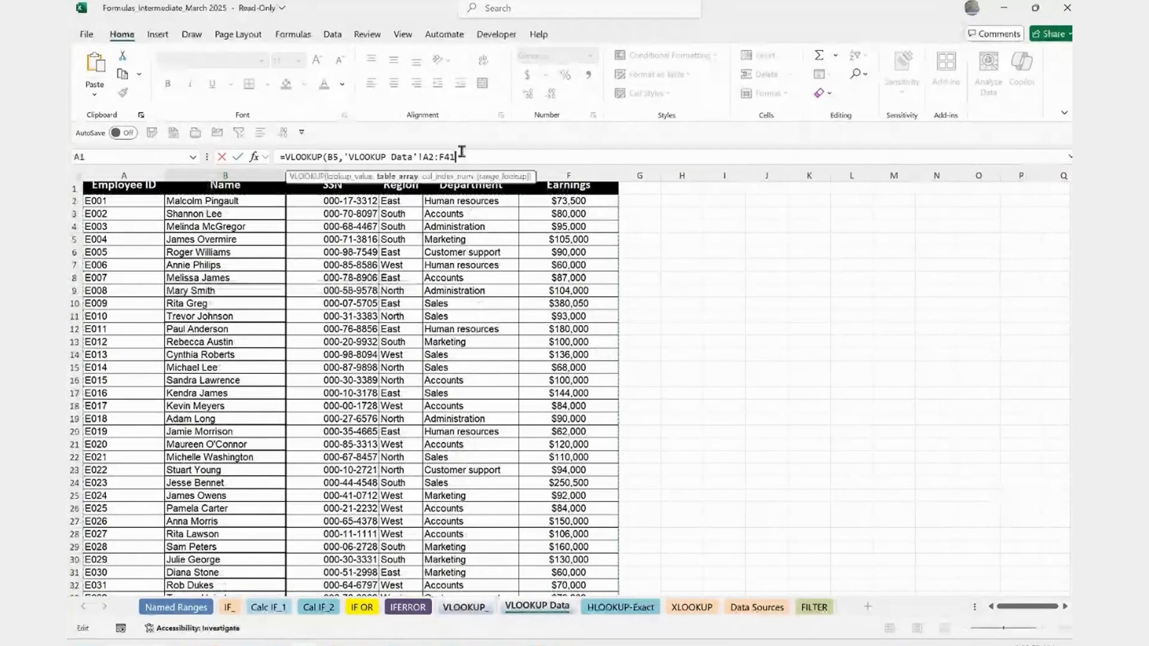
type(",")
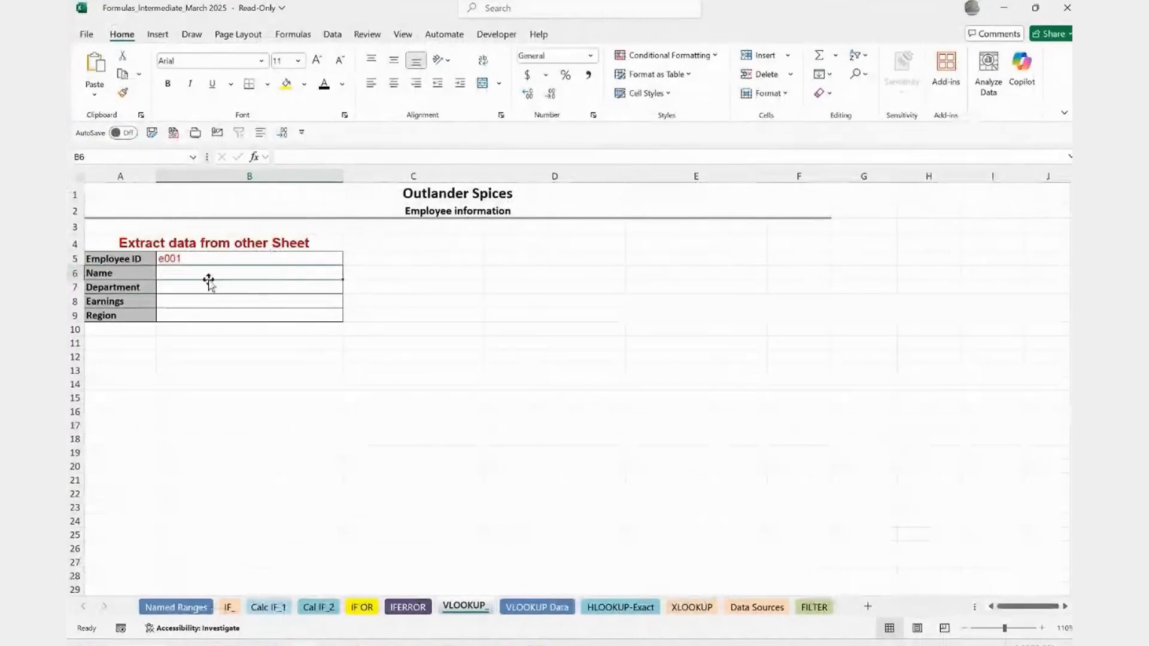
type("=VLOOKUP(")
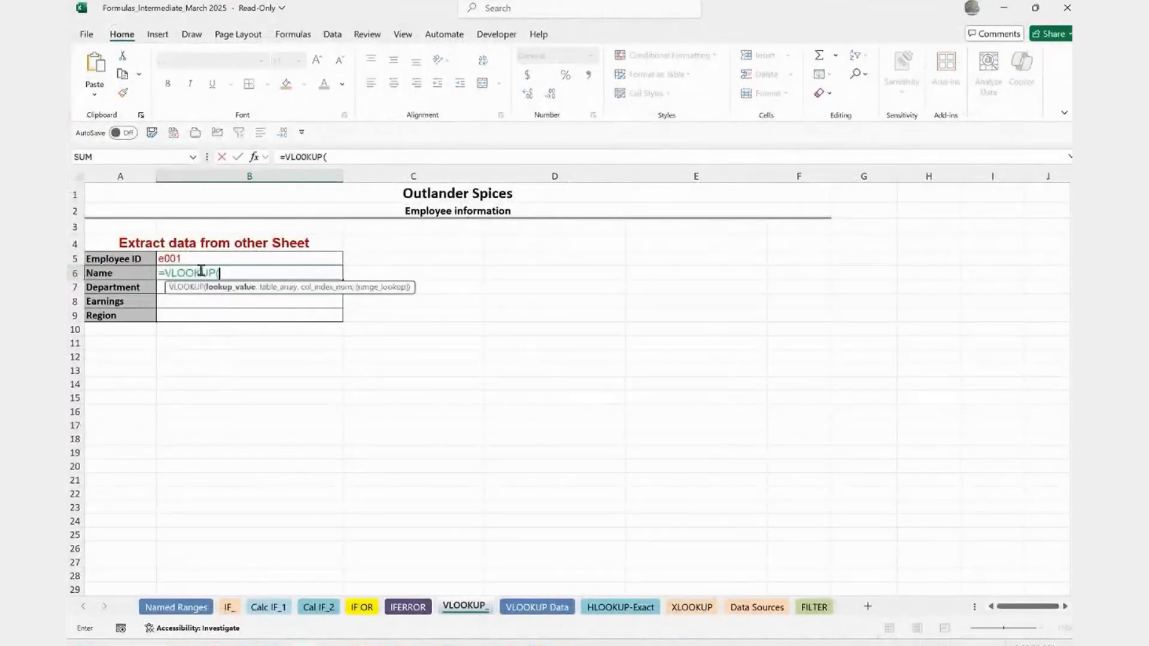
left_click(518, 612)
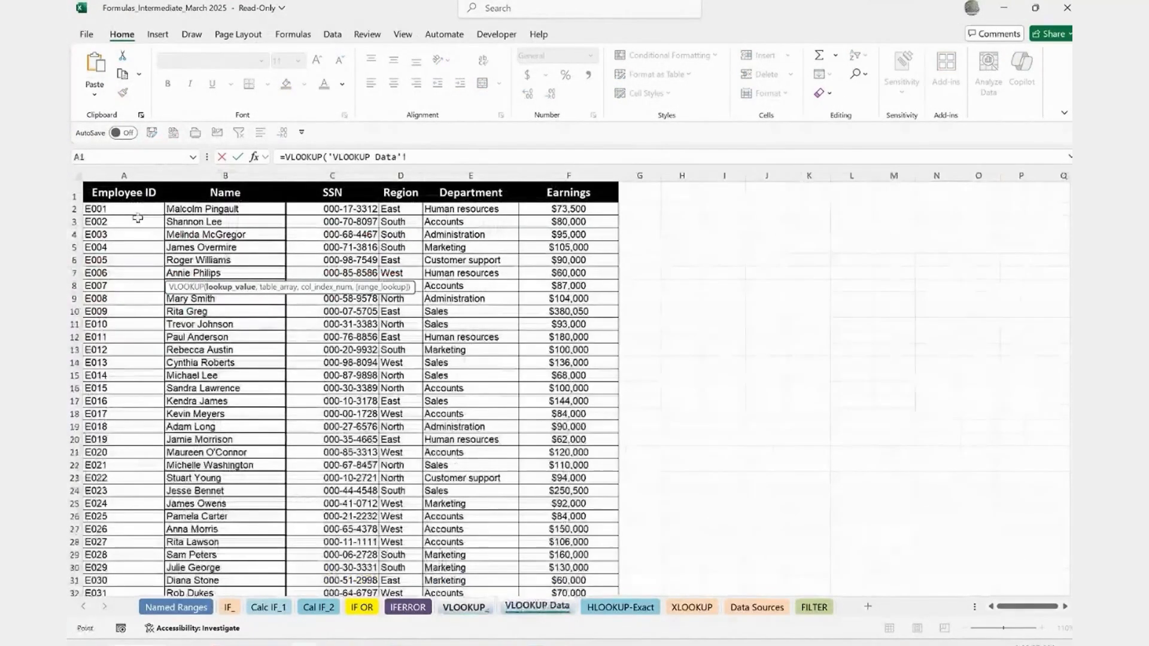
left_click_drag(125, 212, 569, 585)
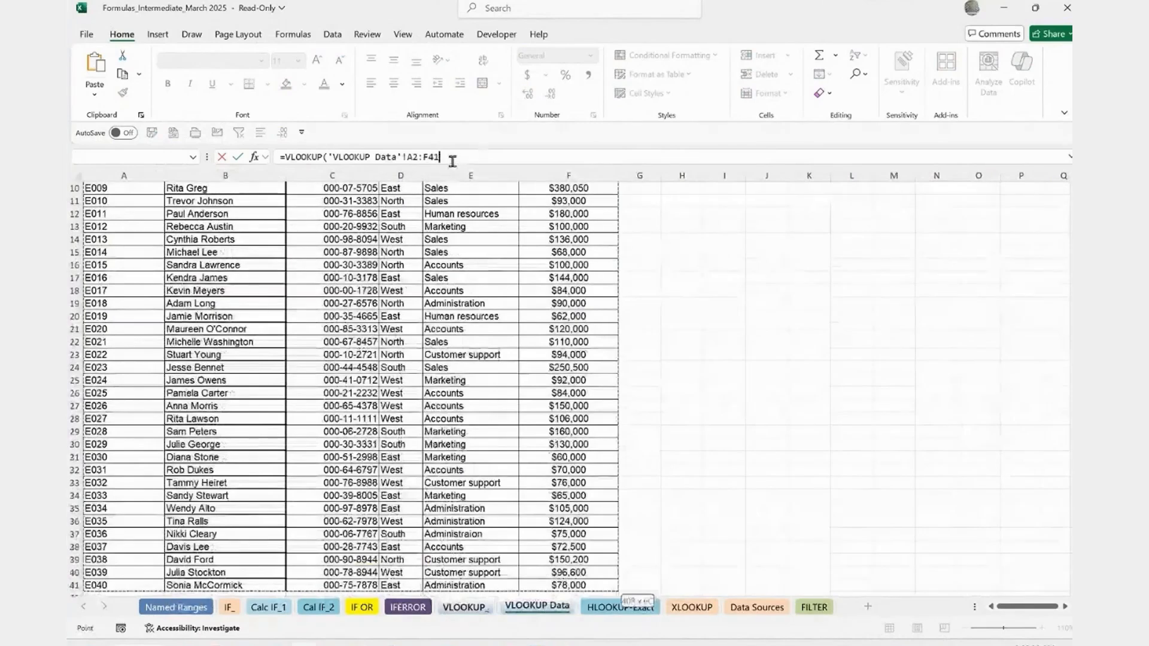
type(",")
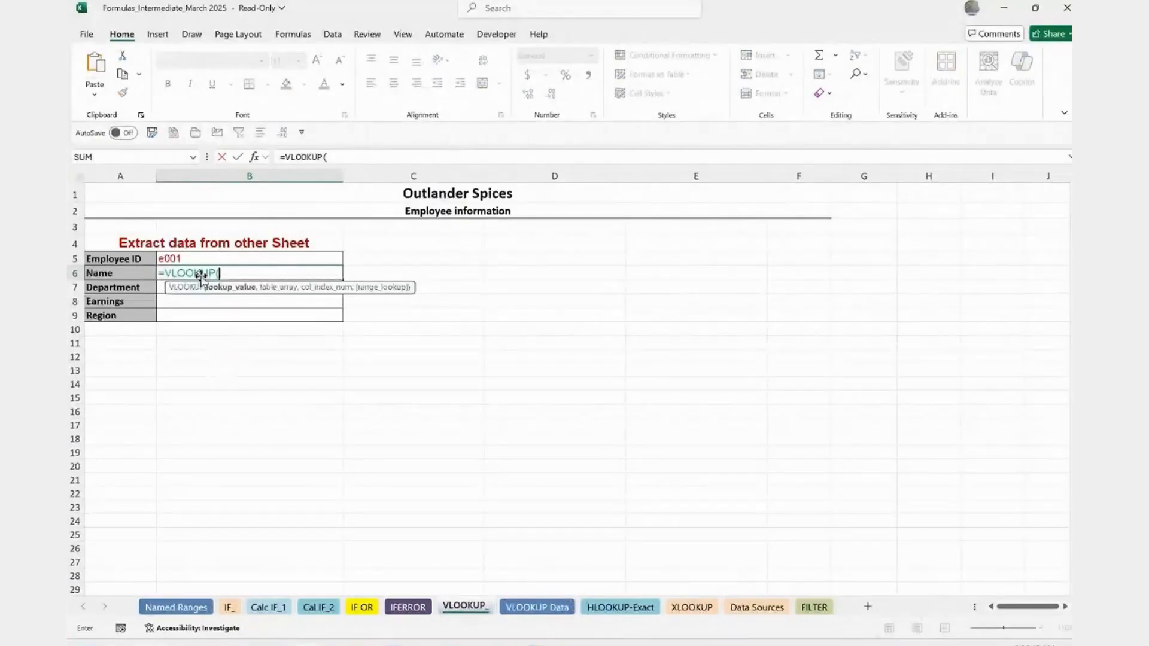
Step: Give the VLOOKUP in B6 the lookup value B5 and the table array A2:F41 from the VLOOKUP Data sheet
left_click(183, 257)
type(",")
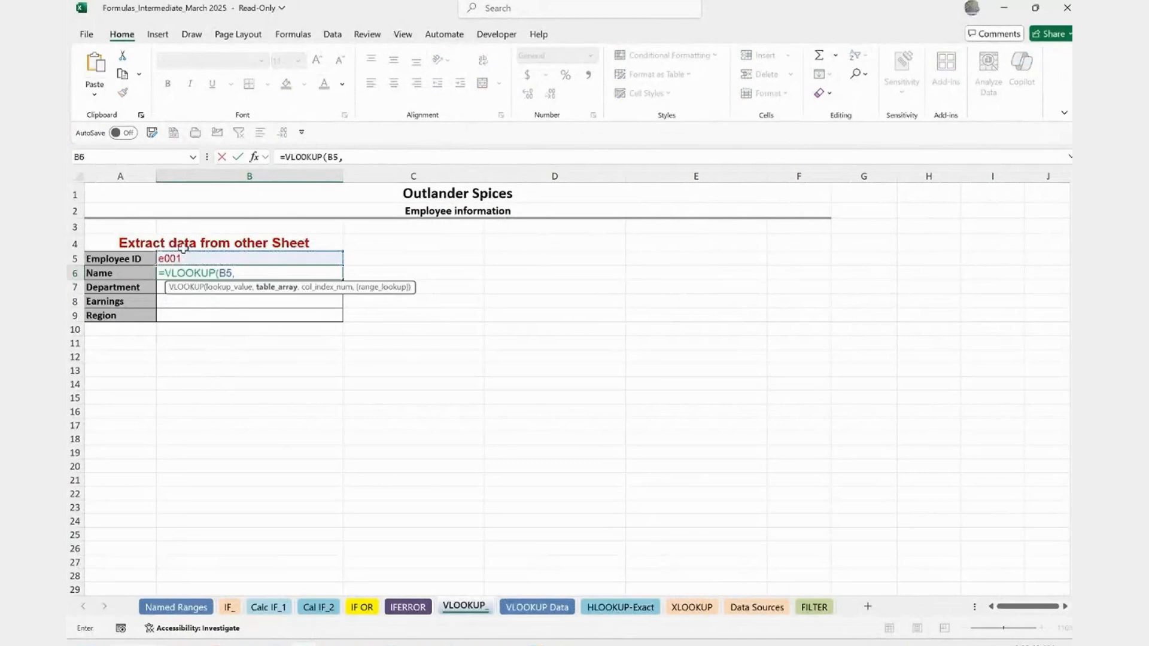
left_click(539, 608)
scroll(137, 234, "up", 3)
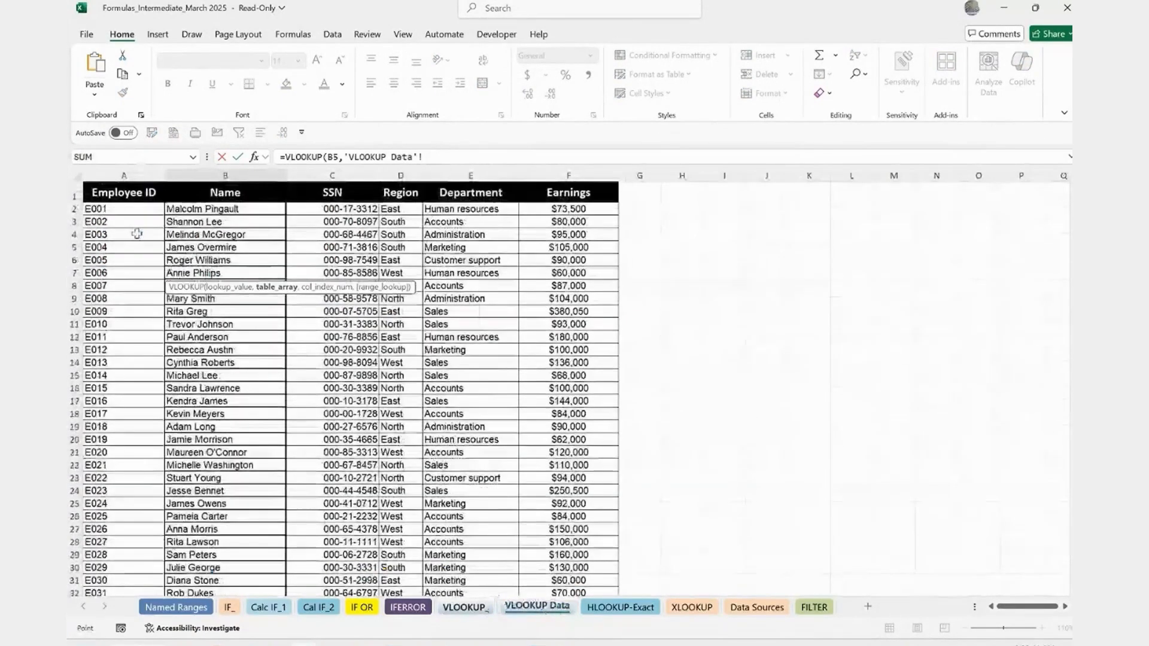
left_click(120, 209)
key("ctrl+shift+Right")
key("ctrl+shift+Down")
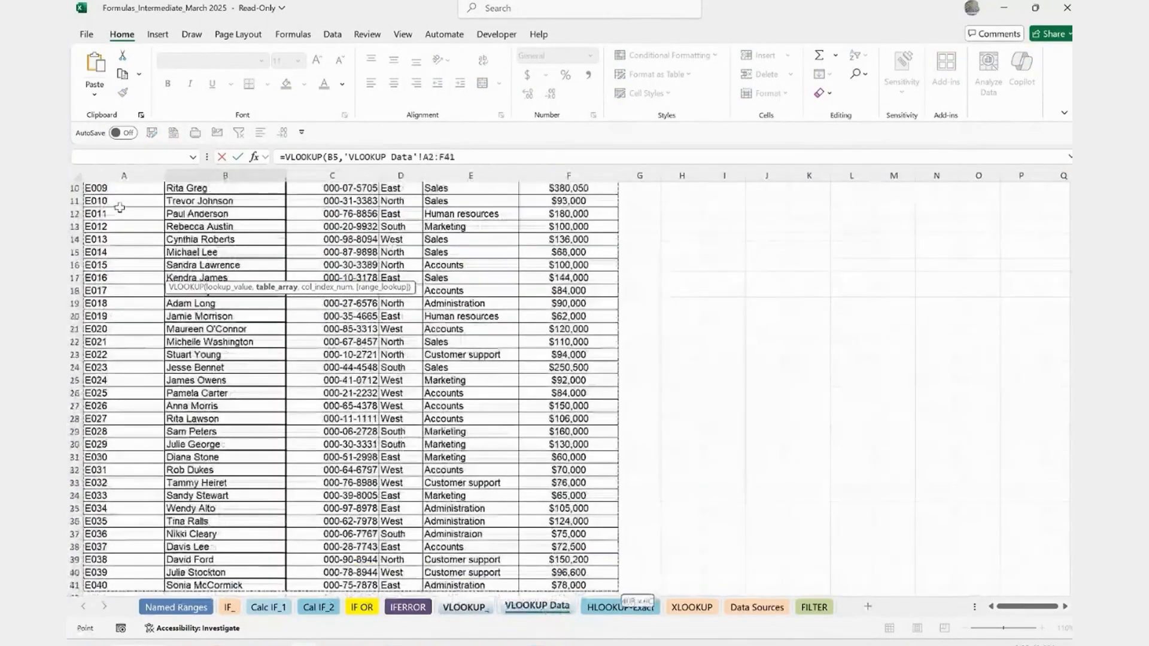
type(",")
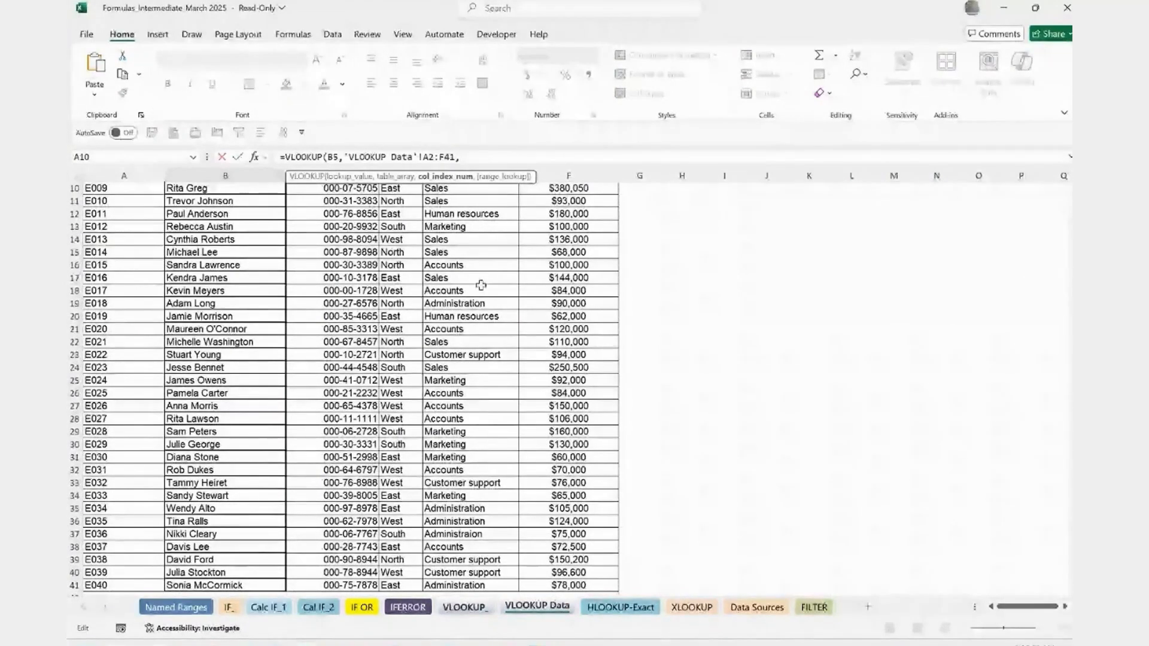
Step: Complete the VLOOKUP in B6 with column index 2 and FALSE for an exact match
scroll(481, 285, "up", 3)
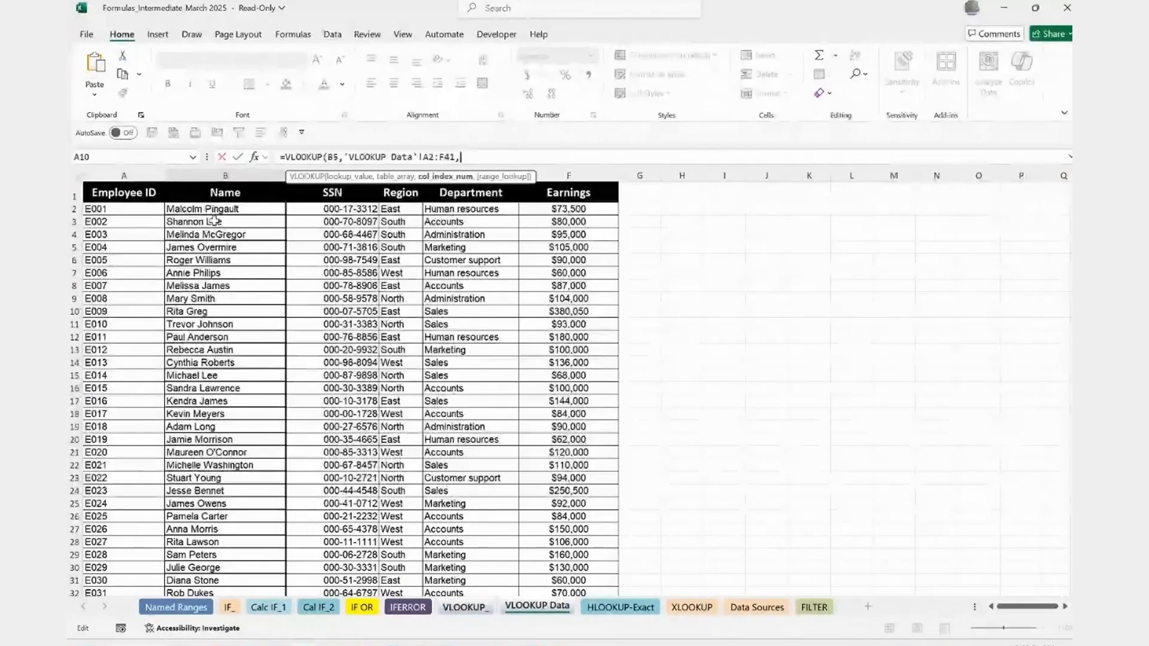
type("2")
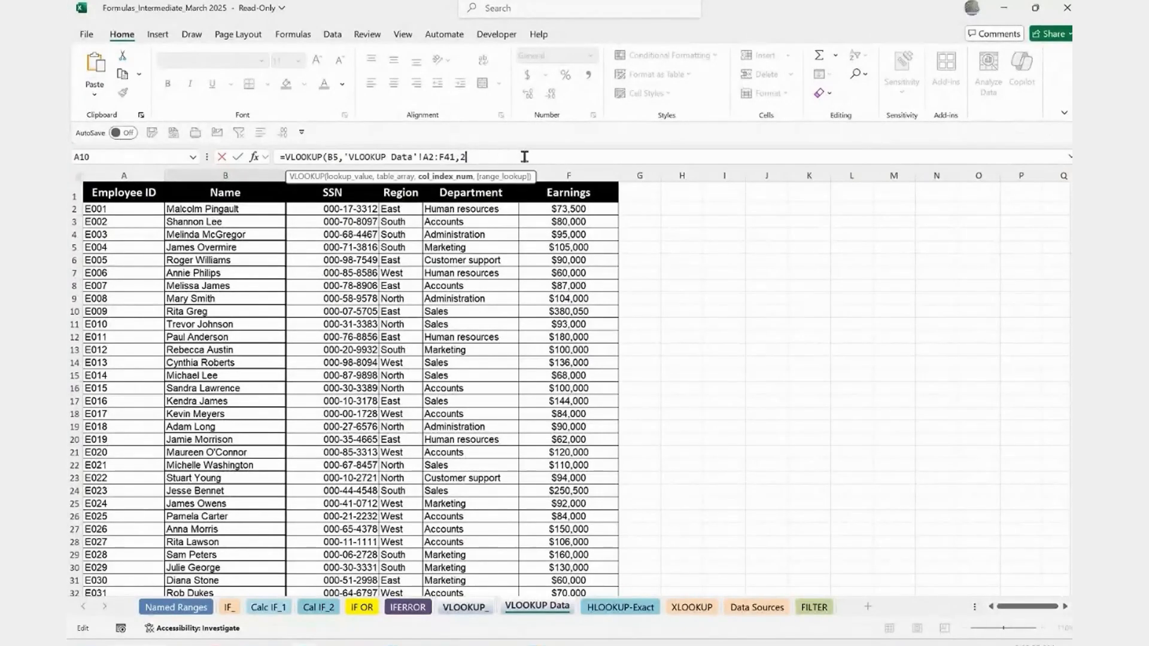
type(",")
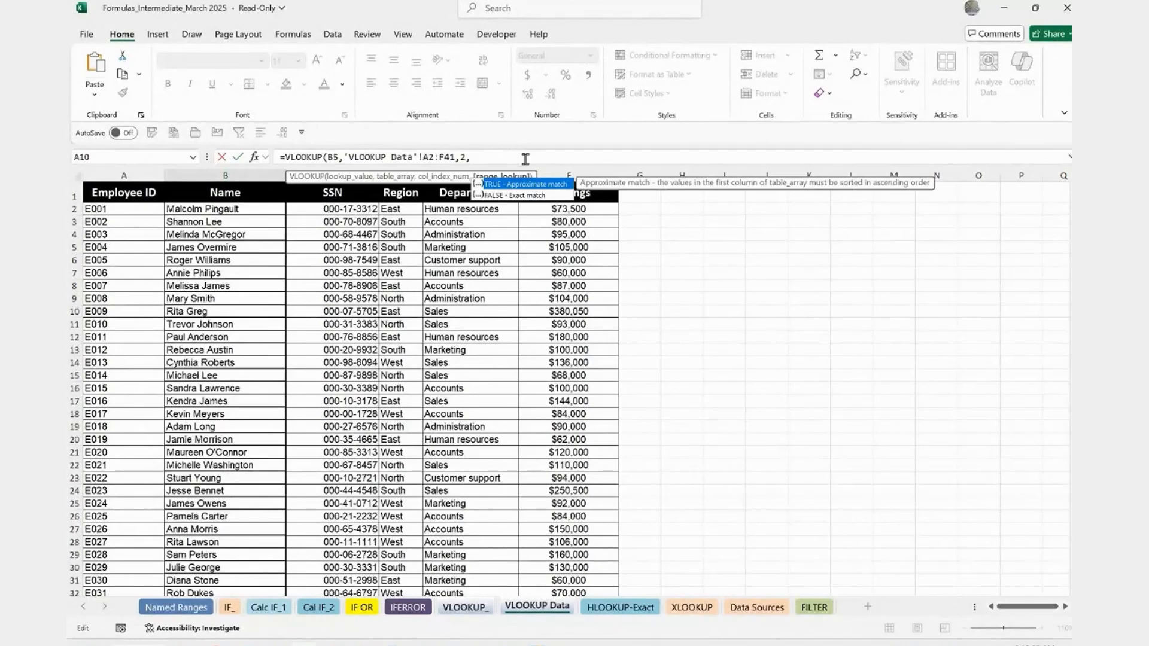
double_click(489, 196)
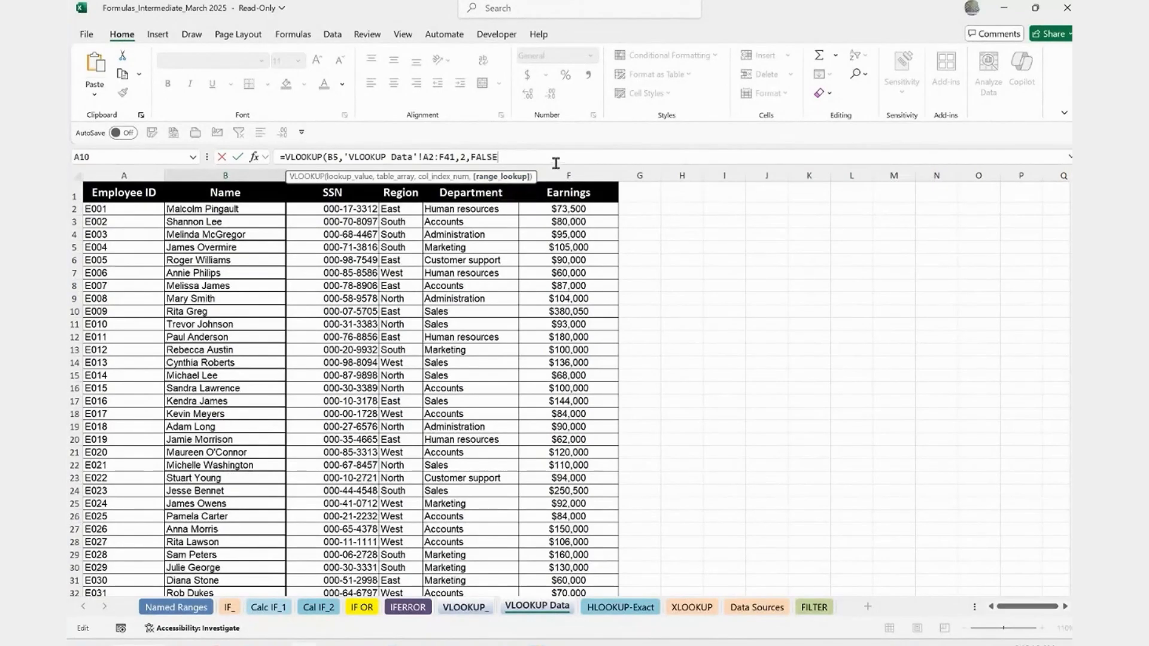
key("Return")
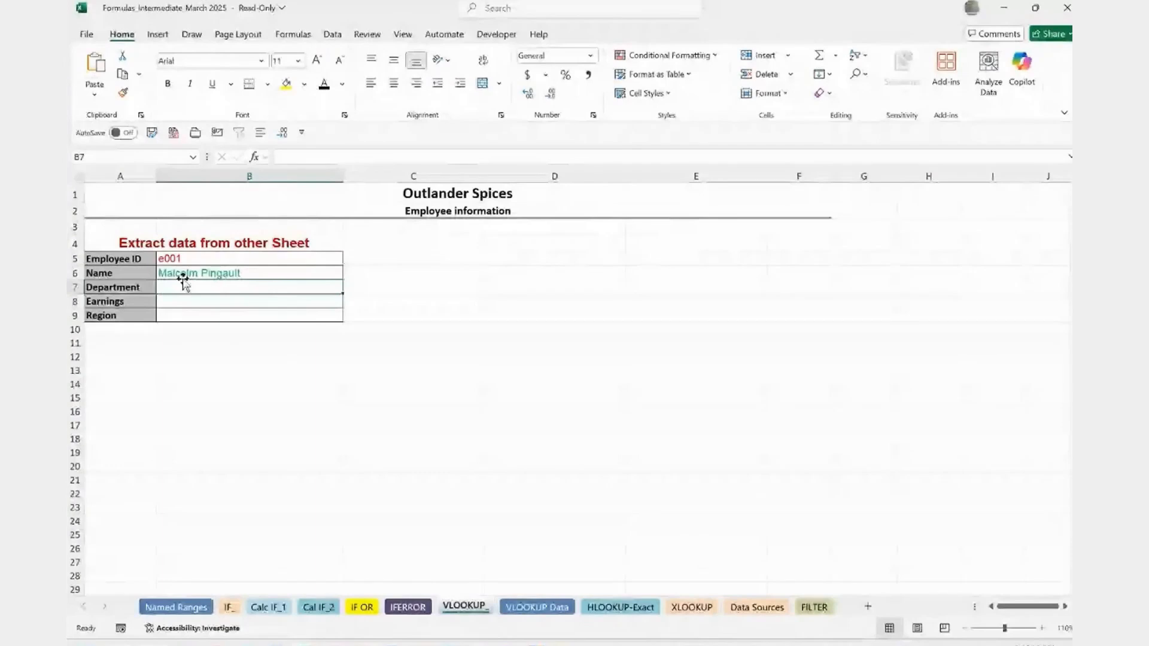
Step: Change the Employee ID in B5 to the ID held in A8 of VLOOKUP Data, and check the returned name against that row
double_click(210, 259)
key("BackSpace")
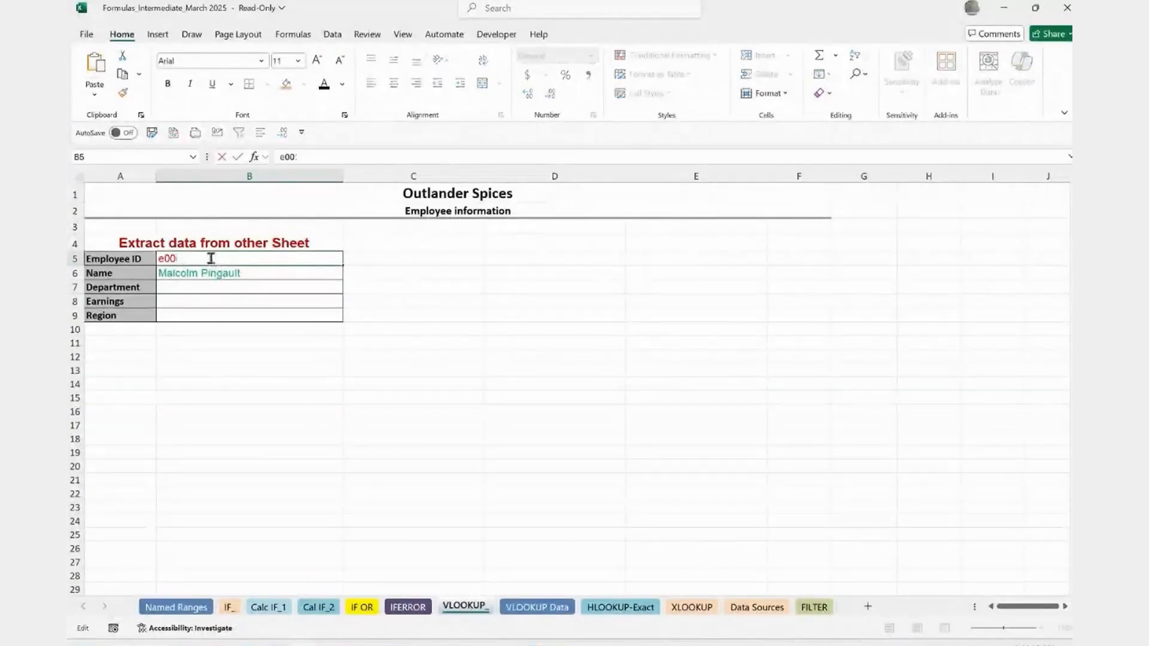
key("Return")
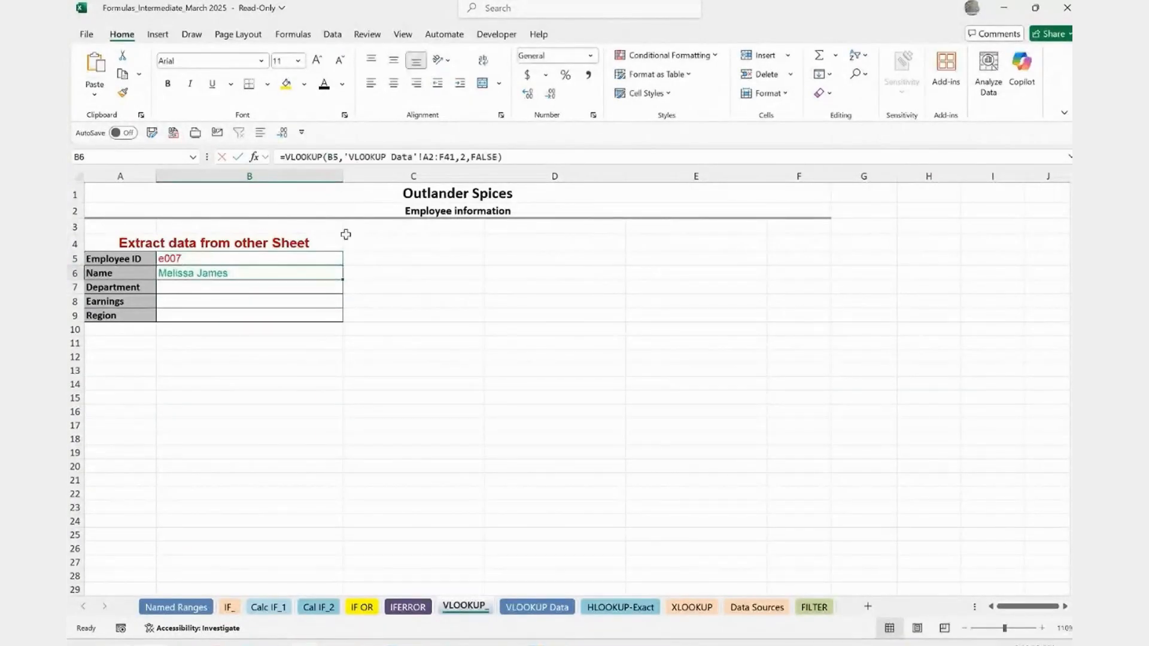
left_click(532, 608)
left_click_drag(146, 292, 233, 286)
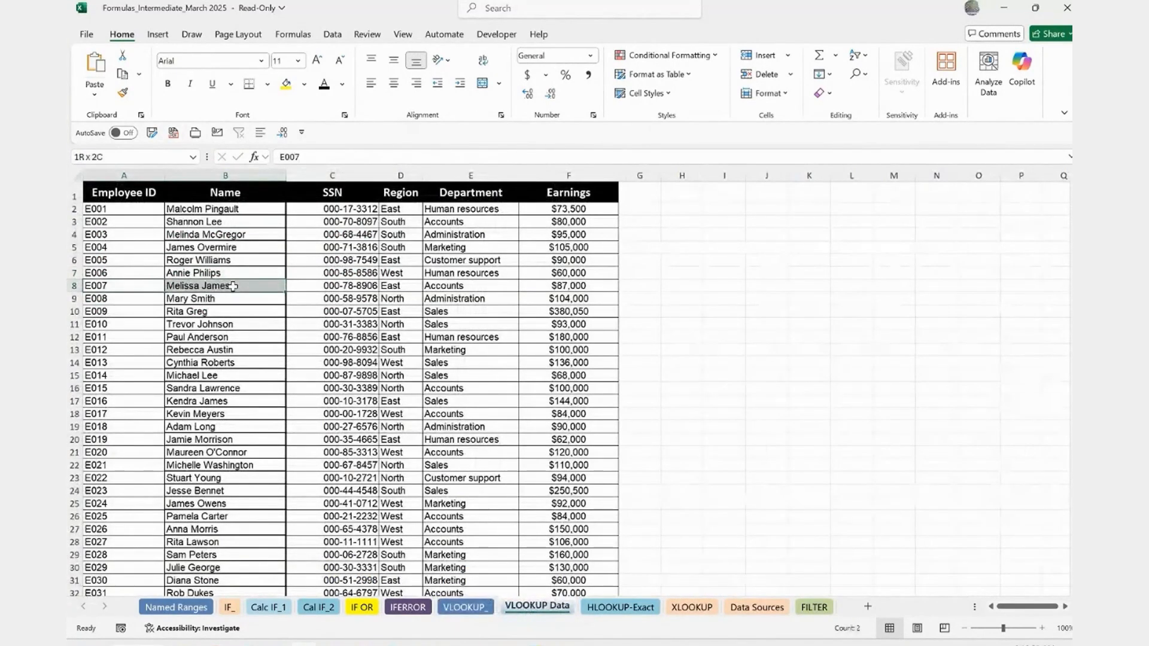
left_click(467, 608)
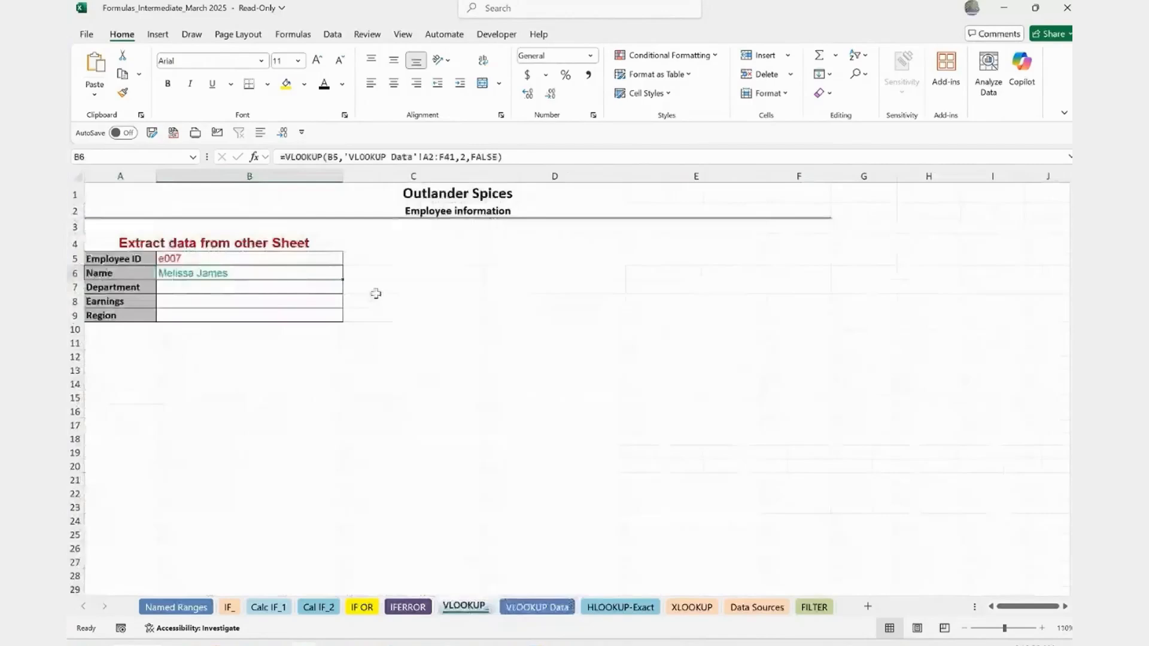
Step: Start a VLOOKUP formula for the Department in B7 with B5 as the lookup value
left_click(187, 288)
type("=vl")
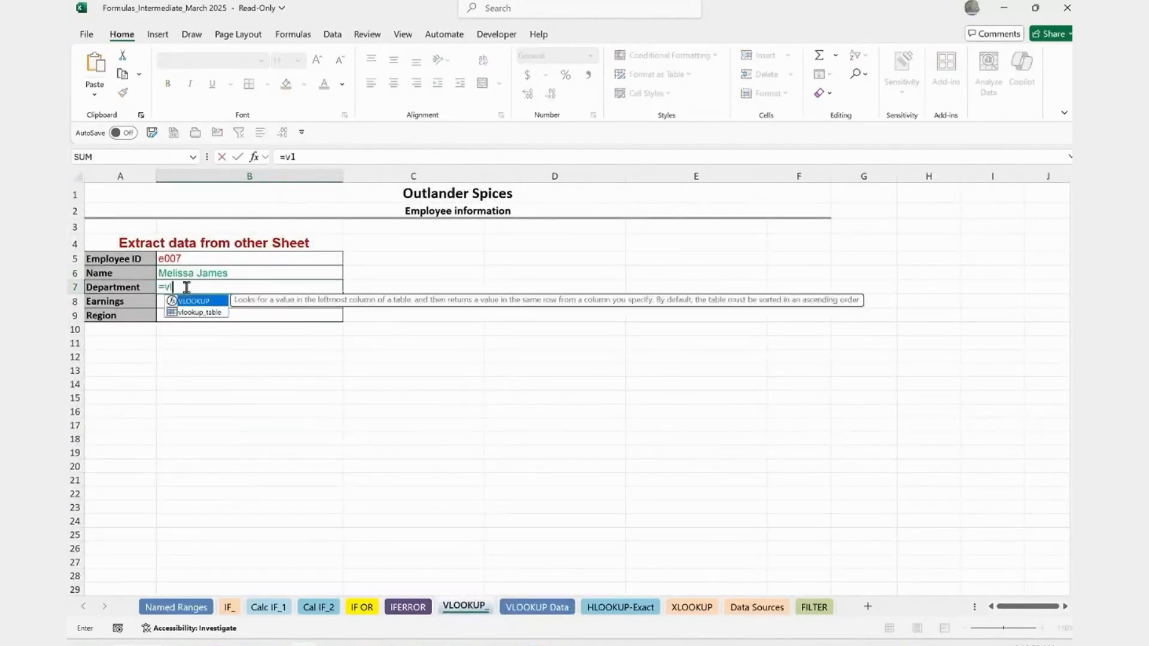
key("Tab")
left_click(172, 258)
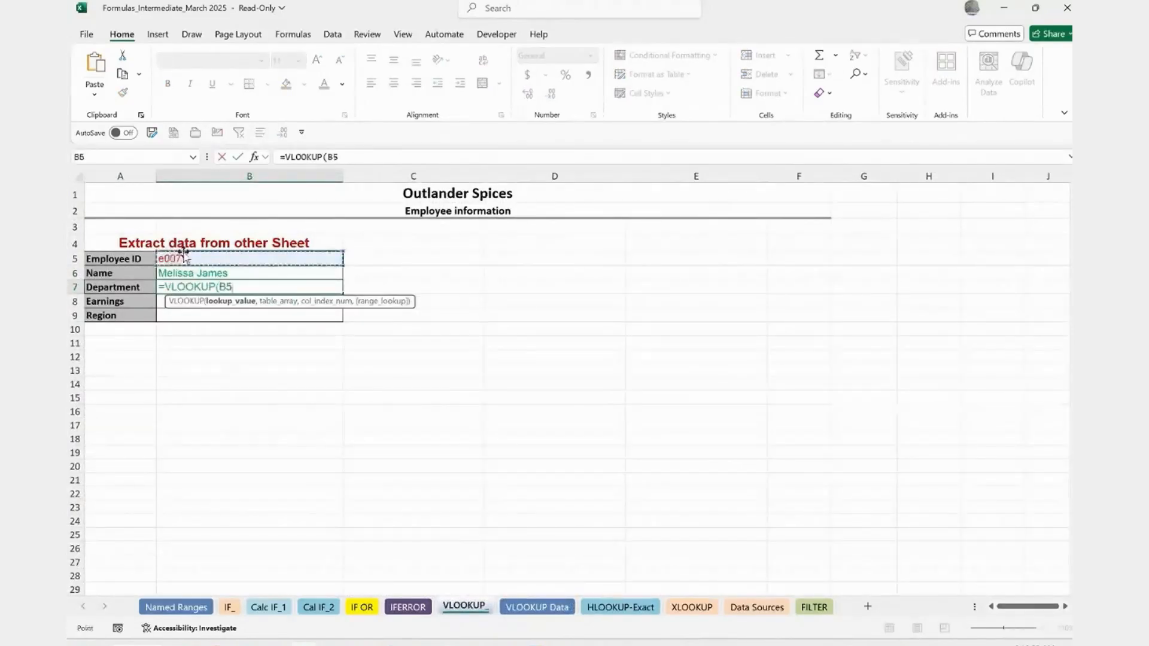
type(",")
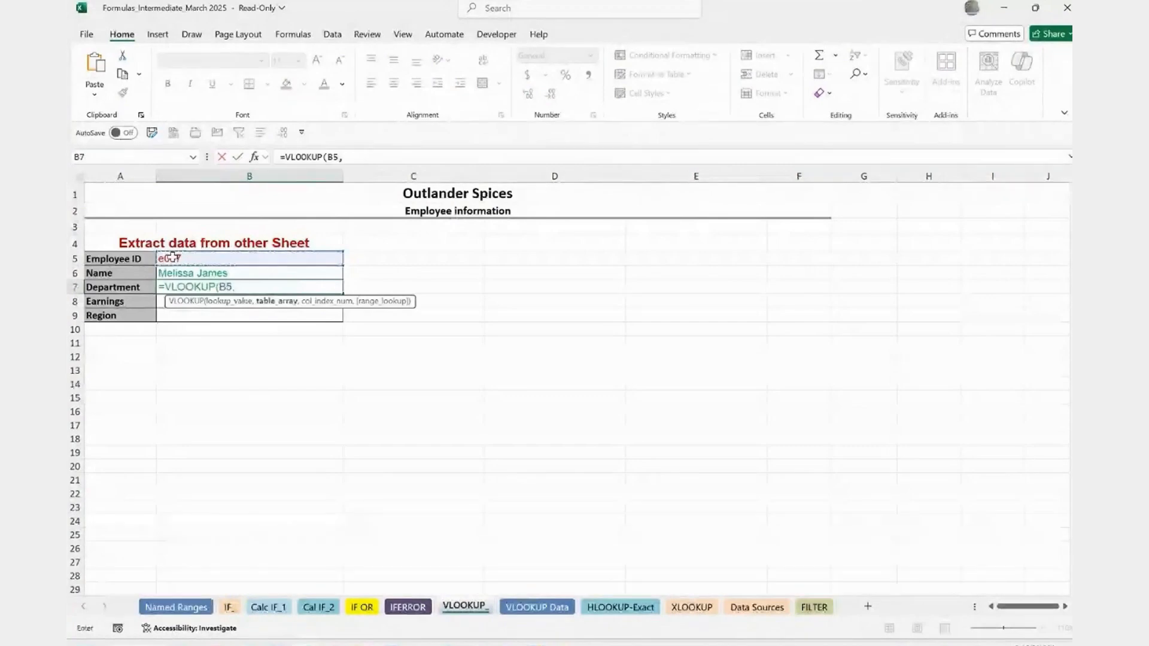
Step: Set A2:F41 on the VLOOKUP Data sheet as the table array of the B7 formula
left_click(554, 607)
left_click(132, 213)
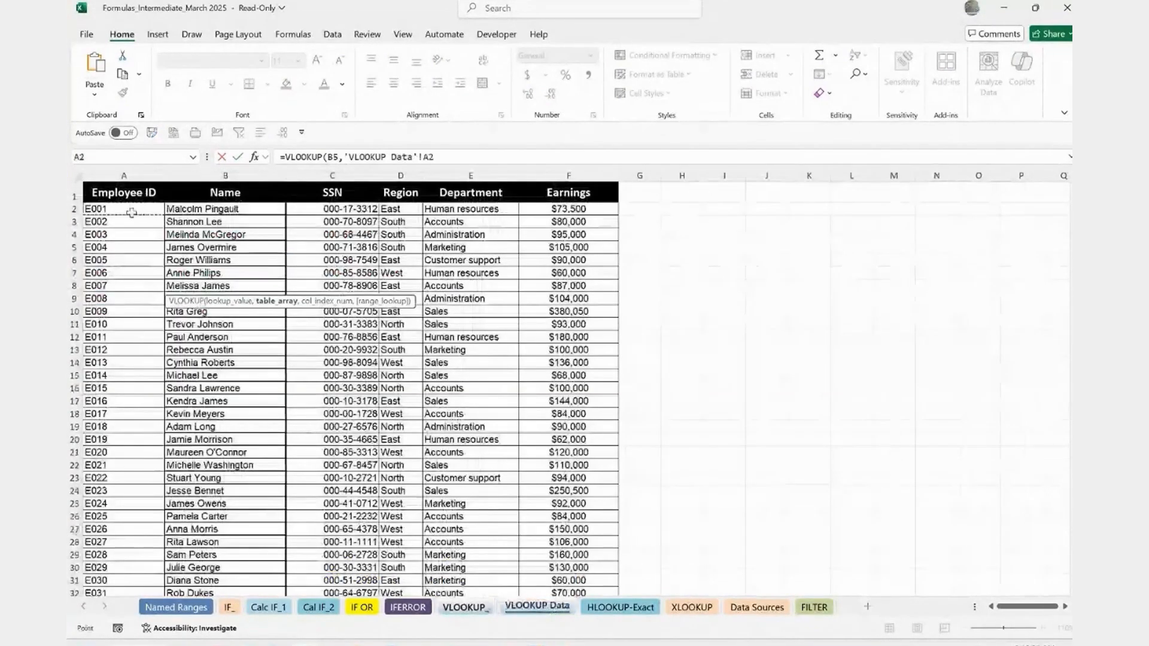
left_click_drag(132, 212, 137, 589)
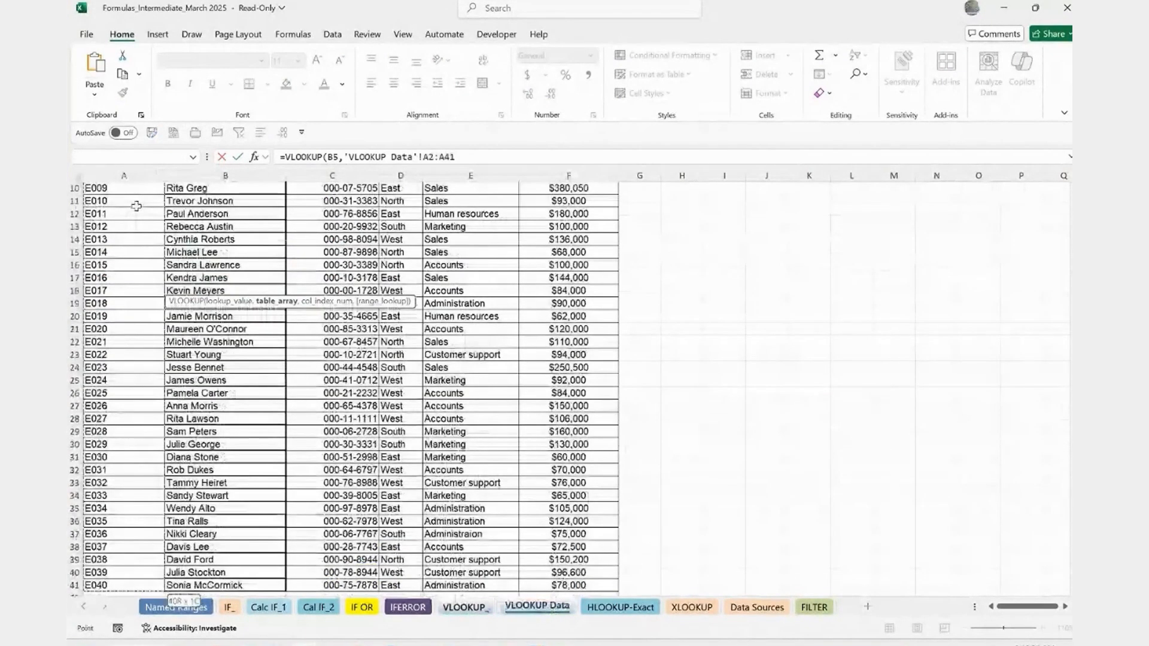
key("ctrl+shift+Right")
left_click(471, 158)
type(",")
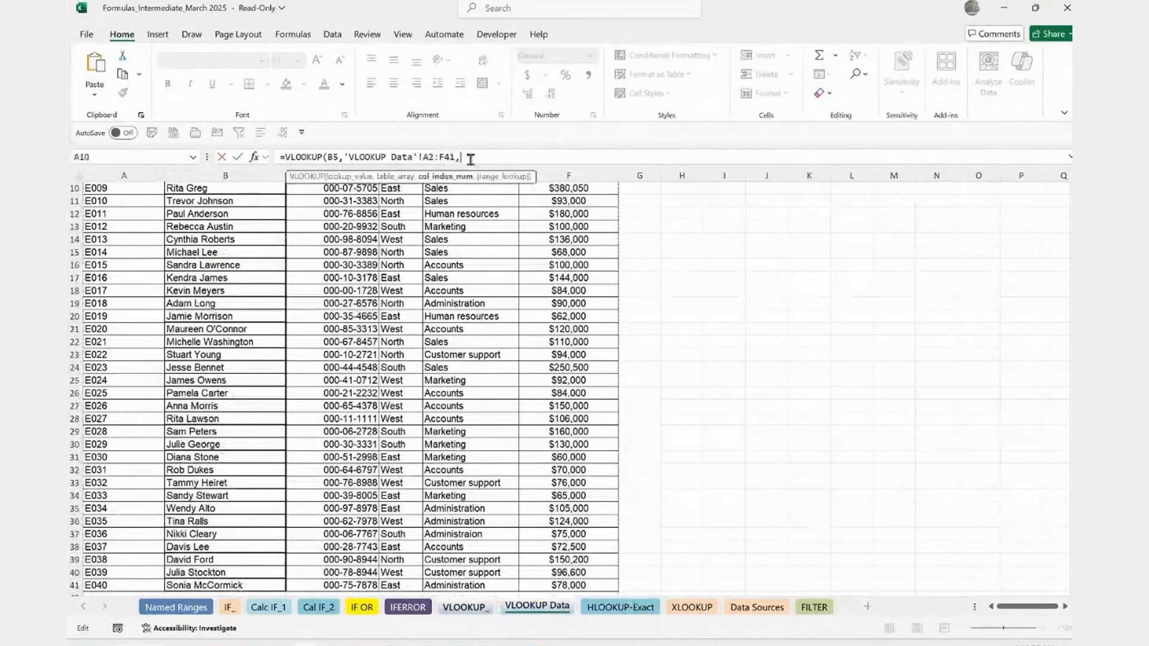
Step: Complete the Department VLOOKUP in B7 with column index 5 and FALSE for an exact match
scroll(405, 374, "up", 2)
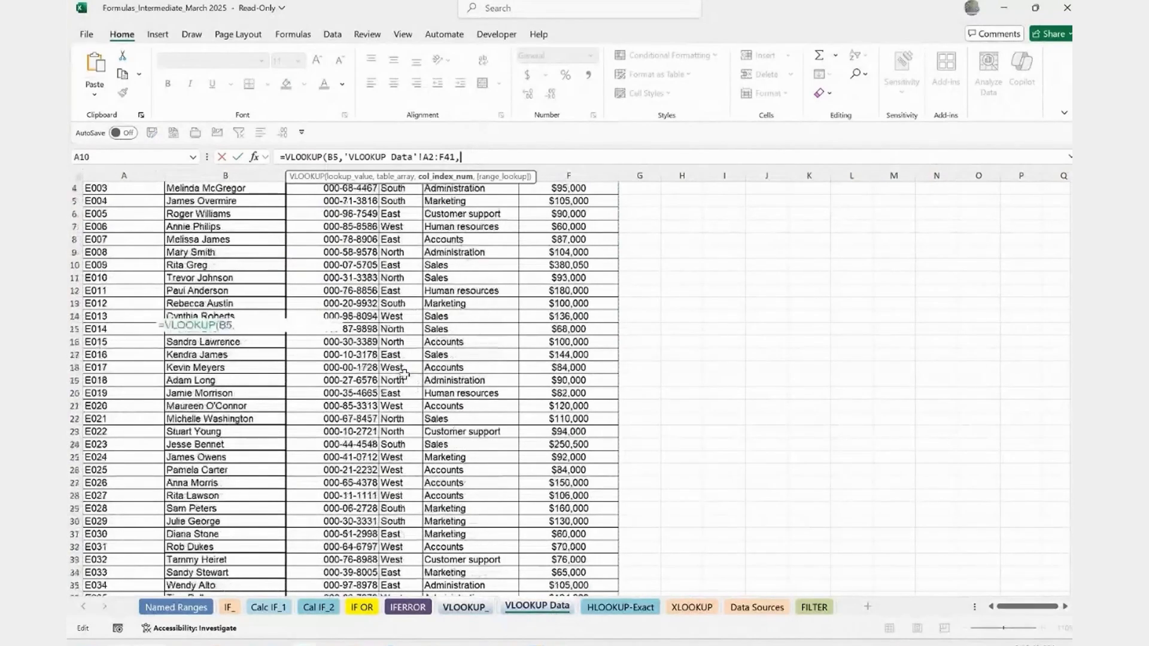
scroll(404, 374, "up", 1)
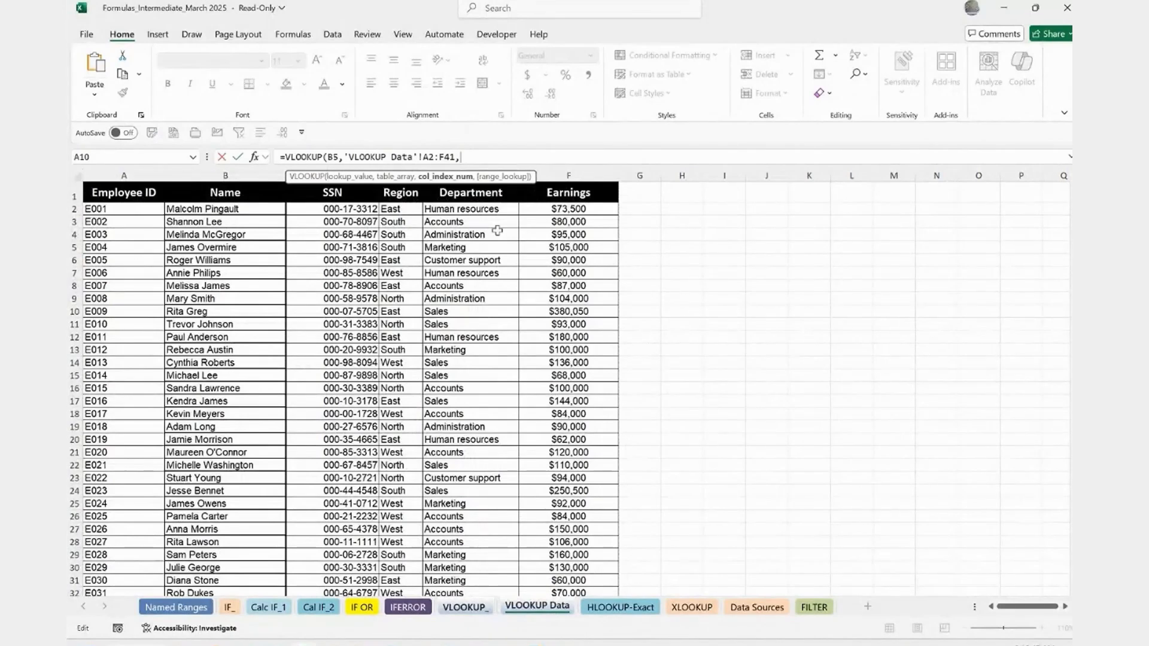
type(",false")
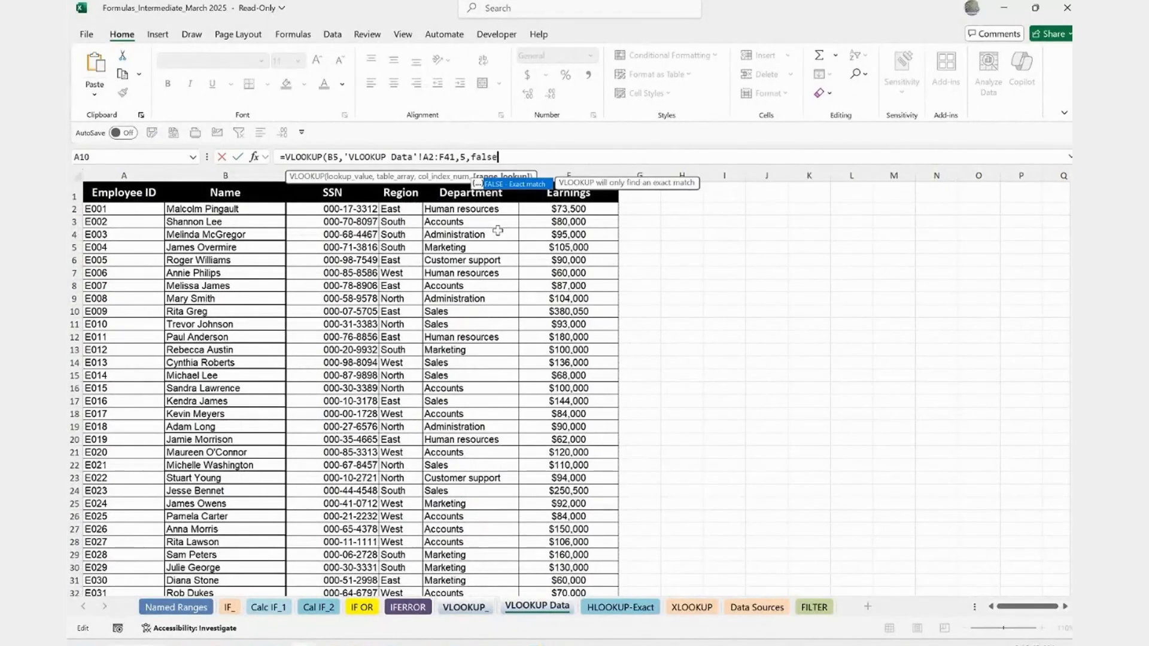
key("Return")
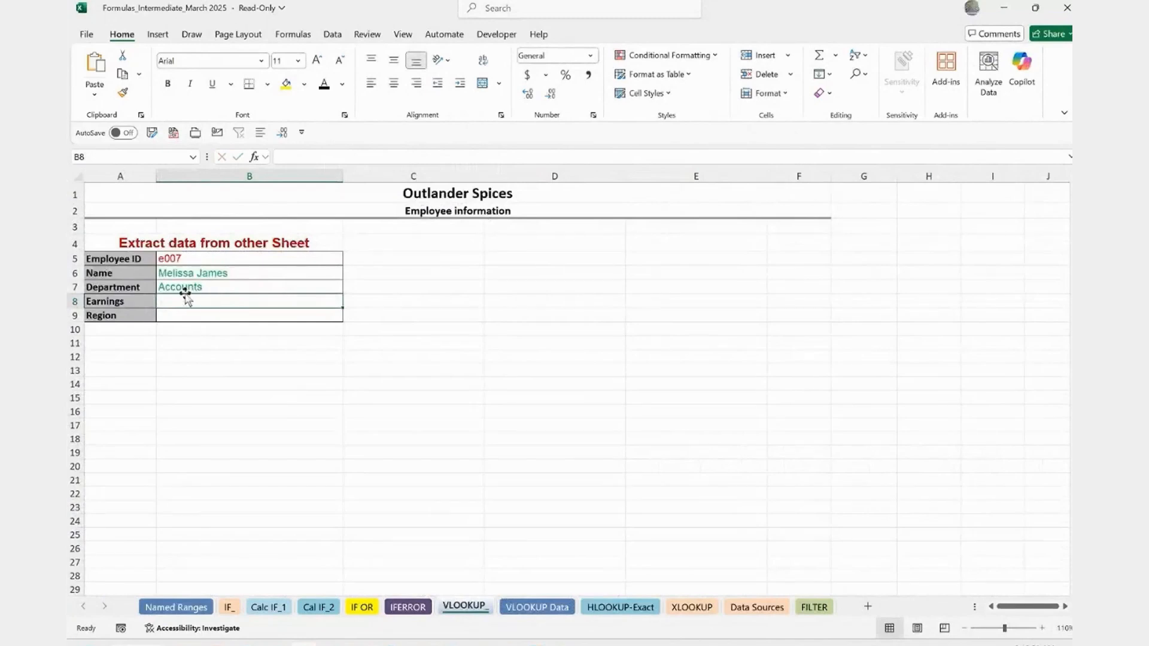
Step: Change the Employee ID in B5 to the ID held in A2 of VLOOKUP Data
double_click(192, 259)
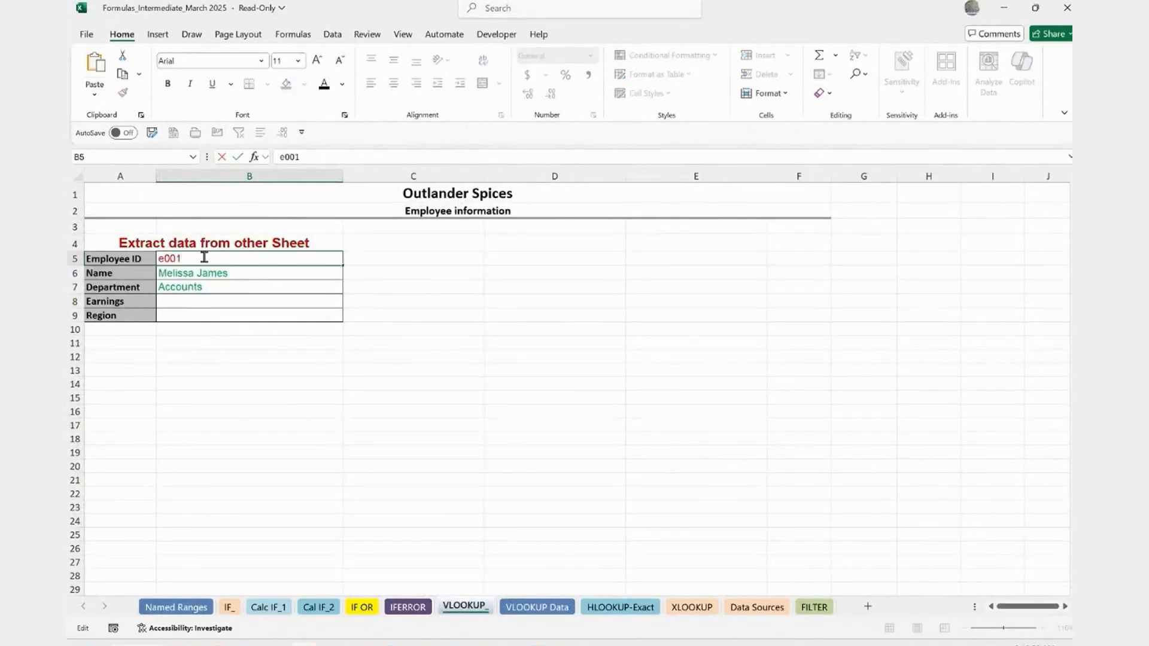
type("1")
key("Return")
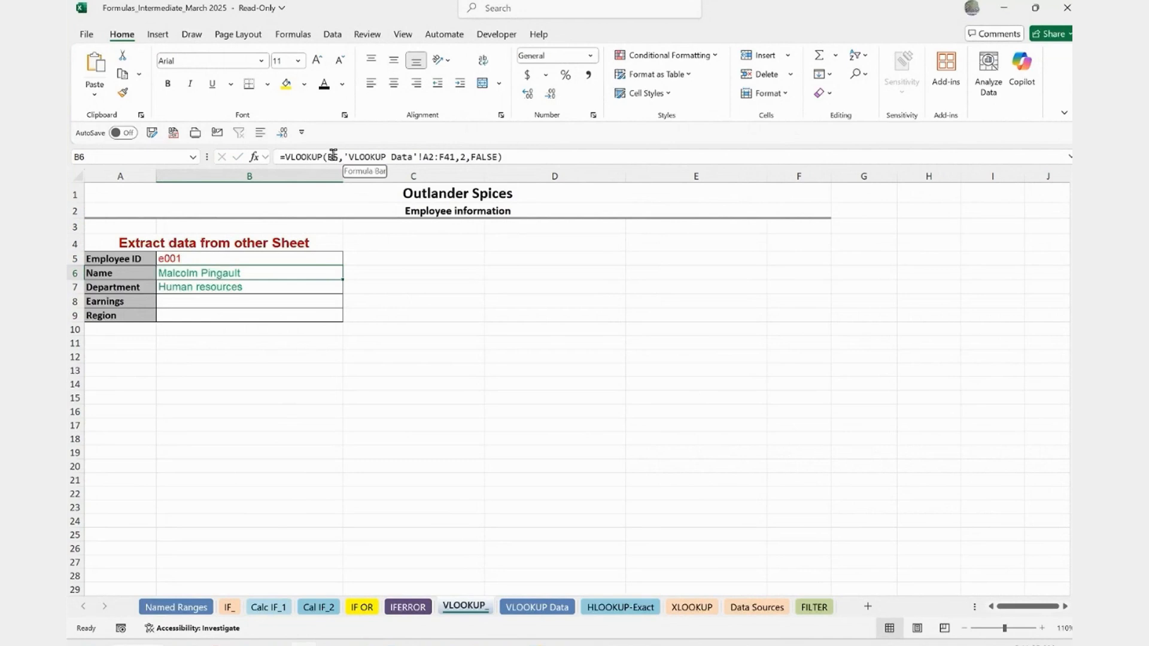
Step: Review the lookup value, table array and column index arguments of the VLOOKUP formulas in B6 and B7 without changing them
left_click(336, 157)
double_click(333, 156)
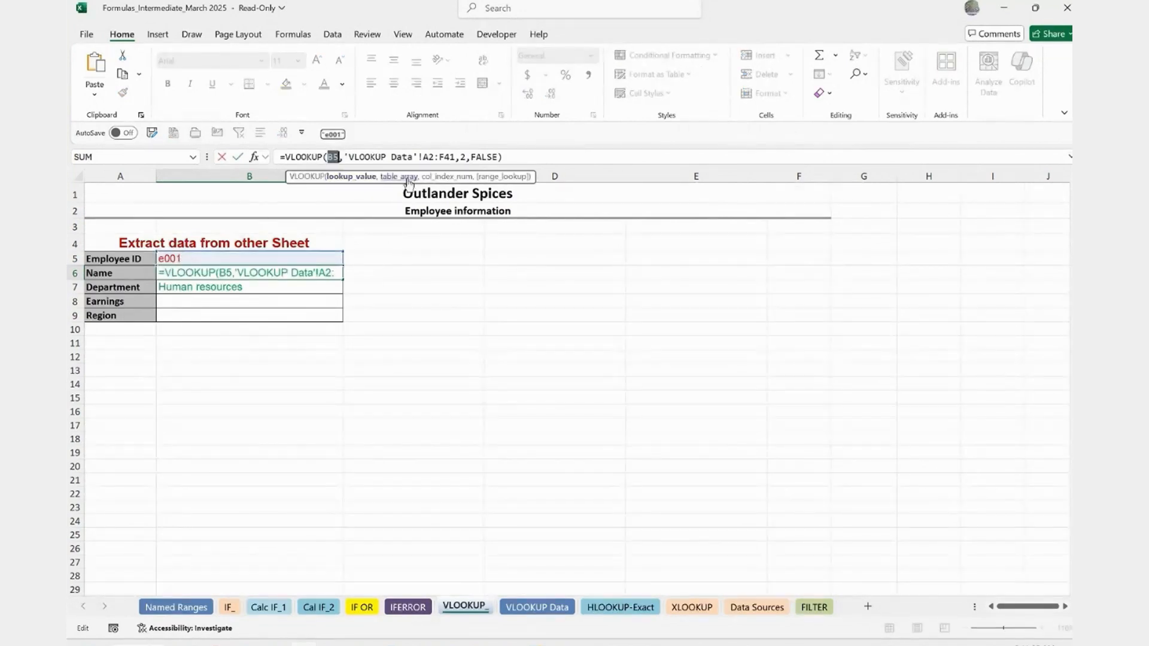
double_click(390, 156)
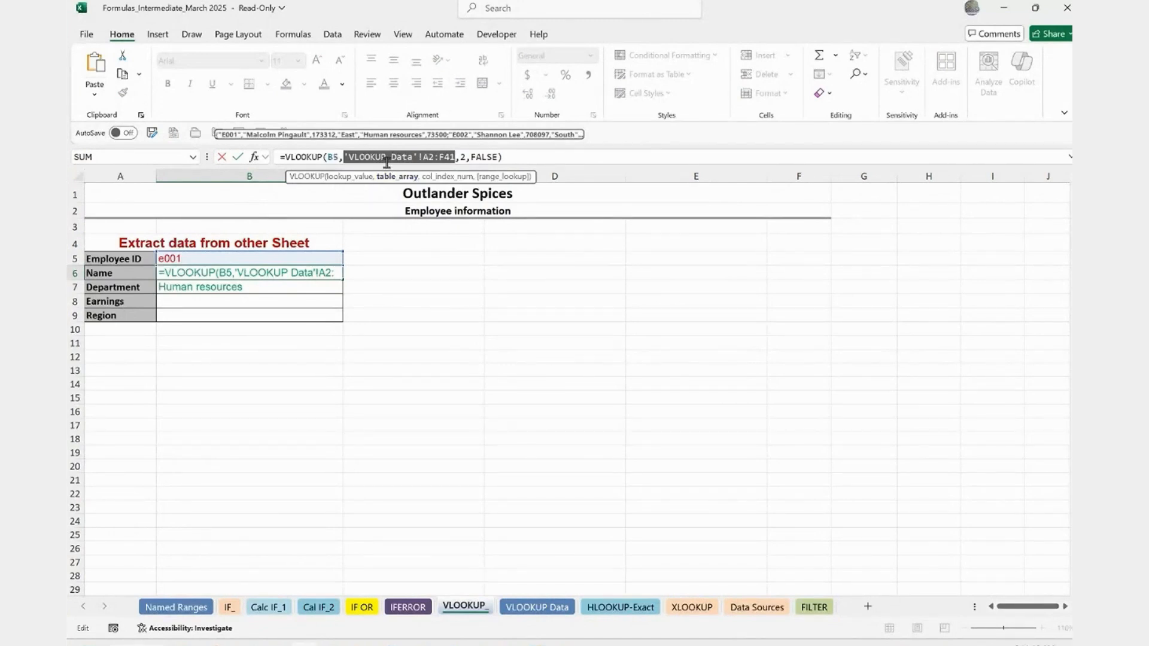
left_click(445, 178)
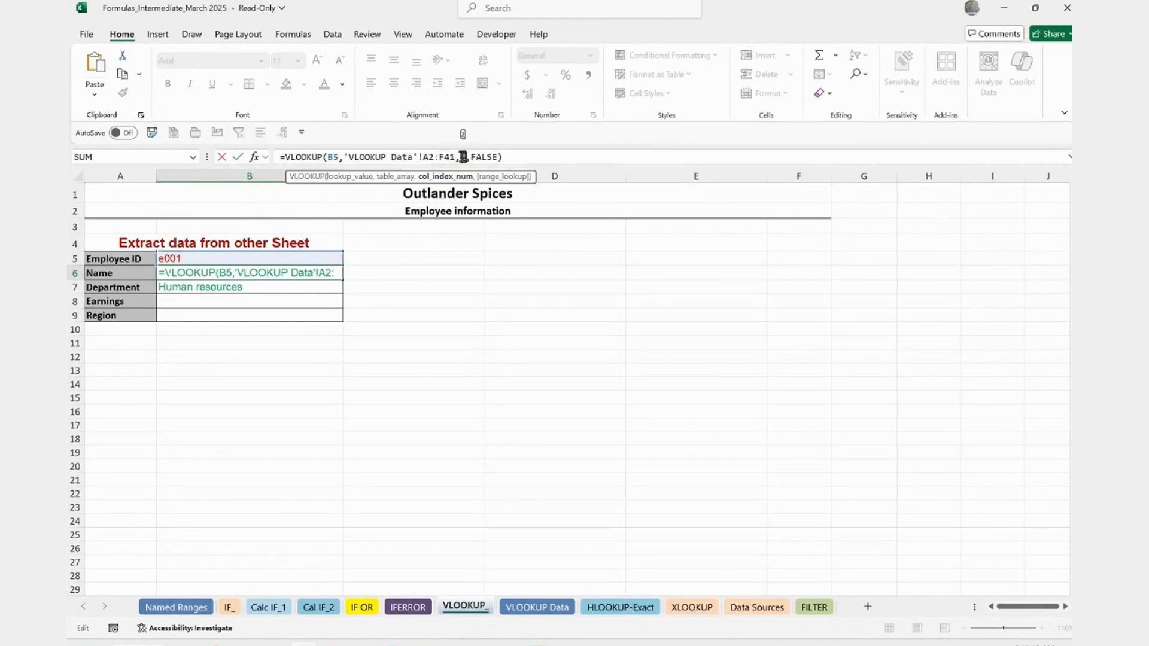
key("Return")
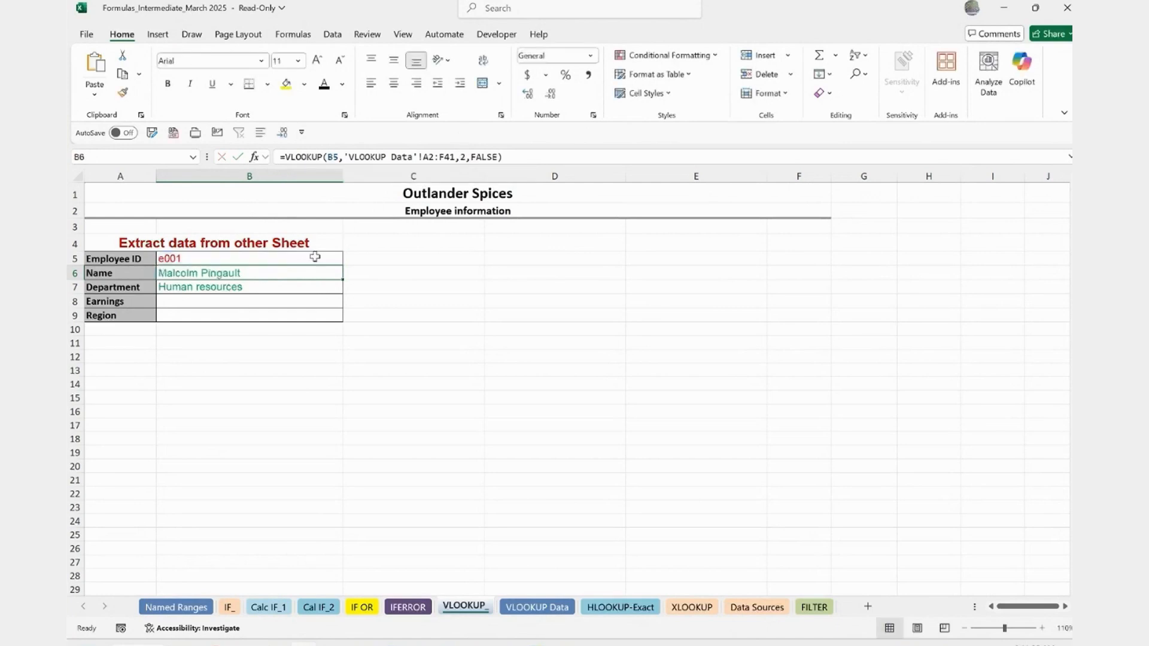
double_click(258, 287)
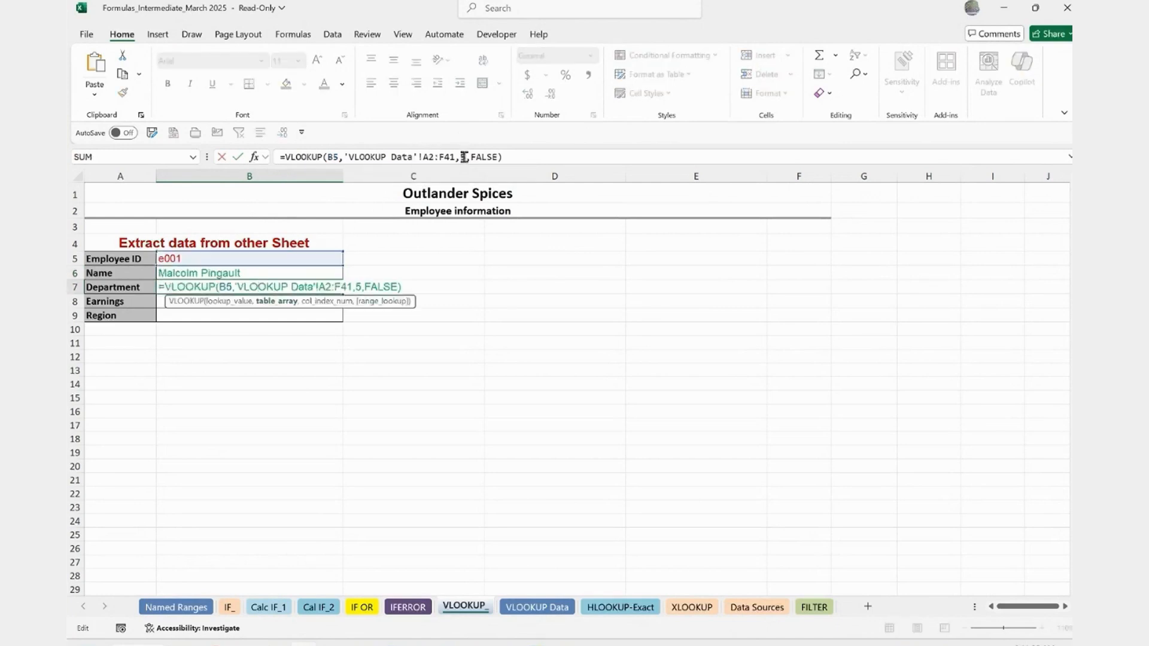
key("ctrl+Return")
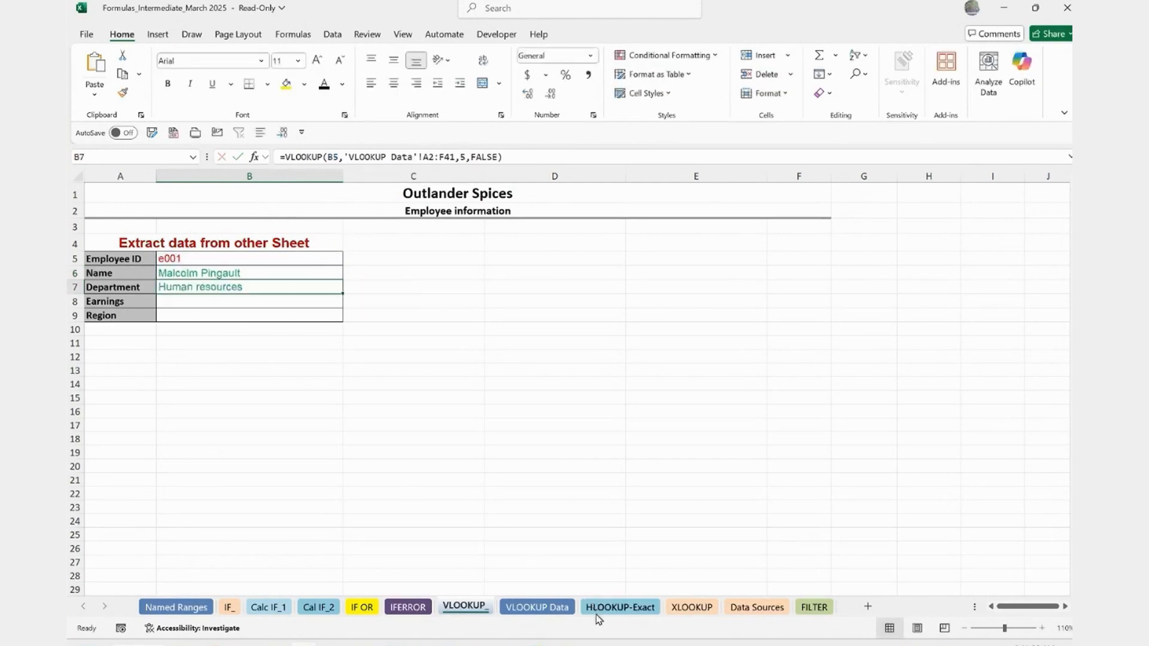
Step: Compare the vertical list of Employee IDs on VLOOKUP Data with the table layout on the HLOOKUP-Exact sheet
left_click(536, 608)
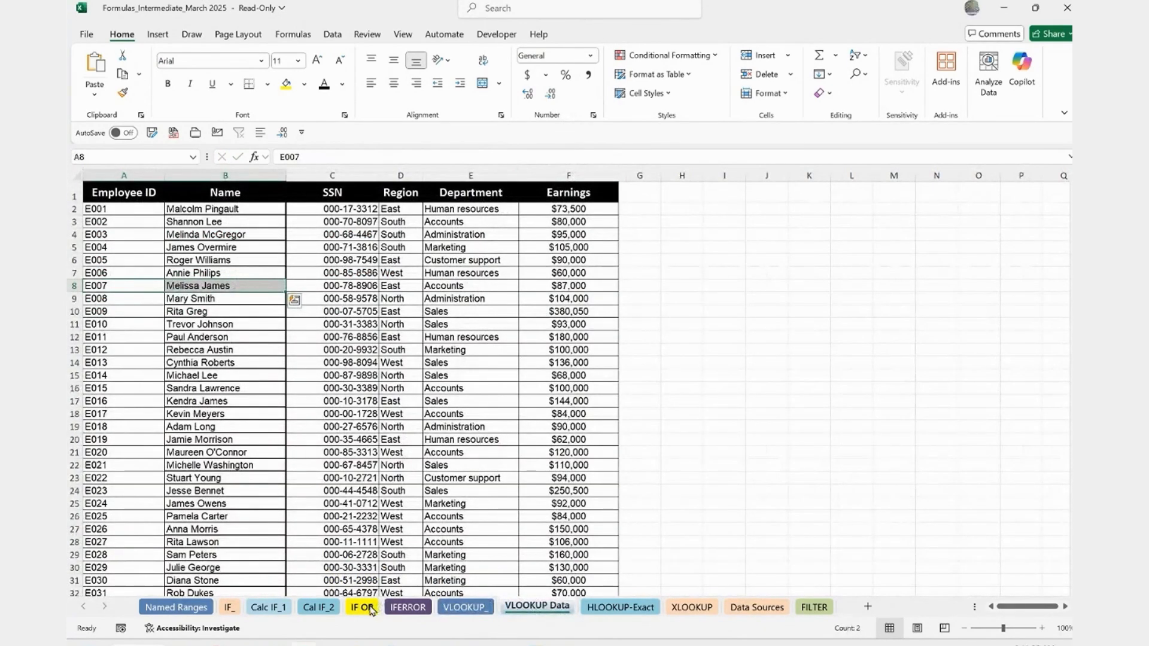
left_click(450, 607)
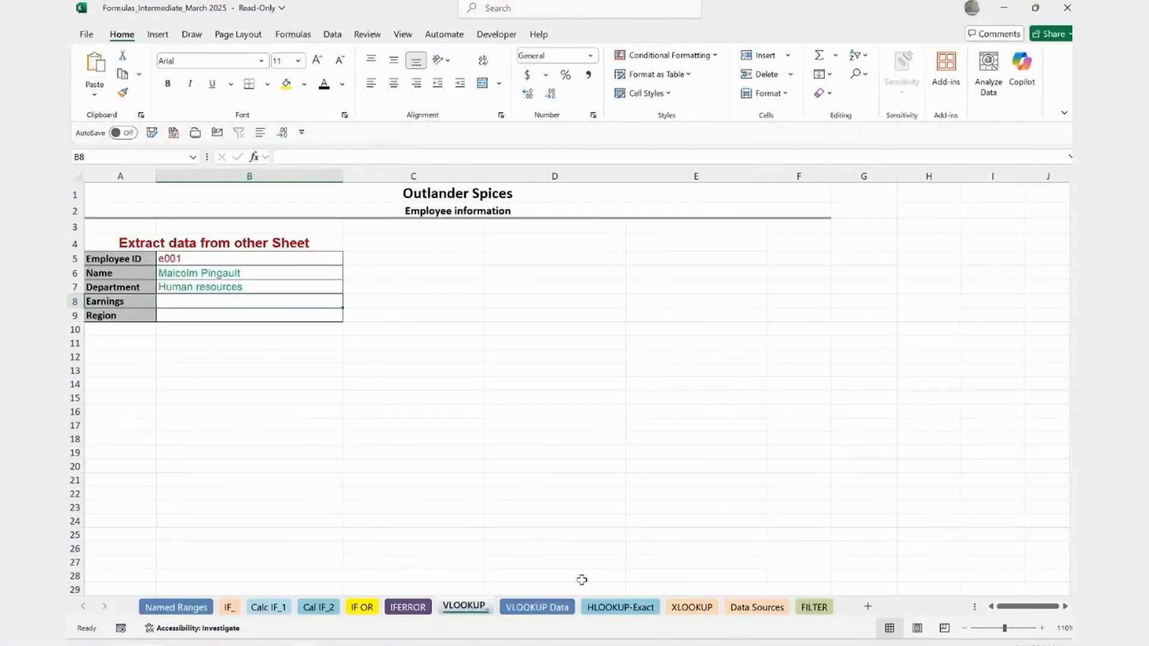
left_click(619, 607)
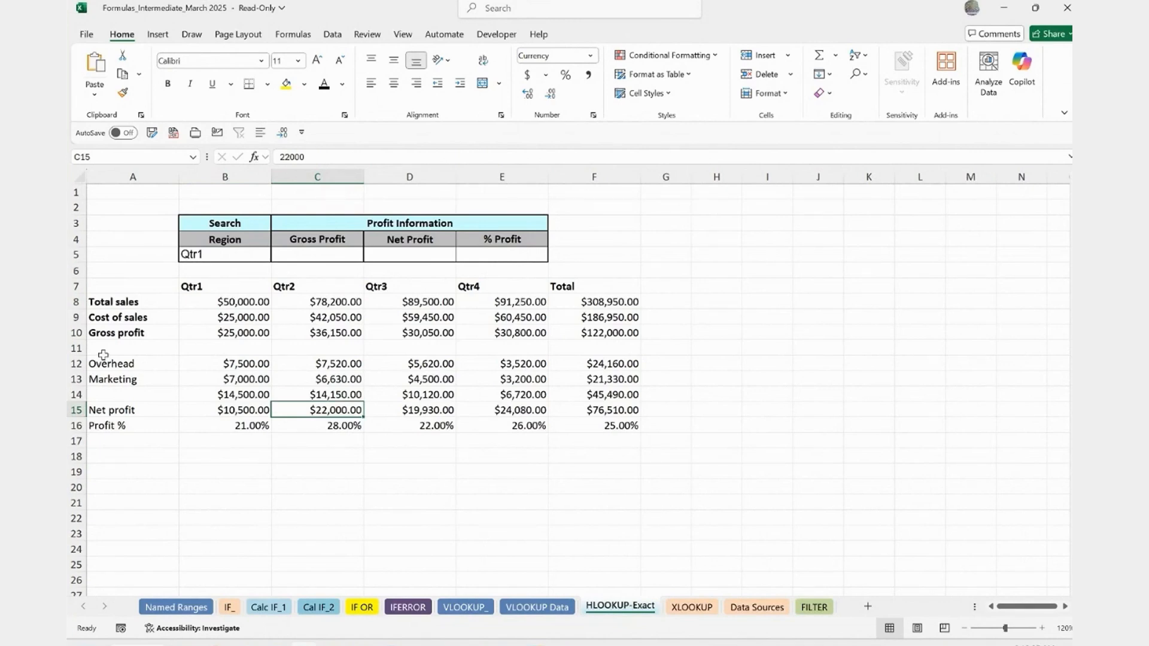
left_click(535, 607)
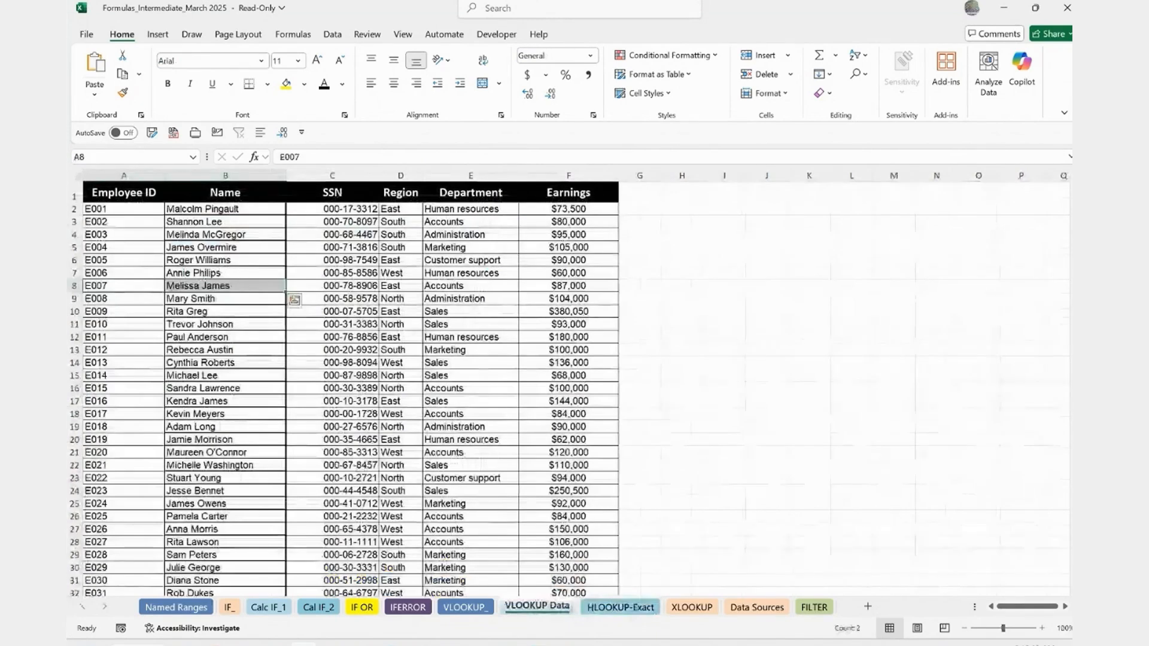
left_click_drag(123, 221, 127, 596)
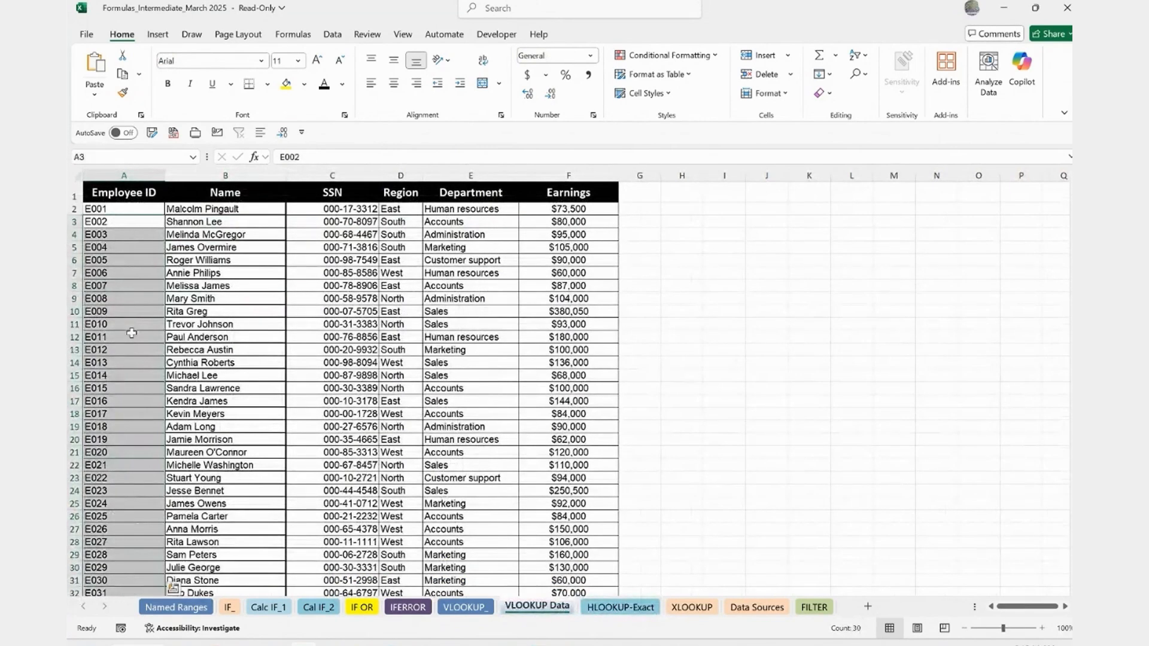
scroll(134, 330, "down", 7)
scroll(131, 337, "up", 7)
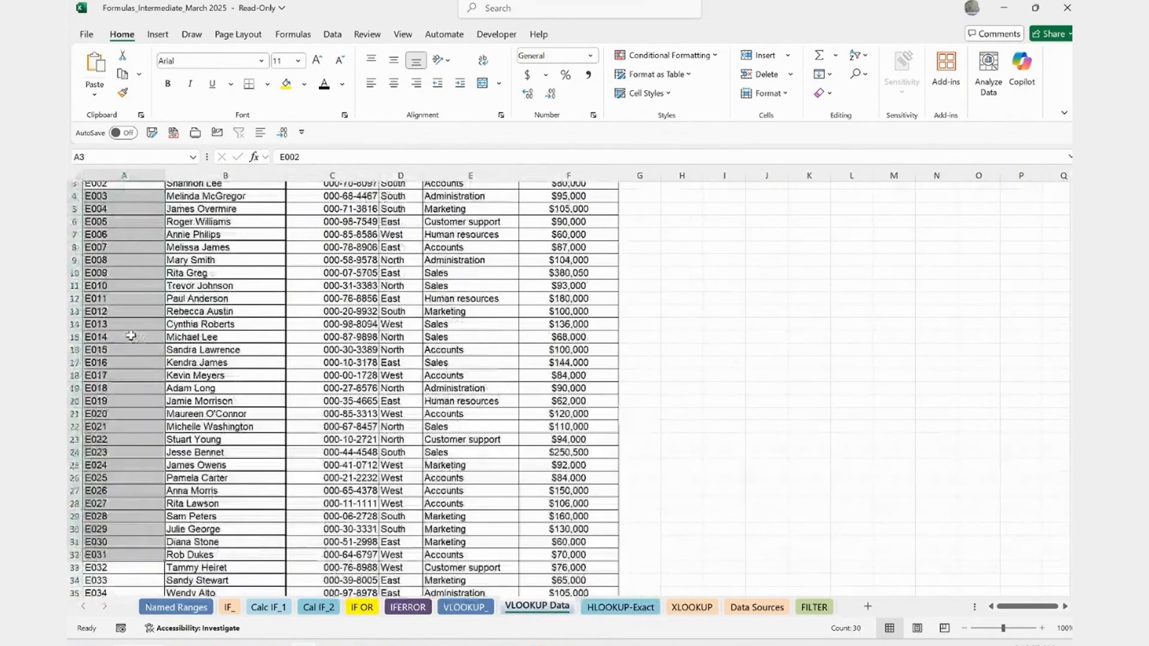
scroll(132, 324, "up", 1)
left_click(137, 276)
left_click(621, 606)
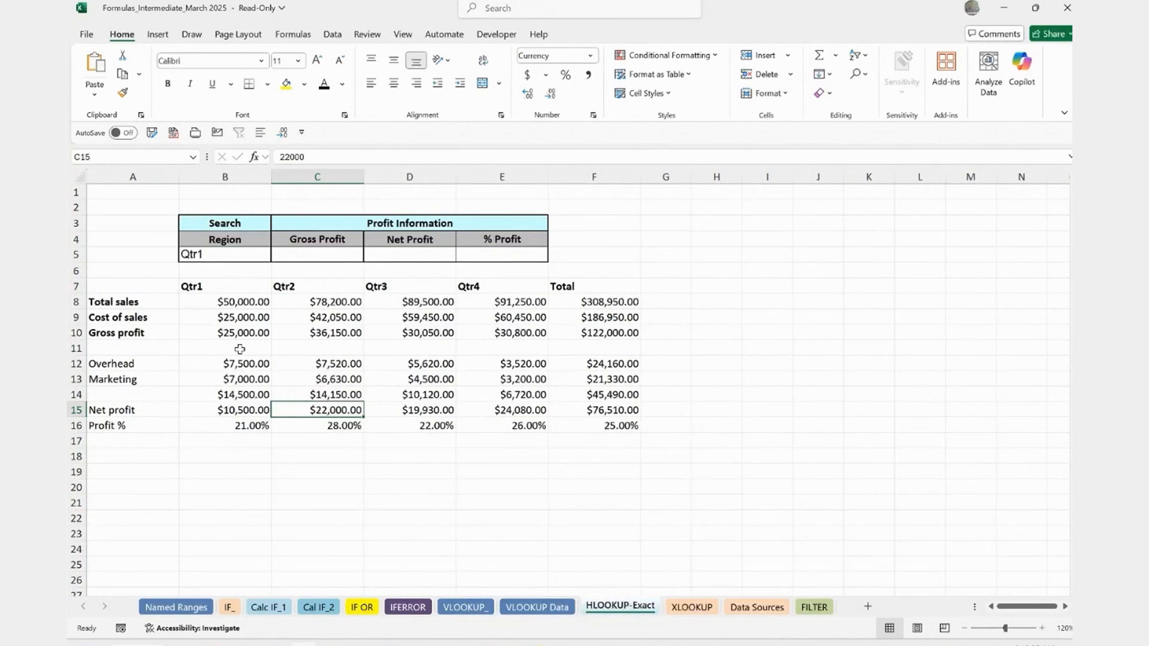
Step: Examine the profit table A7:F16 on HLOOKUP-Exact, including the quarter headings across row 7 and the item labels down column A
left_click(379, 347)
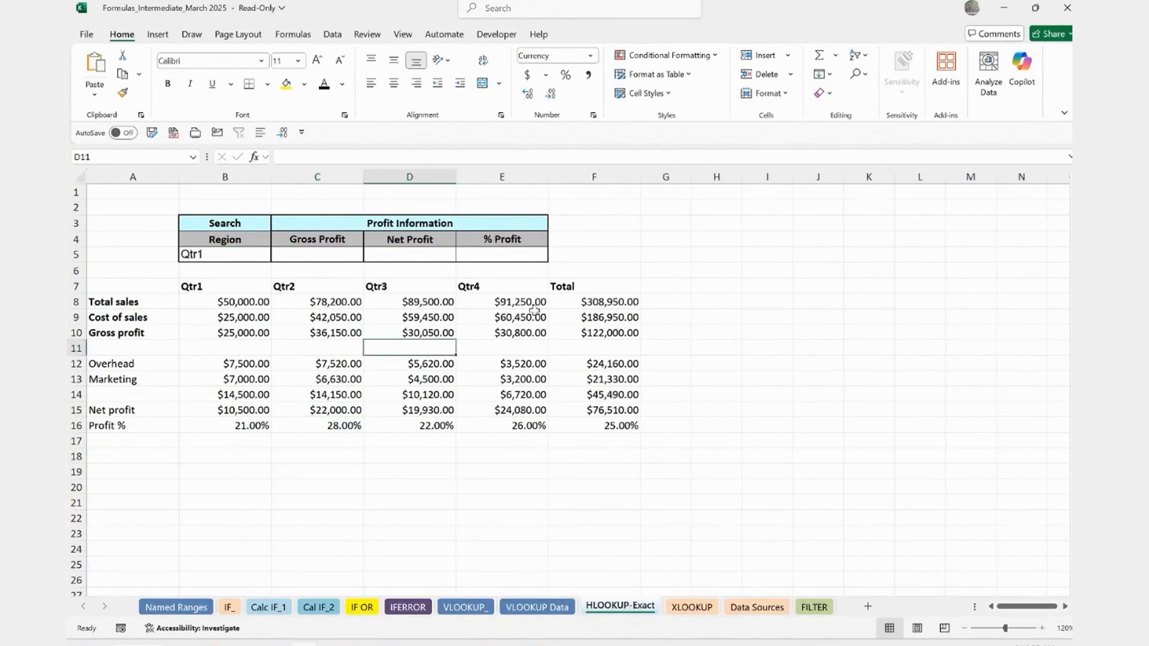
left_click(468, 312)
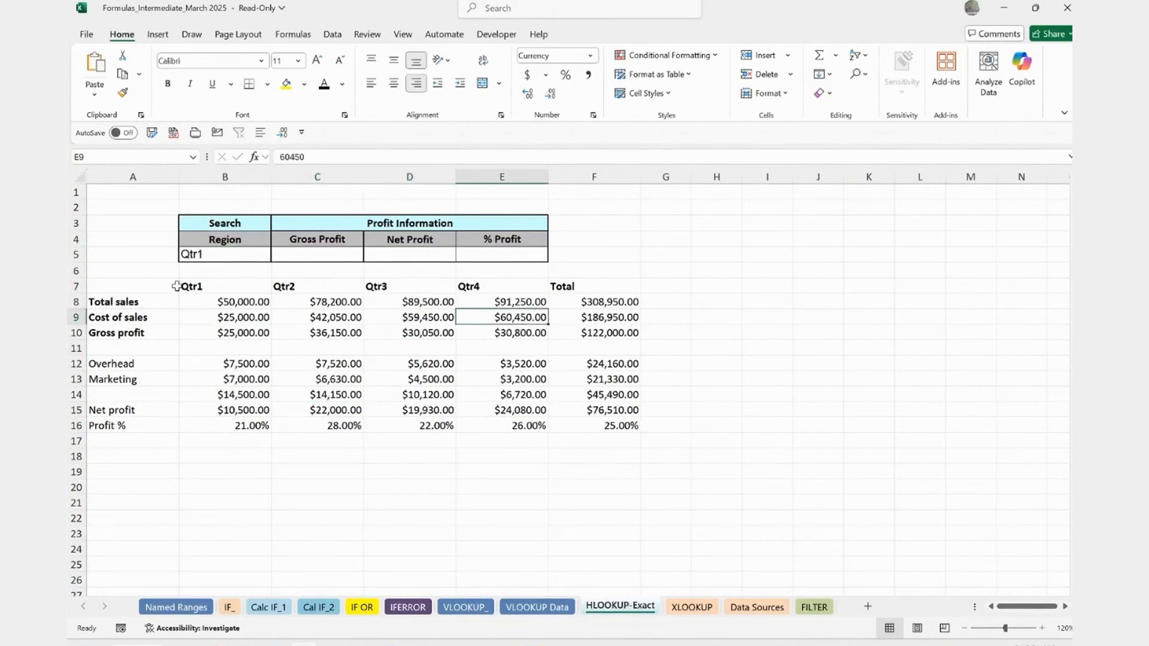
left_click_drag(151, 287, 604, 287)
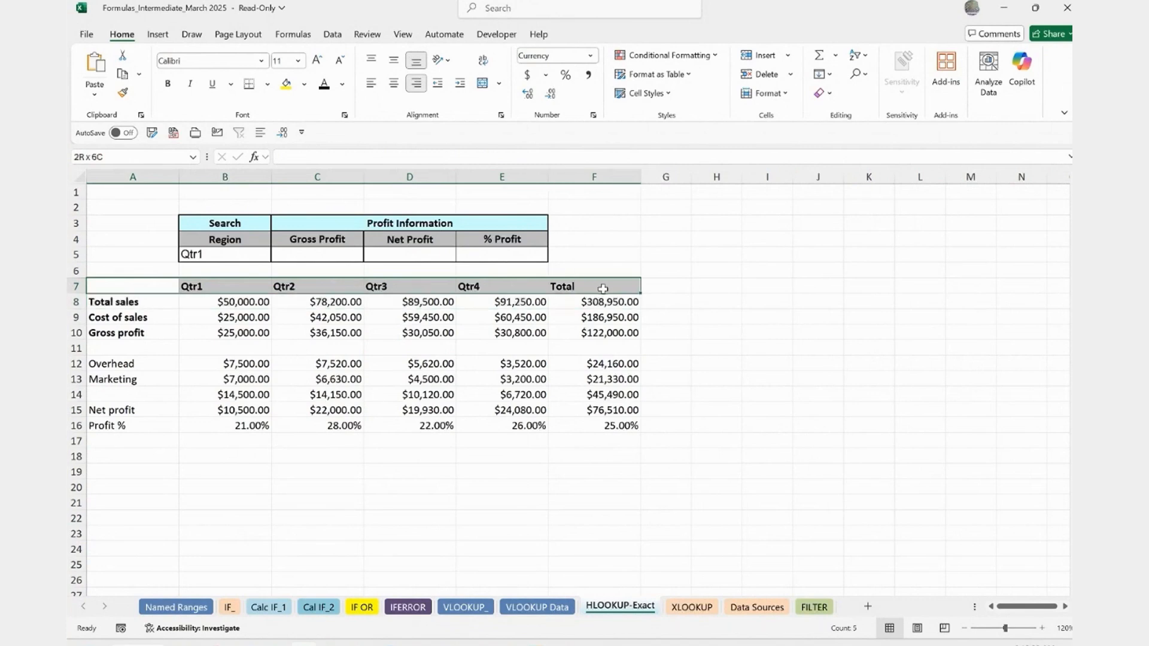
left_click(392, 331)
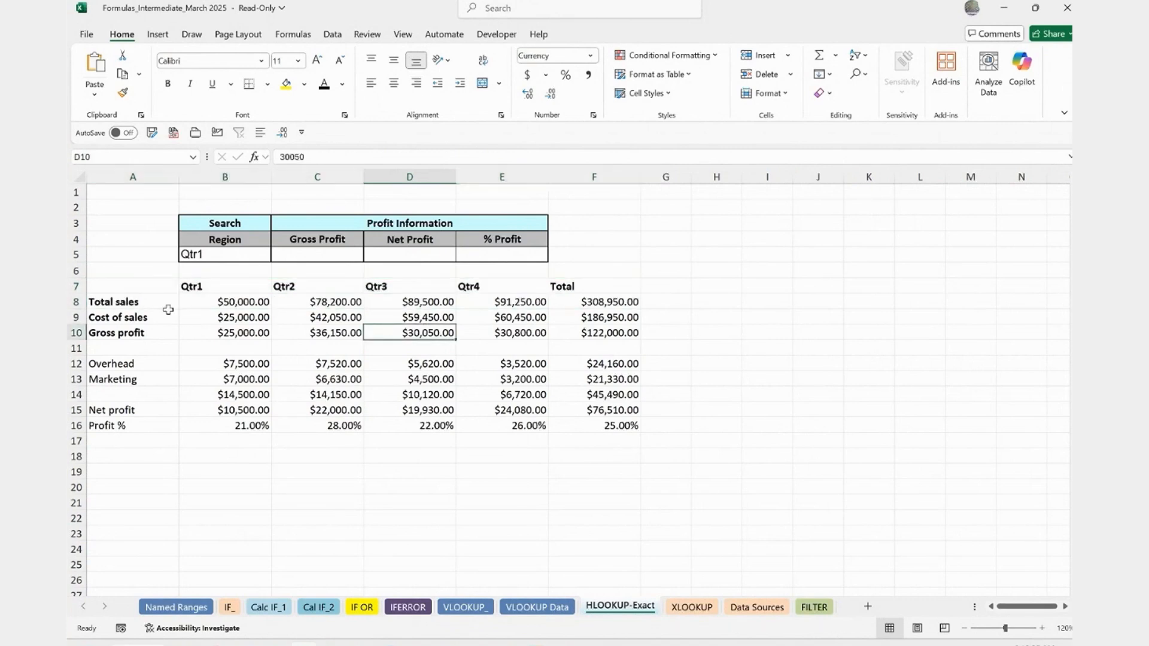
left_click_drag(151, 287, 165, 504)
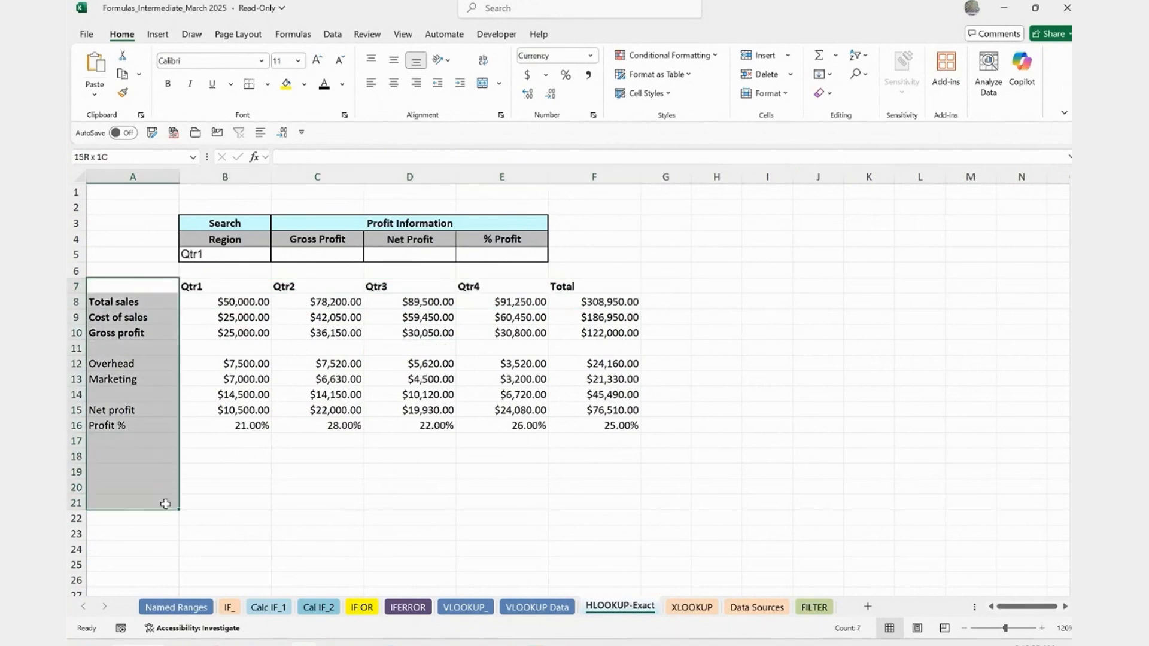
left_click(347, 392)
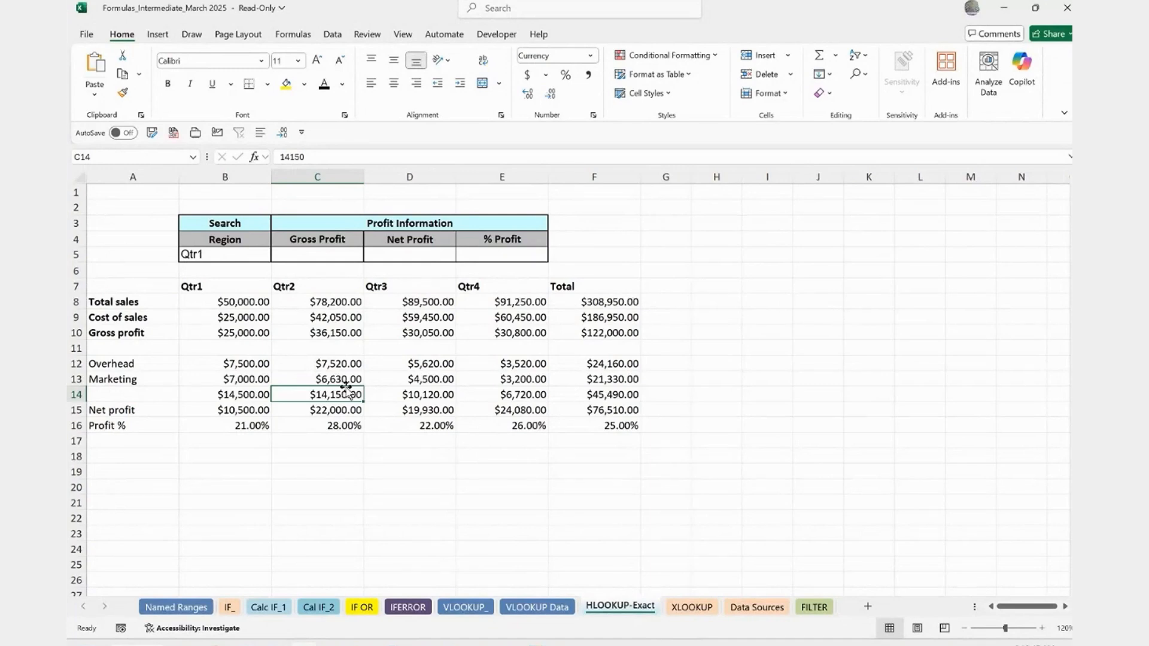
left_click(333, 301)
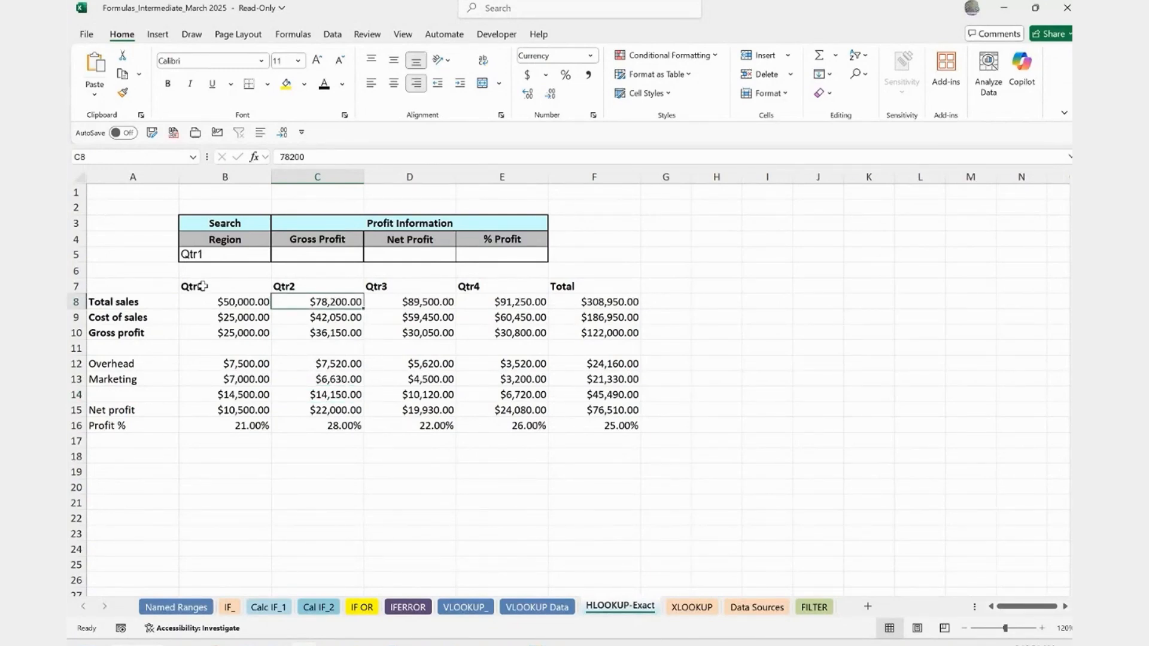
left_click_drag(204, 287, 599, 287)
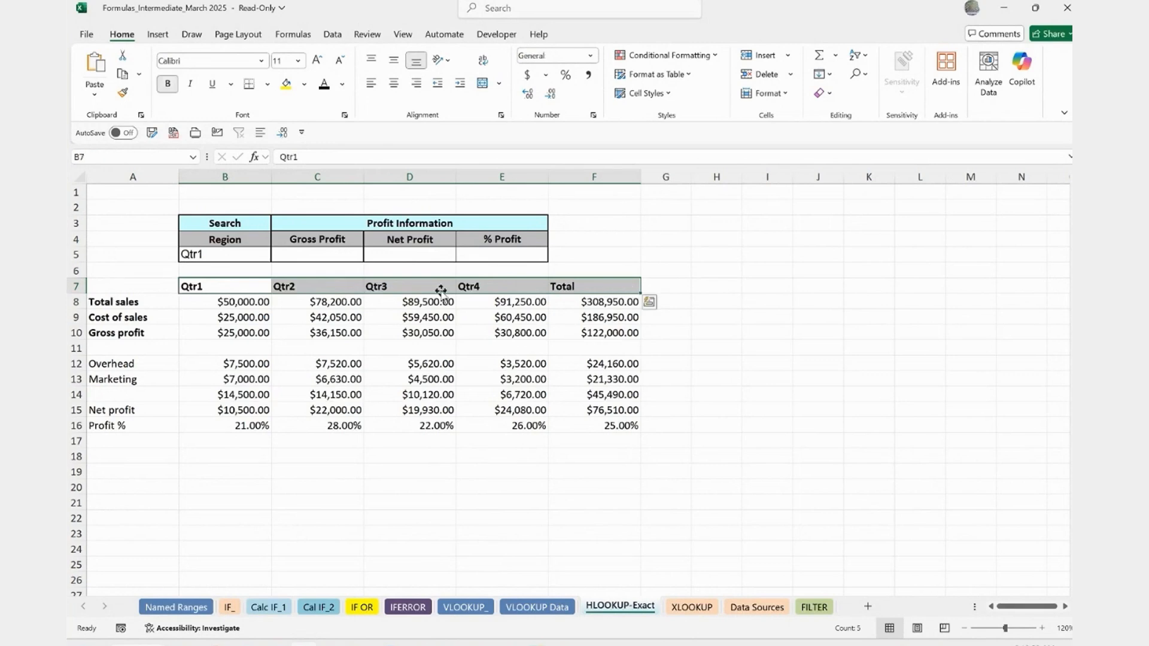
left_click(366, 372)
left_click_drag(206, 285, 636, 289)
left_click(320, 332)
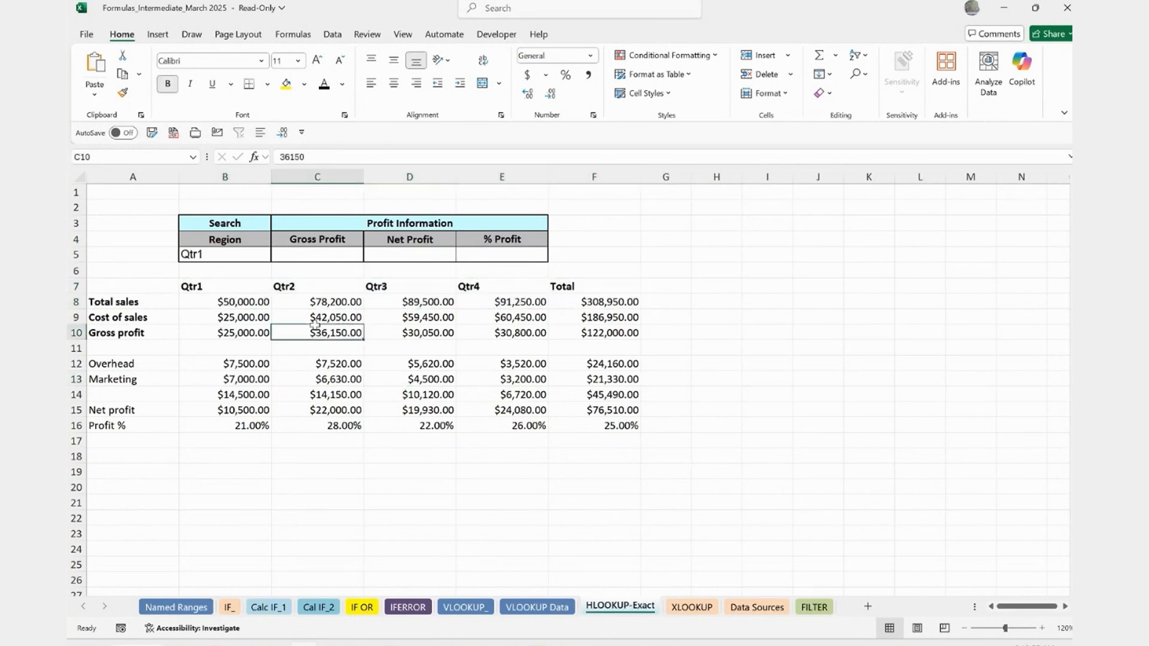
left_click(207, 286)
left_click_drag(207, 286, 602, 292)
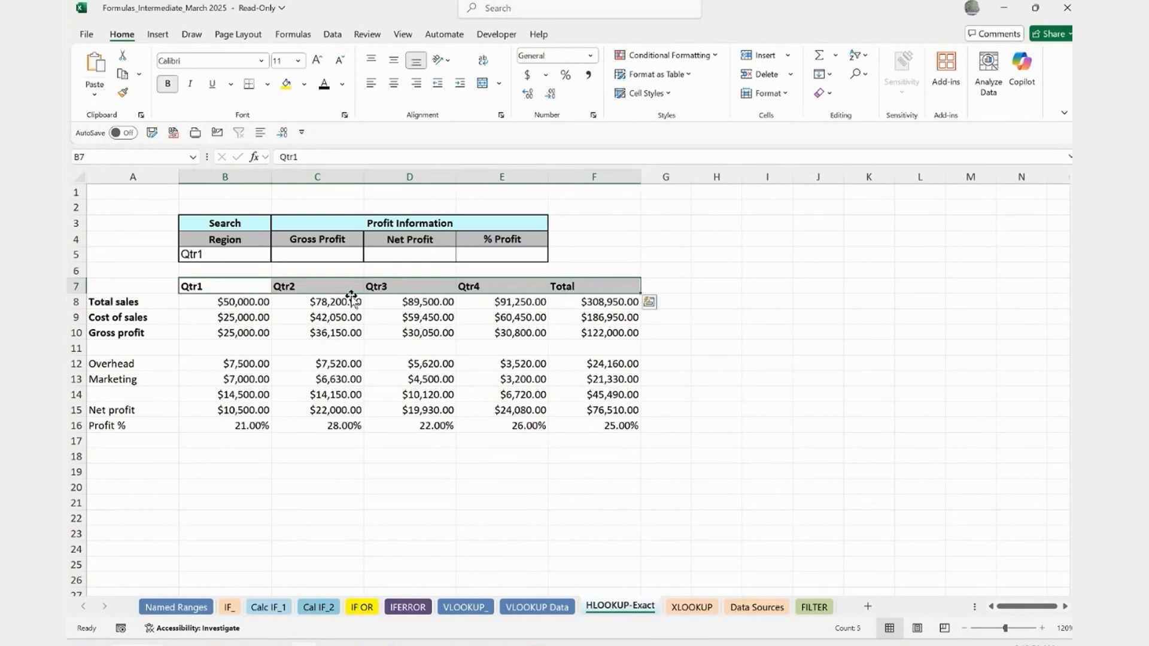
left_click(313, 254)
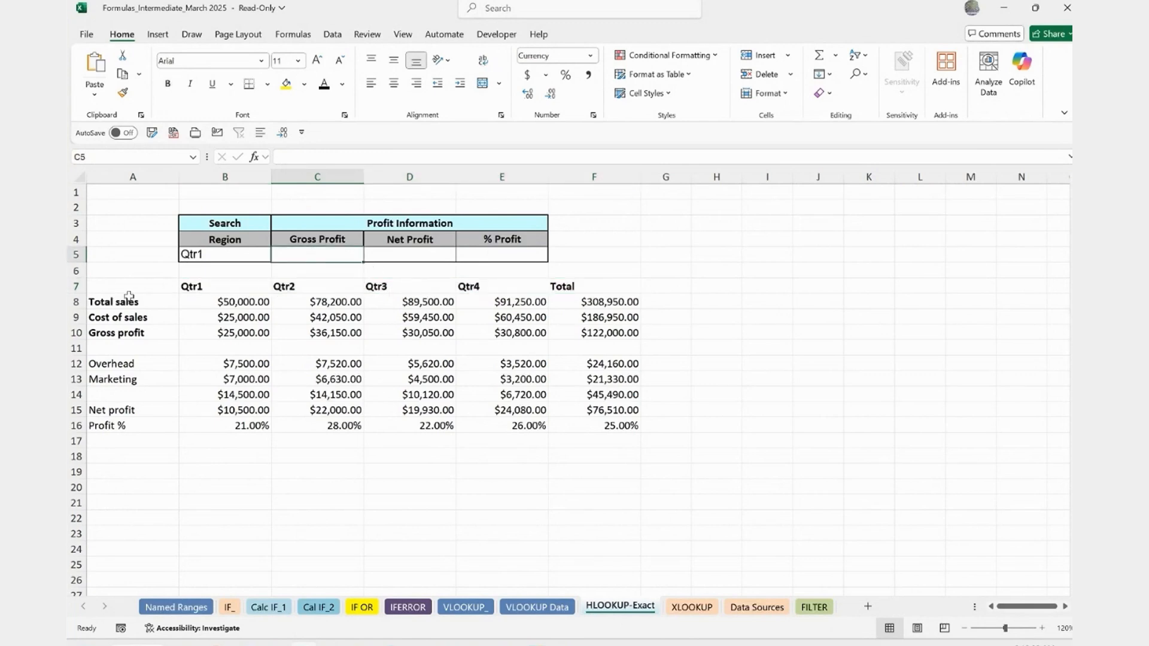
left_click_drag(117, 285, 621, 426)
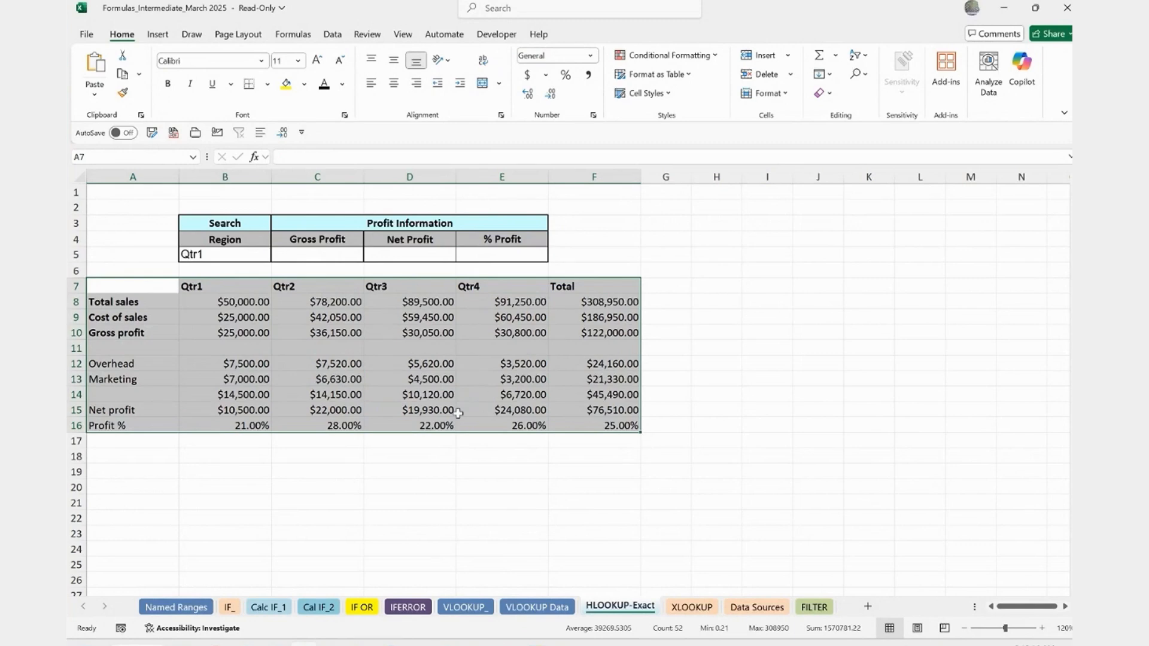
left_click(276, 362)
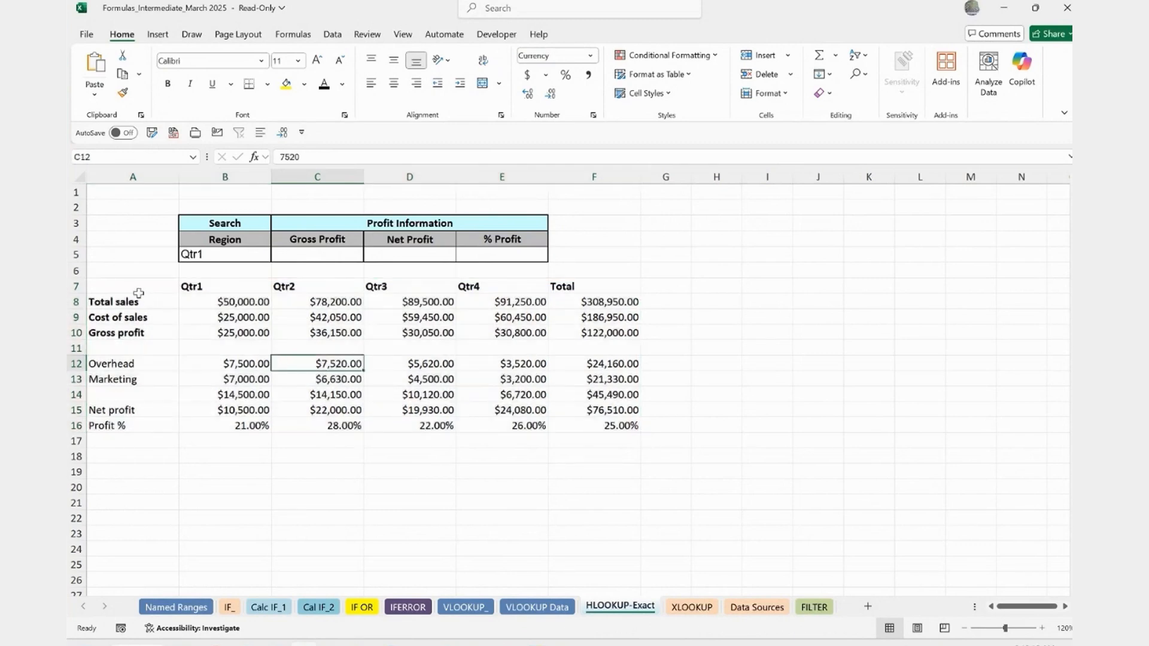
Step: Name the range A7:F16 on the HLOOKUP-Exact sheet profit2024
left_click_drag(135, 287, 633, 425)
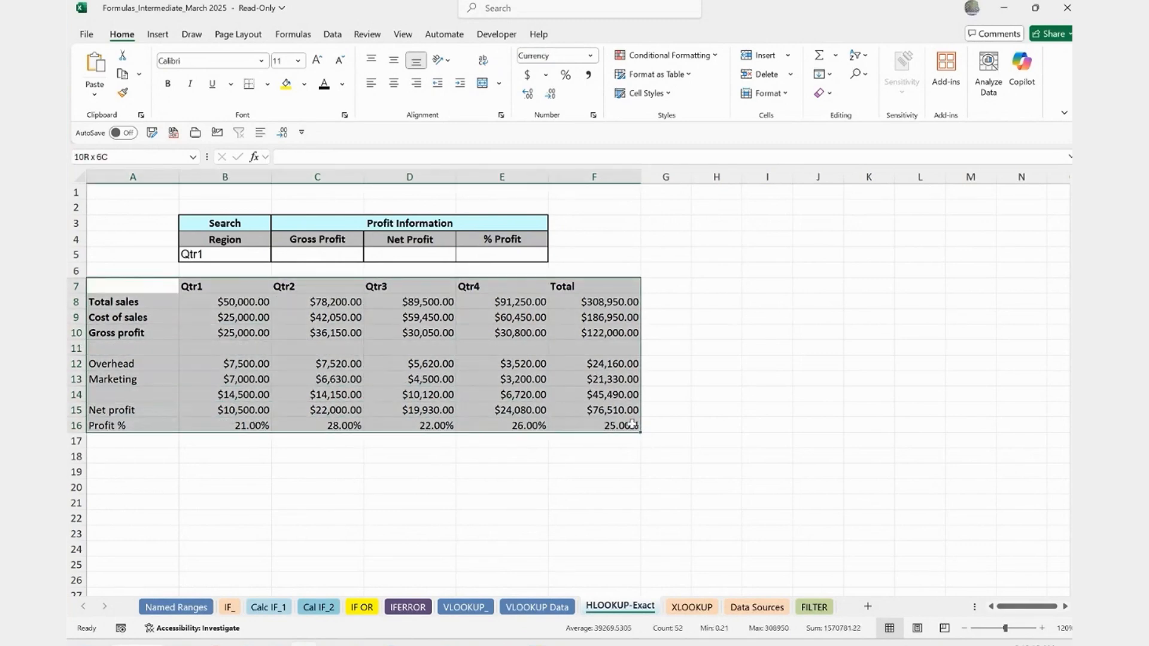
left_click(117, 156)
type("profit2024")
key("Return")
Step: Enter the exact-match formula =HLOOKUP(B5,profit2024,4,false) in C5 to return the gross profit
left_click(308, 252)
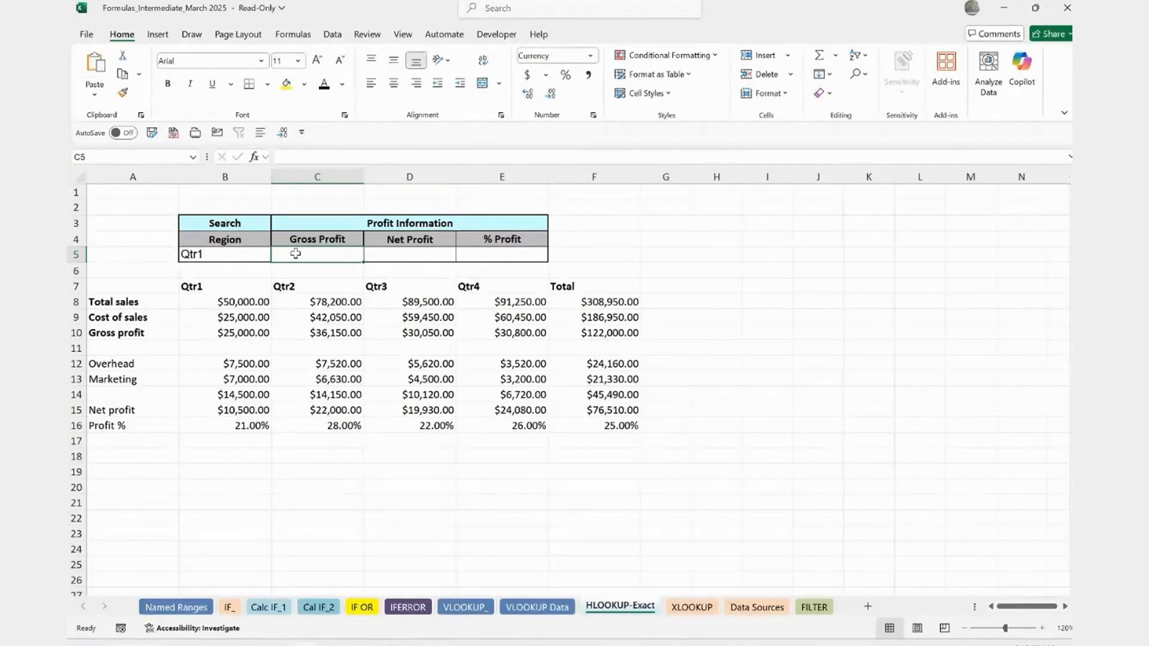
type("=hl")
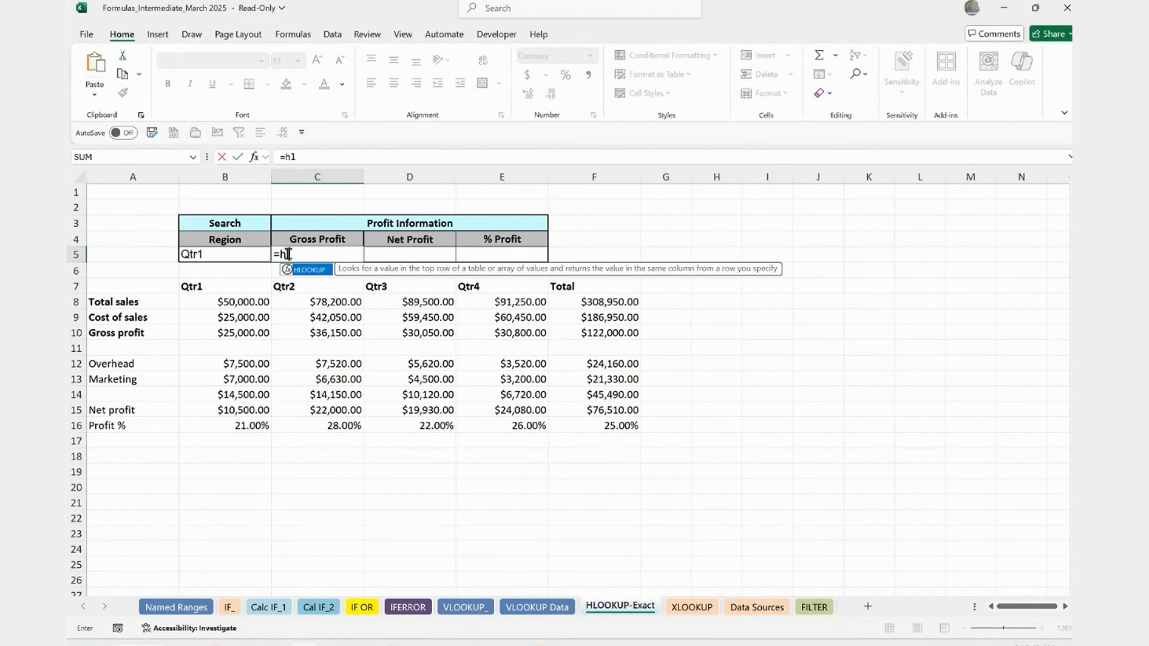
key("Tab")
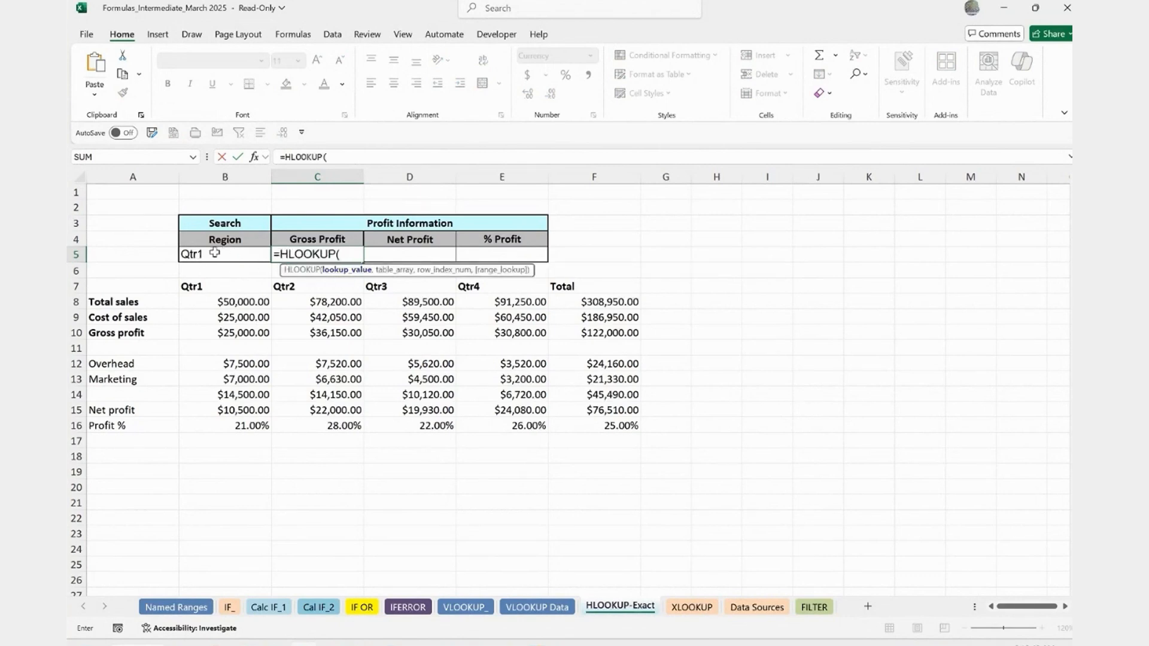
left_click(217, 258)
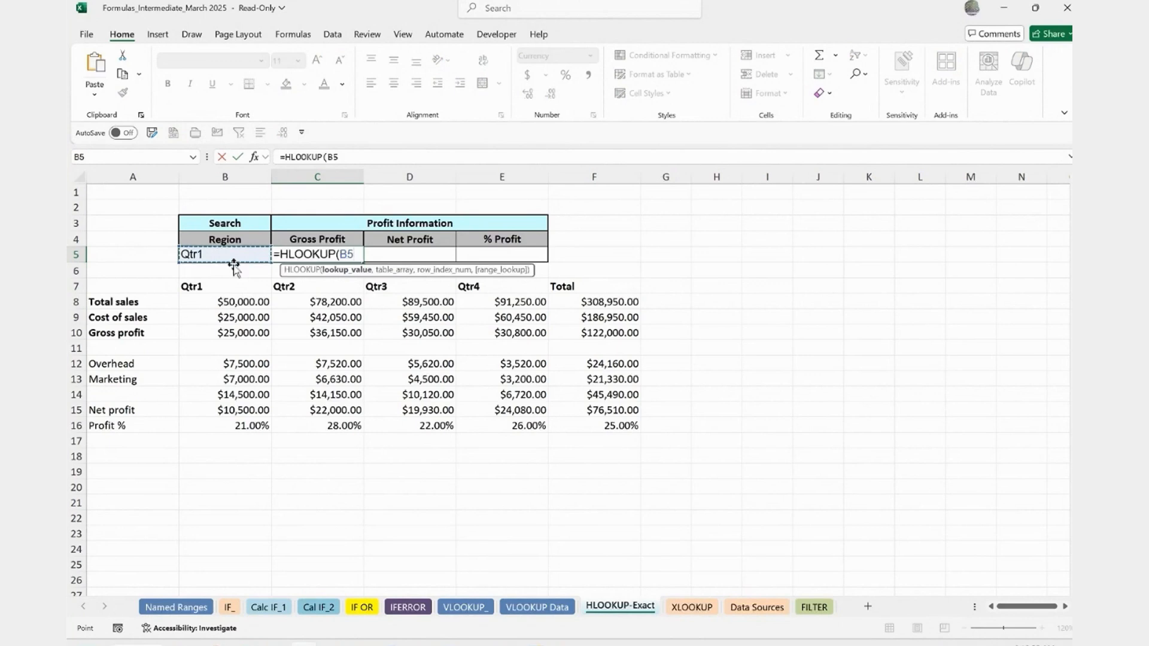
type(",")
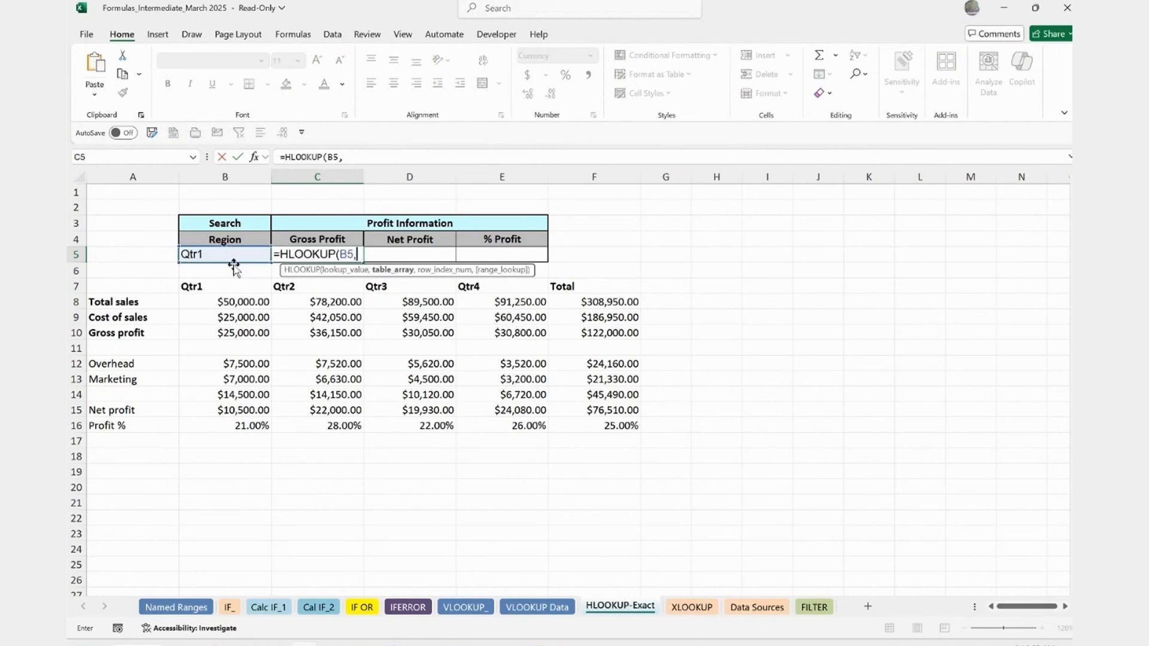
type("pro")
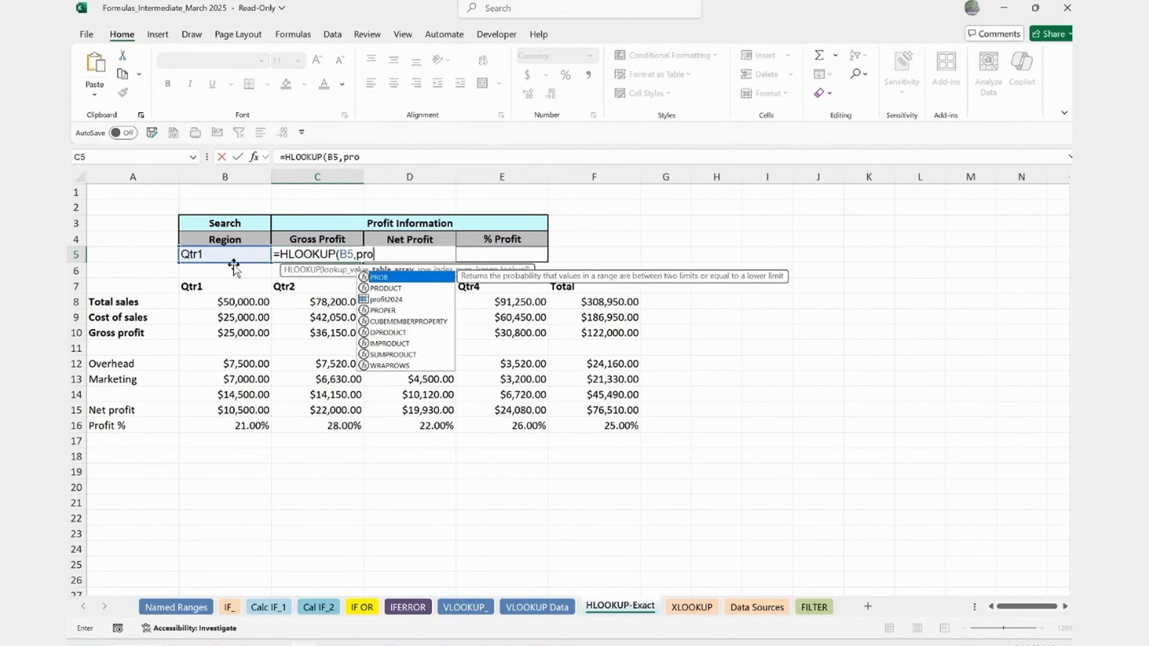
type("f")
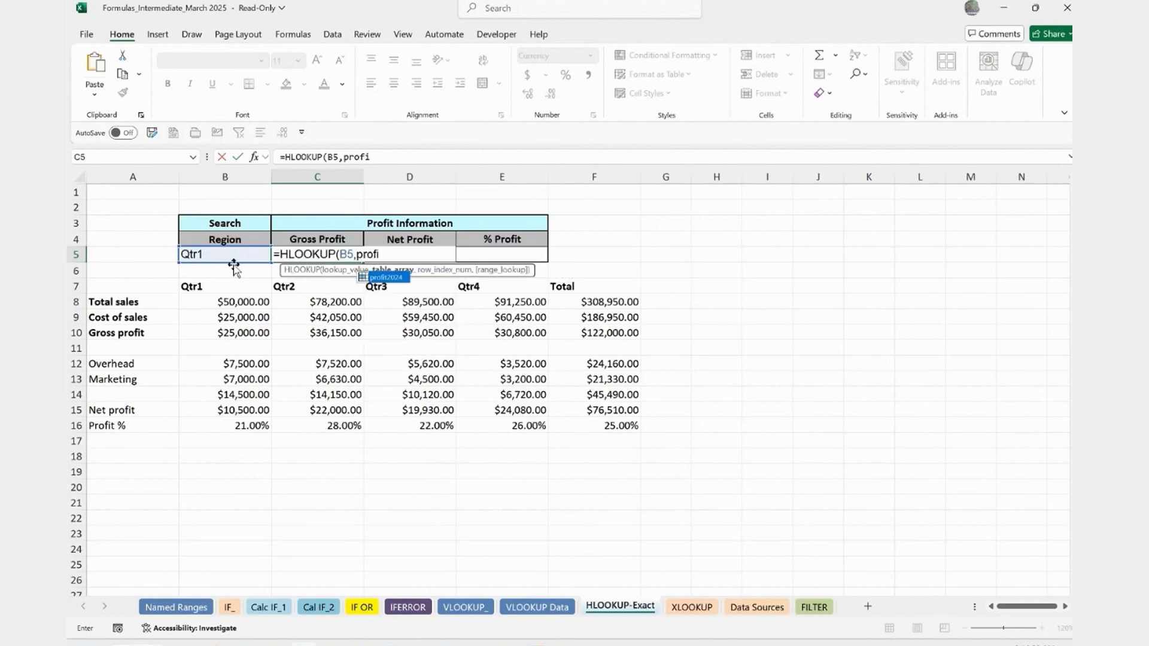
type("i")
key("Tab")
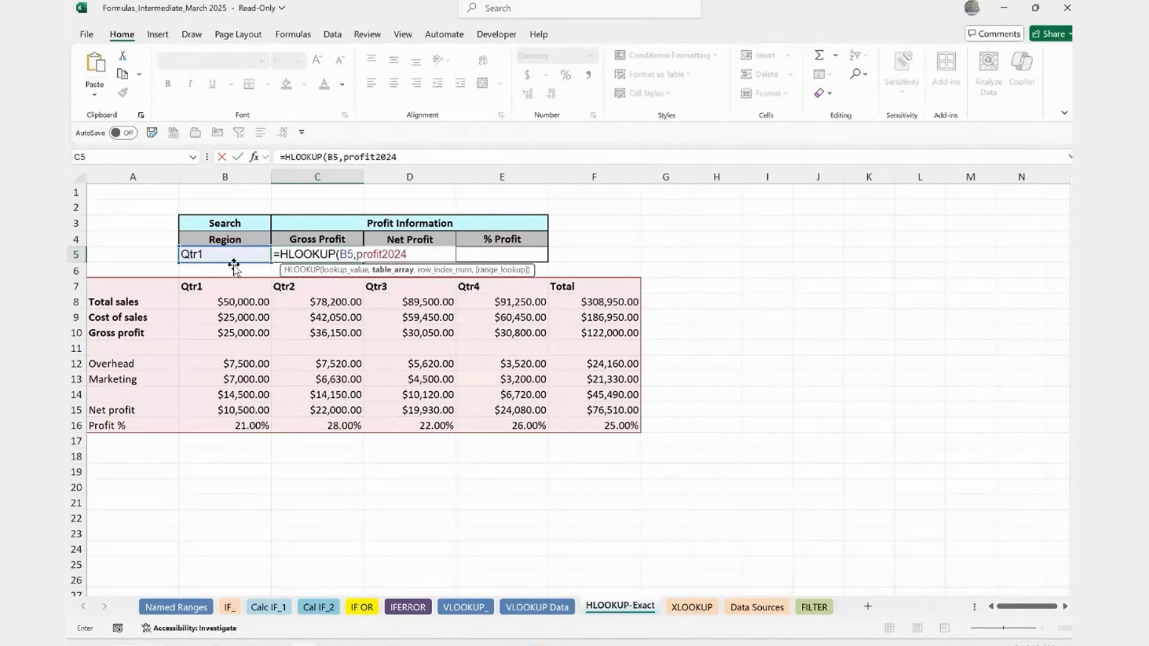
type(",")
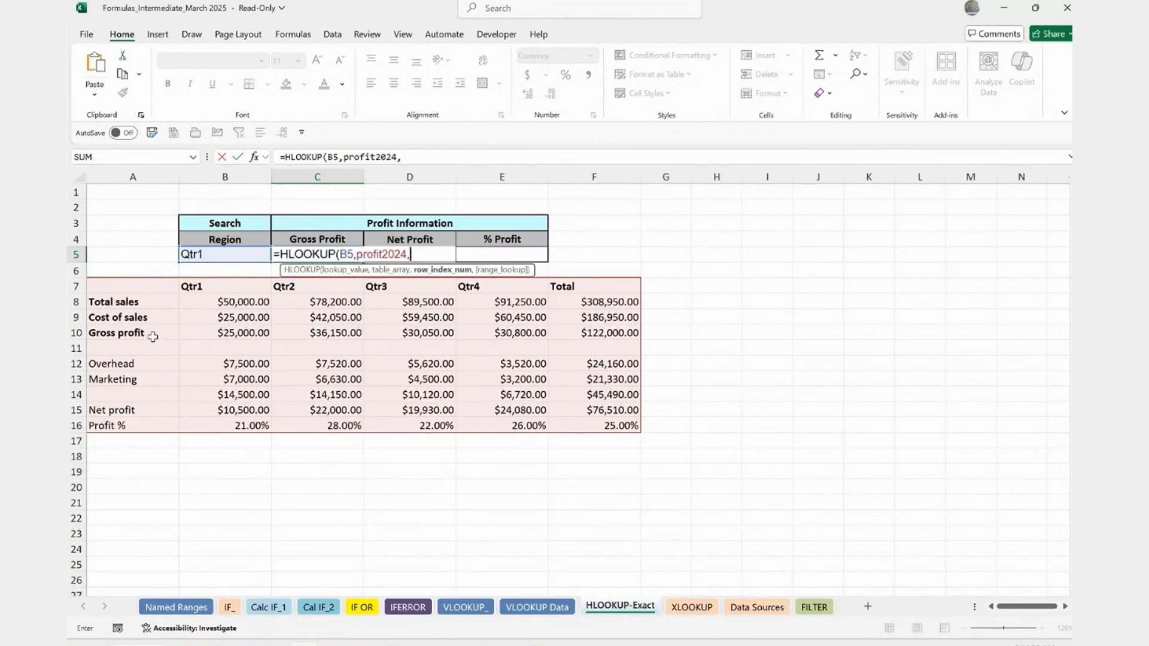
type("4,false")
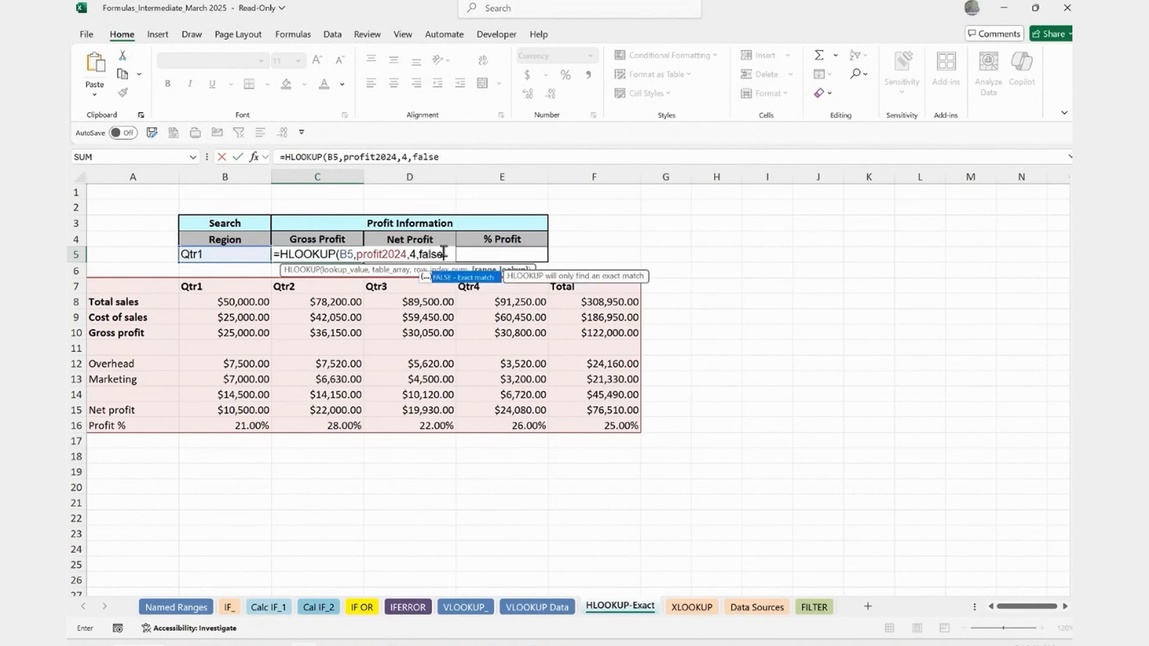
type(")")
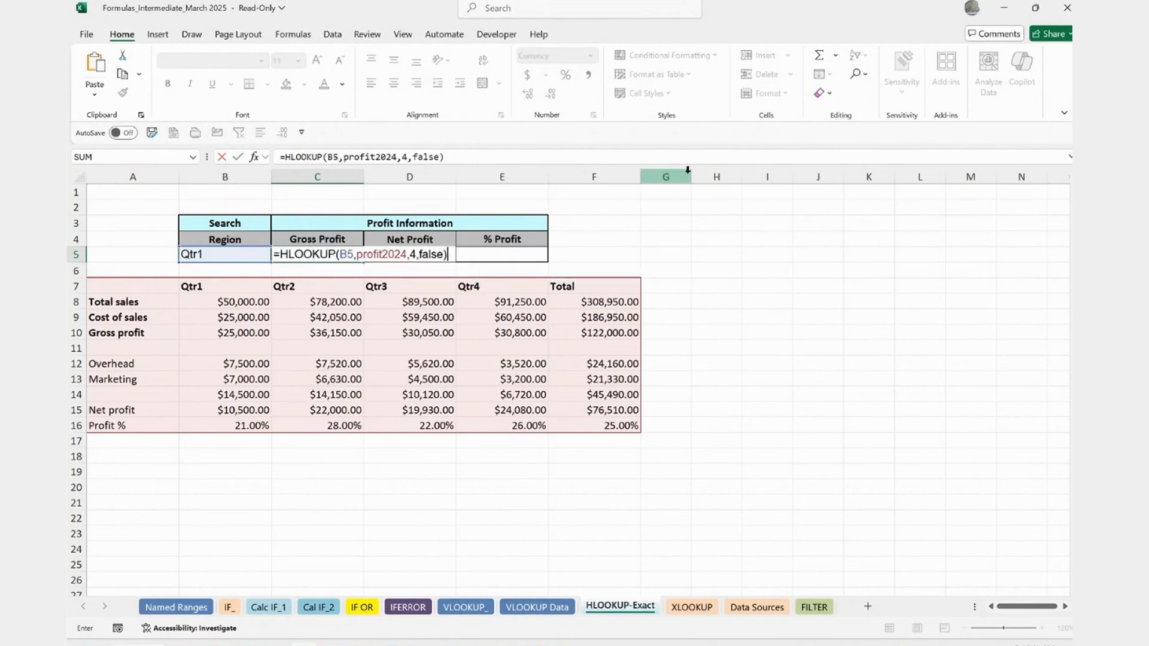
key("Return")
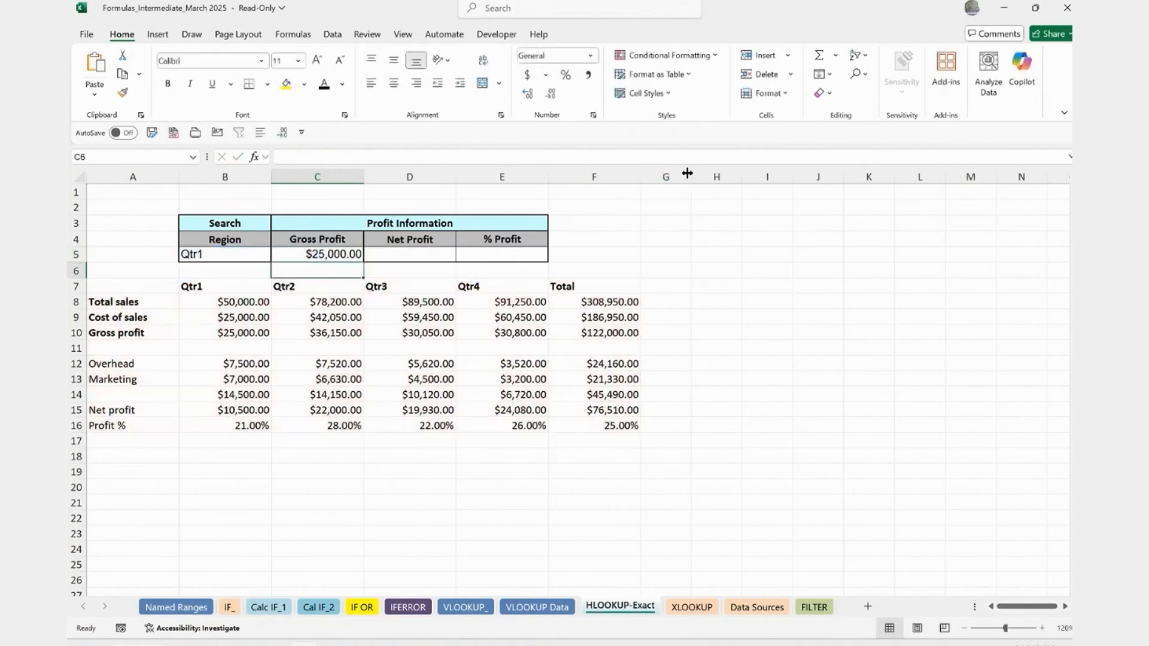
Step: Check the gross profit lookup against B10, and test it against E10 with the search region in B5 set to Qtr4
left_click(192, 255)
left_click(245, 334)
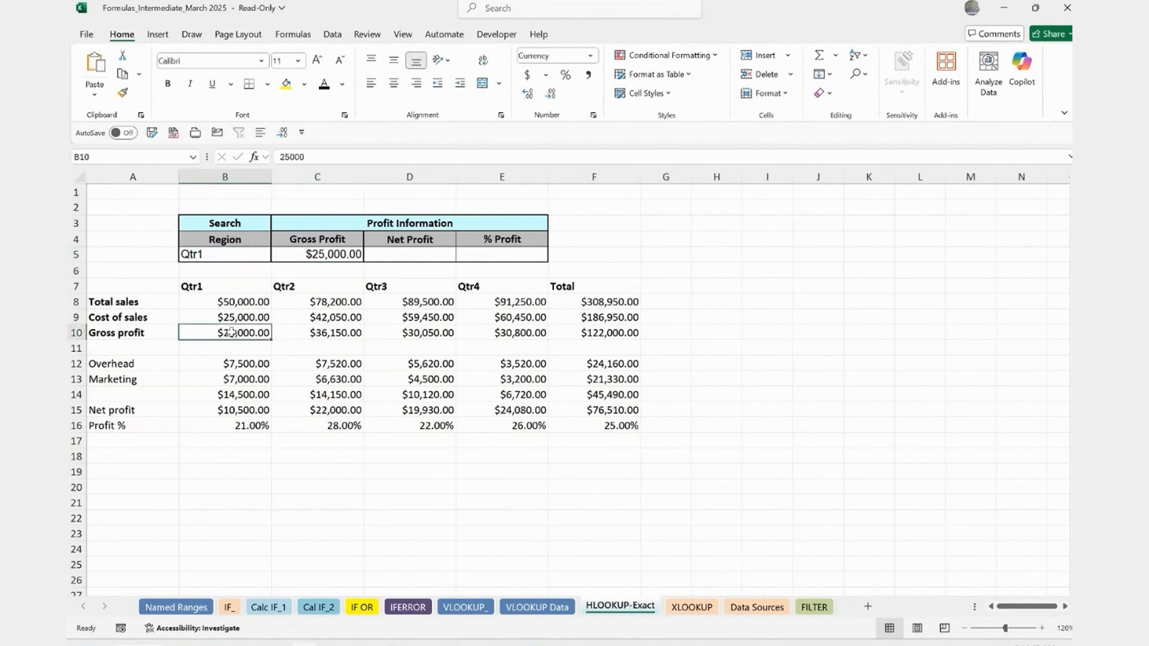
left_click(248, 256)
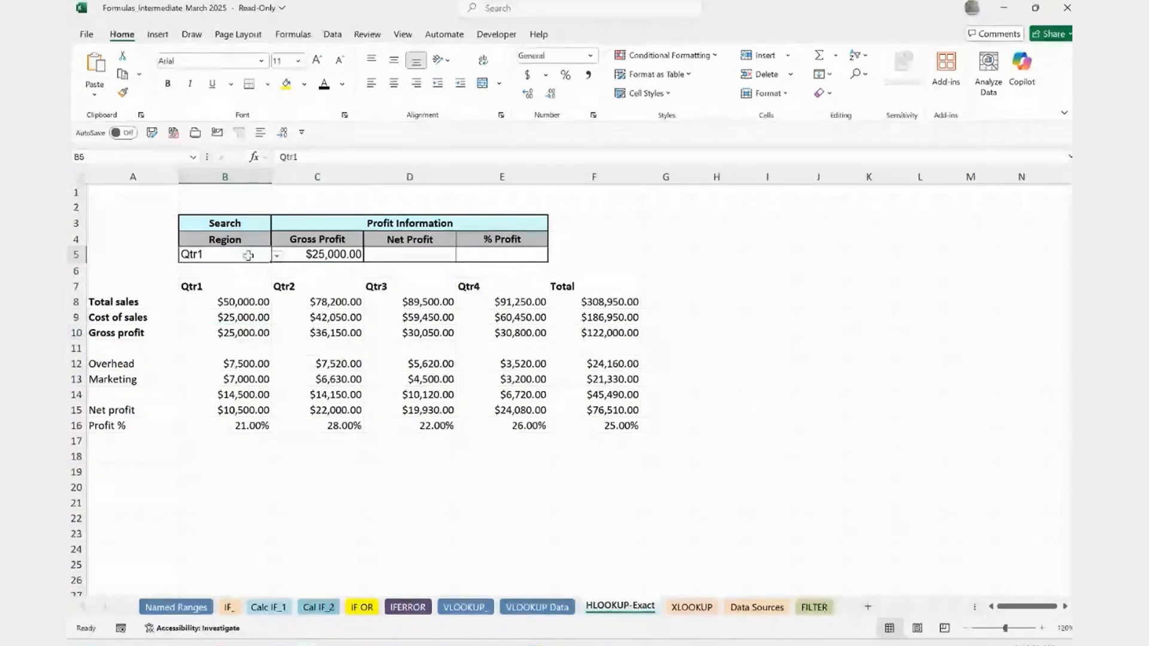
left_click(277, 256)
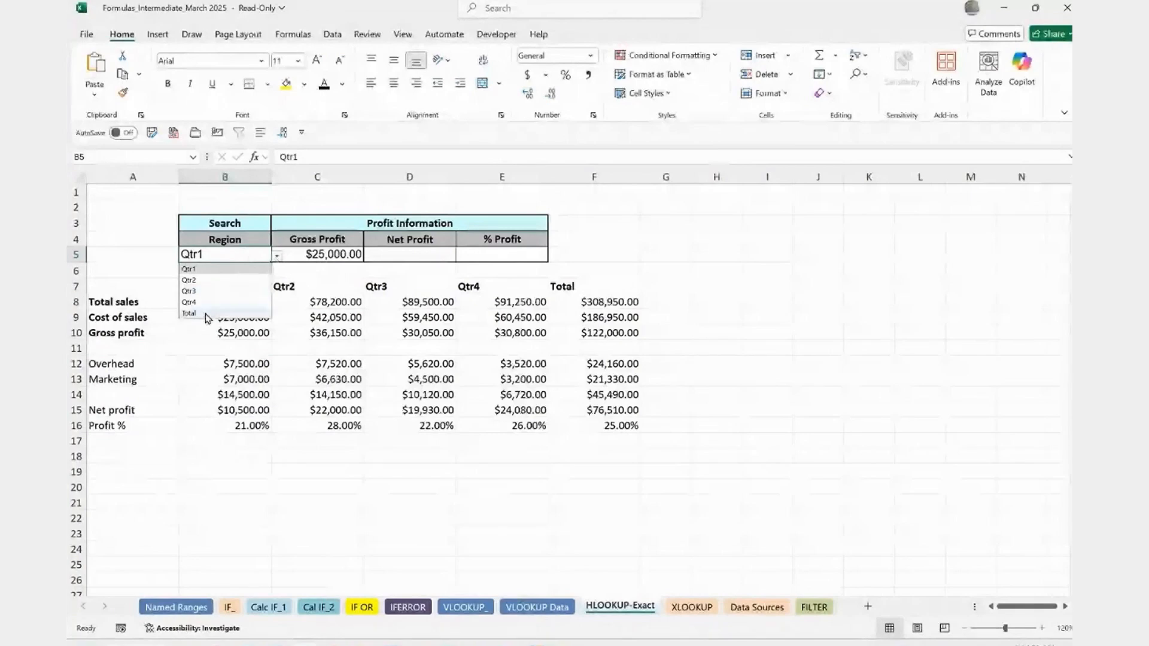
left_click(190, 303)
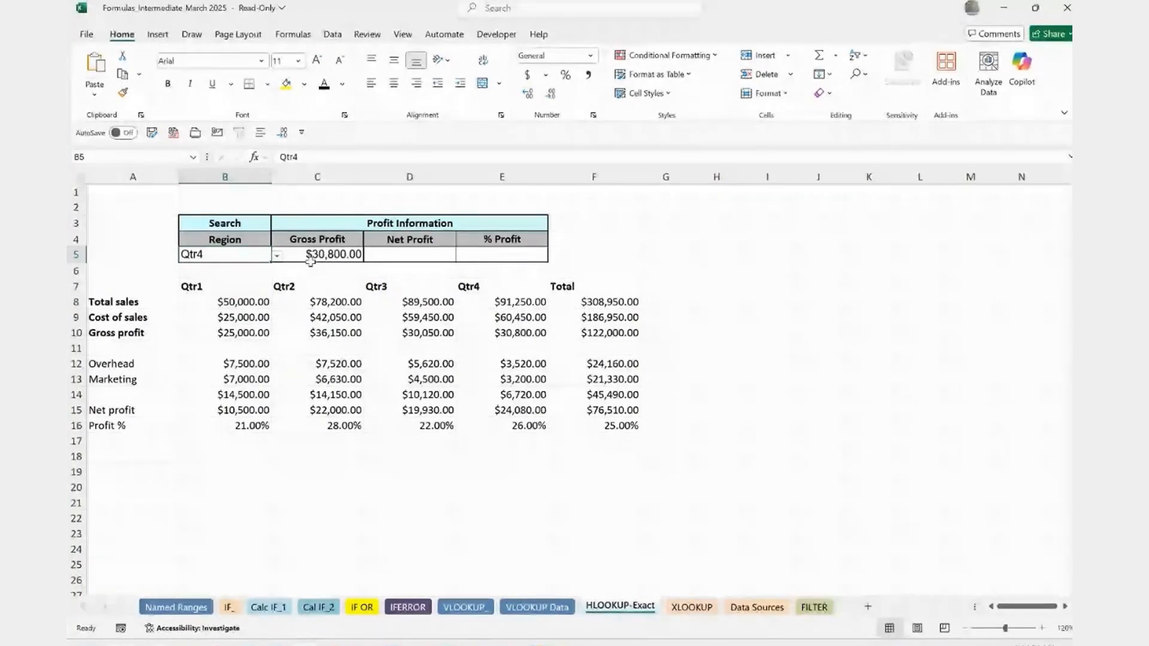
left_click(477, 334)
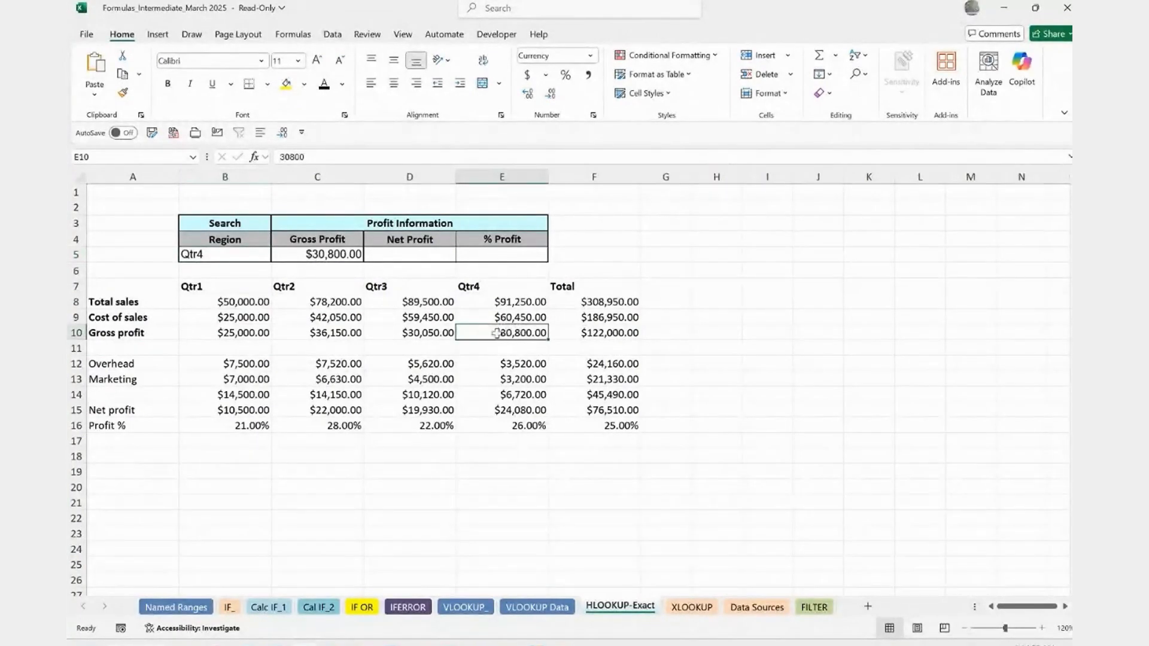
Step: Set the search region in B5 to Qtr2
left_click(252, 252)
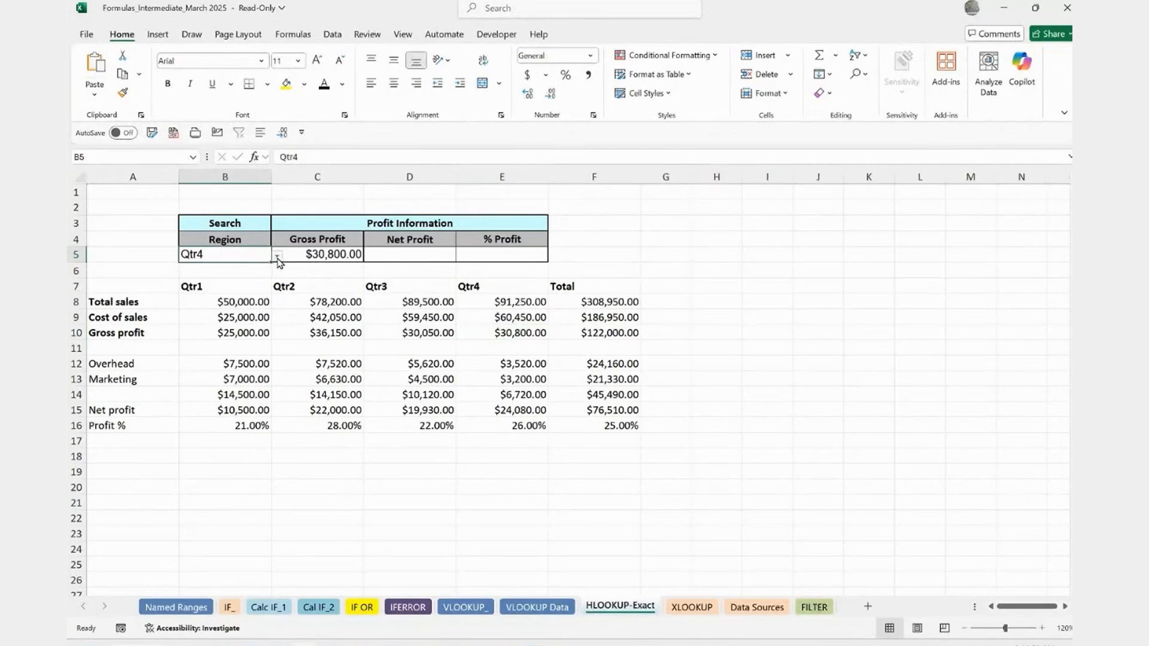
left_click(278, 256)
left_click(230, 280)
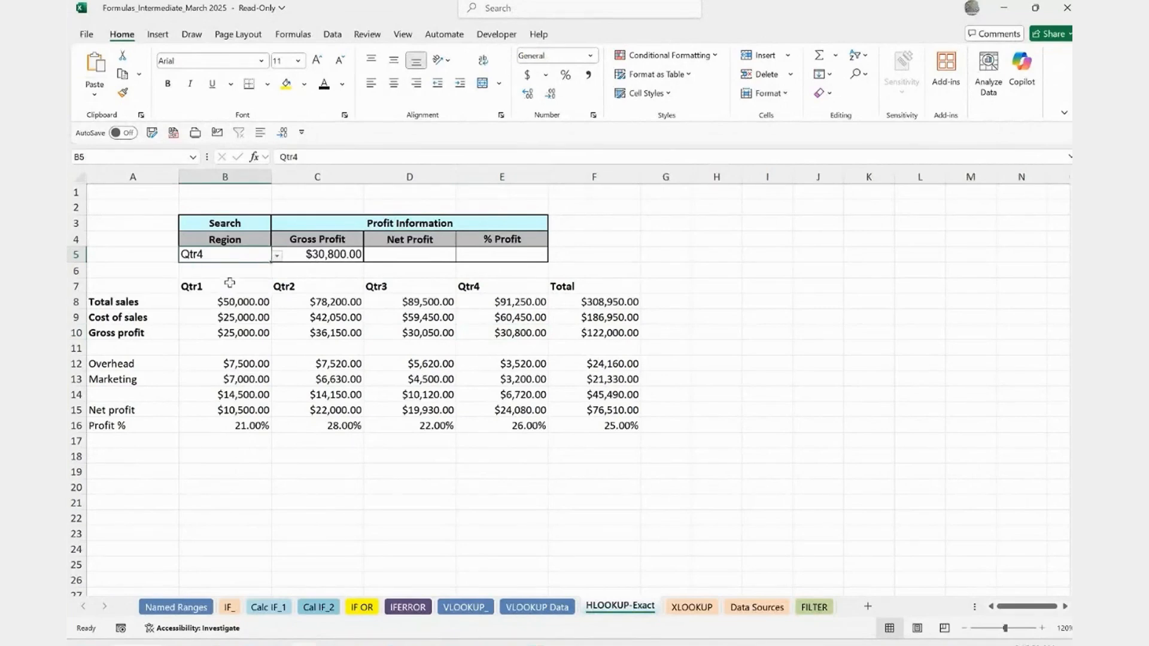
Step: Enter the exact-match formula =HLOOKUP(B5,profit2024,9,false) in D5 to return the net profit
left_click(418, 256)
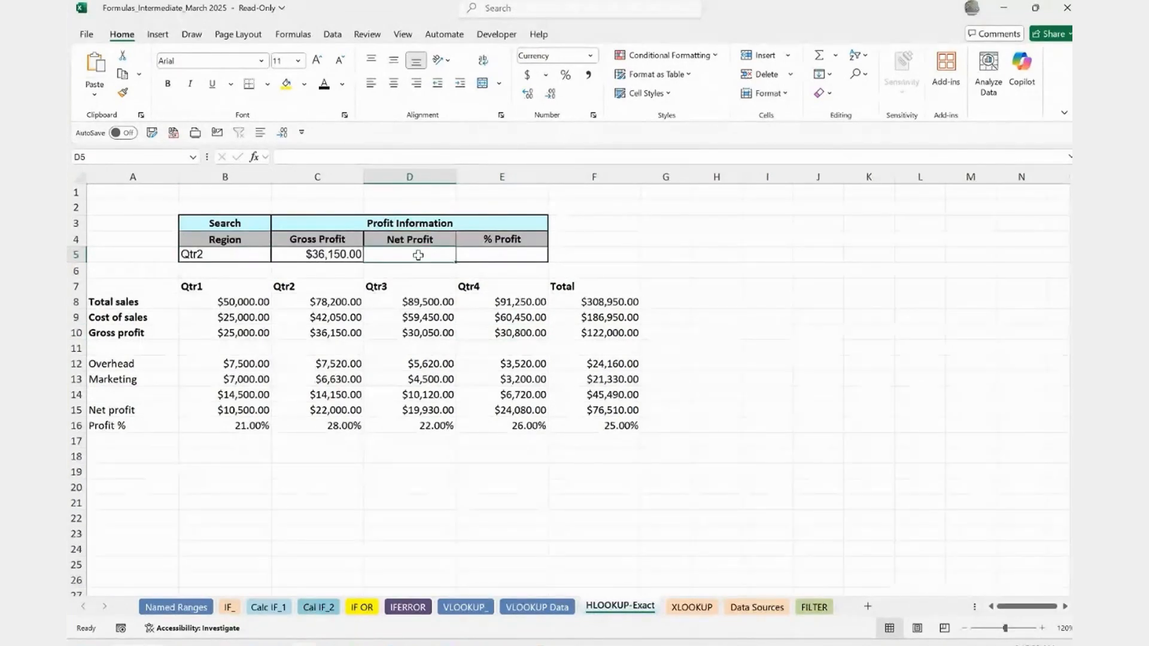
type("=hl")
key("Tab")
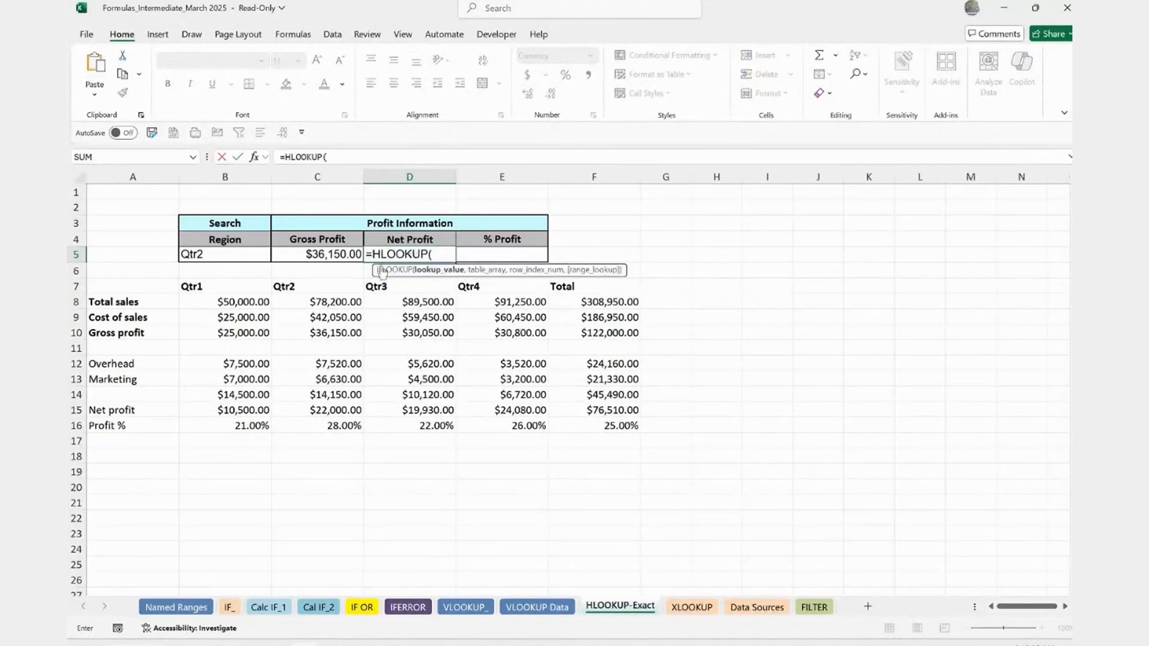
left_click(220, 252)
type(",")
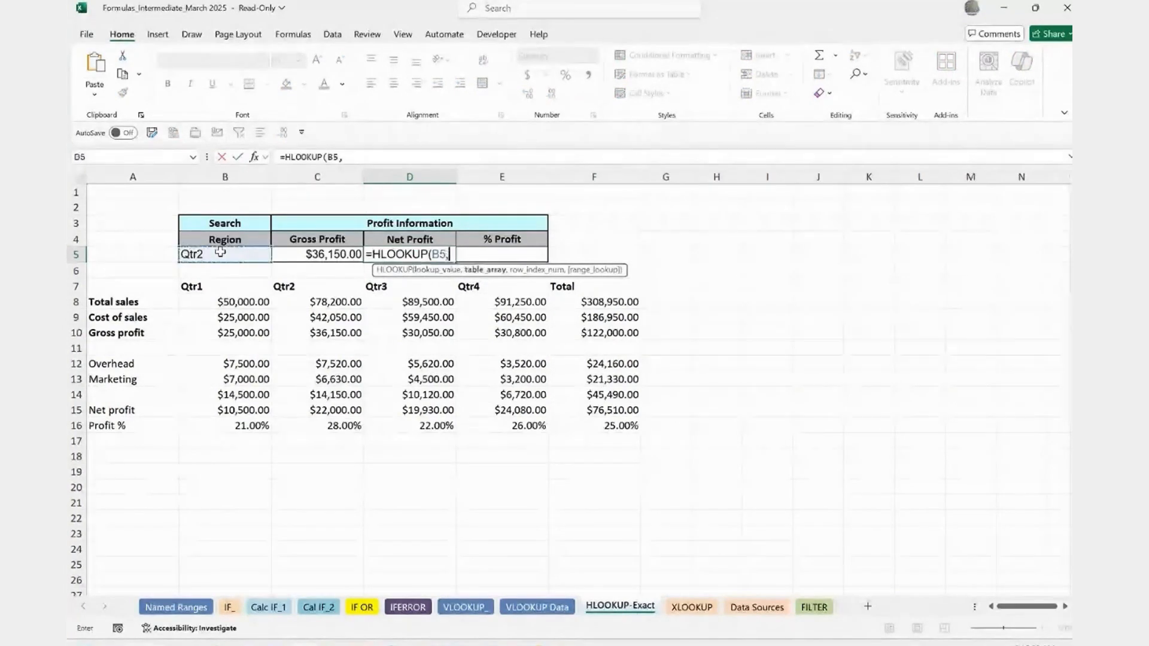
type("profit2024")
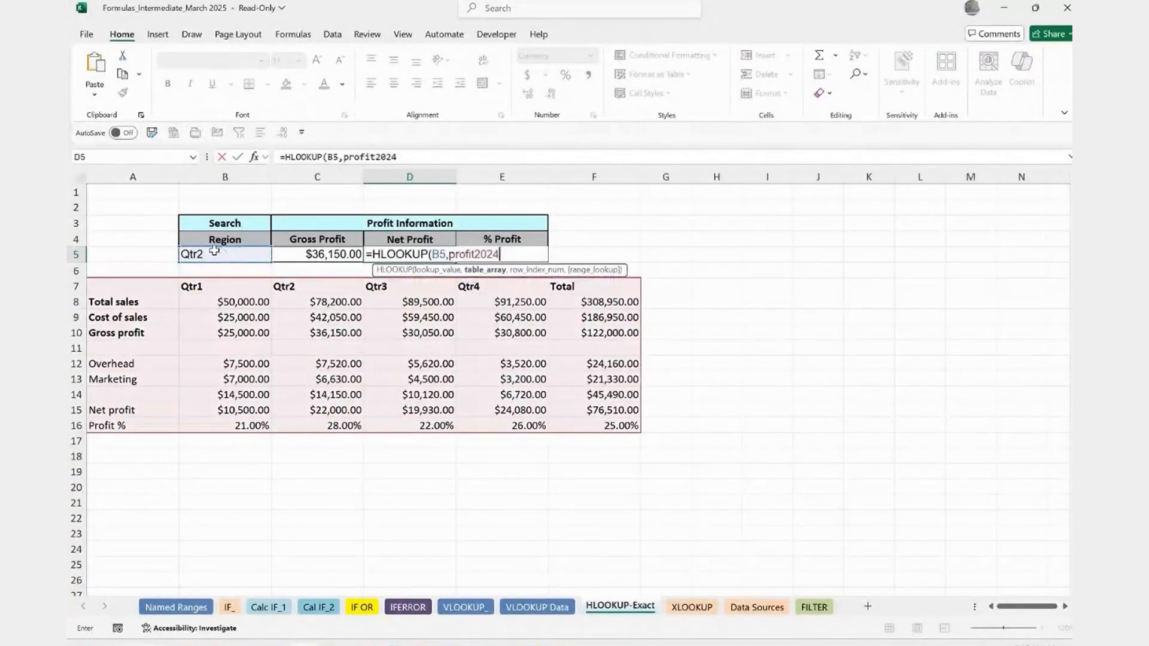
key("Tab")
type(",")
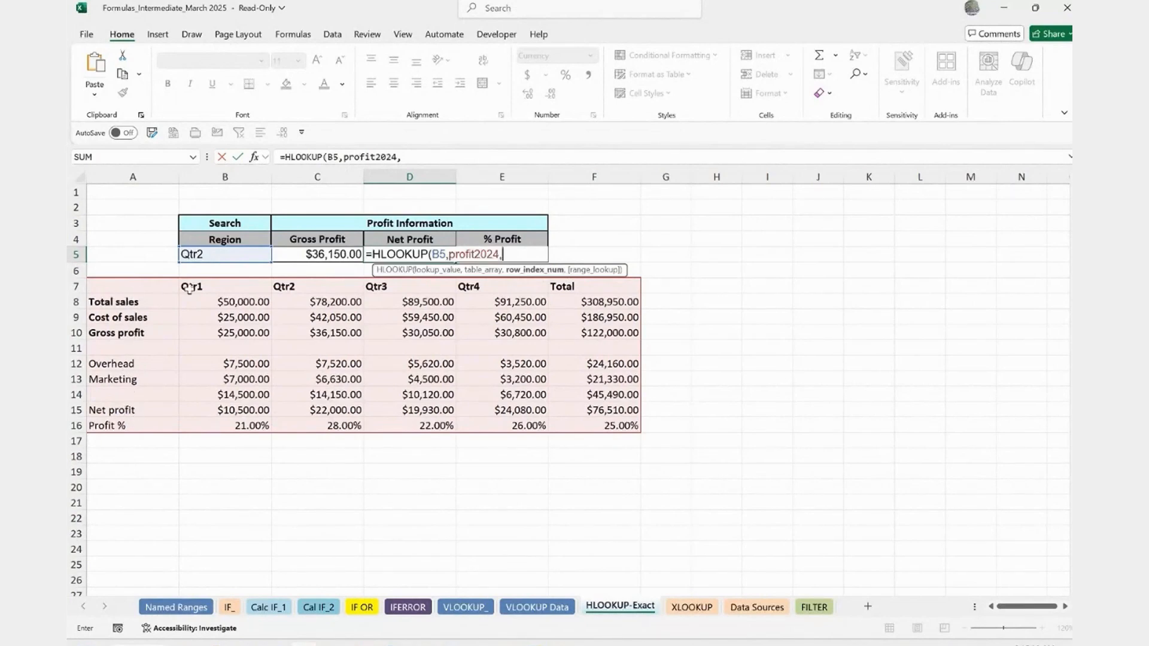
type("9,")
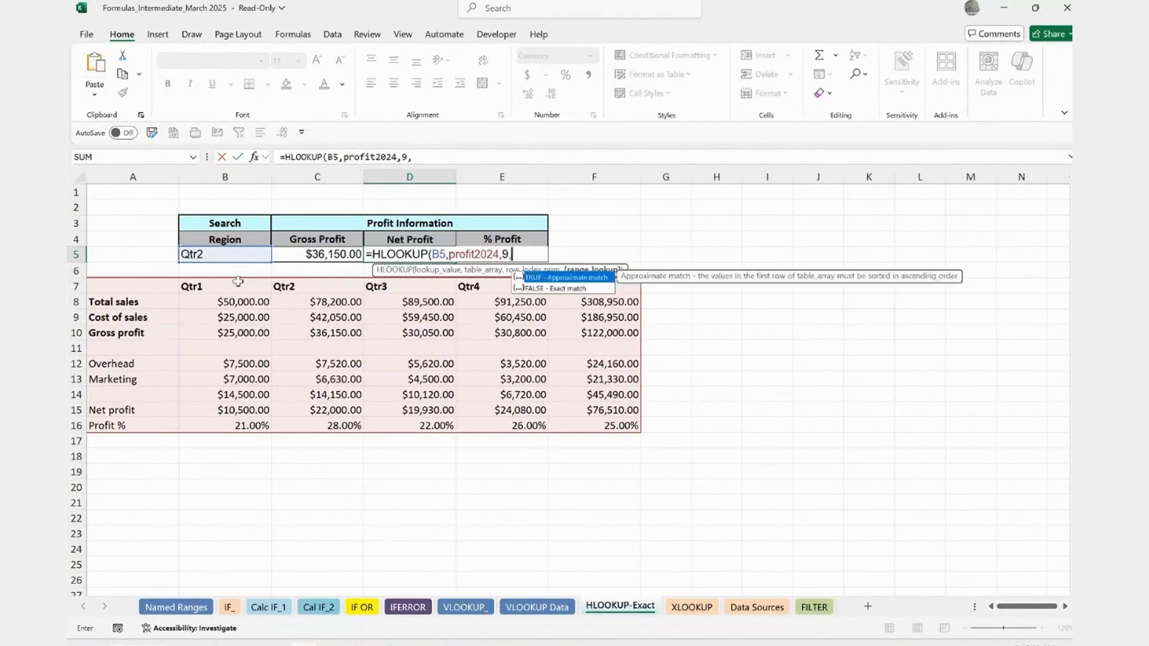
type("false)")
key("Return")
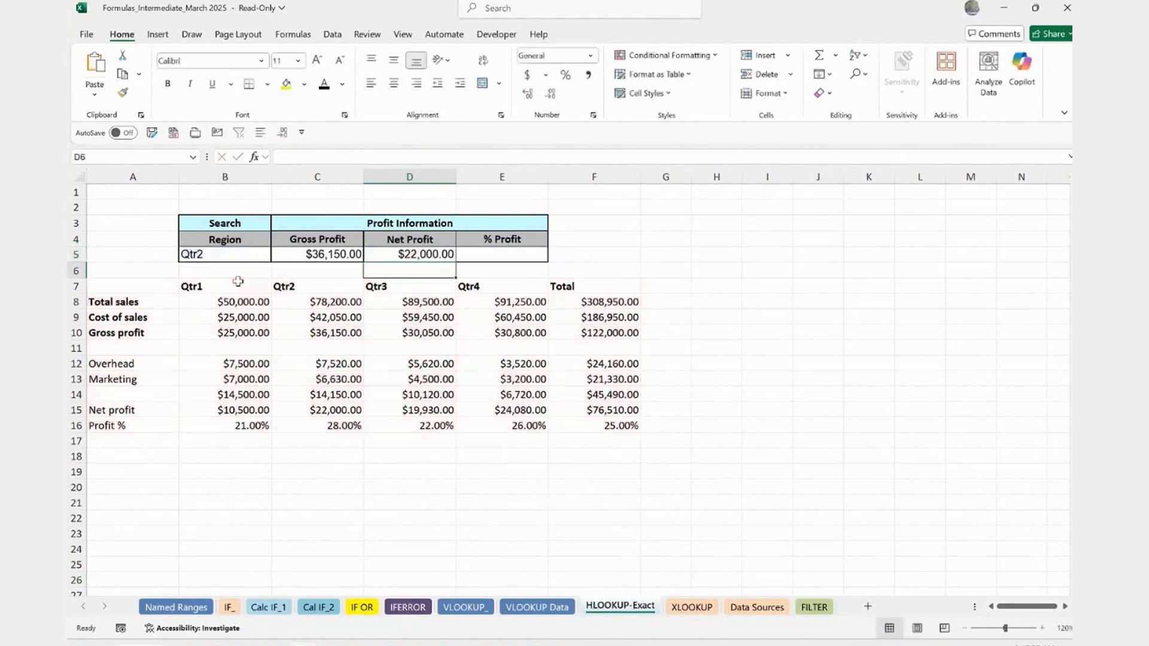
Step: Check the net profit lookup against C15 and set the search region in B5 to Qtr4
left_click(198, 255)
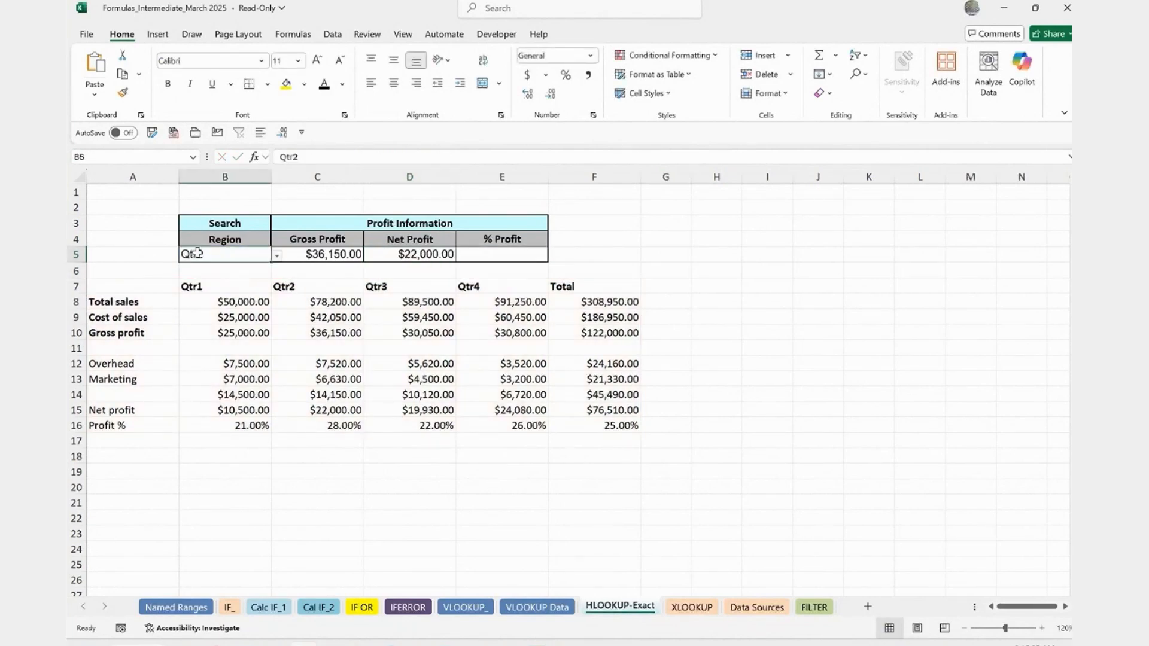
left_click(334, 411)
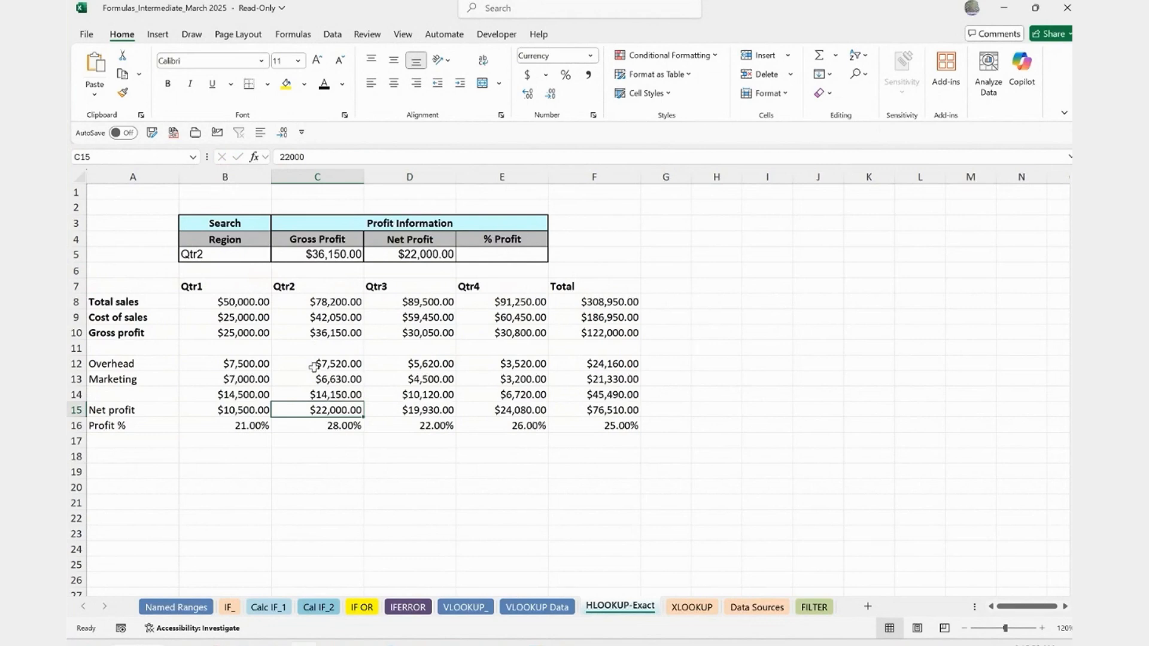
left_click(237, 257)
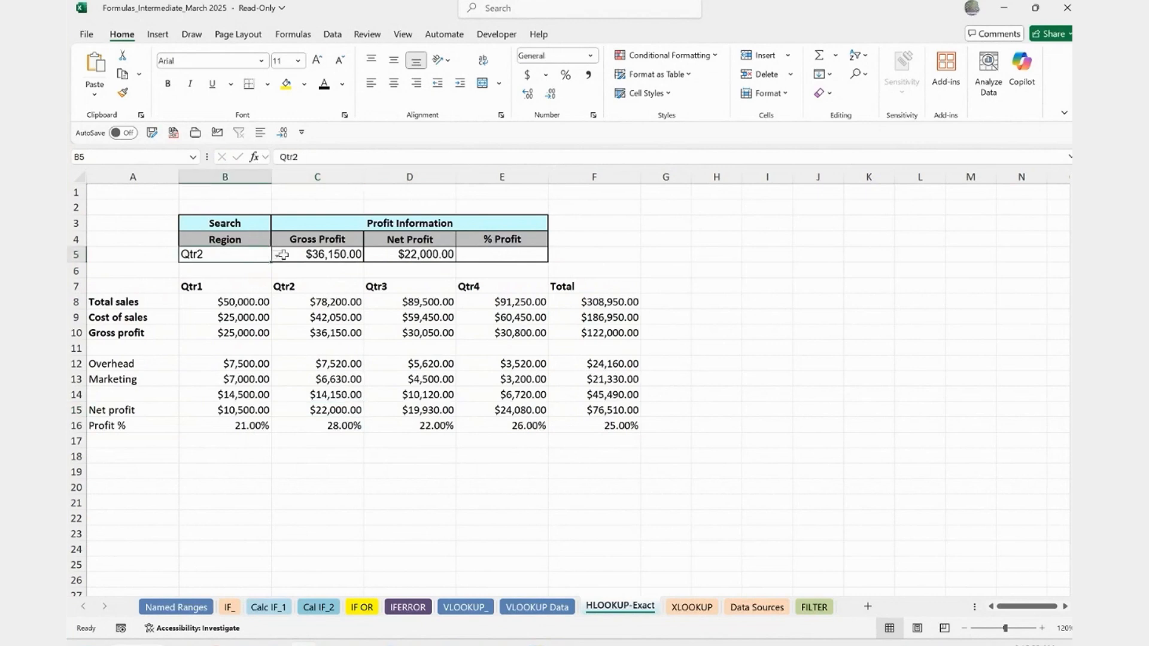
left_click(277, 255)
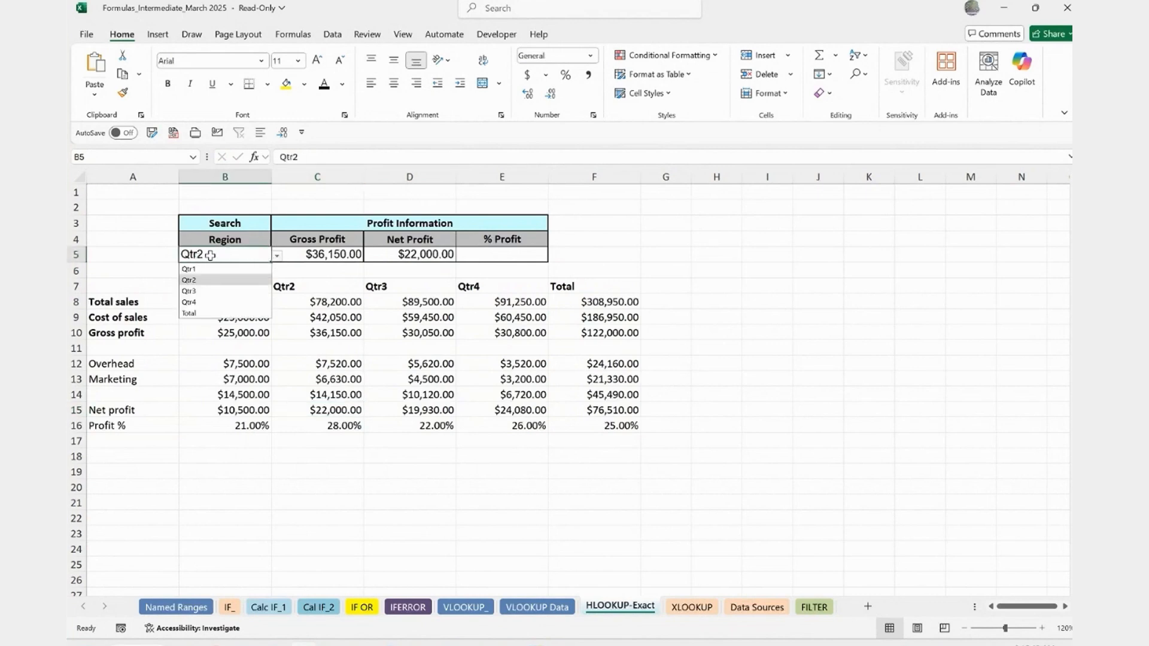
left_click(214, 302)
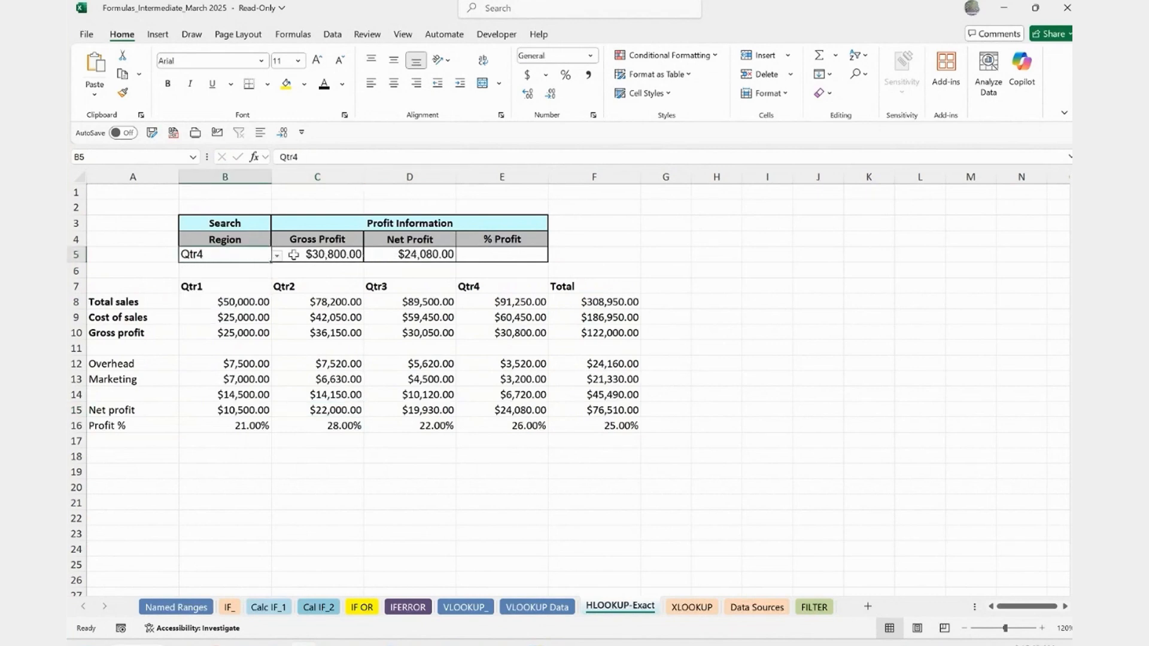
Step: Enter the exact-match formula =HLOOKUP(B5,profit2024,10,false) in E5 to return the percentage profit
left_click(496, 256)
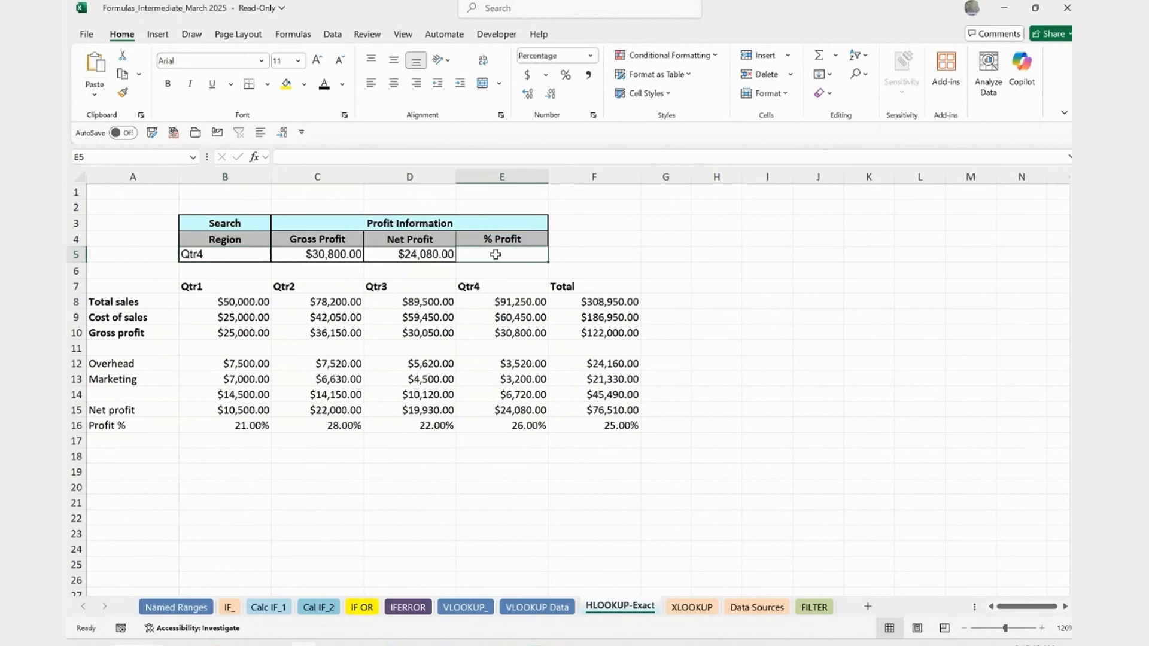
type("=hl")
key("Tab")
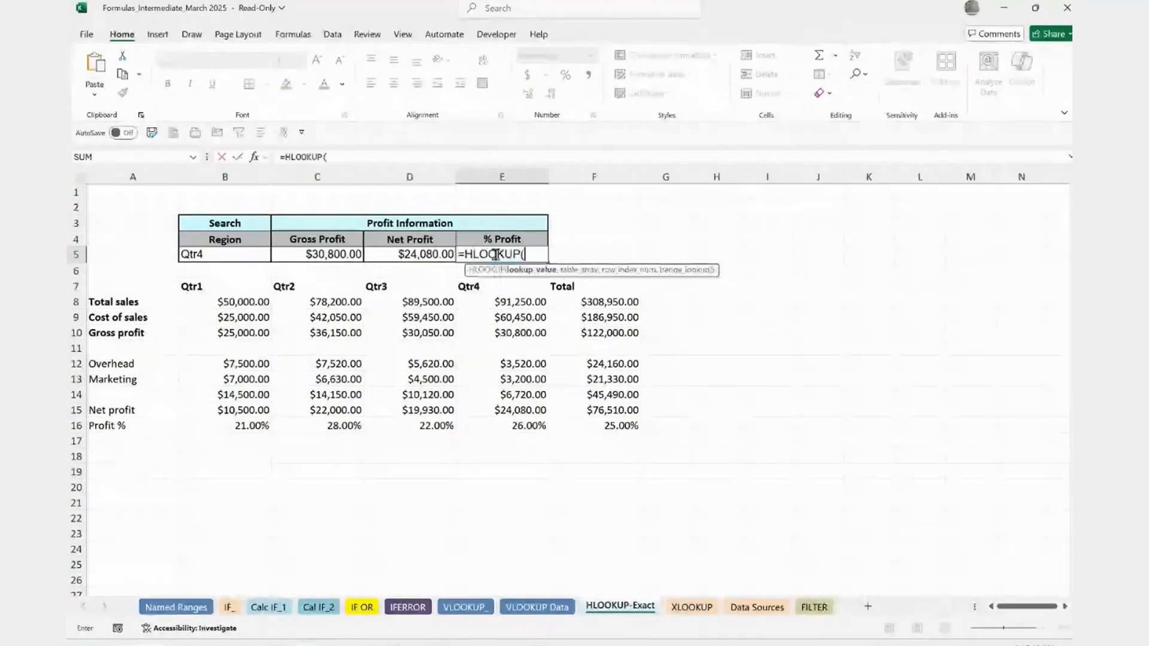
left_click(216, 253)
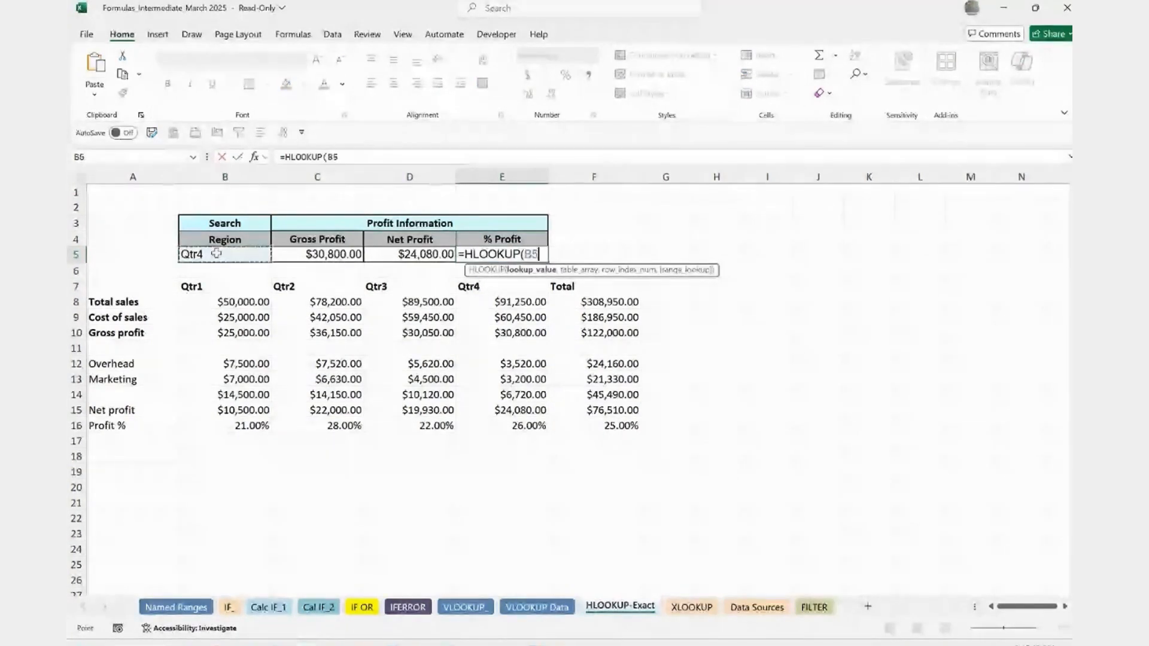
type(",")
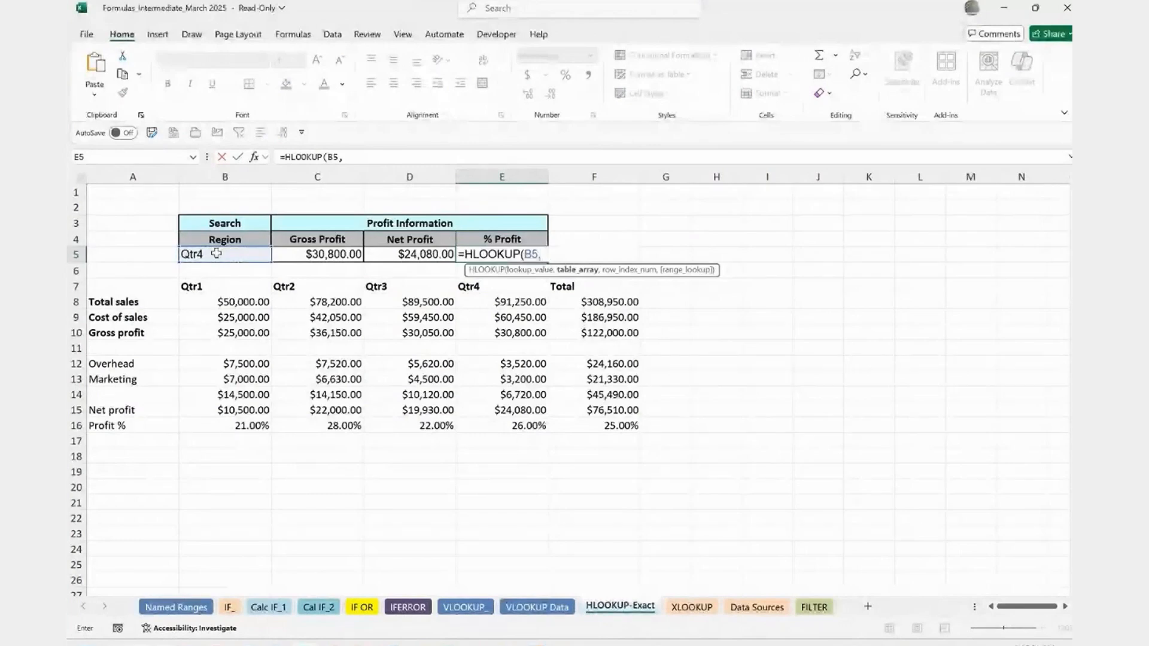
type("profi")
key("Tab")
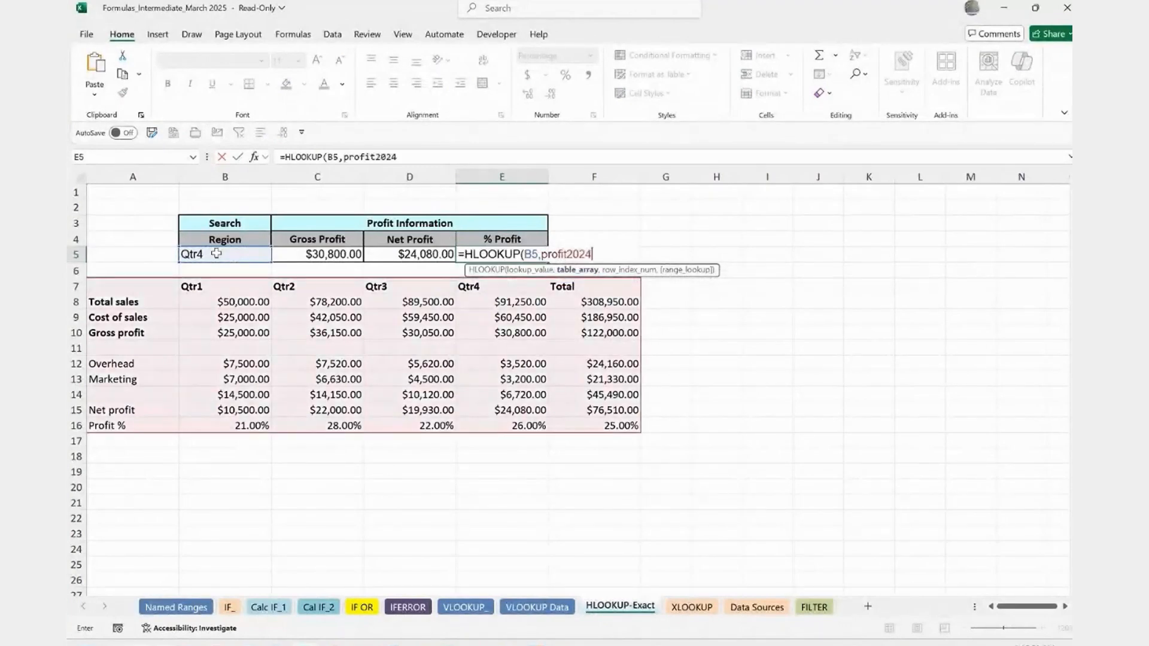
type(",")
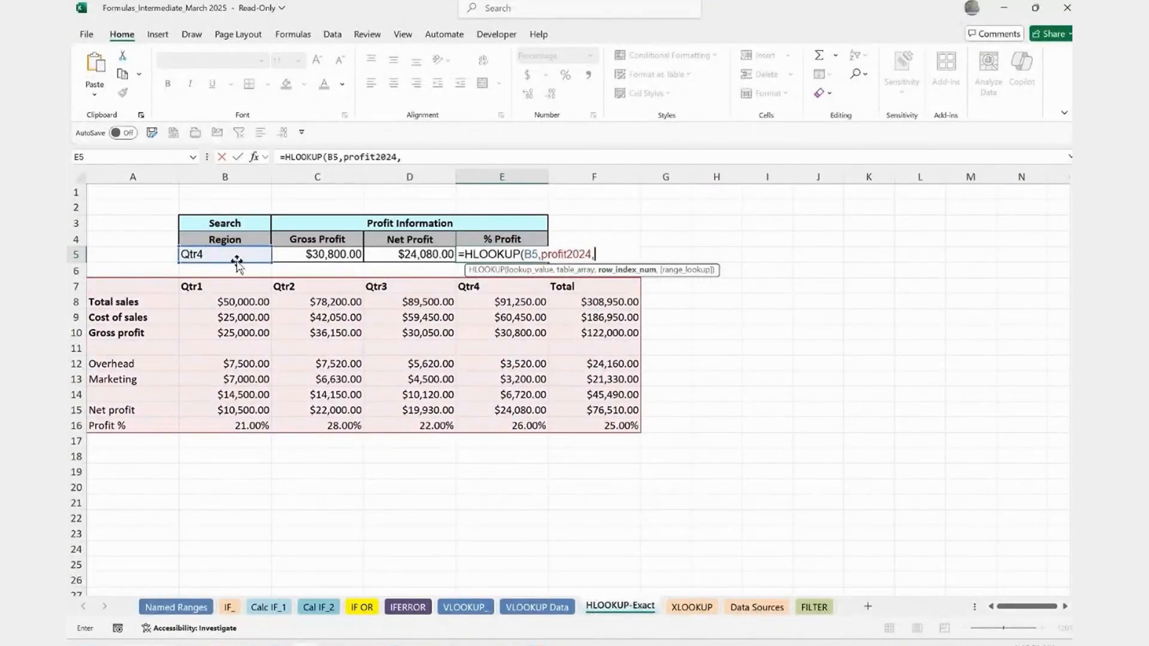
type("10,")
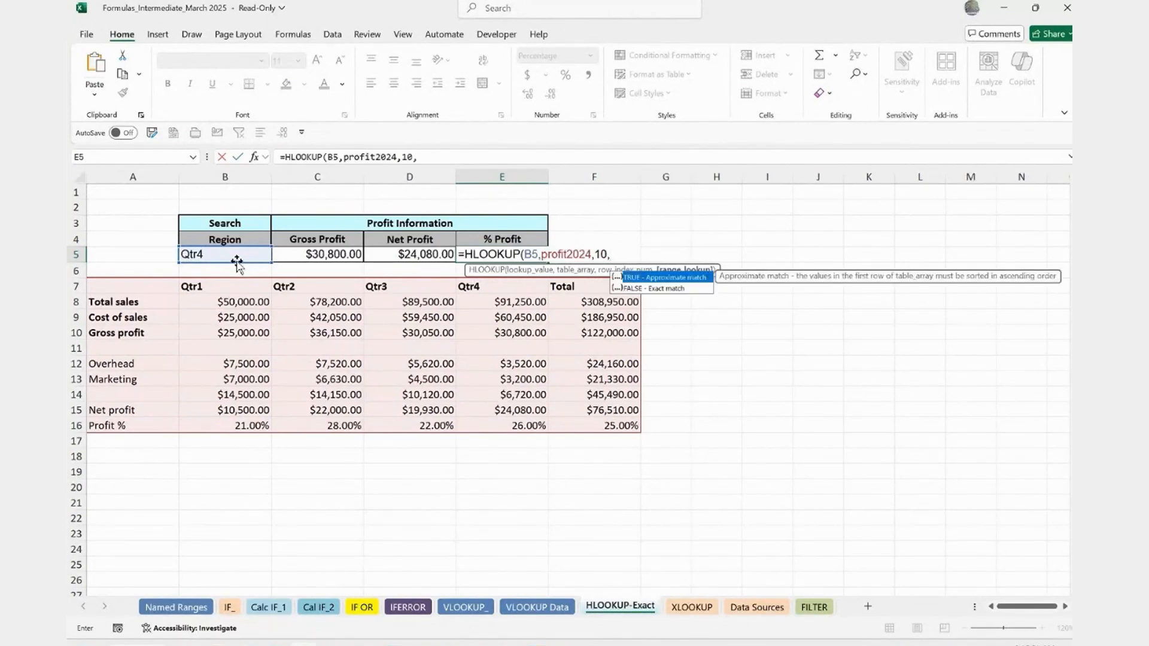
type("f")
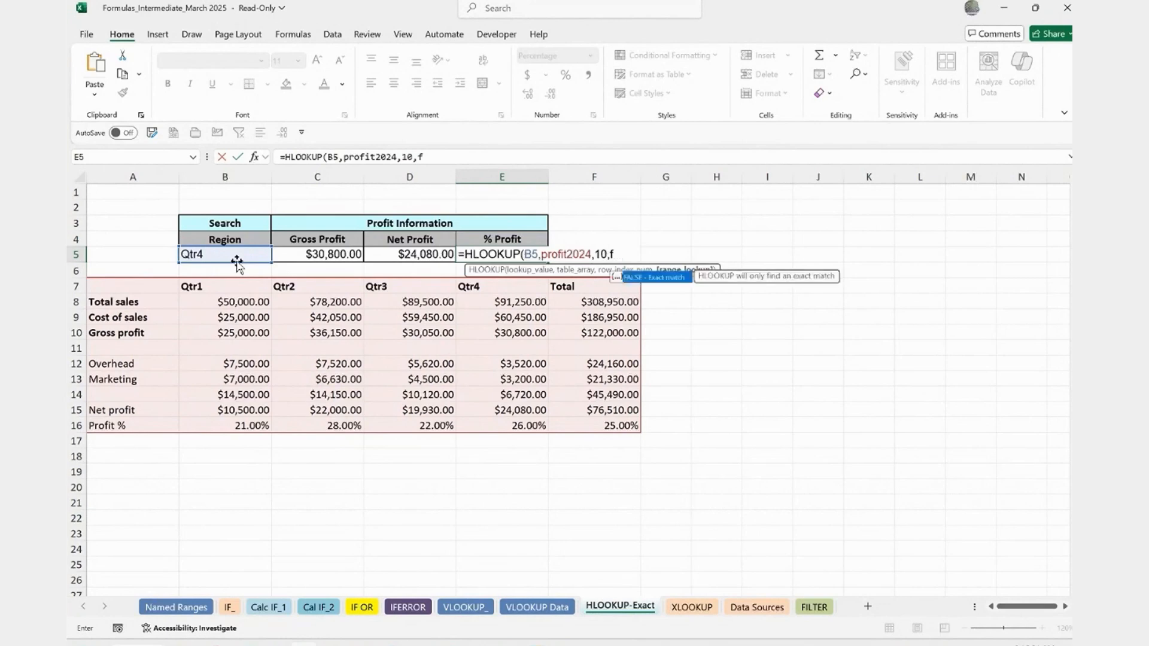
type("alse)")
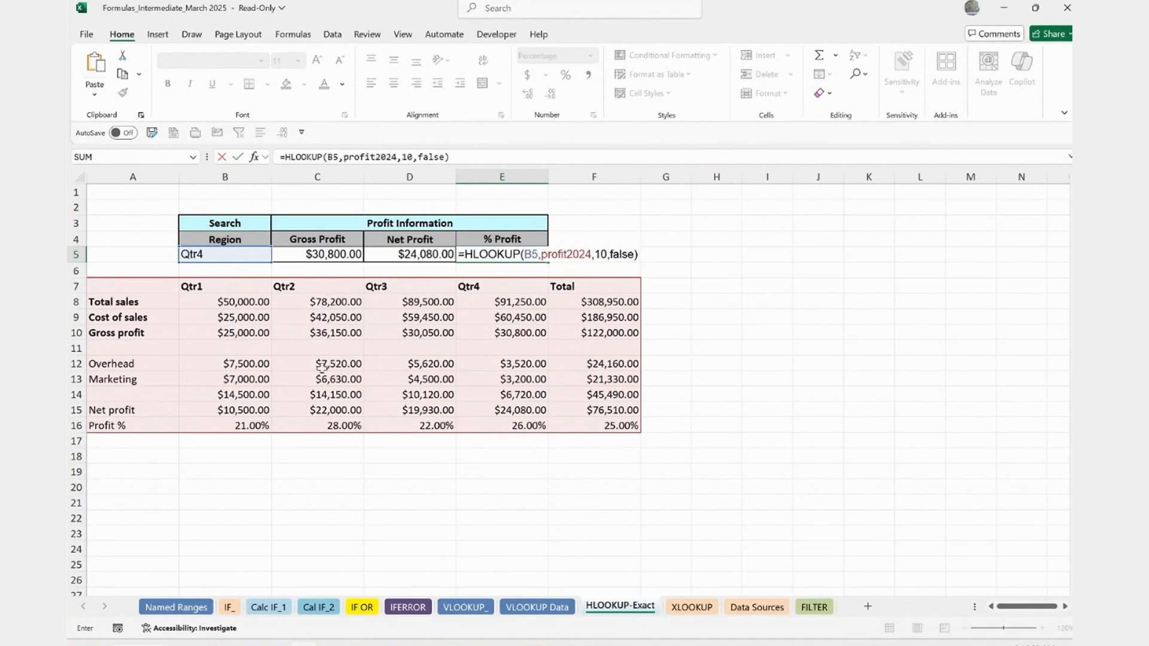
key("Return")
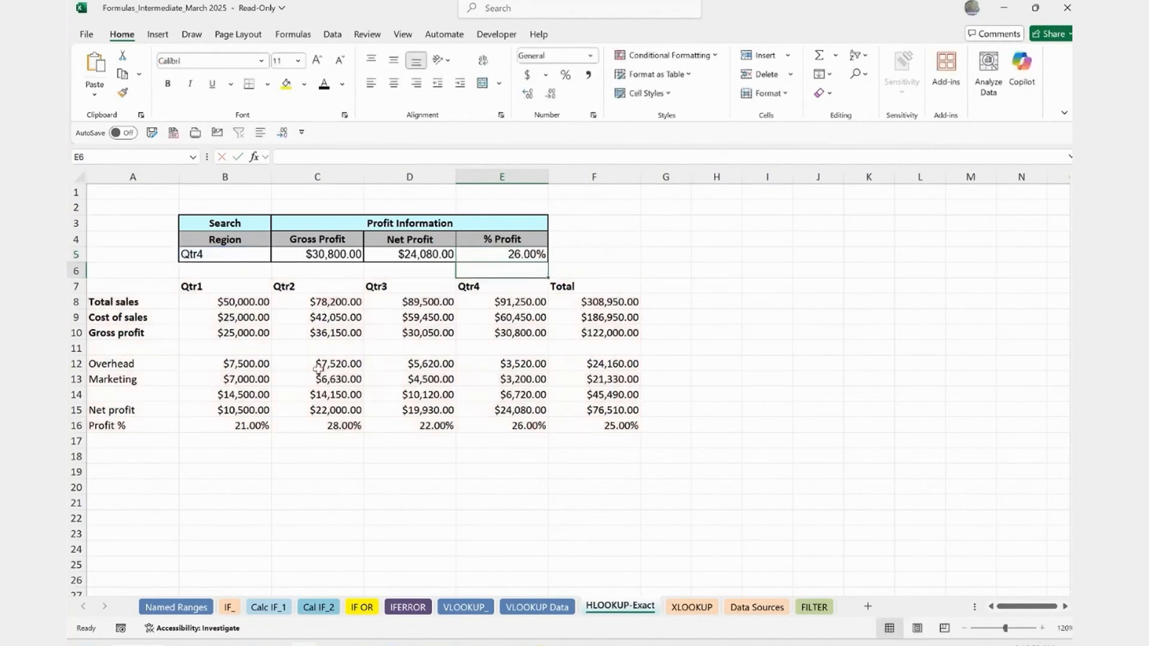
left_click(512, 254)
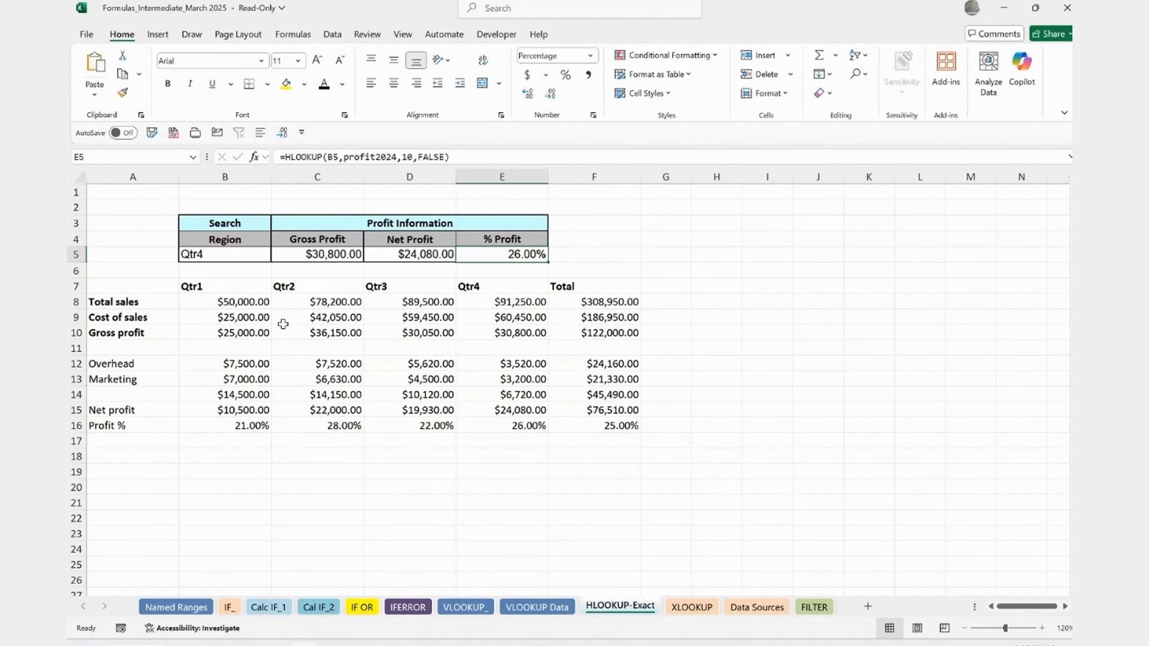
left_click(259, 305)
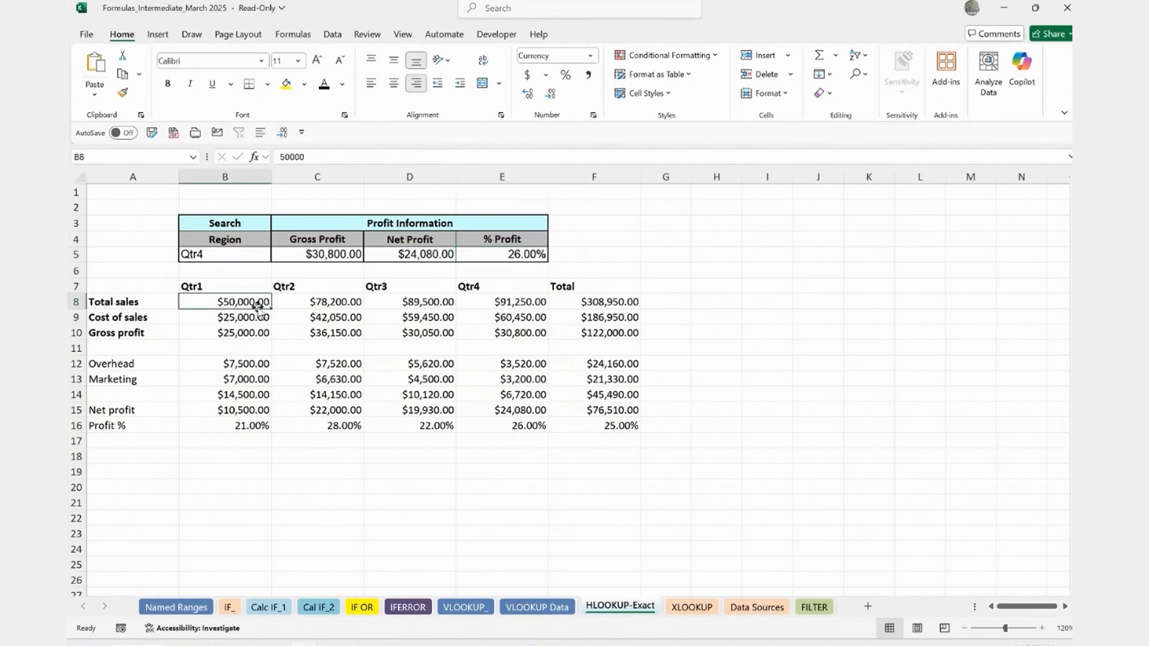
left_click(333, 326)
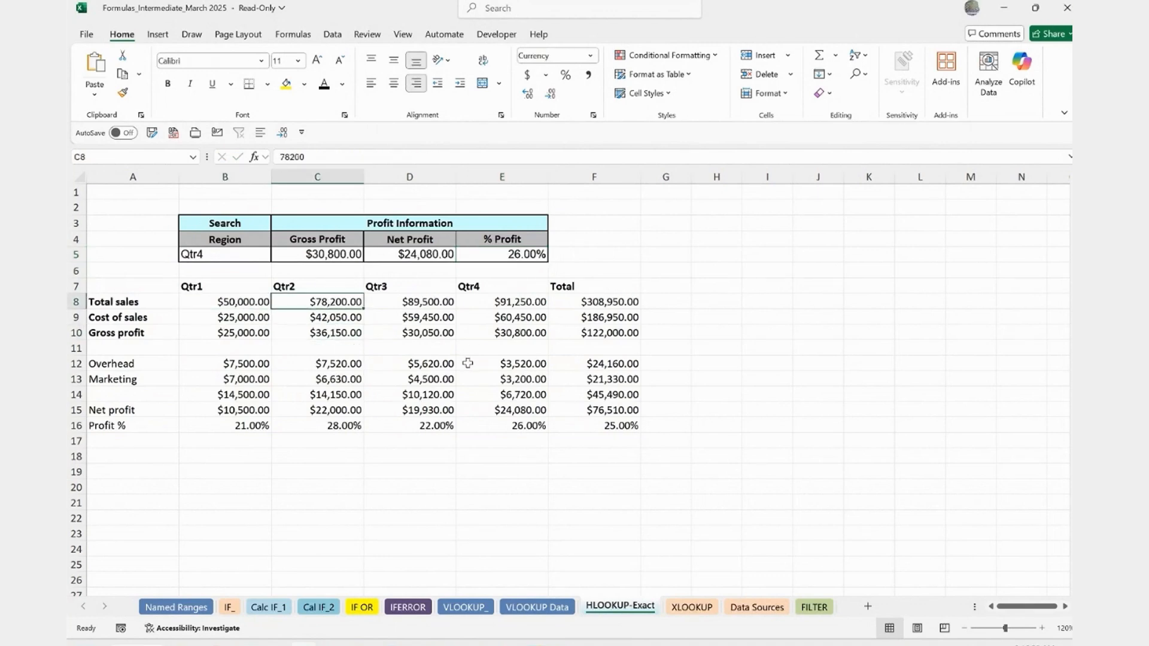
left_click(428, 331)
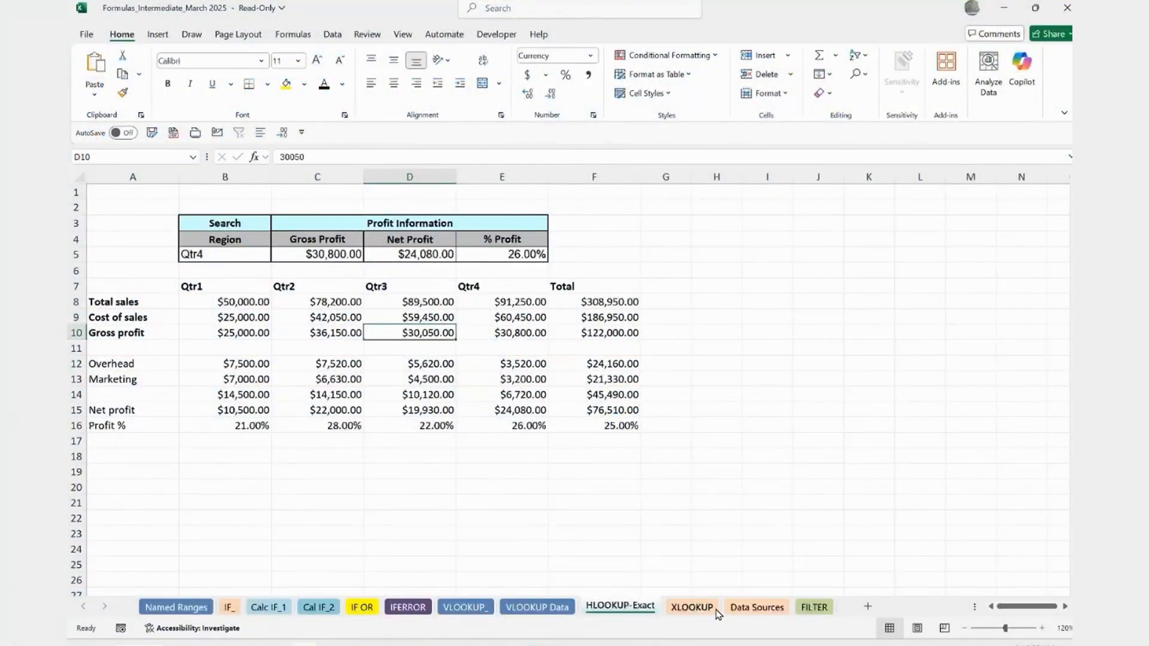
Step: Compare the position of the Employee ID column on the VLOOKUP Data sheet with the ID# column of Data Source #1 on Data Sources
left_click(698, 608)
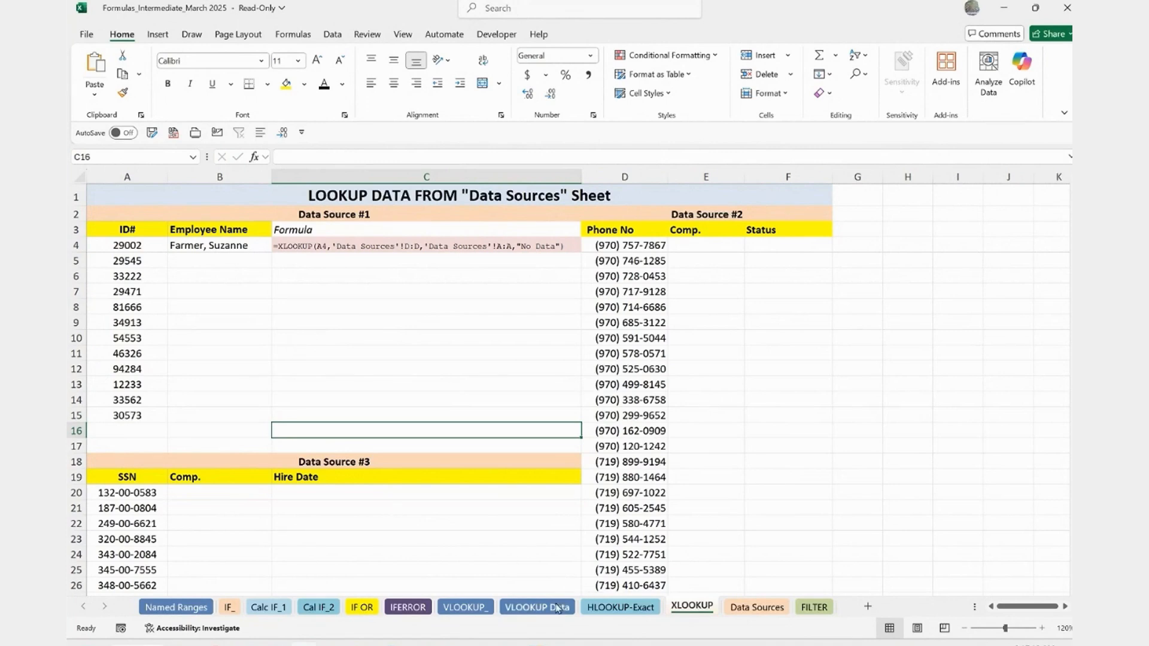
left_click(479, 607)
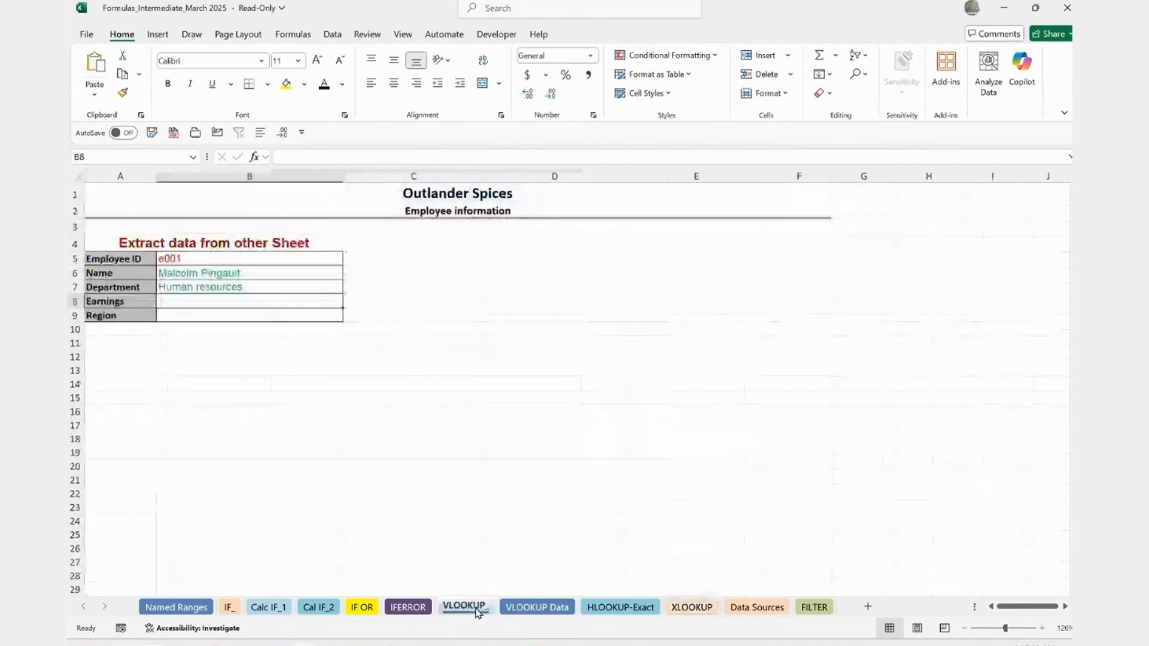
left_click(520, 608)
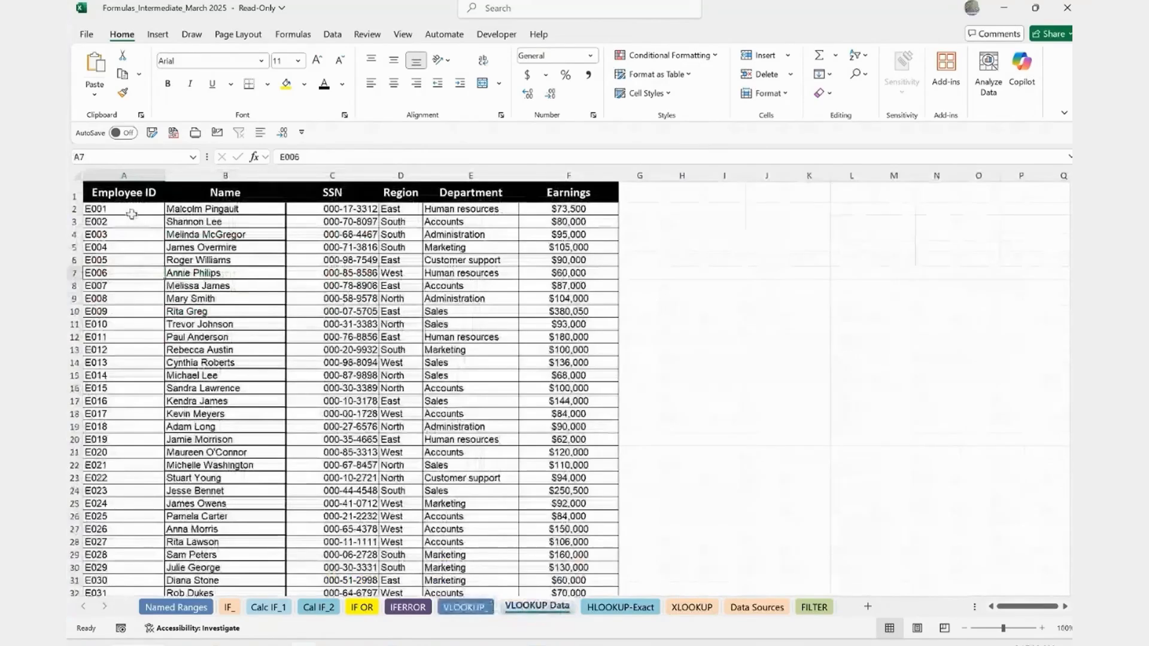
left_click(115, 176)
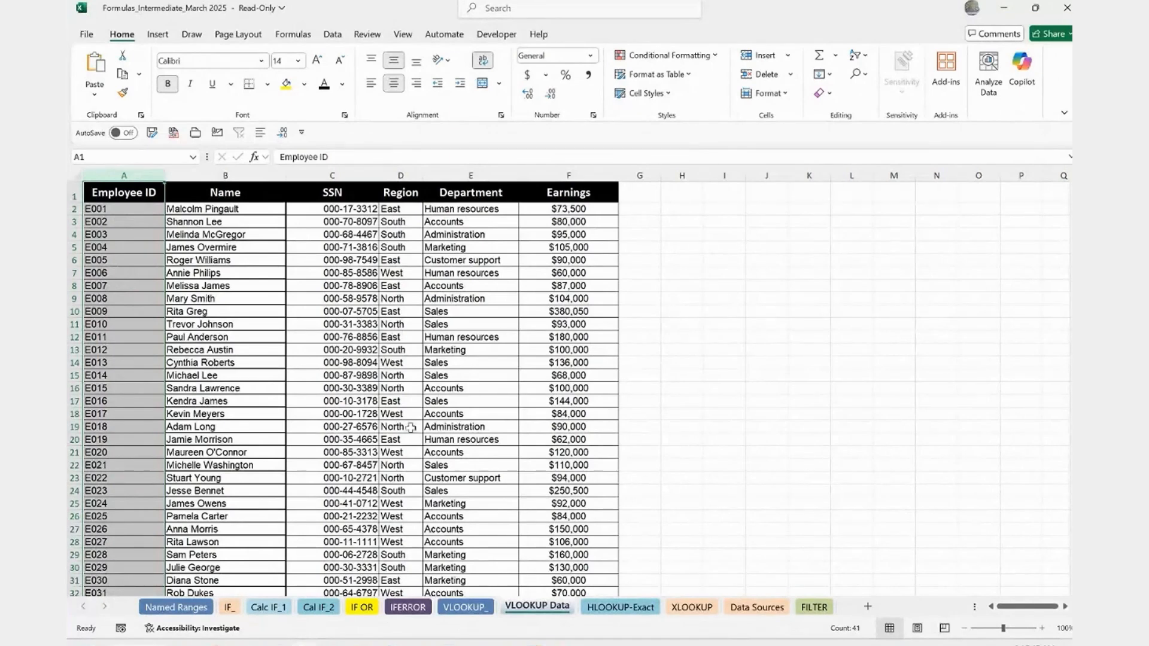
left_click(688, 607)
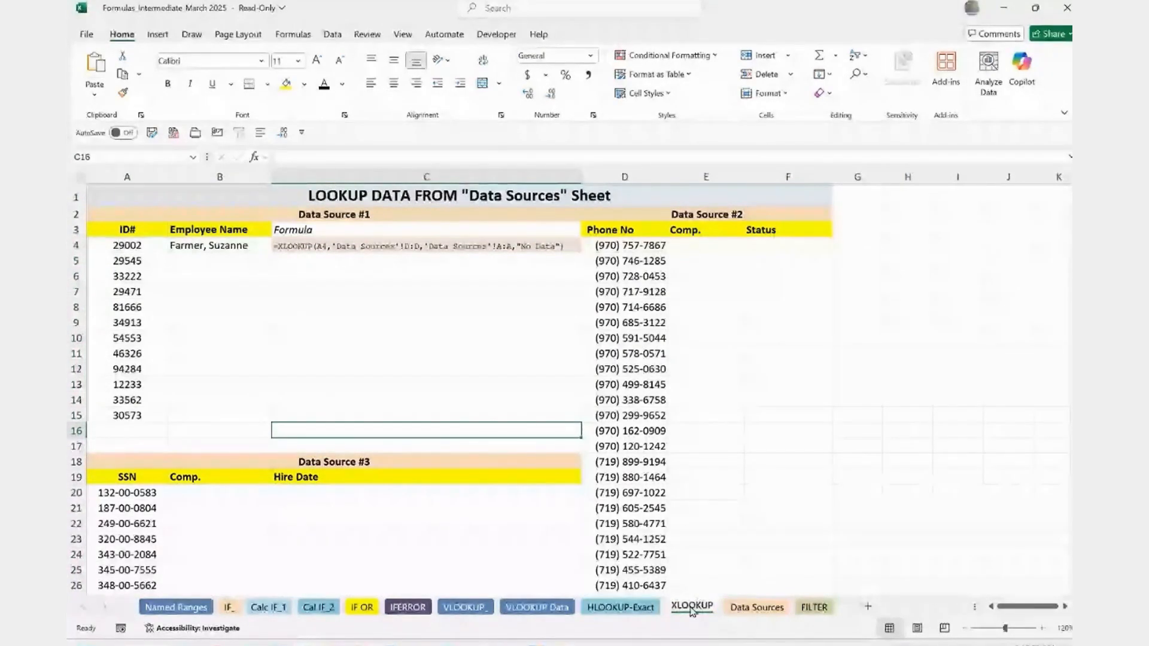
left_click(755, 608)
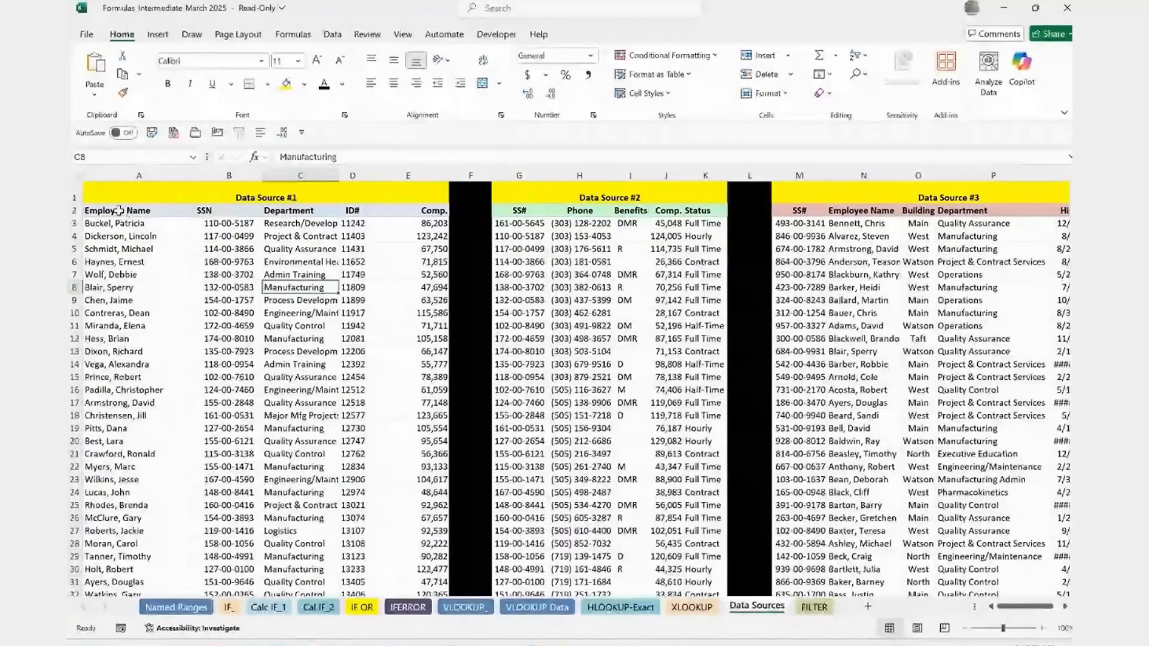
left_click(308, 192)
left_click(352, 176)
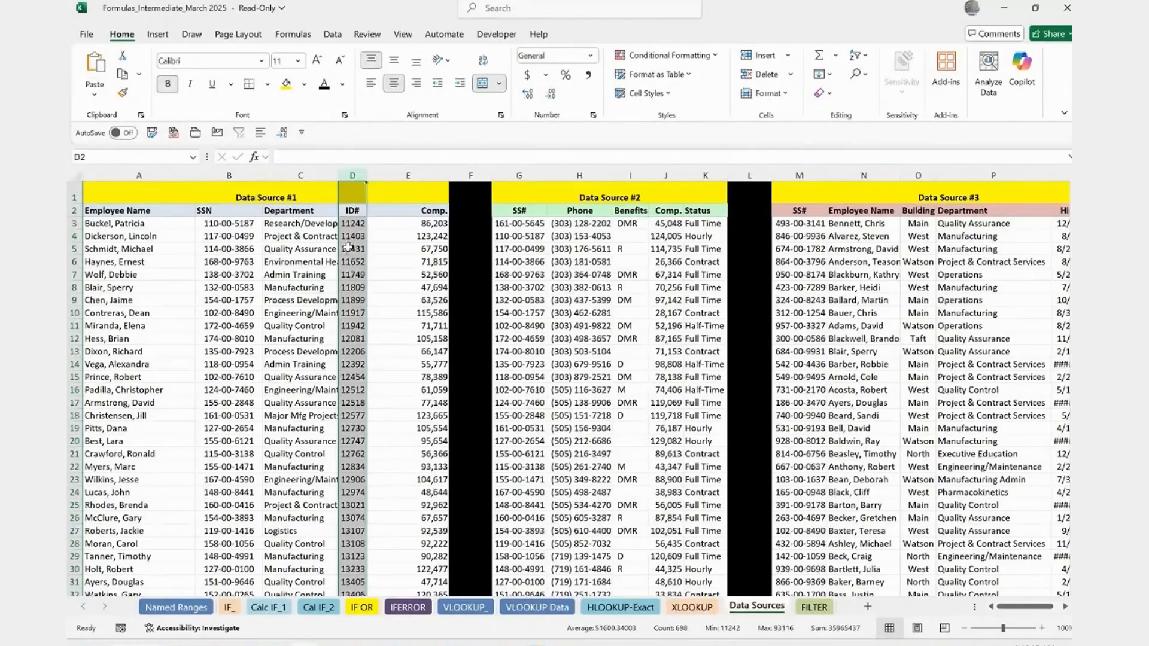
left_click(349, 236)
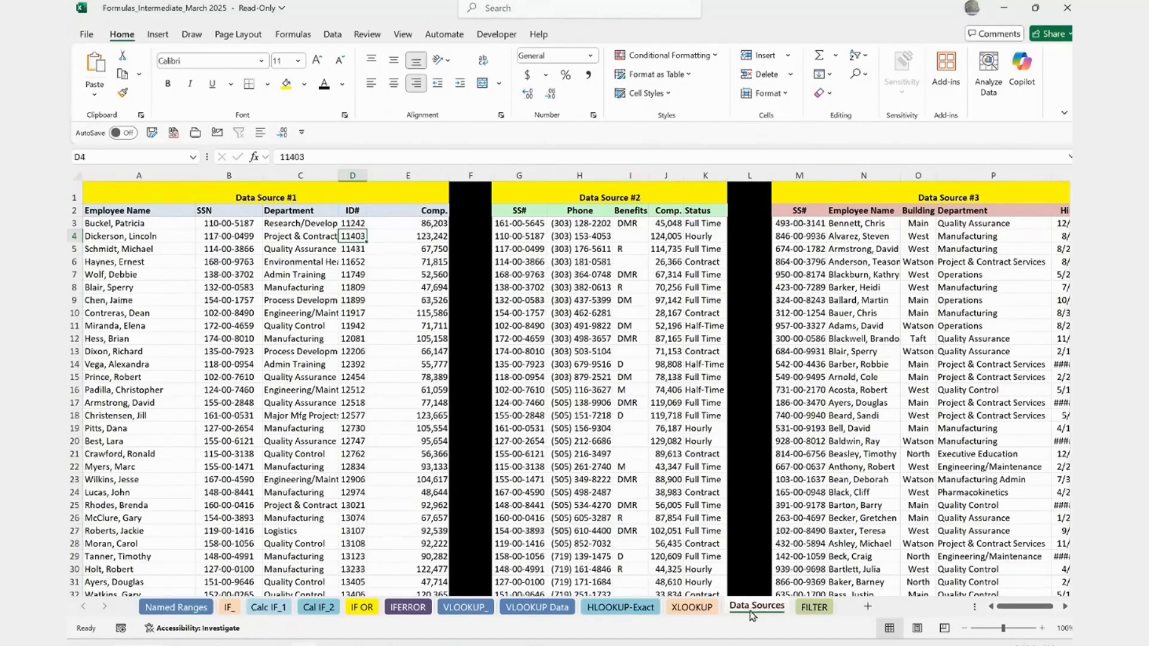
Step: Begin an XLOOKUP formula in B5 of the XLOOKUP sheet with the ID# in A5 as the lookup value
left_click(686, 611)
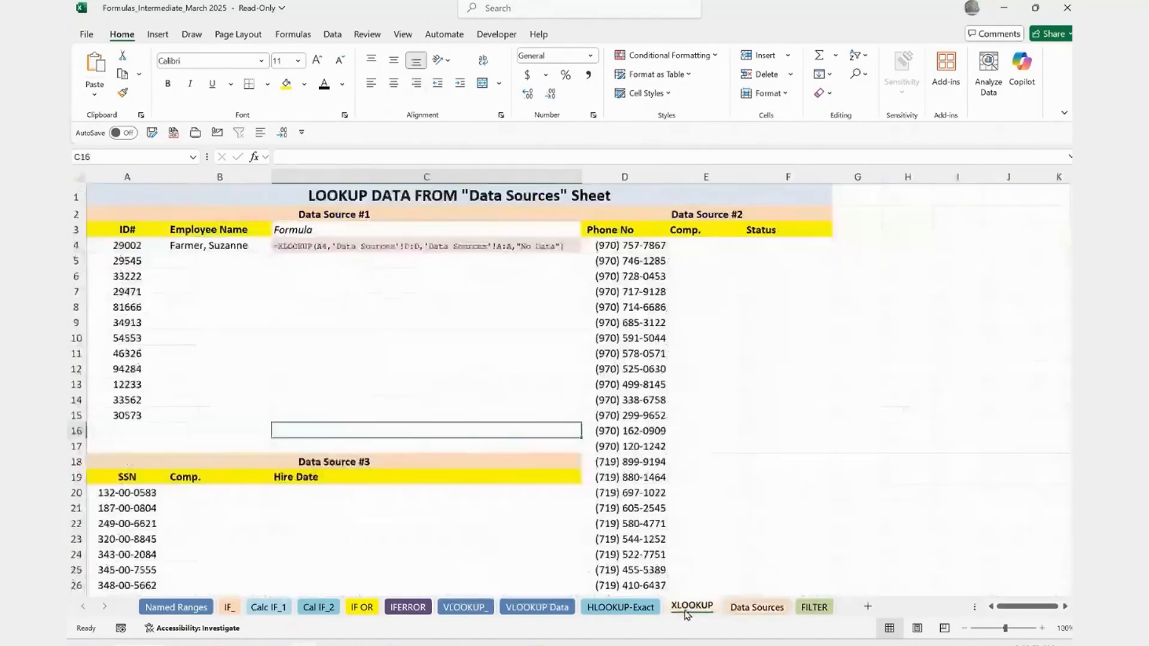
left_click(193, 259)
type("=xl")
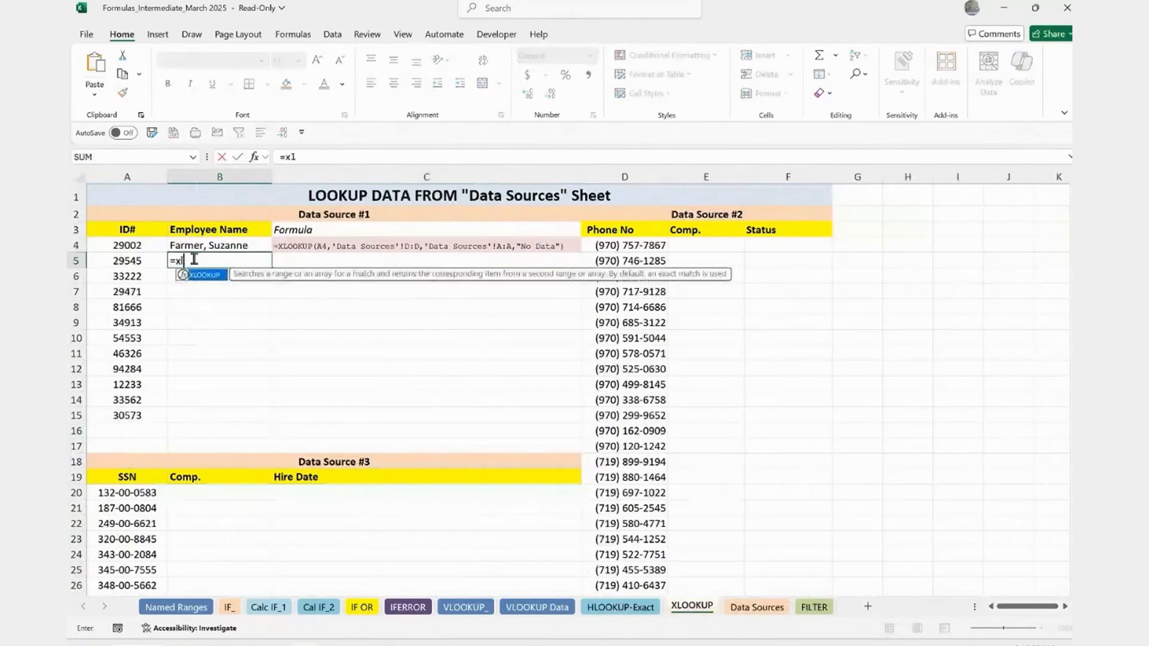
key("Tab")
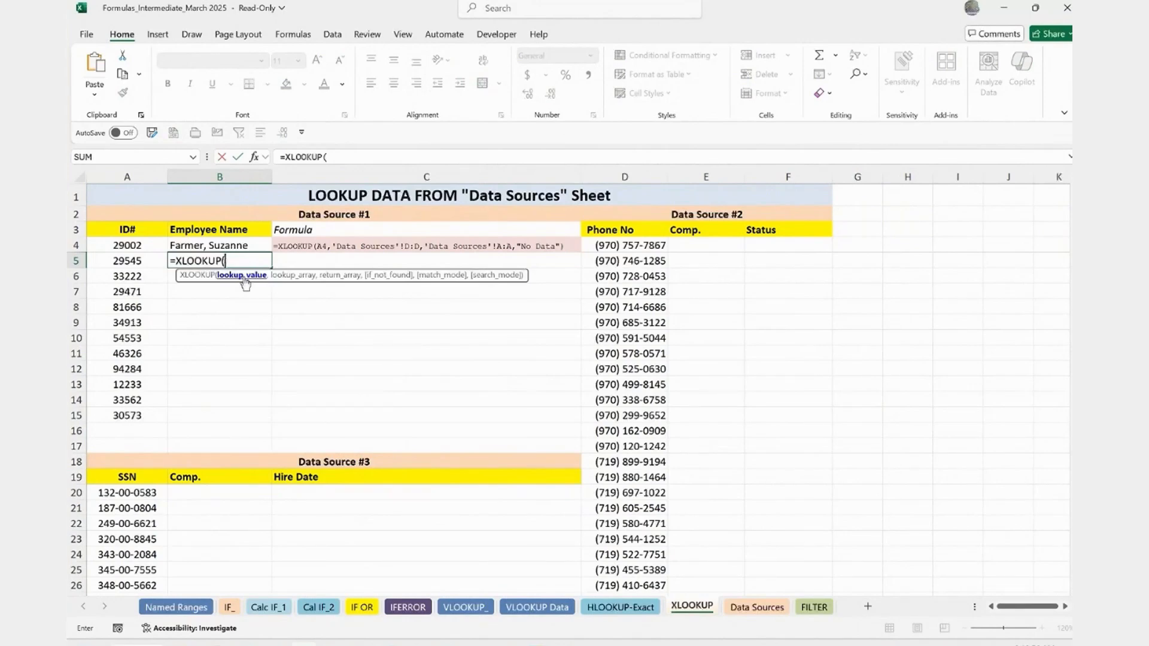
left_click(131, 259)
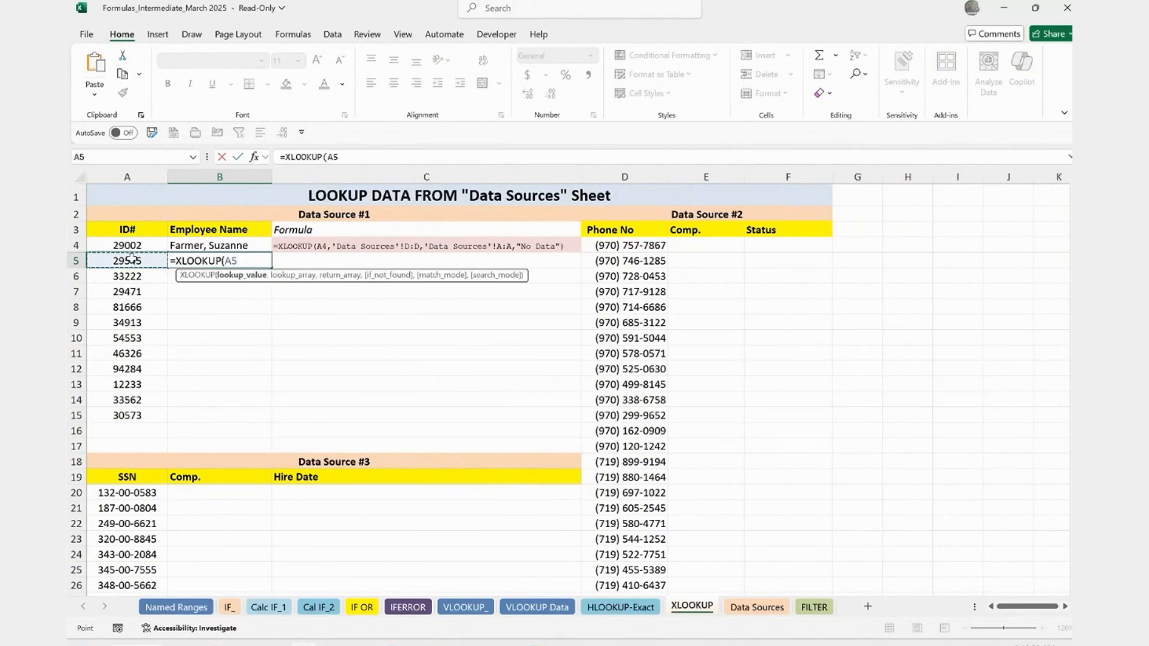
type(",")
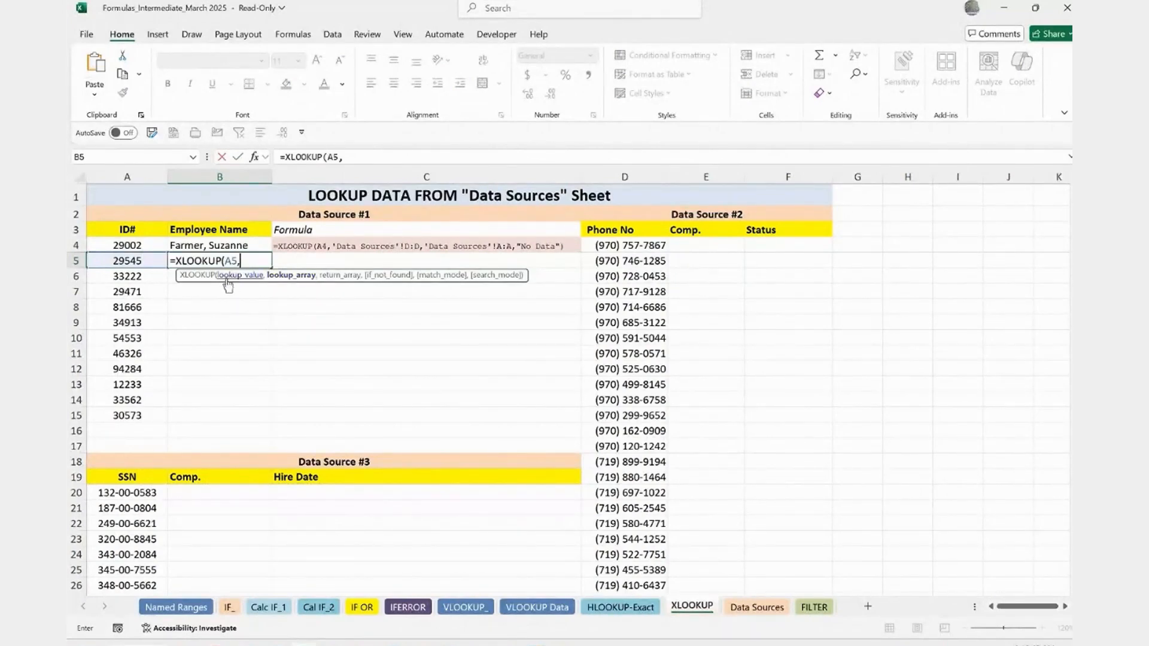
Step: Set the formula's lookup array to the ID# range D2:D699 on the Data Sources sheet
left_click(748, 608)
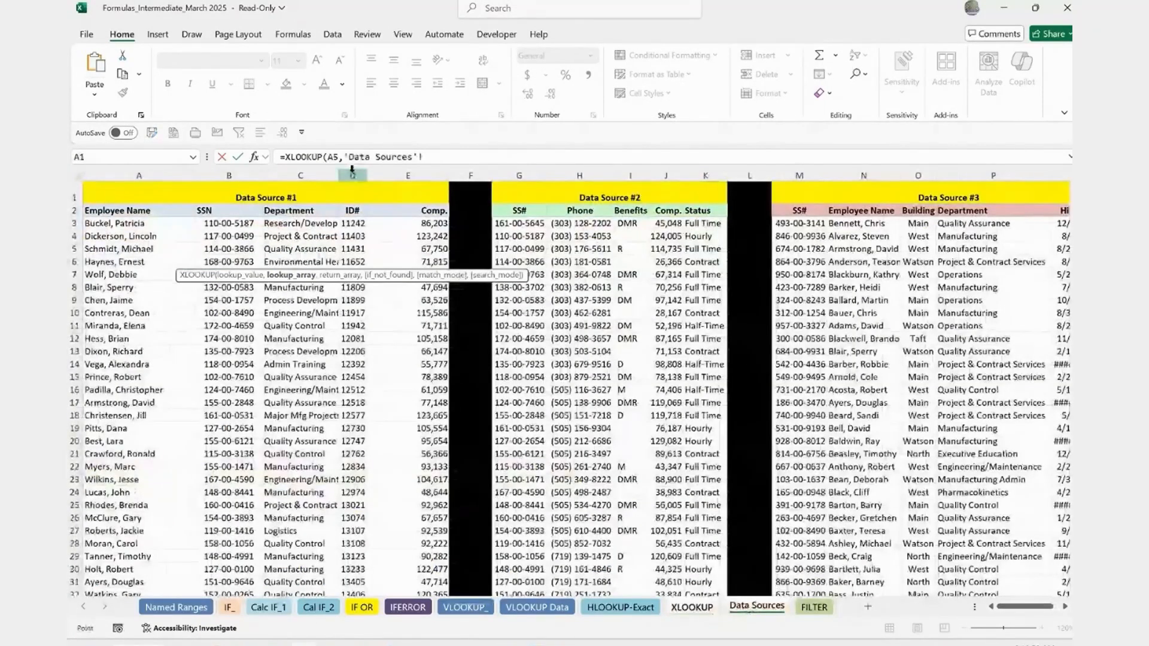
type("A:E")
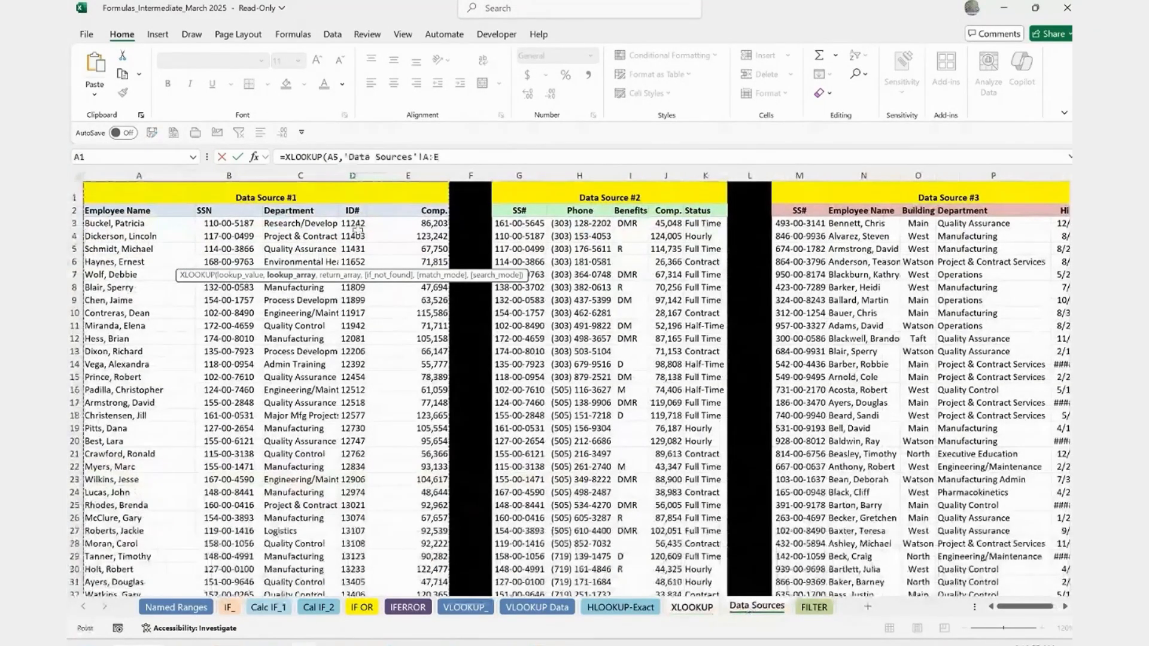
mouse_move(353, 211)
left_mouse_down()
mouse_move(413, 590)
mouse_move(371, 610)
mouse_move(361, 186)
mouse_move(364, 223)
left_mouse_up()
key("ctrl+shift+Down")
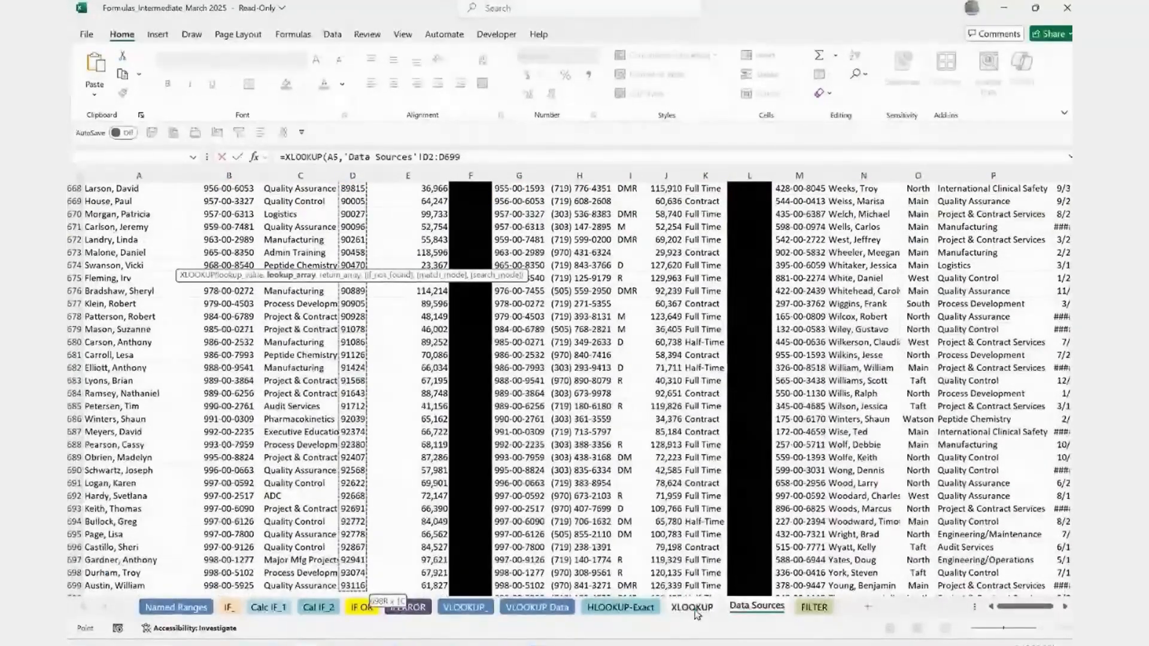
left_click(473, 156)
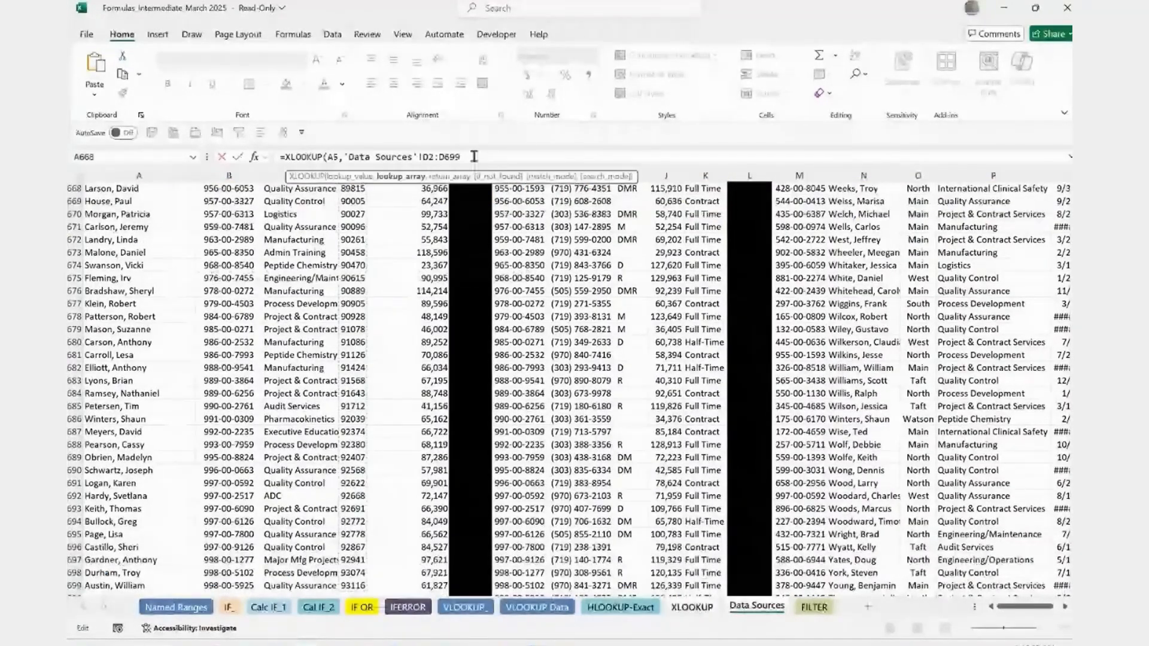
type(",")
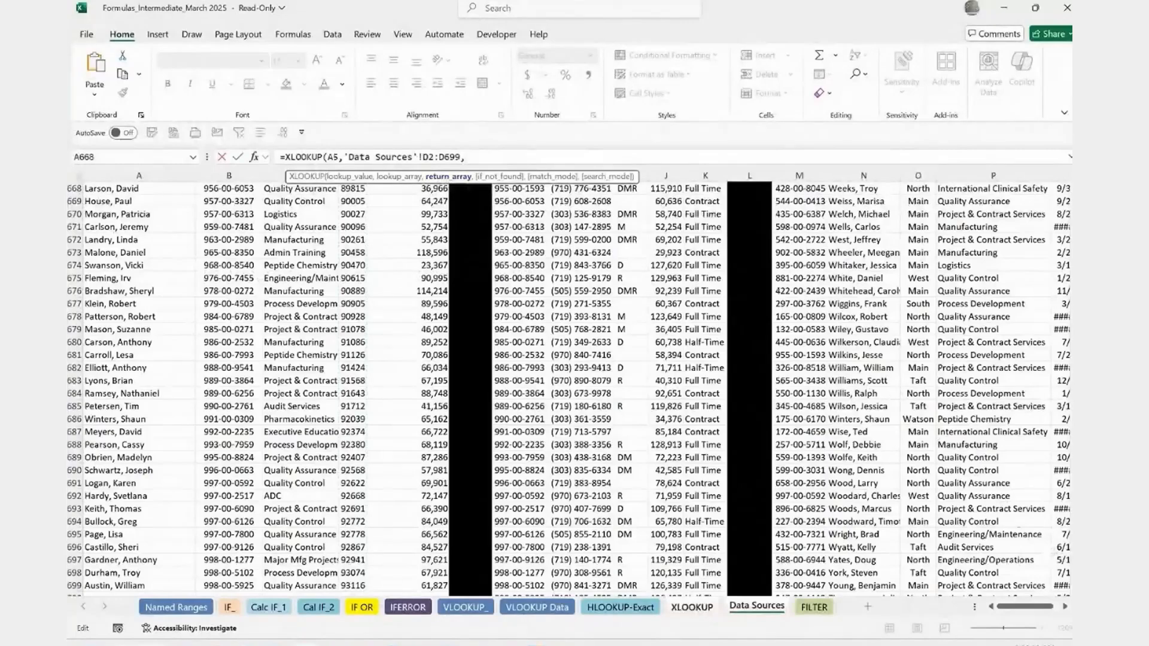
Step: Set the XLOOKUP formula's return array to the Employee Name range A3:A699 on the Data Sources sheet
left_click_drag(1077, 545, 1078, 188)
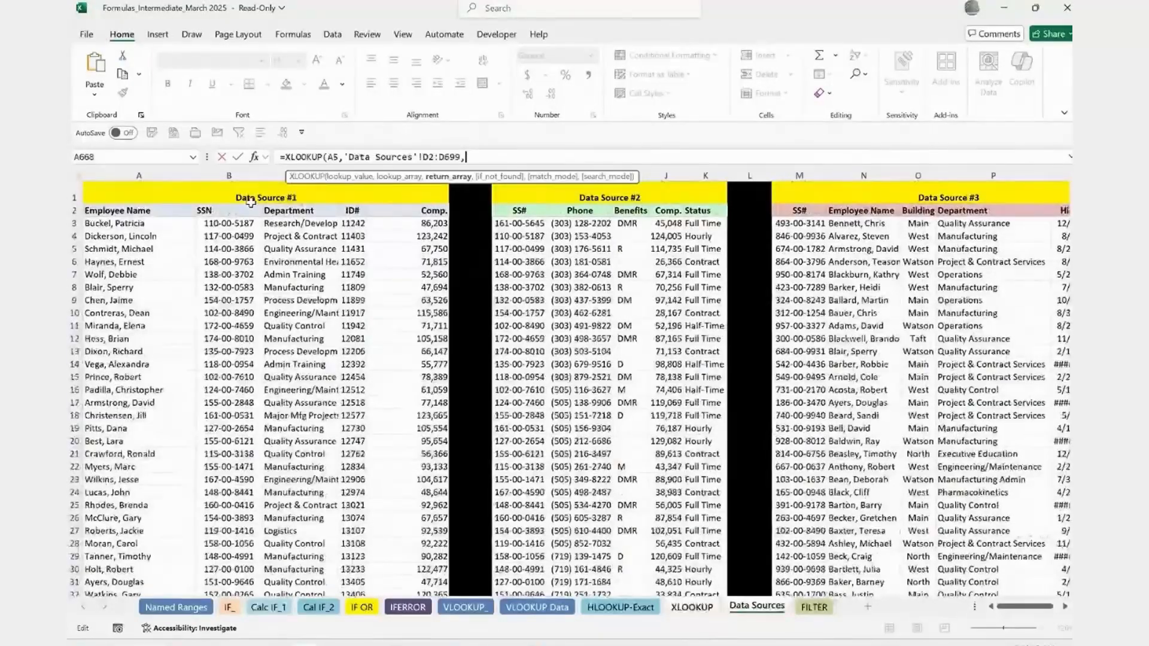
left_click(139, 225)
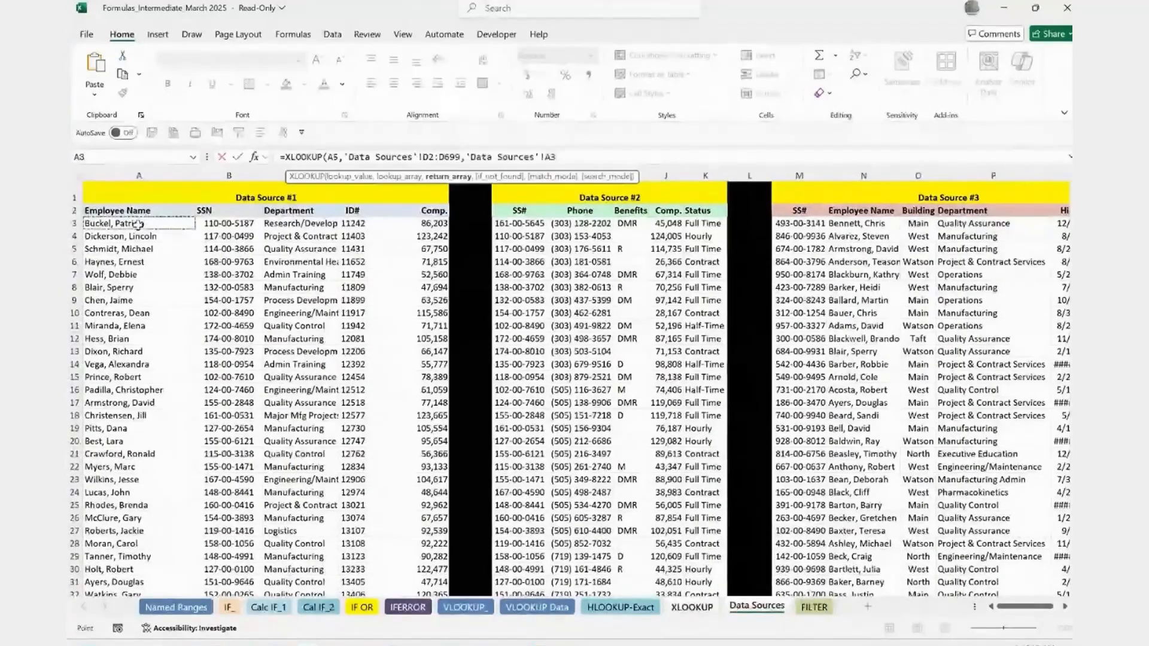
key("ctrl+shift+Down")
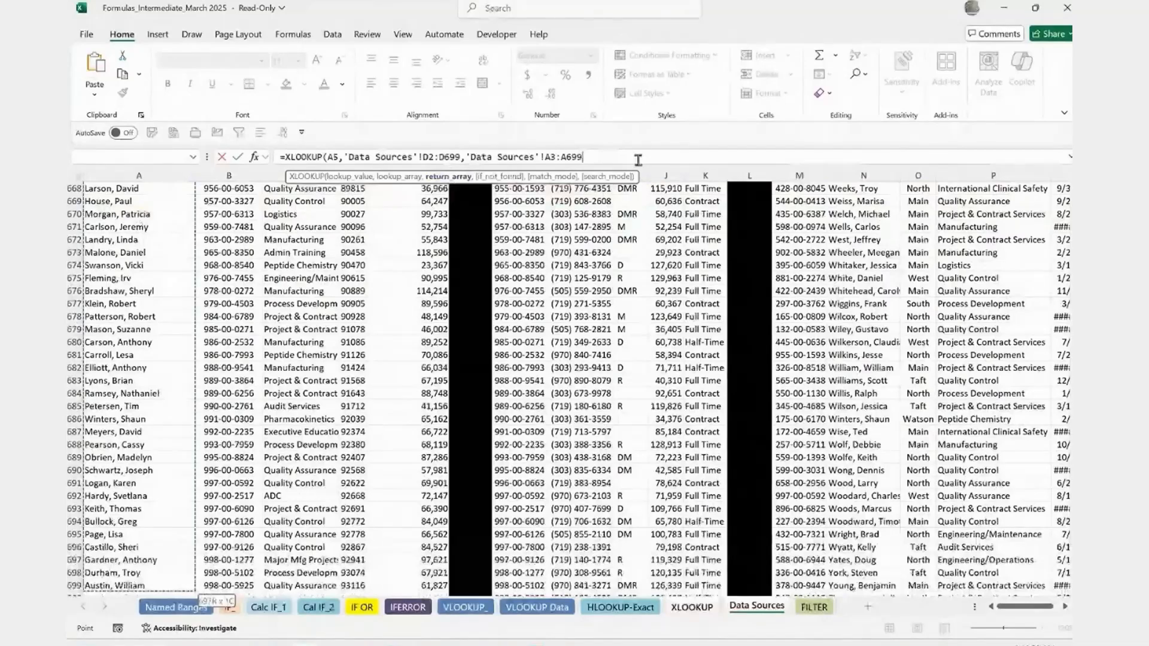
type(",")
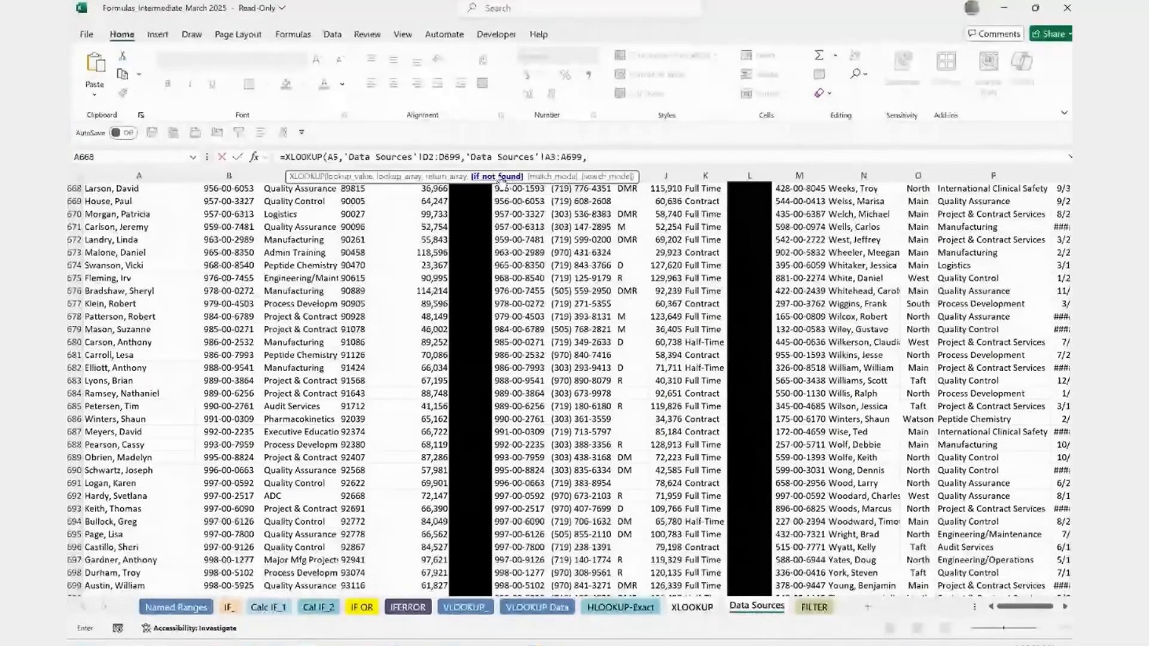
Step: Complete the B5 formula with "No Data Found" as the if-not-found value
type("\"No")
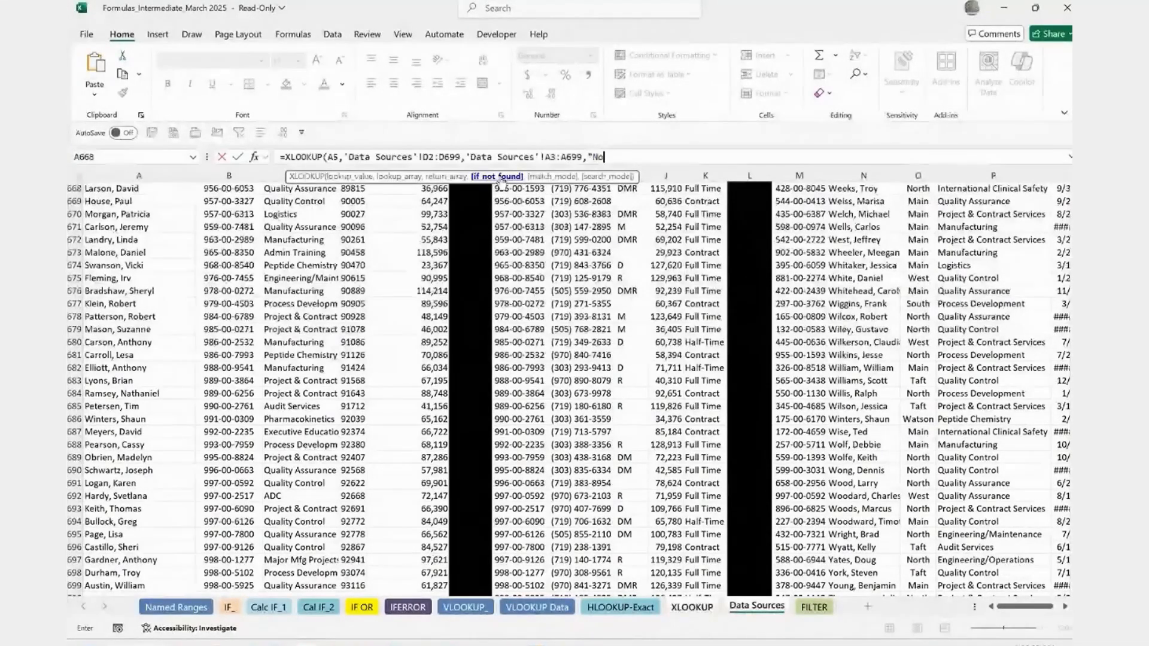
type(" Data Fou")
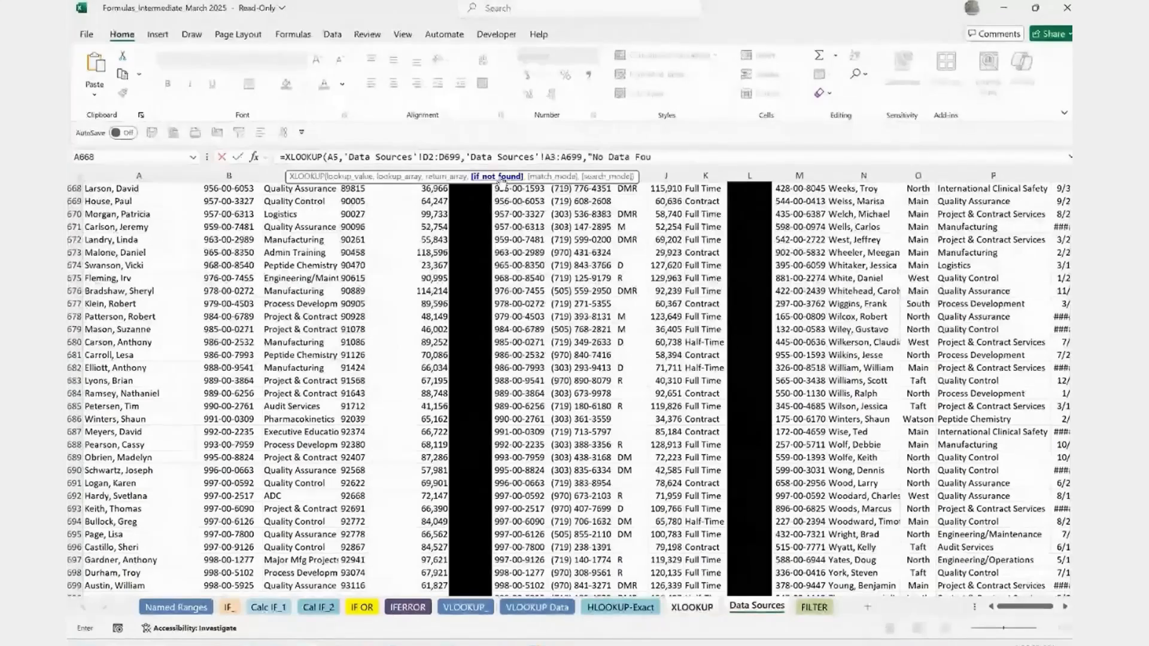
type("nd\"")
key("Return")
Step: Inspect the lookup and return array references in B5's XLOOKUP formula without changing them
double_click(220, 261)
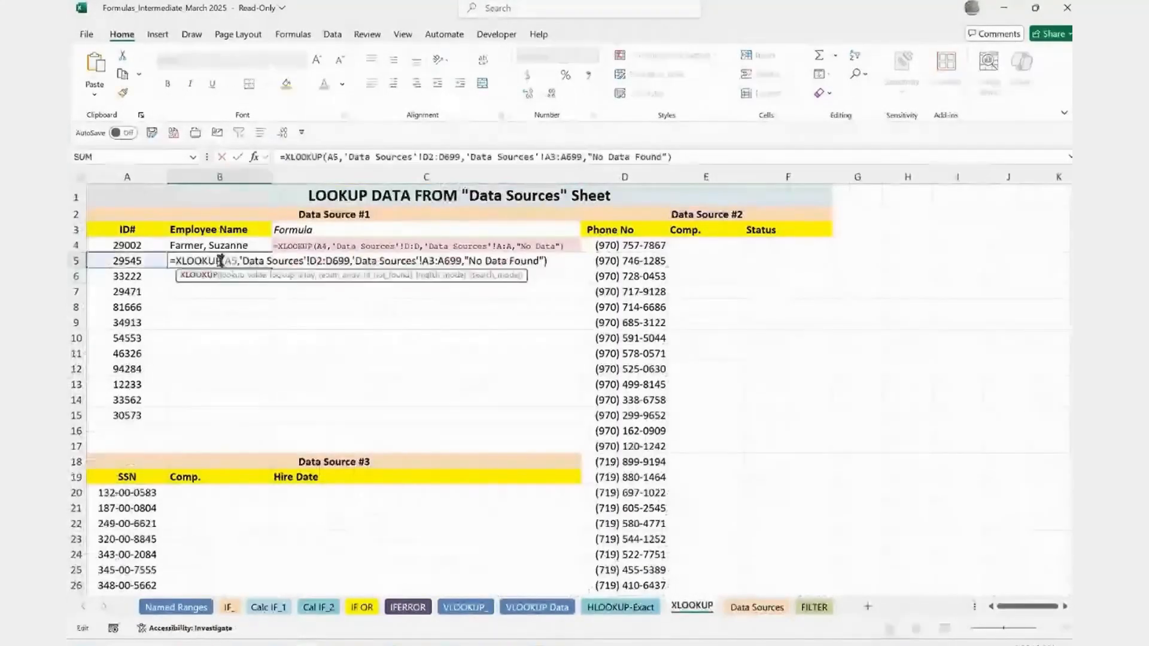
left_click(382, 157)
left_click_drag(381, 157, 385, 157)
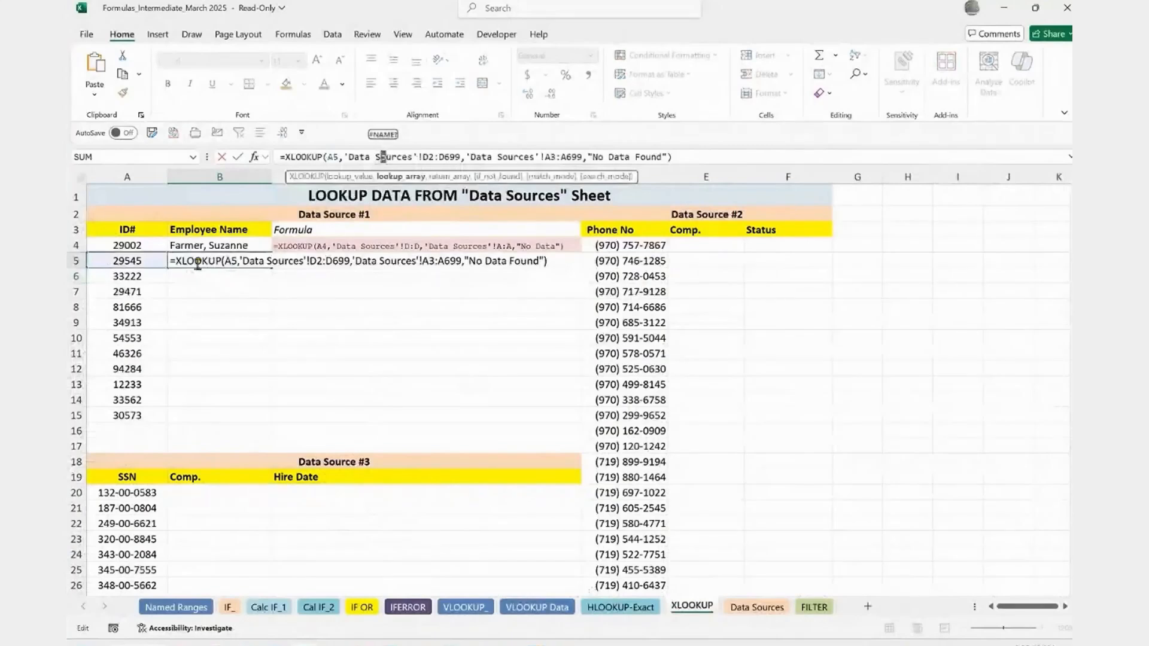
key("Escape")
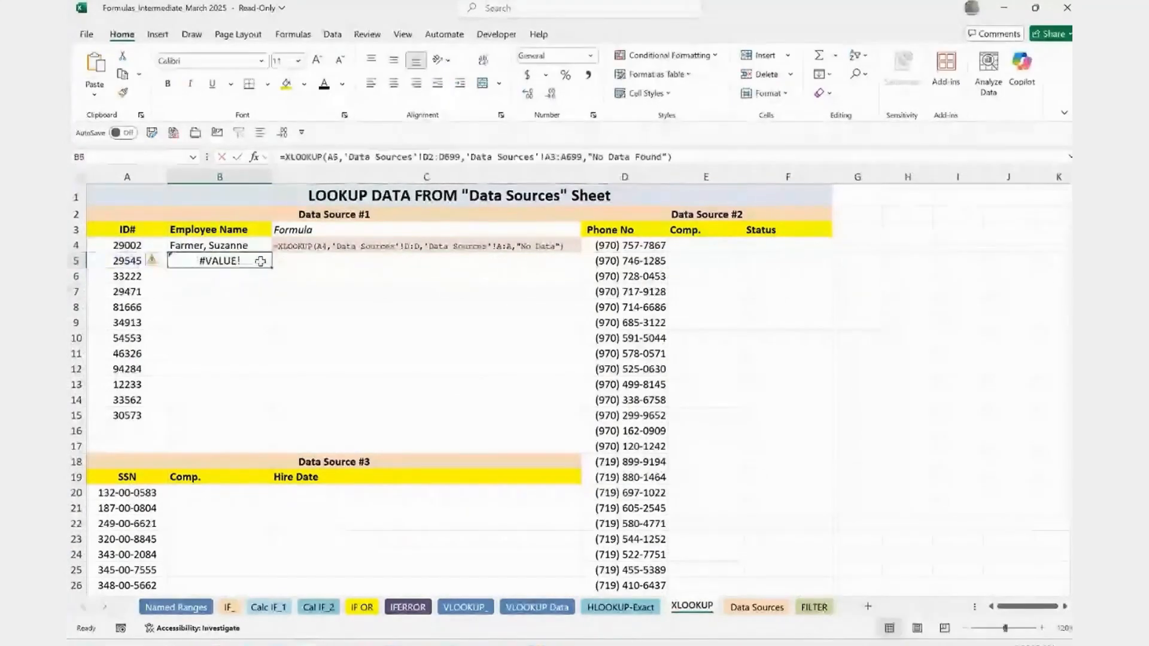
double_click(272, 269)
left_click(579, 359)
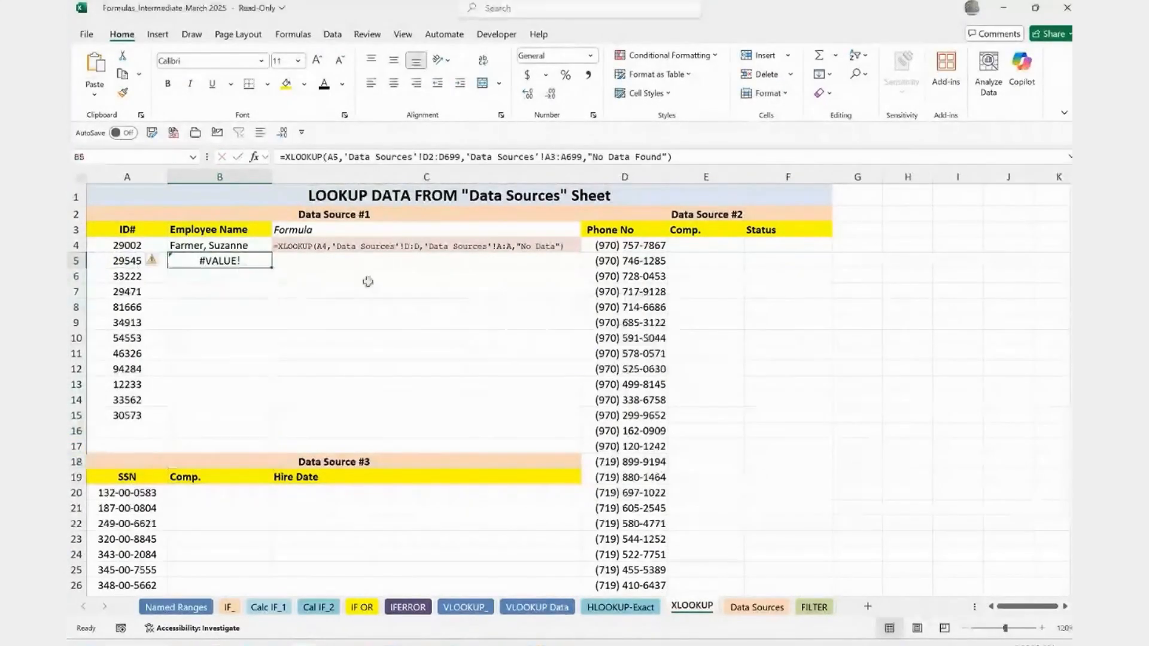
left_click(358, 157)
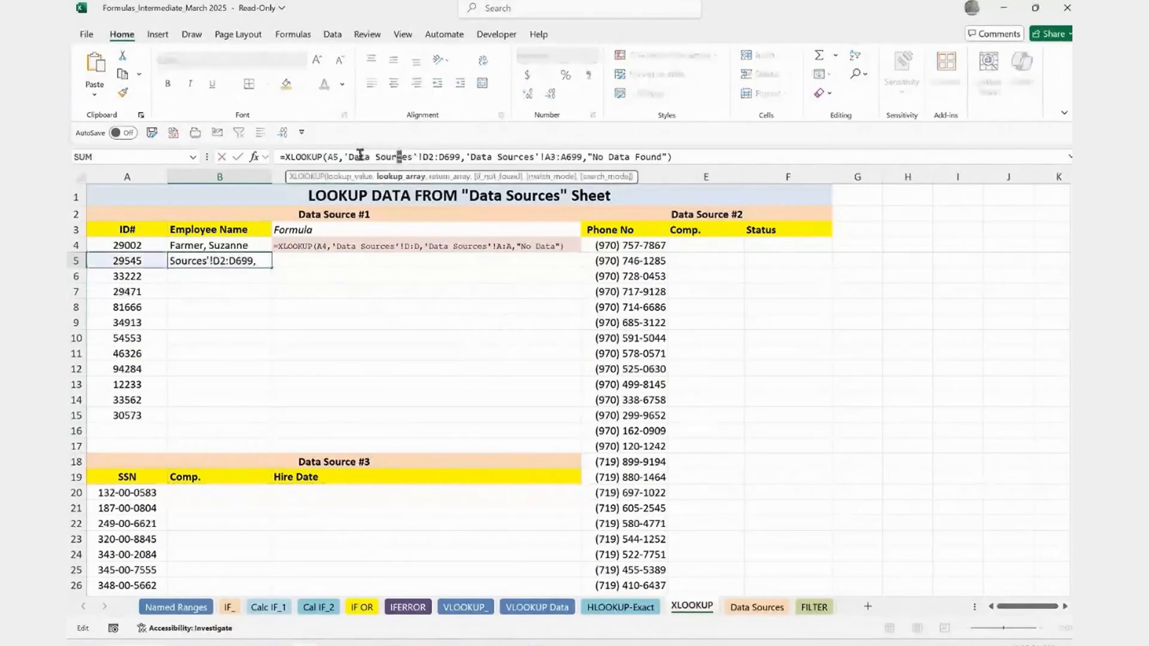
left_click(346, 157)
left_click_drag(345, 157, 589, 150)
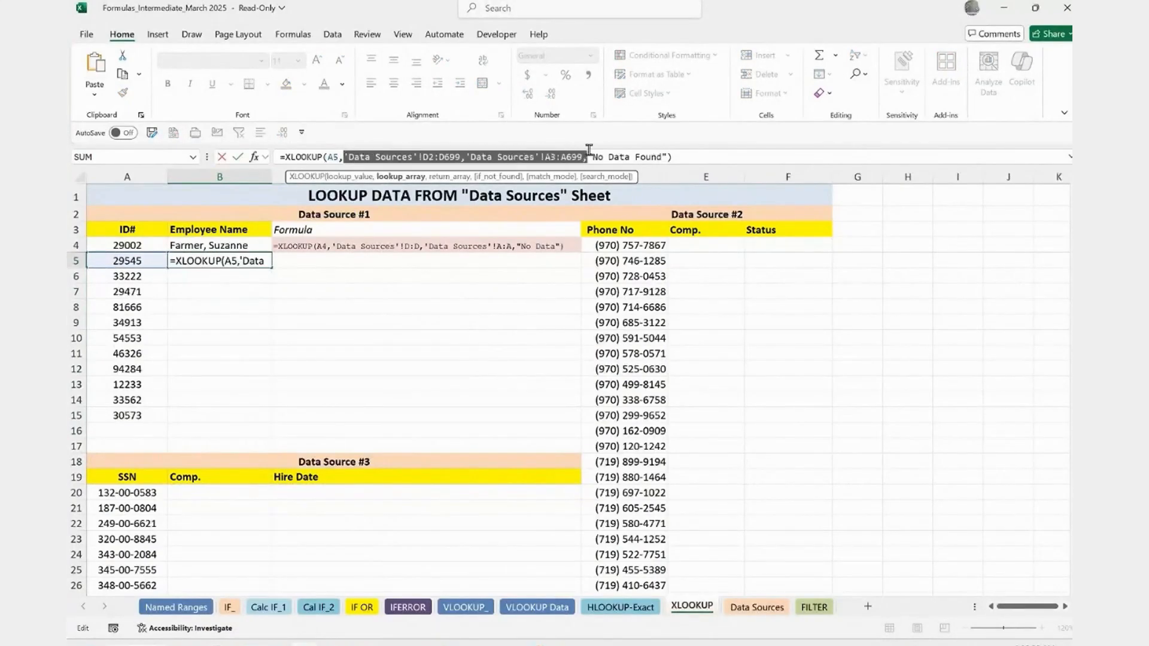
key("ctrl+Return")
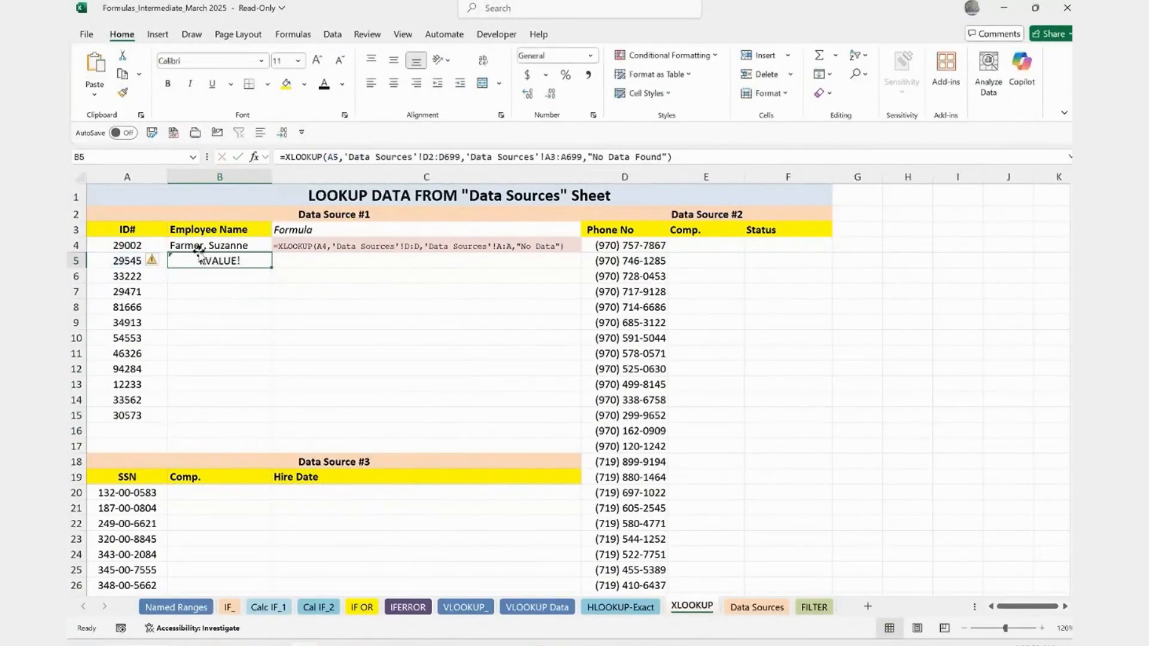
Step: Fill the XLOOKUP formula from B4 down through B15 in the Employee Name column
left_click(200, 246)
left_click_drag(274, 250, 257, 417)
left_click(256, 259)
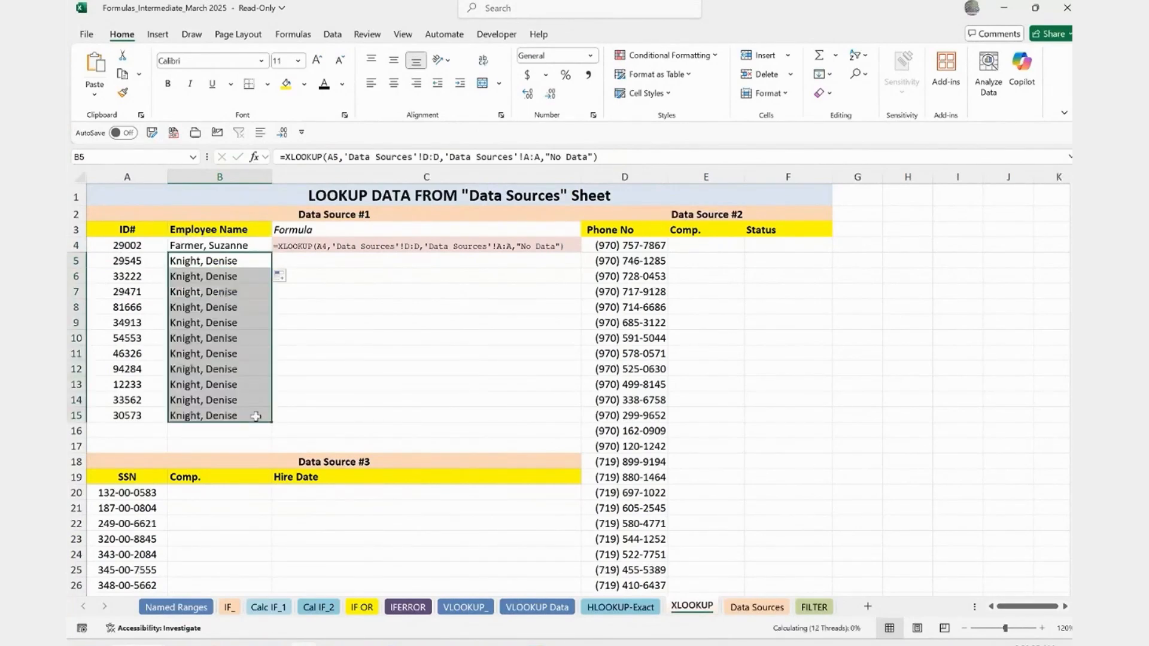
left_click(216, 261)
Step: Fill the formula-text display from C4 down through C15 in the Formula column
left_click(405, 248)
left_click_drag(579, 252, 540, 419)
left_click(331, 260)
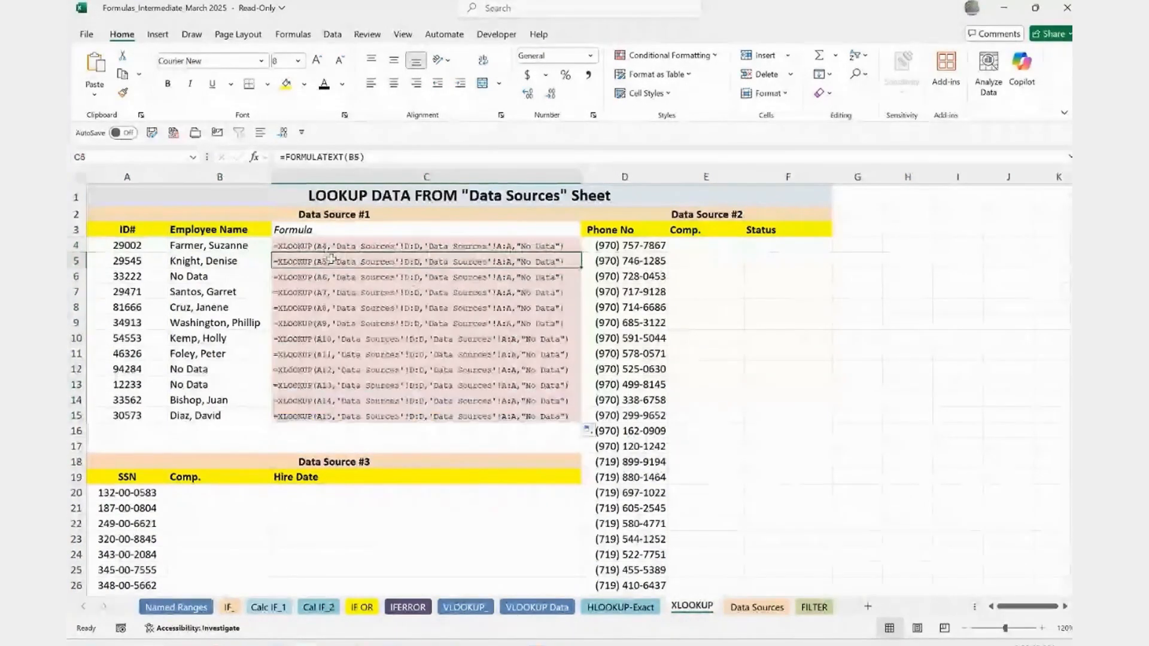
Step: Examine the lookup value, lookup array and return array arguments of the XLOOKUP formulas in B5 and B6
left_click(228, 262)
double_click(228, 262)
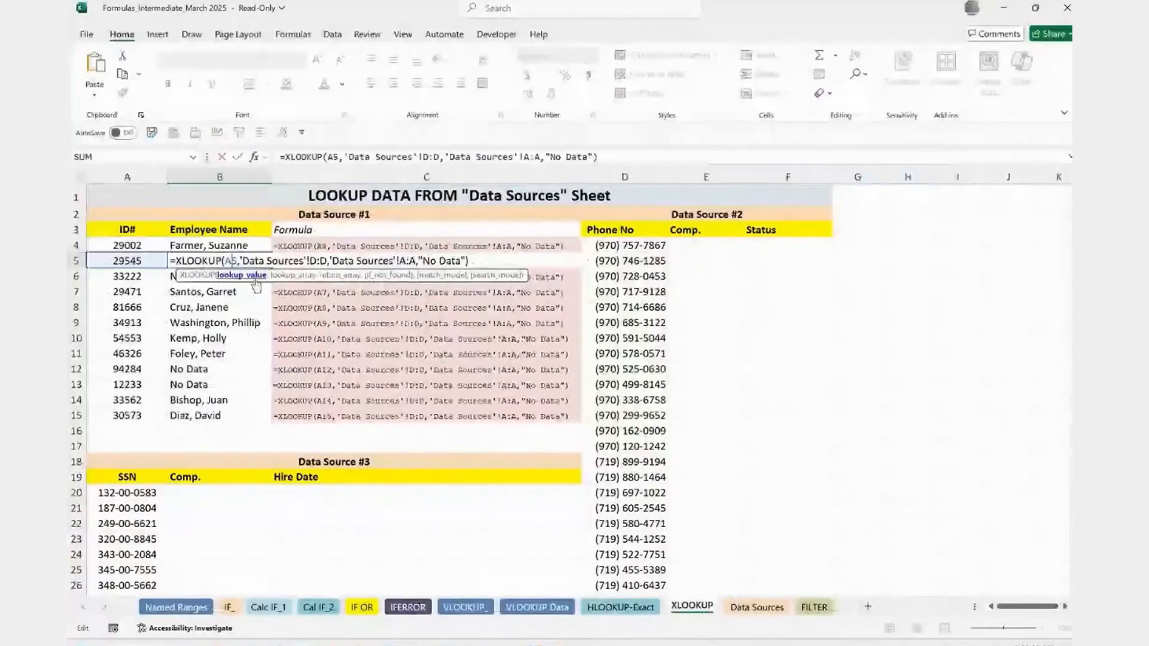
key("Escape")
key("Return")
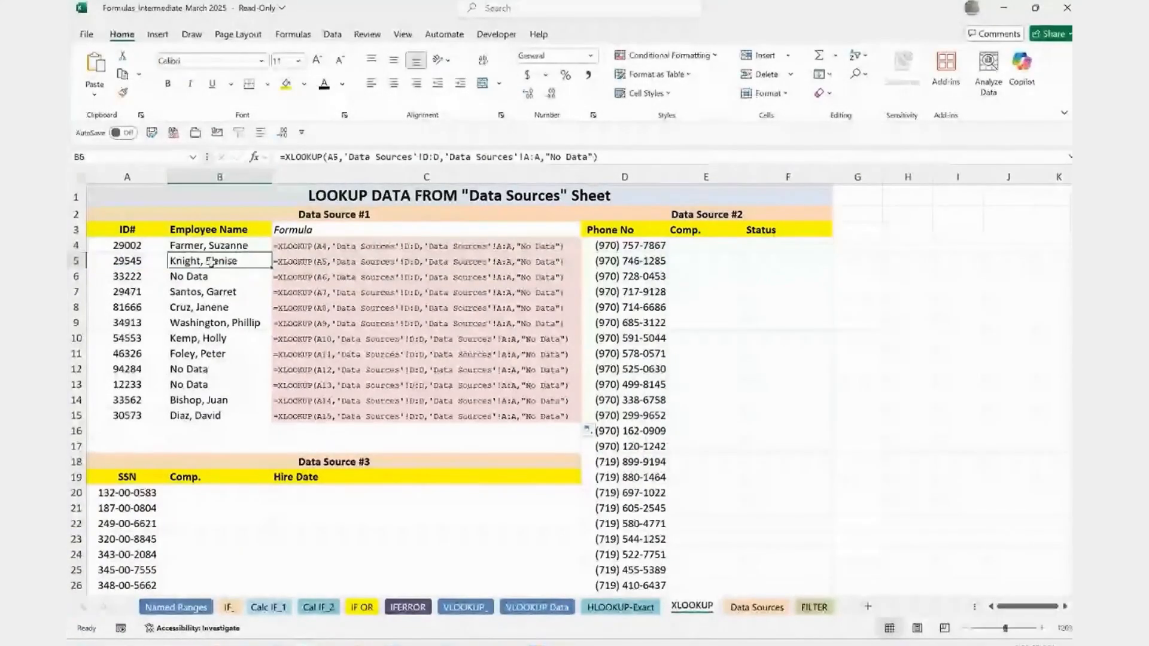
double_click(213, 277)
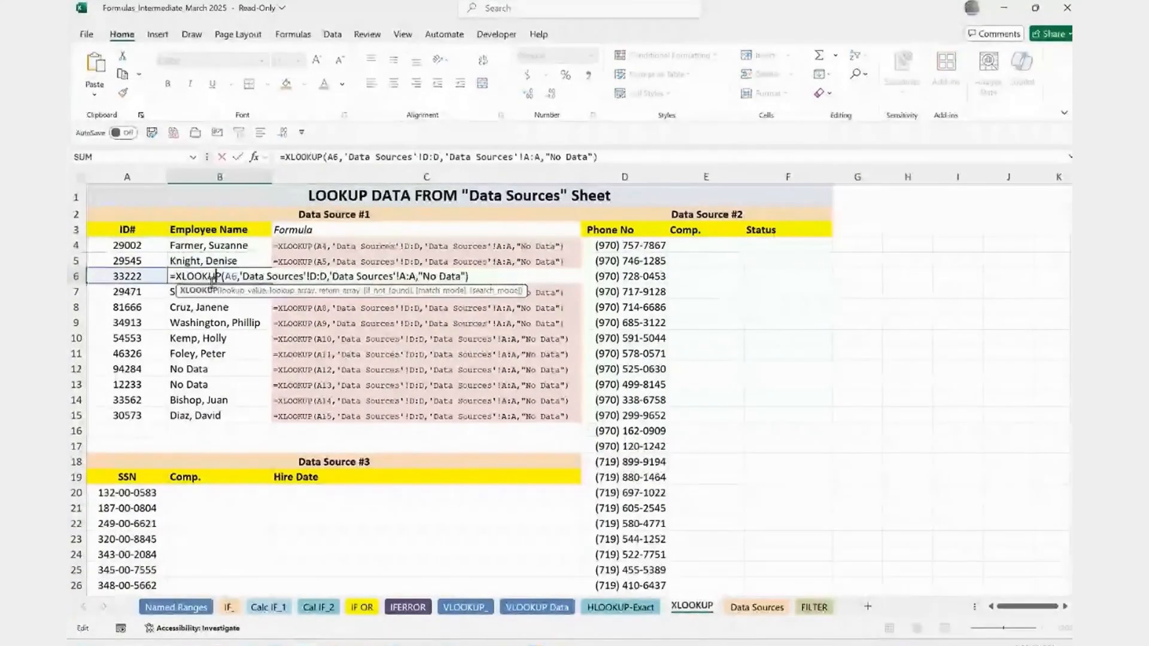
double_click(231, 276)
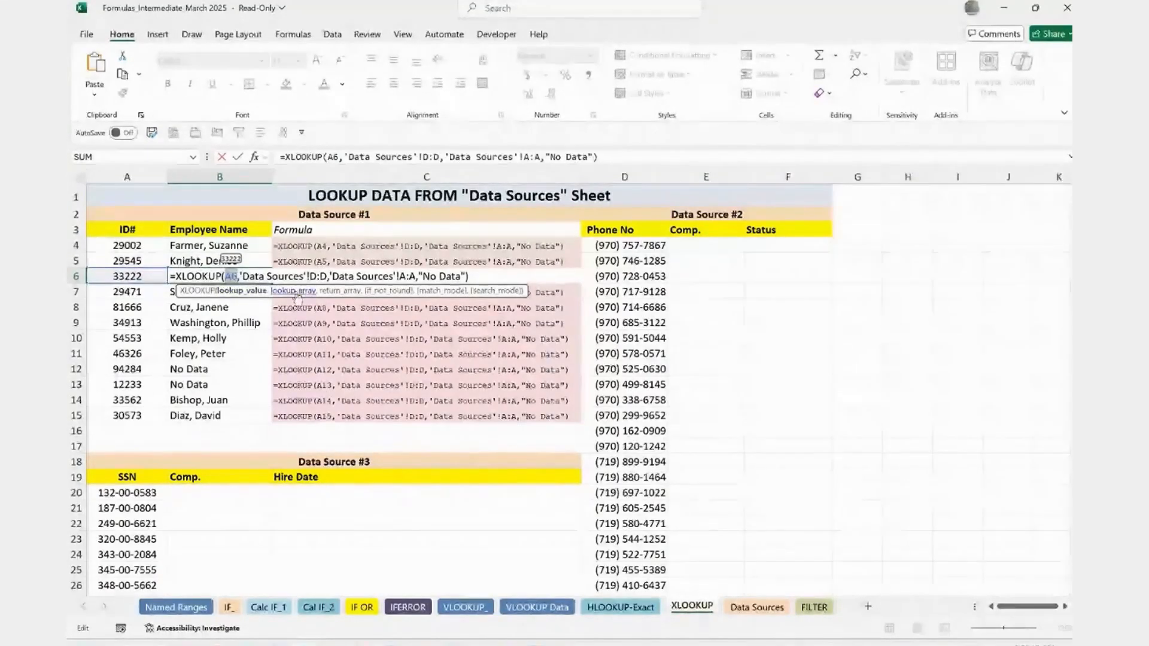
left_click(296, 292)
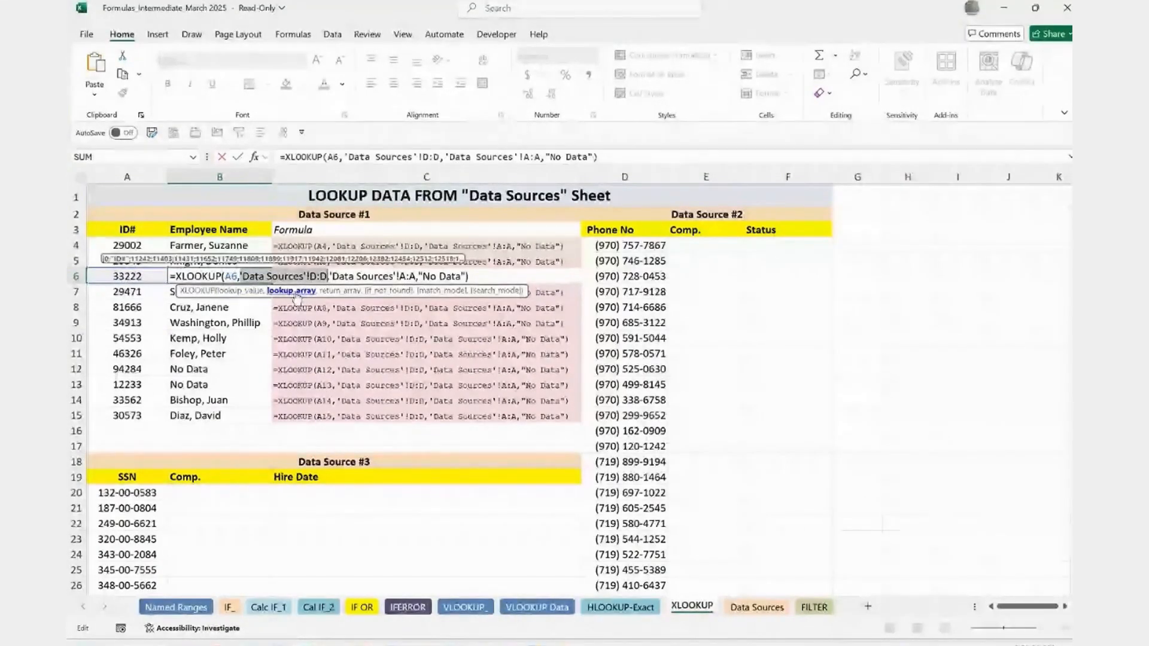
left_click(351, 293)
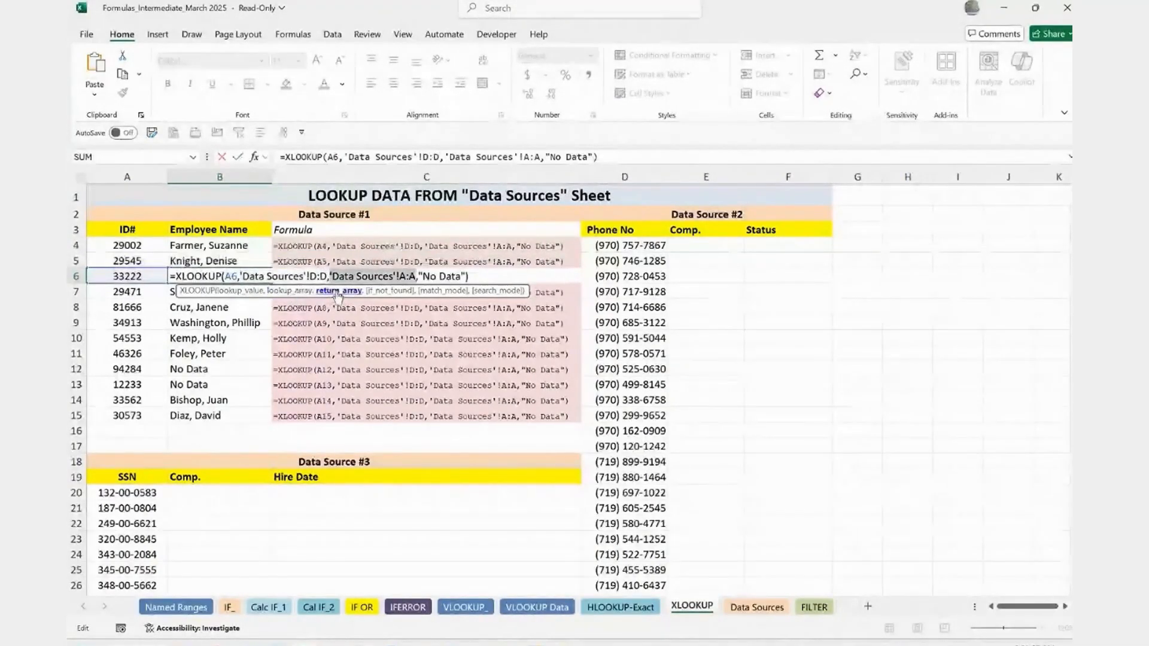
key("ctrl+Return")
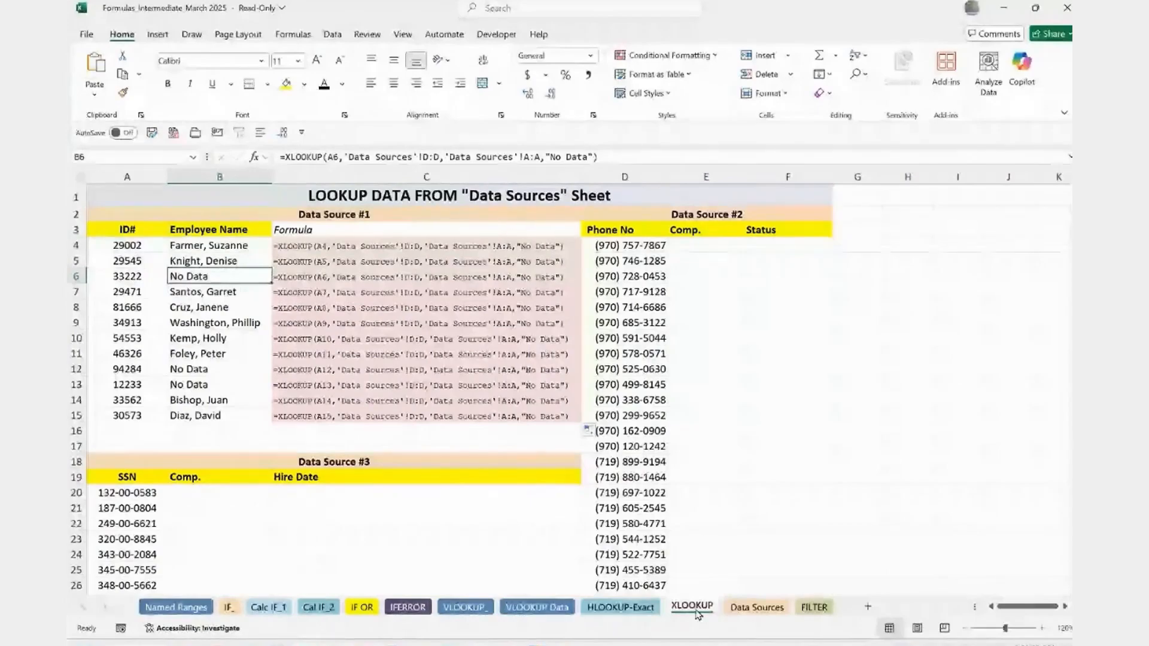
Step: Replace the ID# in A6 of the XLOOKUP sheet with the employee ID# from row 8 of Data Source #1 on Data Sources
left_click(757, 608)
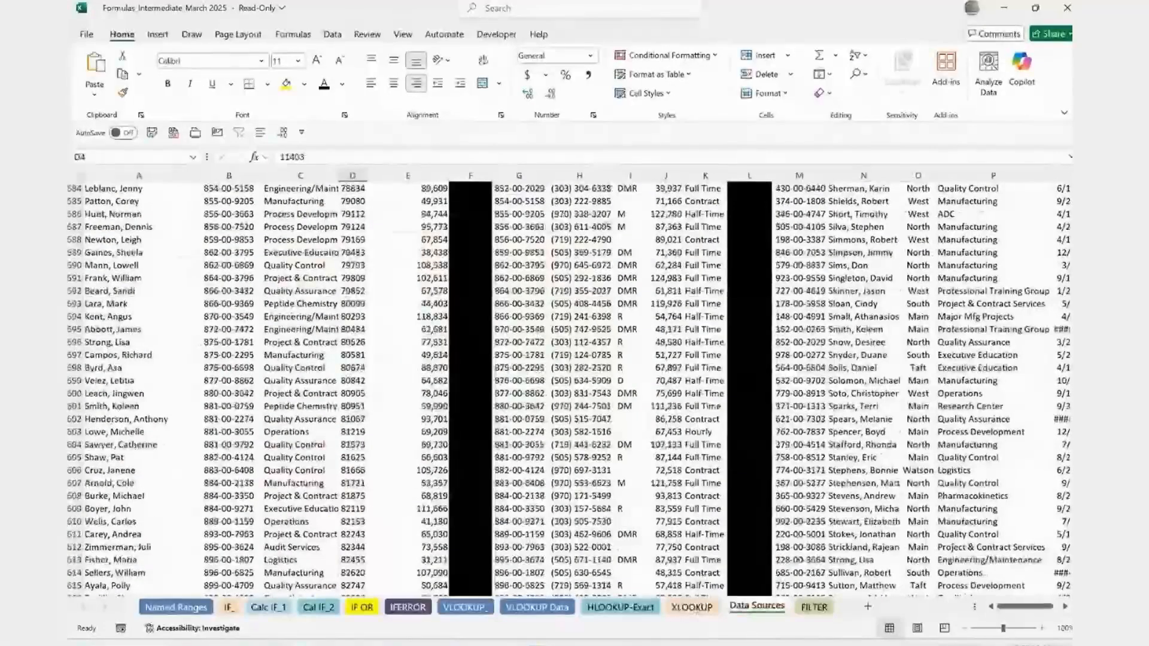
scroll(569, 383, "down", 5)
left_click_drag(1071, 501, 1049, 147)
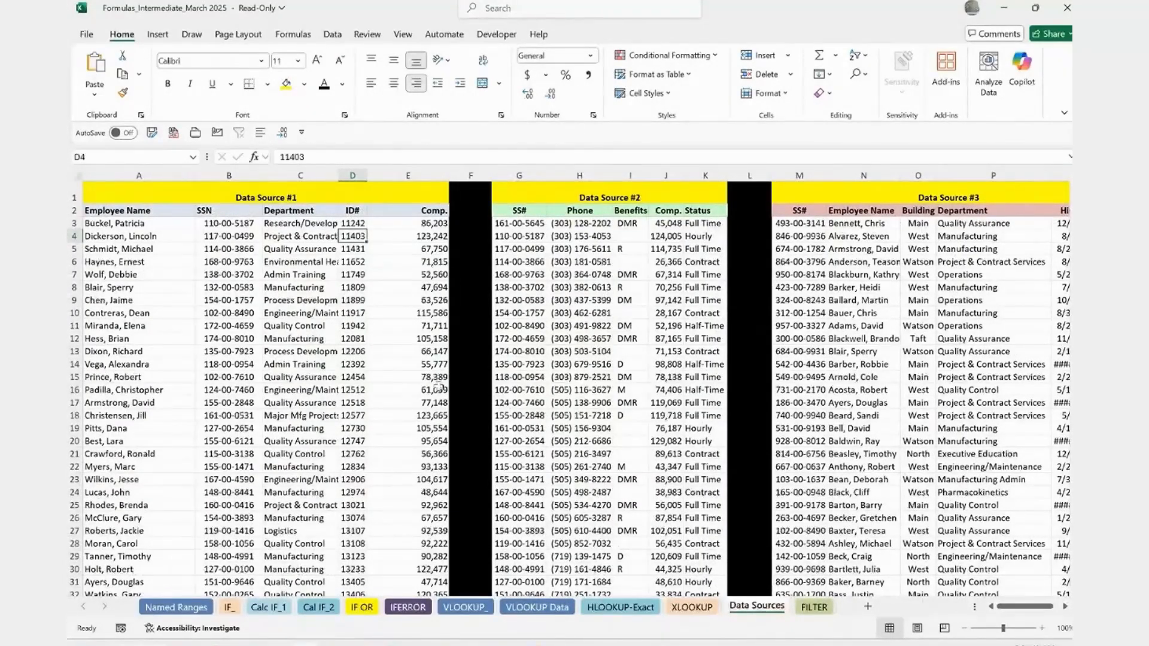
left_click(695, 608)
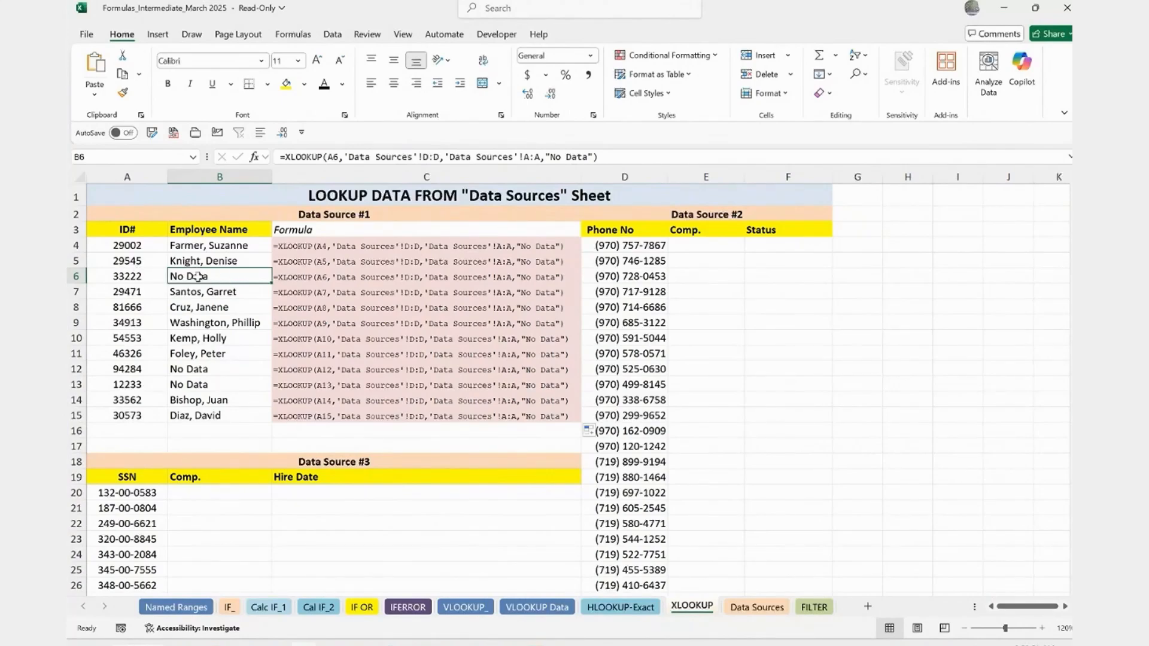
left_click(769, 609)
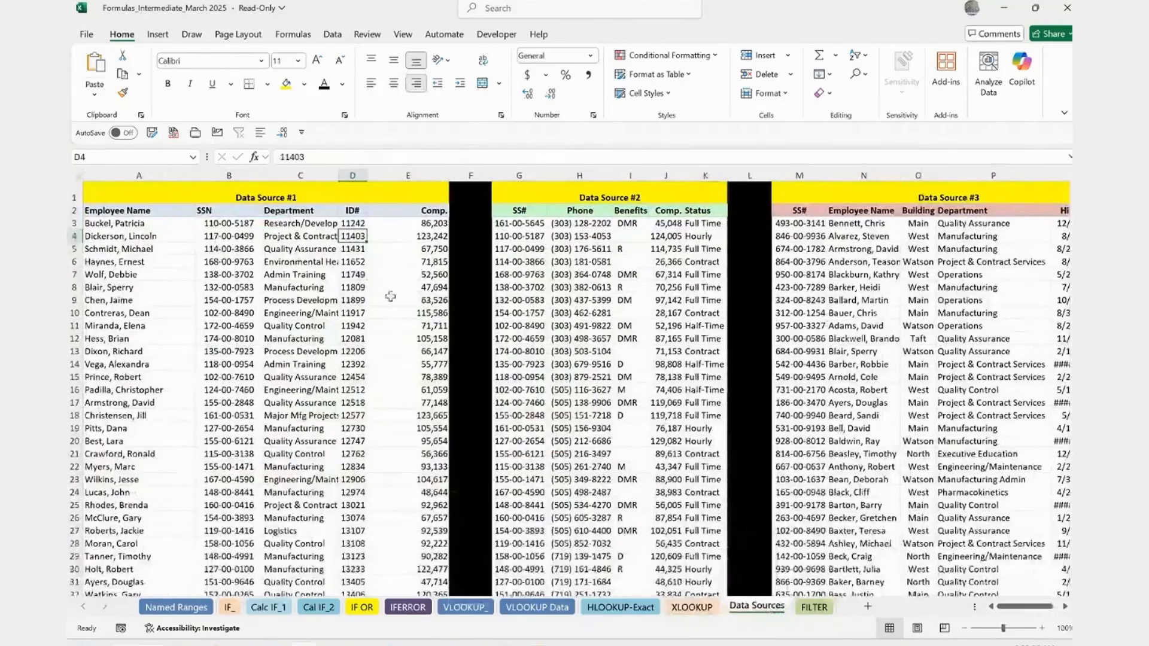
left_click(701, 607)
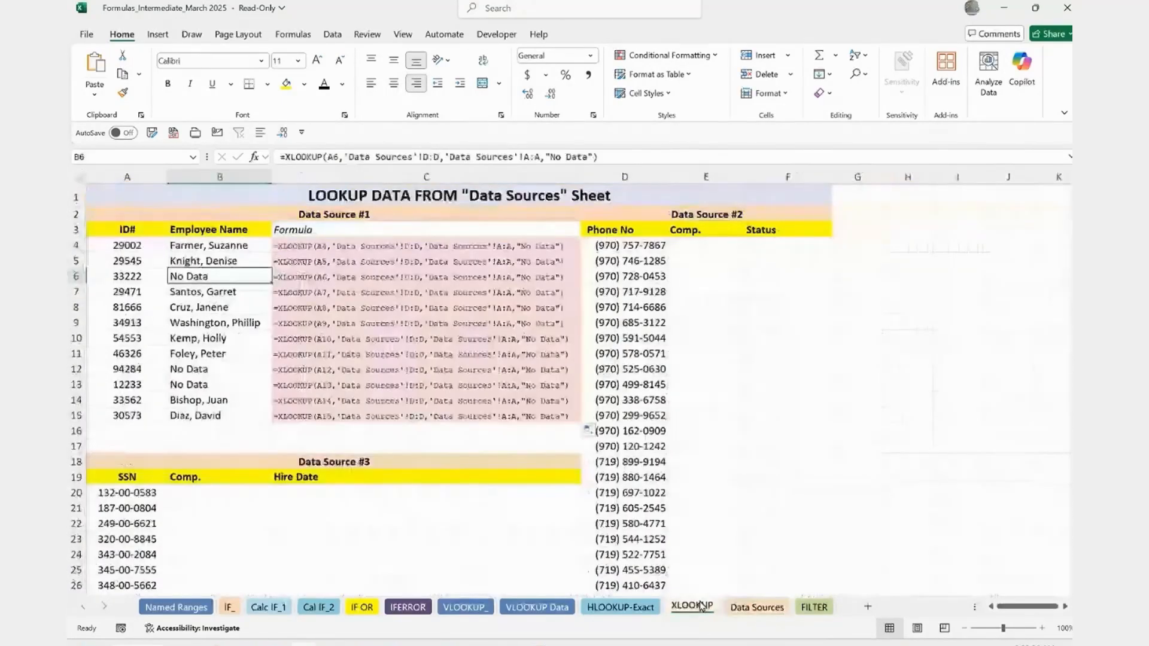
left_click(123, 276)
type("11")
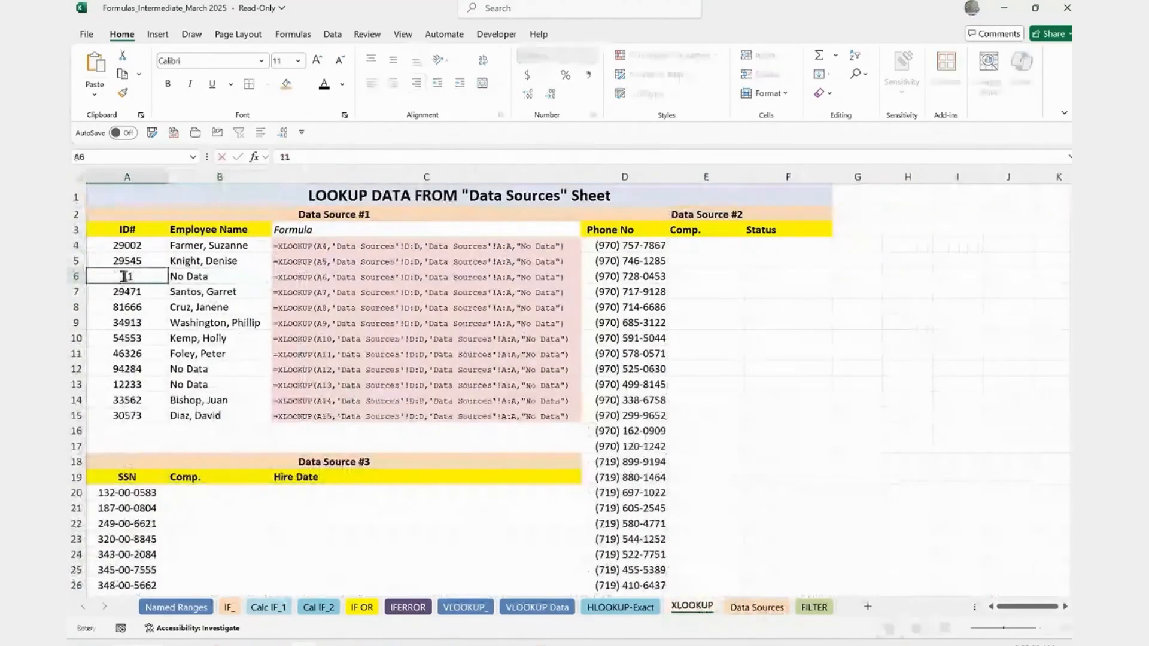
type("809")
key("Return")
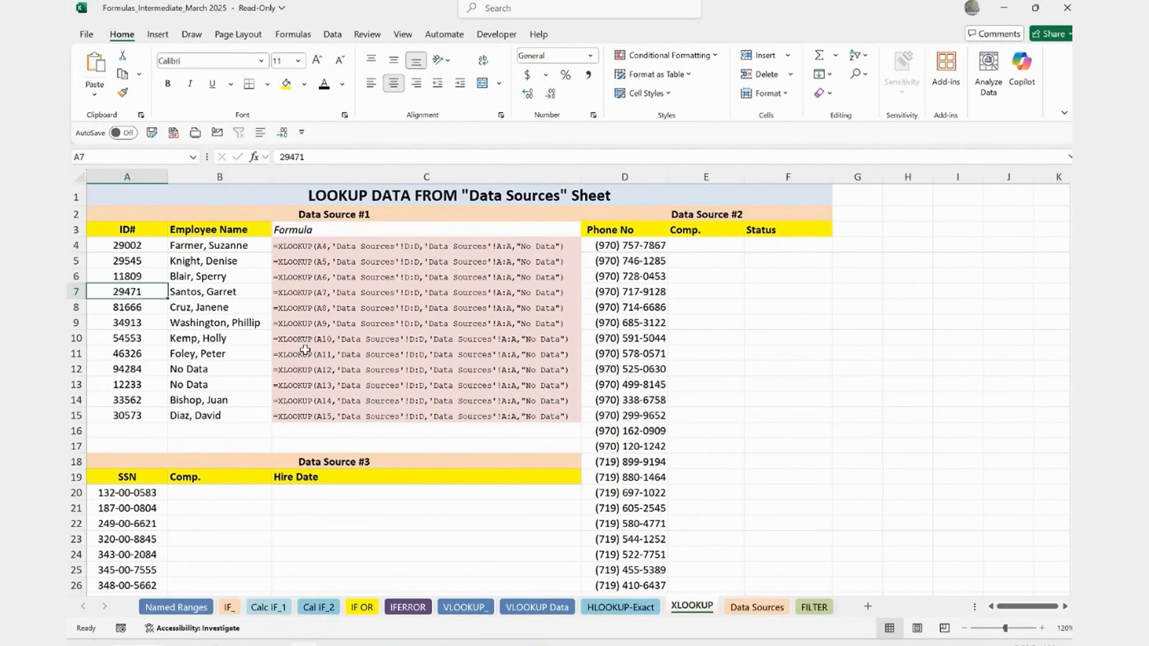
Step: Check the ID# entered in A6 against its row in Data Source #1 on the Data Sources sheet
left_click(767, 614)
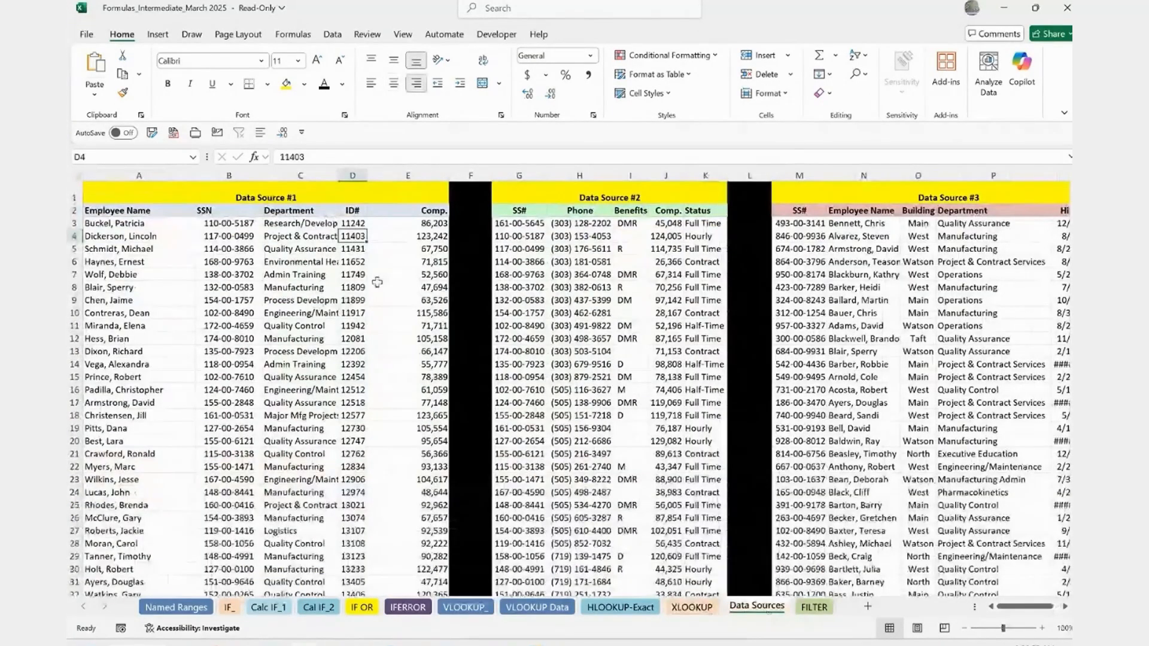